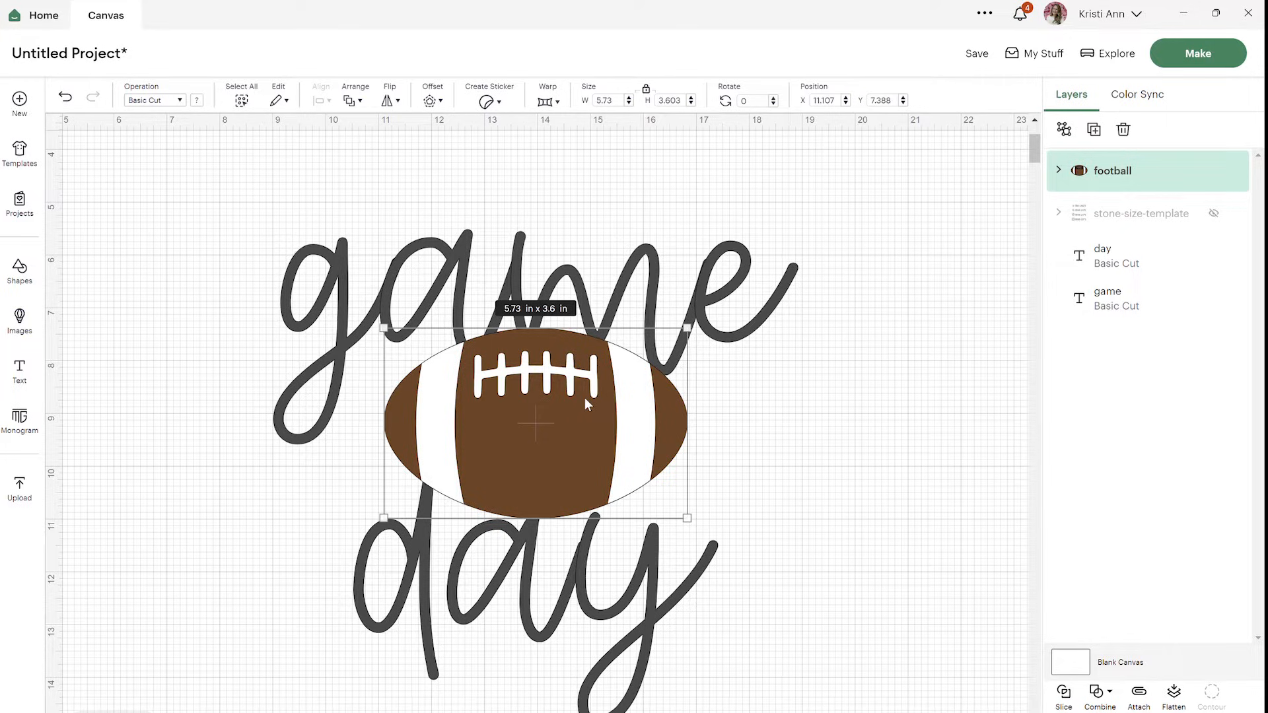
Try tilting the football counterclockwise to about 342 degrees, and undo the rotation
{"action": "left_click", "coordinate": [821, 459]}
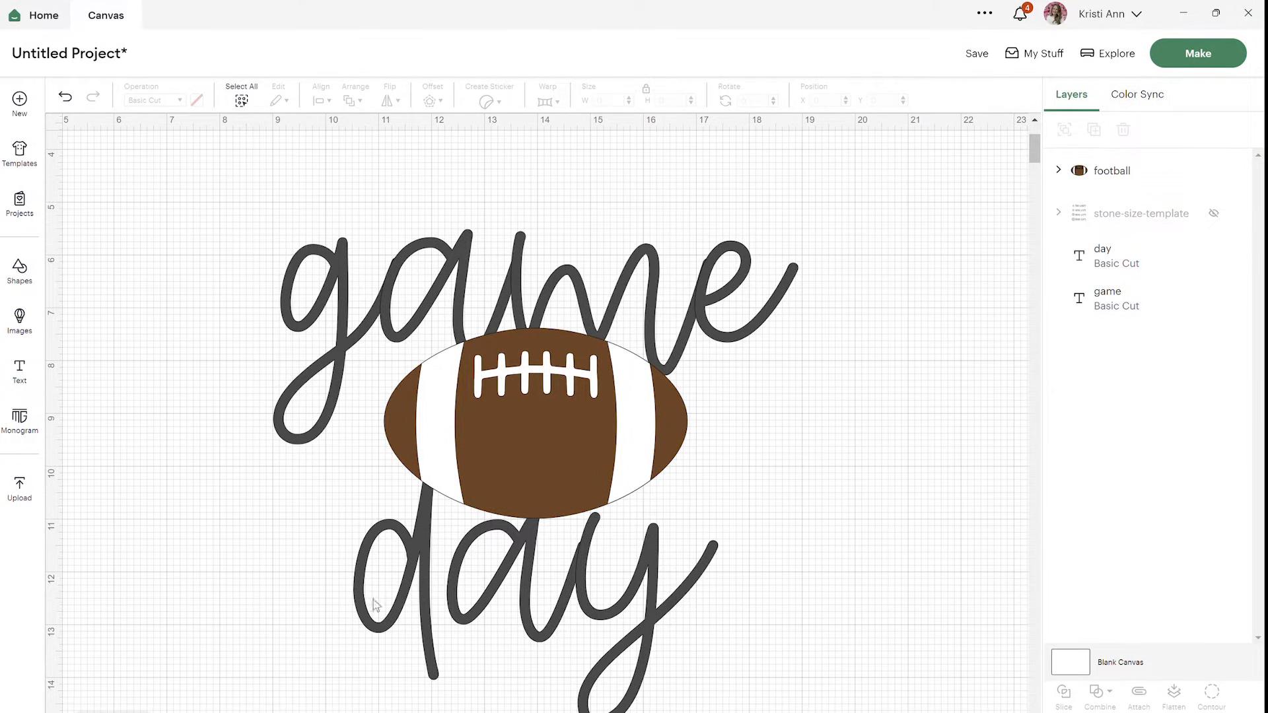
{"action": "left_click", "coordinate": [558, 388]}
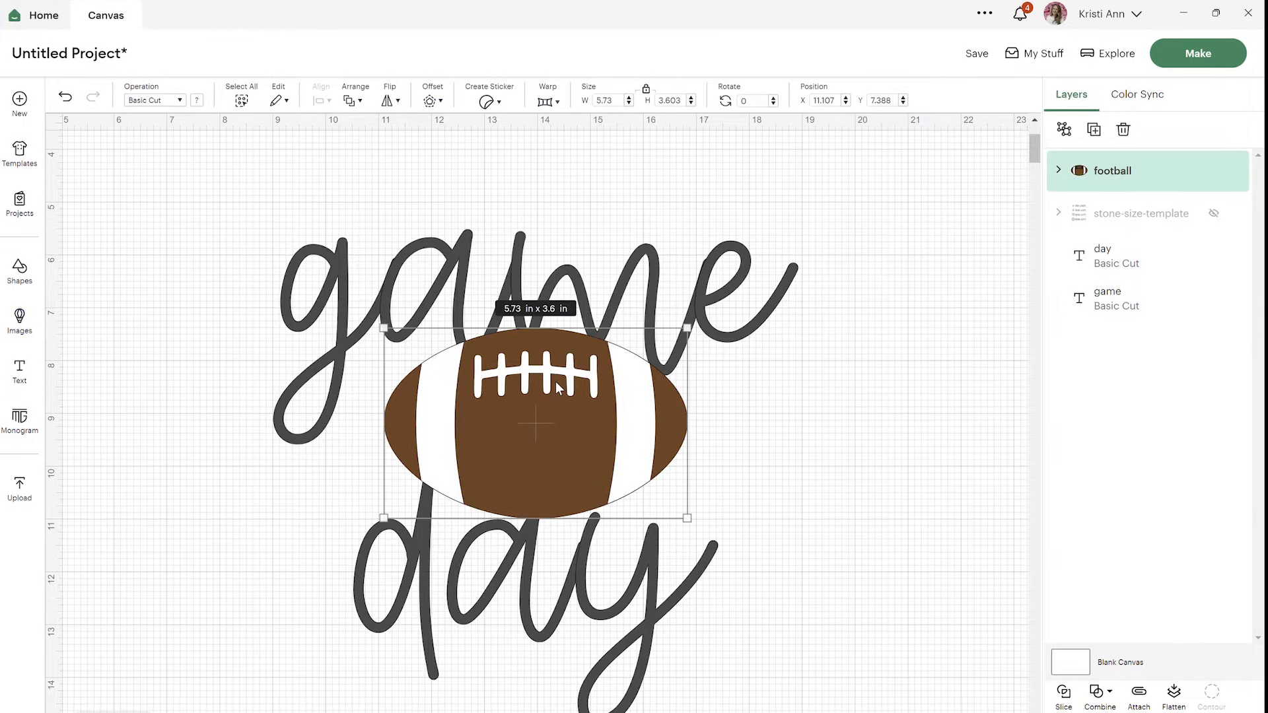
{"action": "left_click_drag", "start_coordinate": [701, 325], "coordinate": [654, 283]}
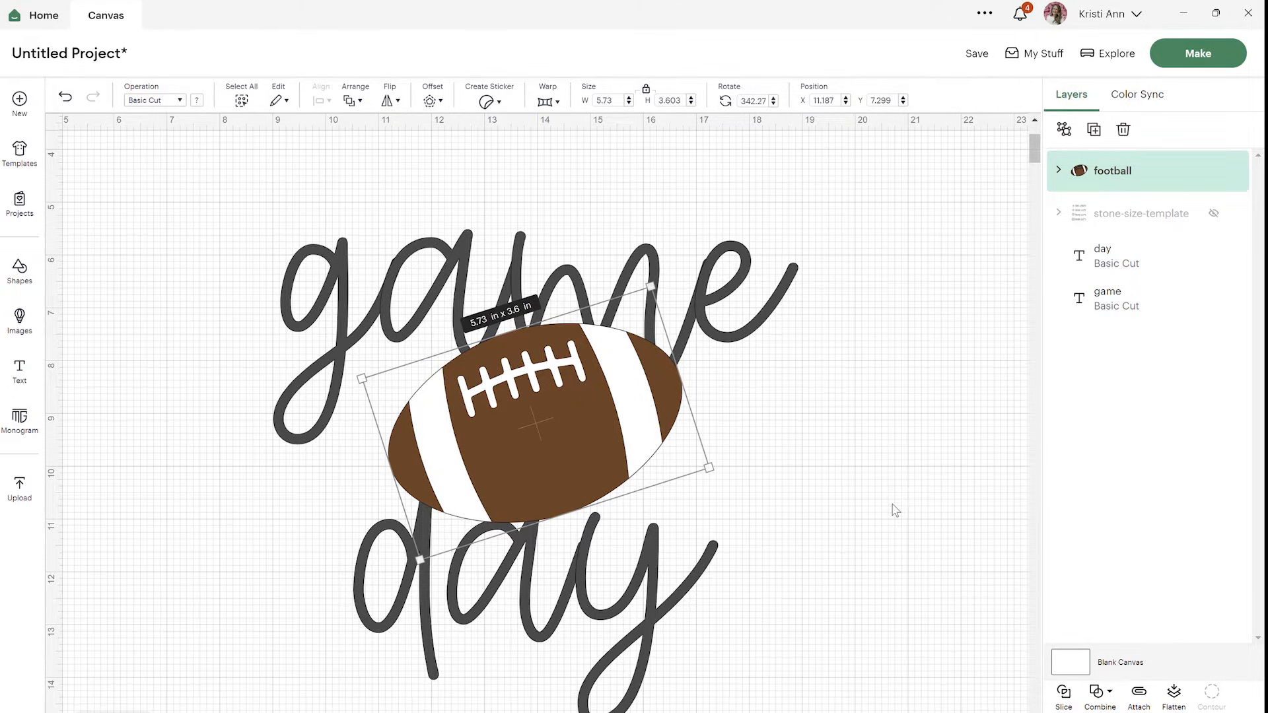
{"action": "left_click", "coordinate": [895, 510]}
{"action": "key", "text": "ctrl+z"}
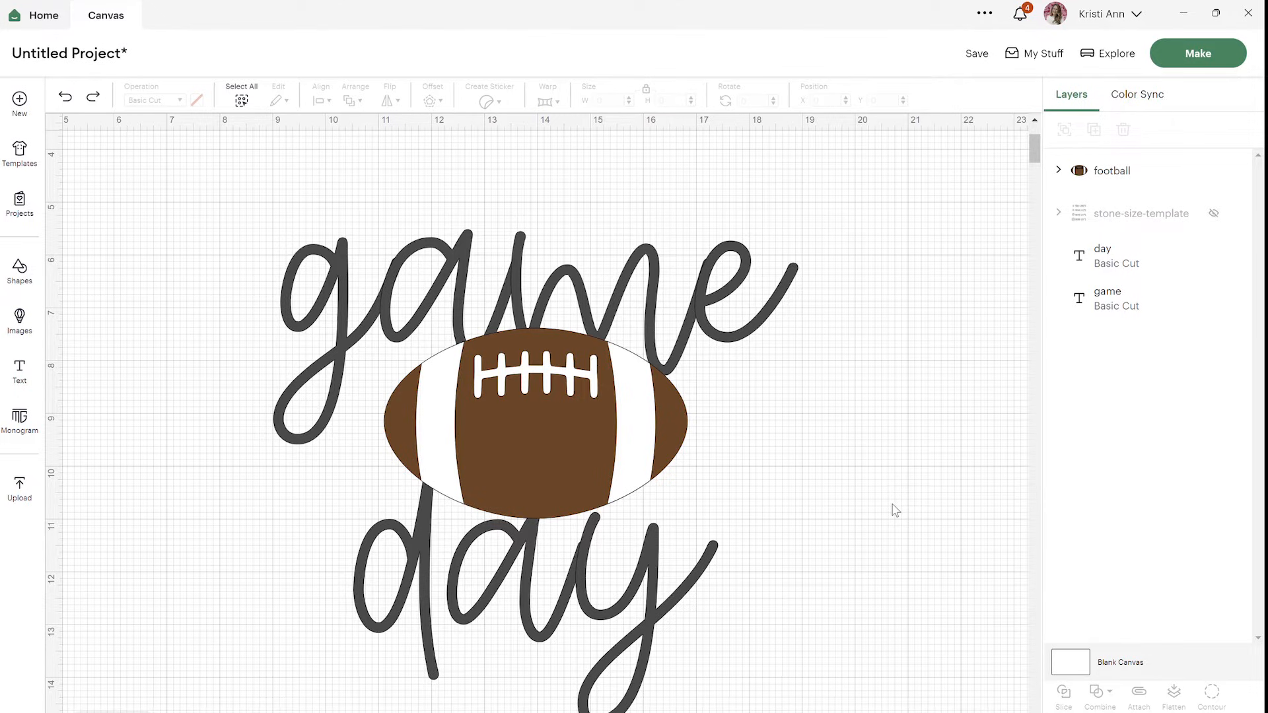
Unite the words "game" and "day" into one shape and hide it
{"action": "left_click", "coordinate": [733, 314]}
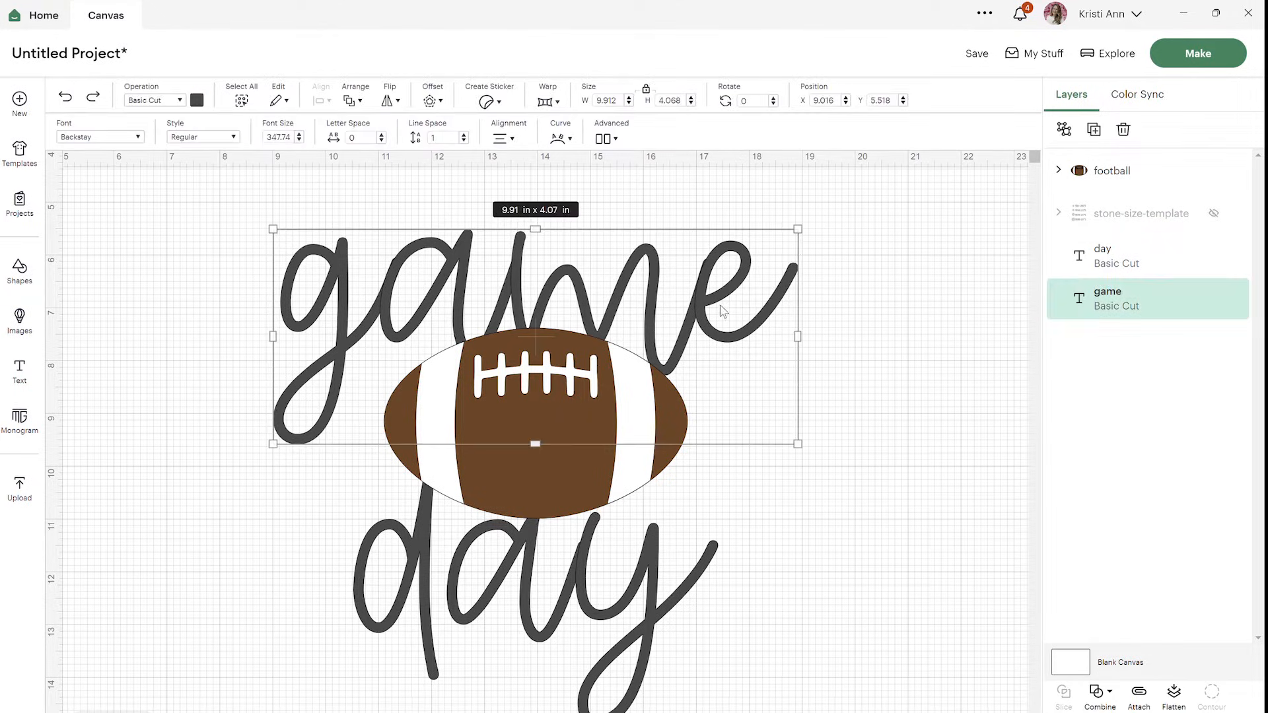
{"action": "left_click", "coordinate": [675, 613], "text": "shift"}
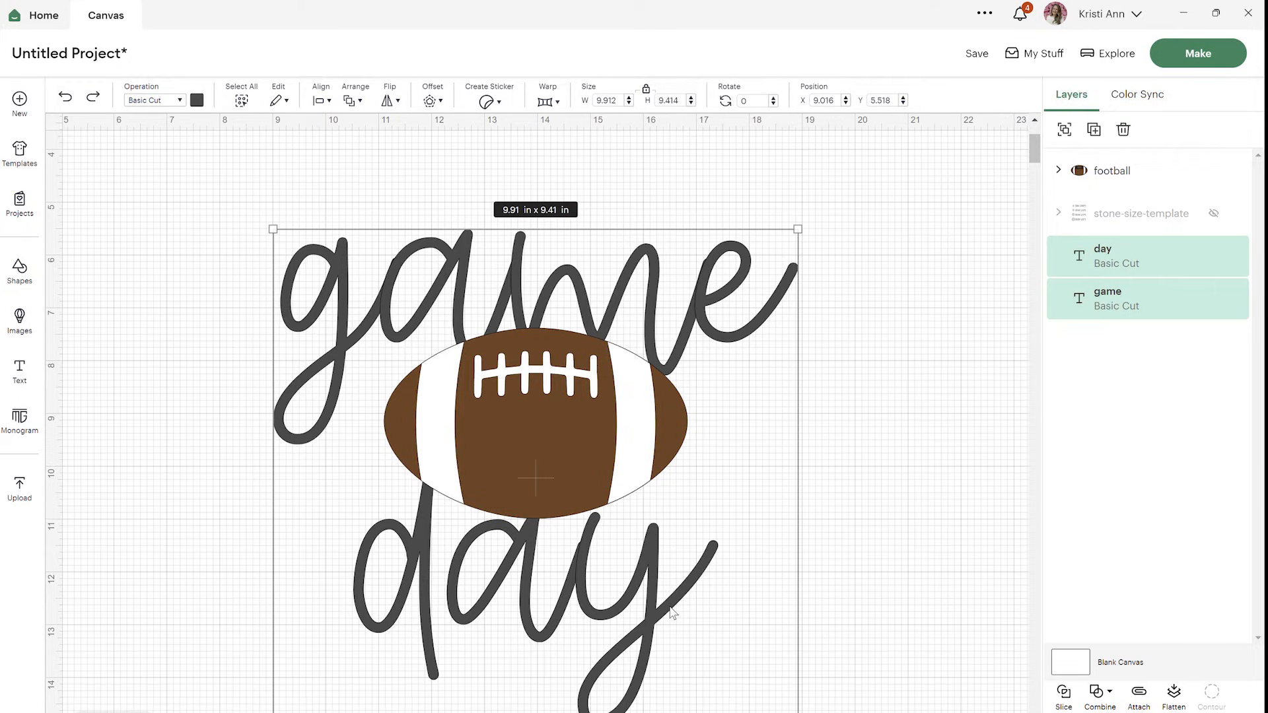
{"action": "left_click", "coordinate": [1110, 691]}
{"action": "left_click", "coordinate": [1136, 585]}
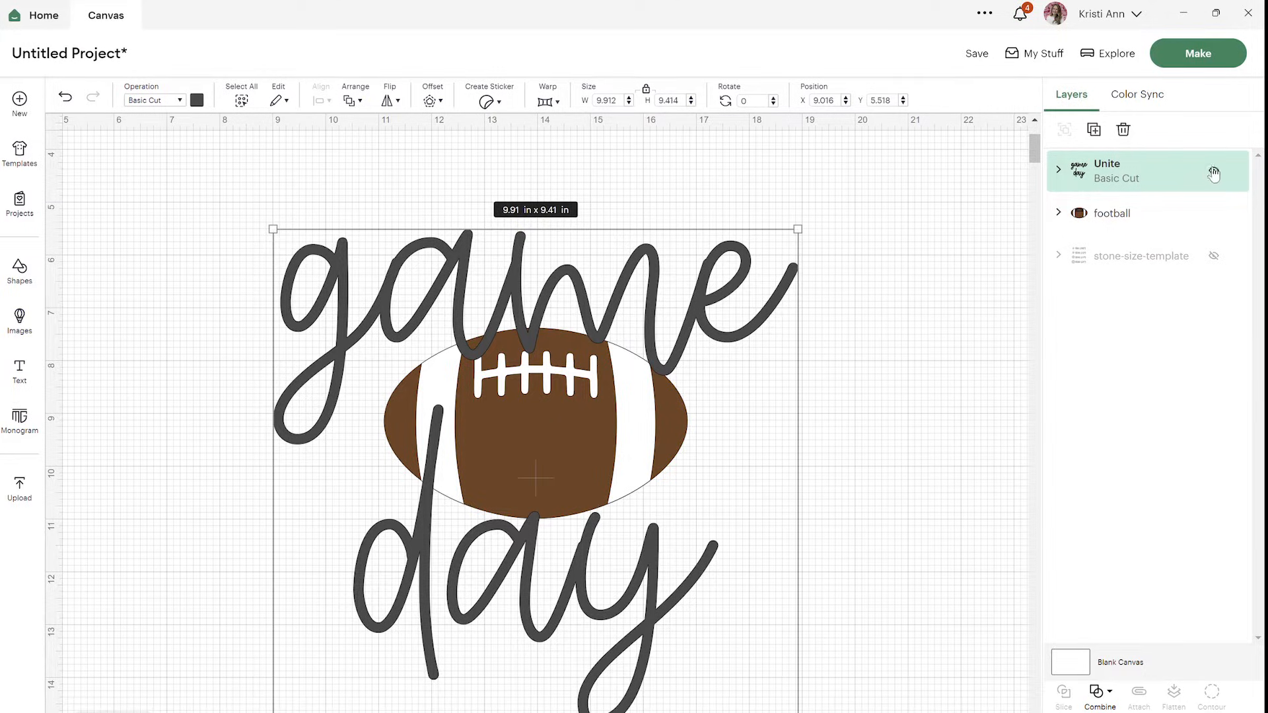
{"action": "left_click", "coordinate": [1214, 172]}
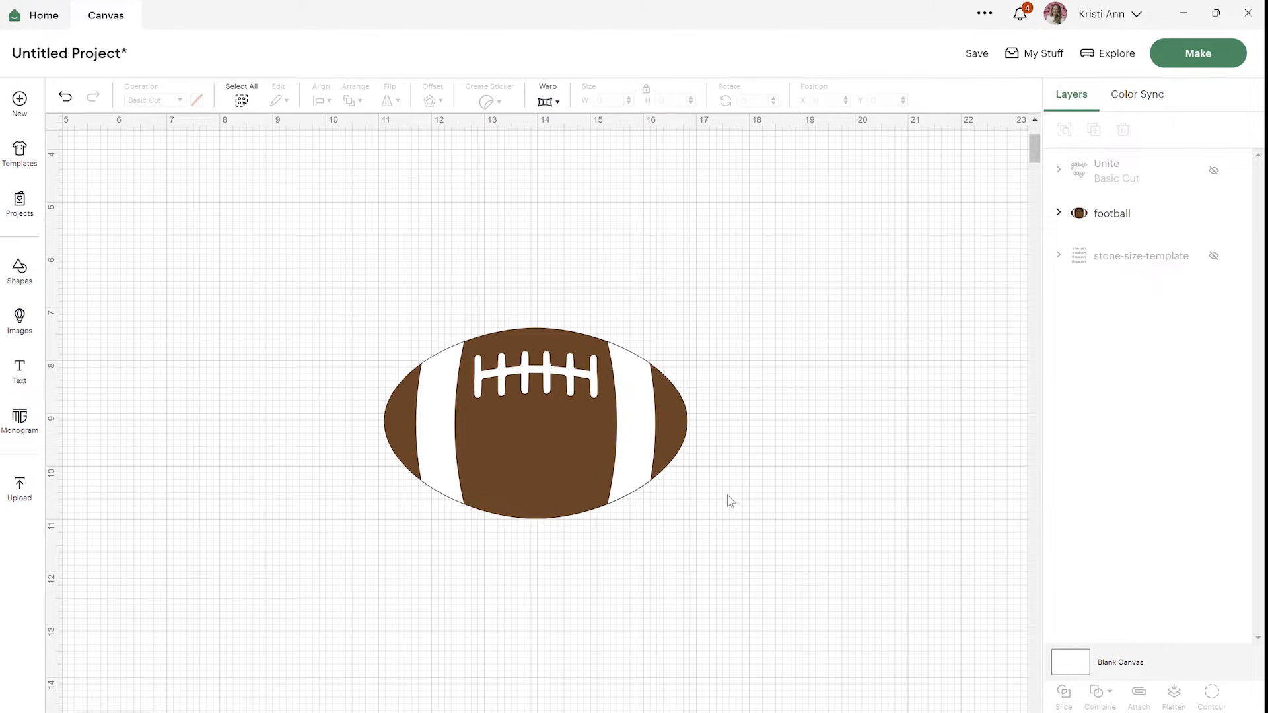
Show the hidden stone-size template beside the football to read the stone sizes, and delete it from the canvas
{"action": "left_click", "coordinate": [1217, 257]}
{"action": "left_click_drag", "start_coordinate": [109, 183], "coordinate": [232, 222]}
{"action": "left_click_drag", "start_coordinate": [243, 270], "coordinate": [454, 502]}
{"action": "left_click_drag", "start_coordinate": [316, 300], "coordinate": [229, 278]}
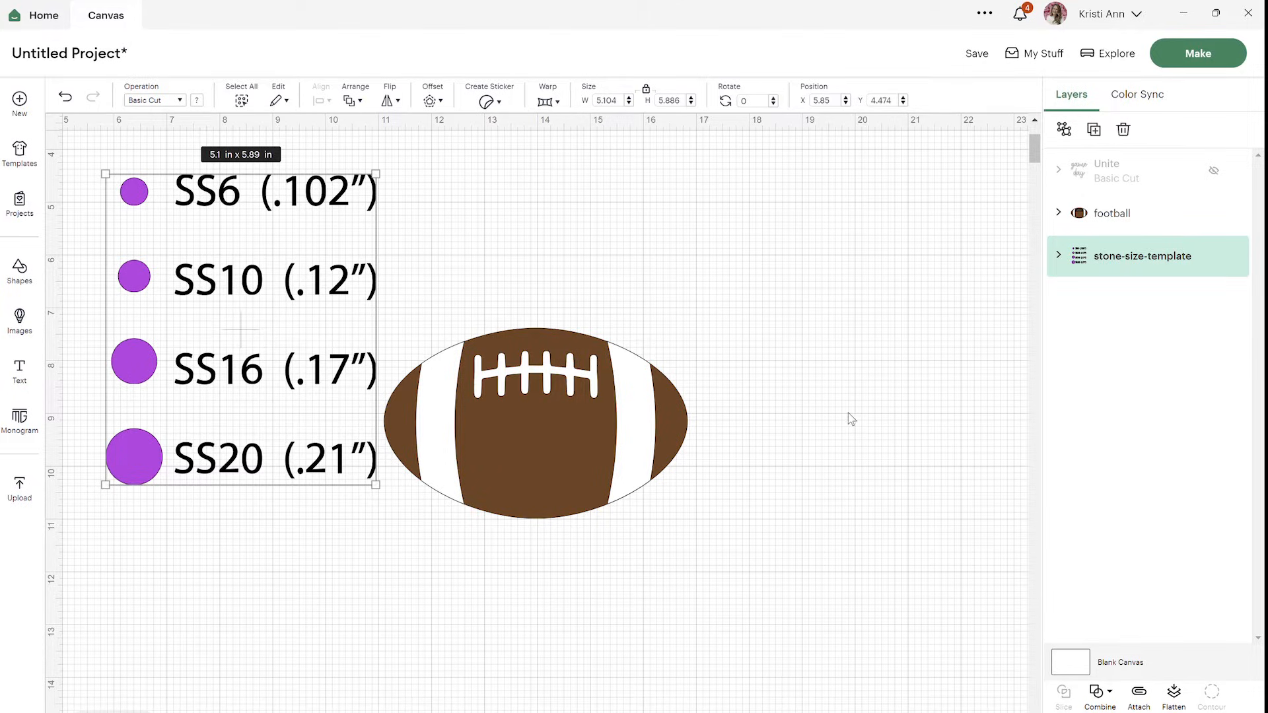
{"action": "key", "text": "Delete"}
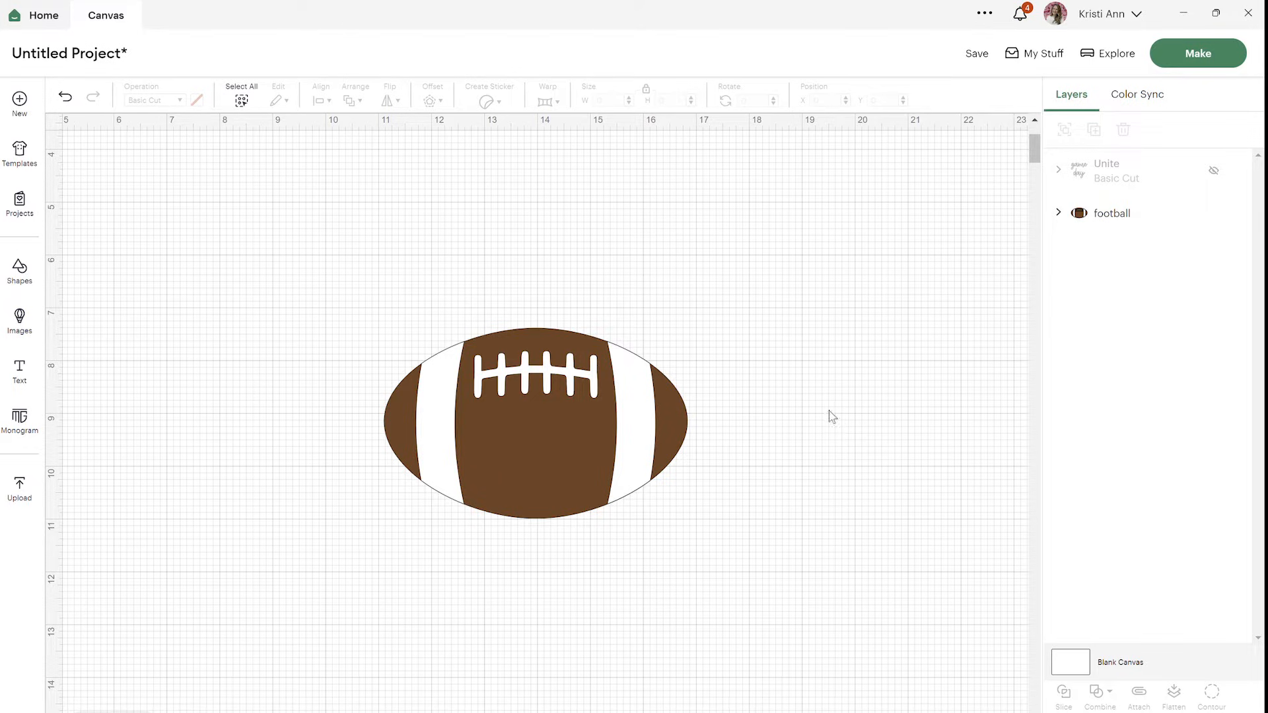
Insert a circle and set its width to 0.12 in
{"action": "left_click", "coordinate": [18, 284]}
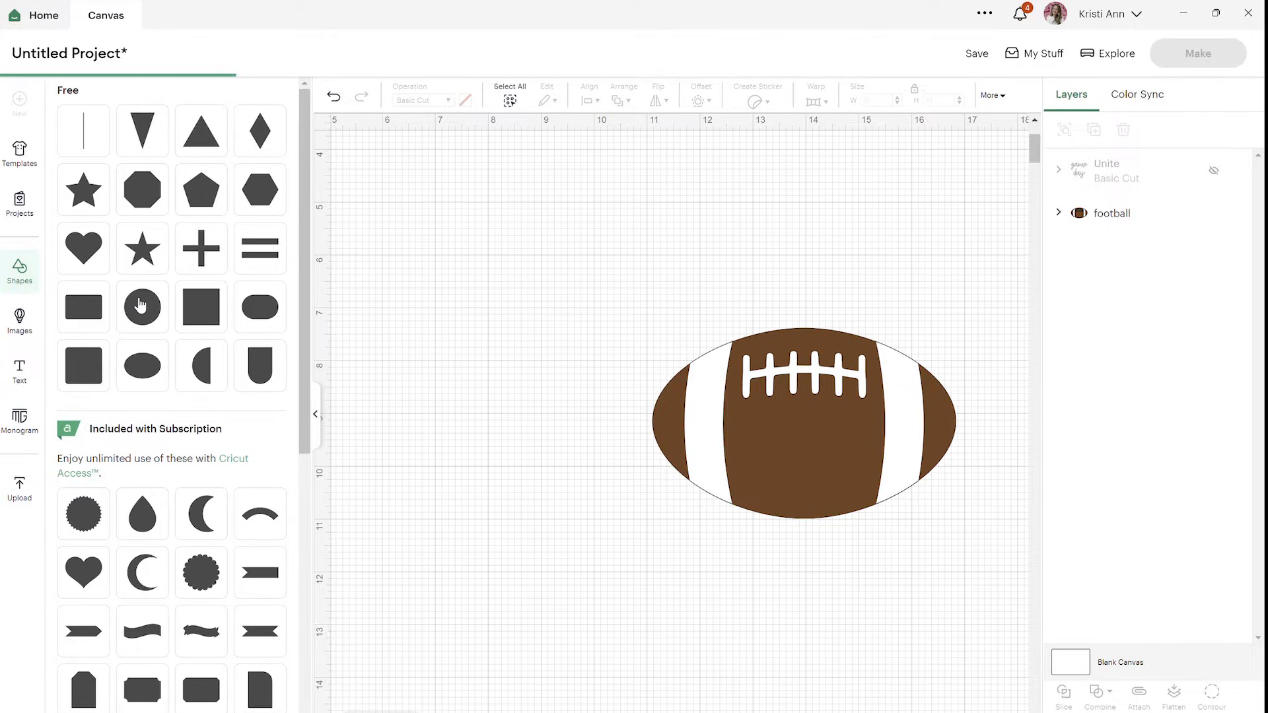
{"action": "left_click", "coordinate": [141, 304]}
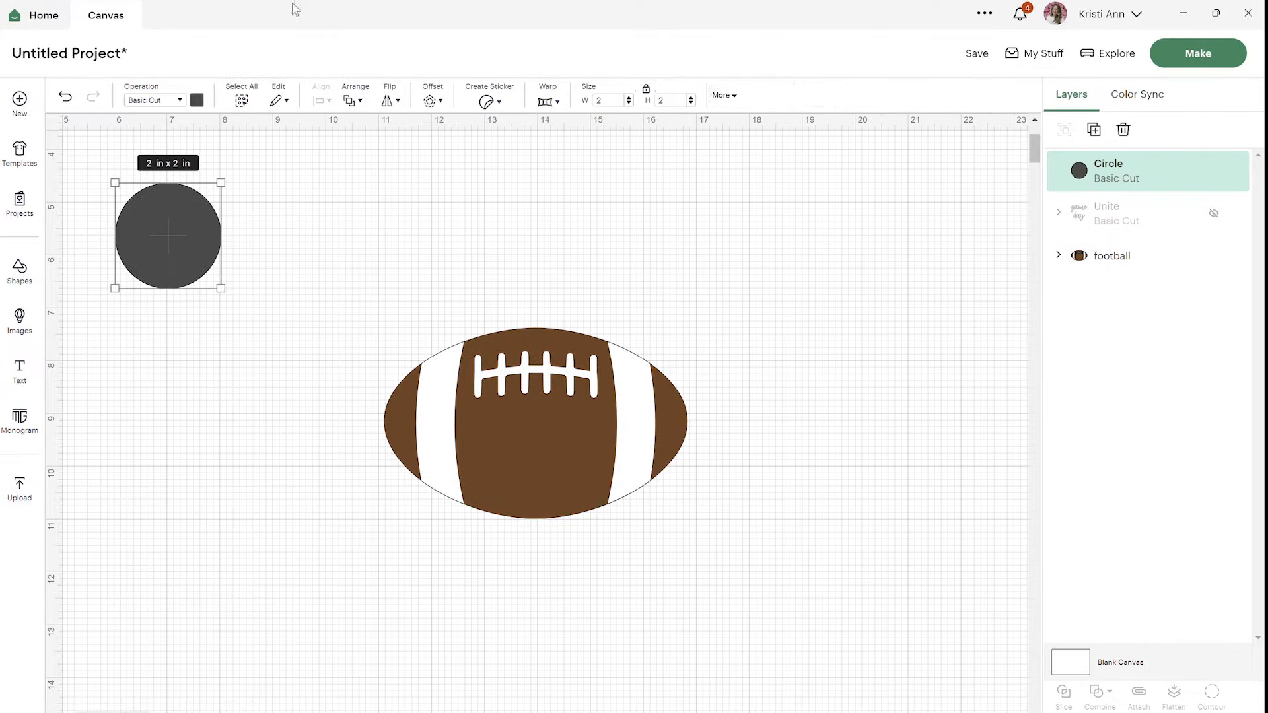
{"action": "left_click", "coordinate": [615, 104]}
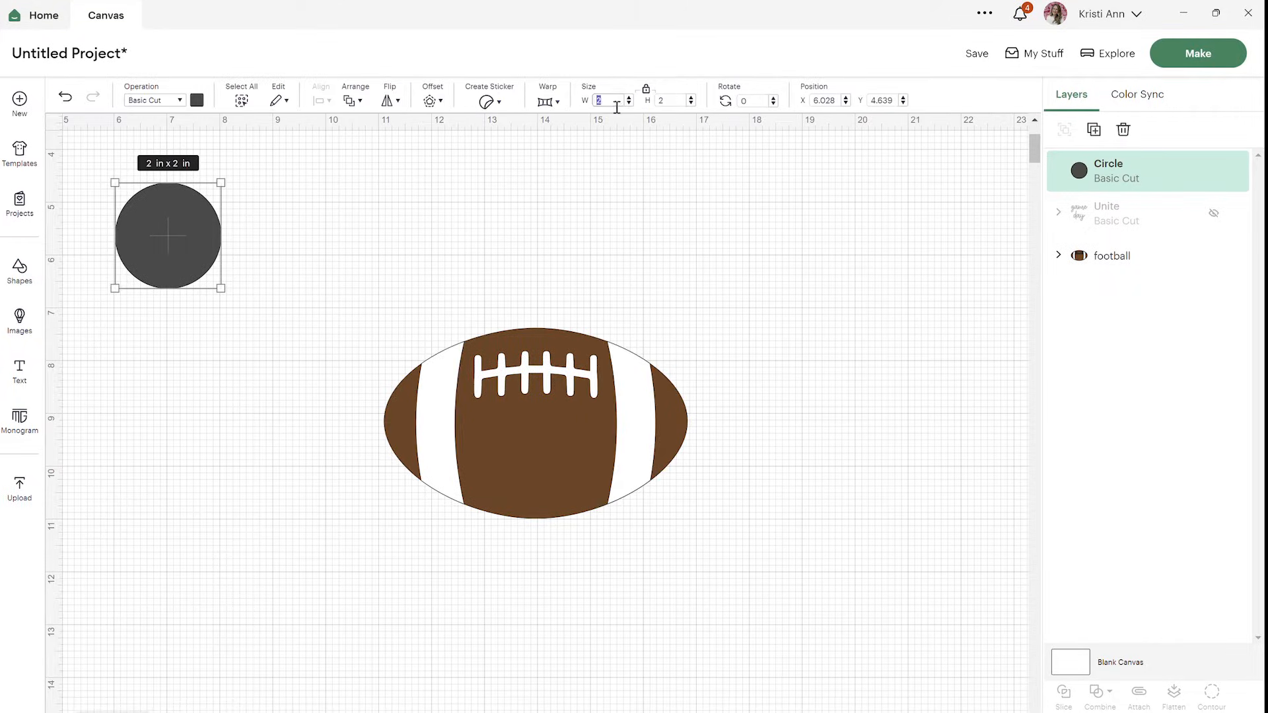
{"action": "type", "text": "0.12"}
{"action": "key", "text": "Return"}
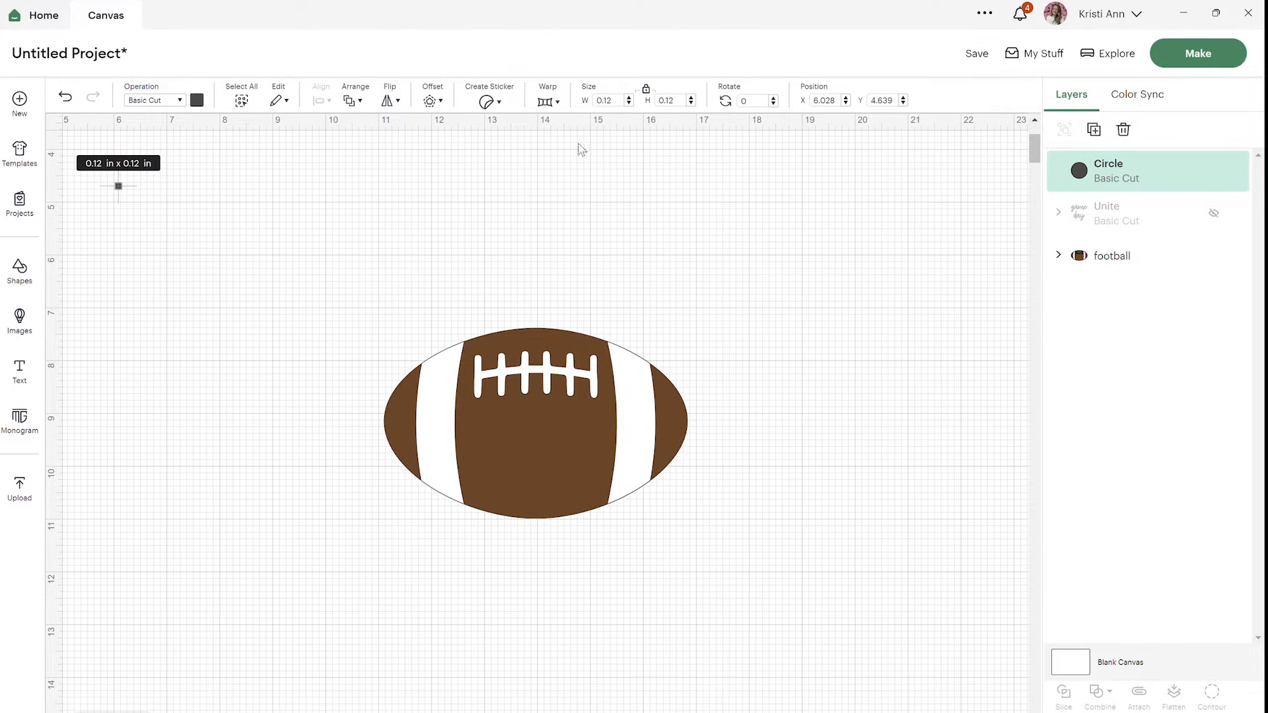
Move the small circle to the upper part of the football's left white stripe and colour it light grey
{"action": "left_click", "coordinate": [223, 226]}
{"action": "left_click", "coordinate": [121, 187]}
{"action": "left_click_drag", "start_coordinate": [124, 190], "coordinate": [461, 358]}
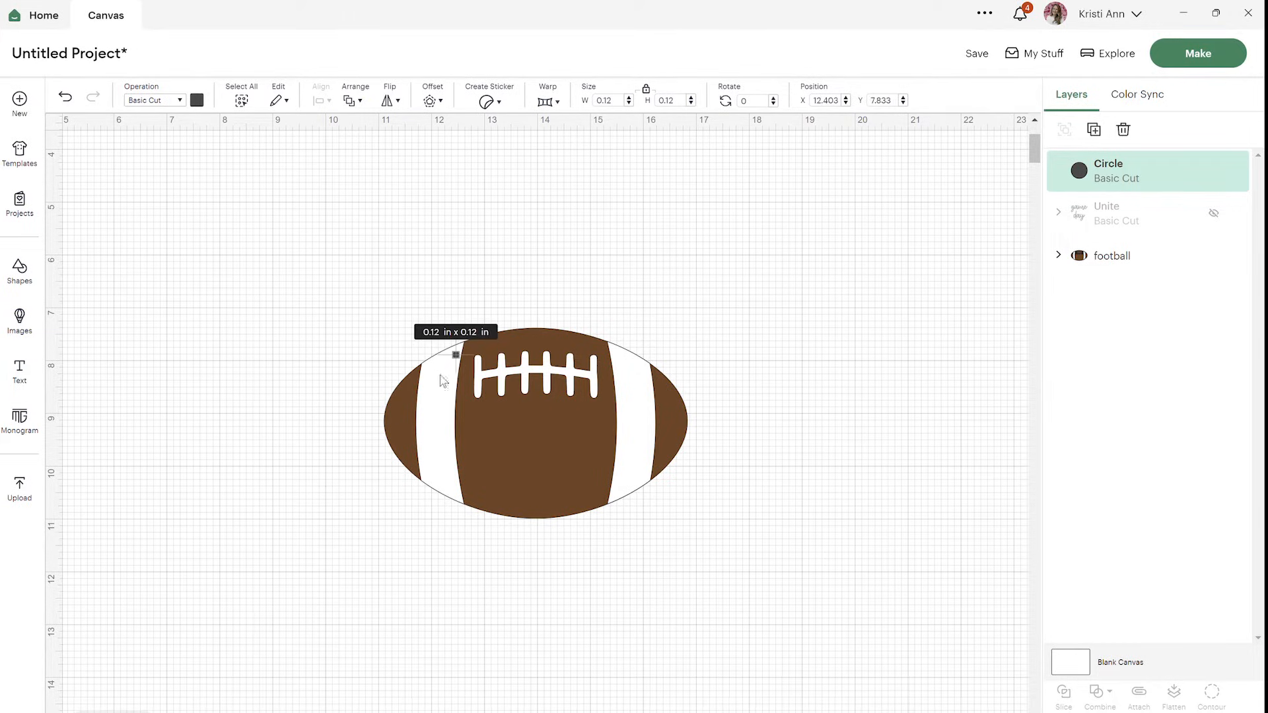
{"action": "left_click", "coordinate": [200, 101]}
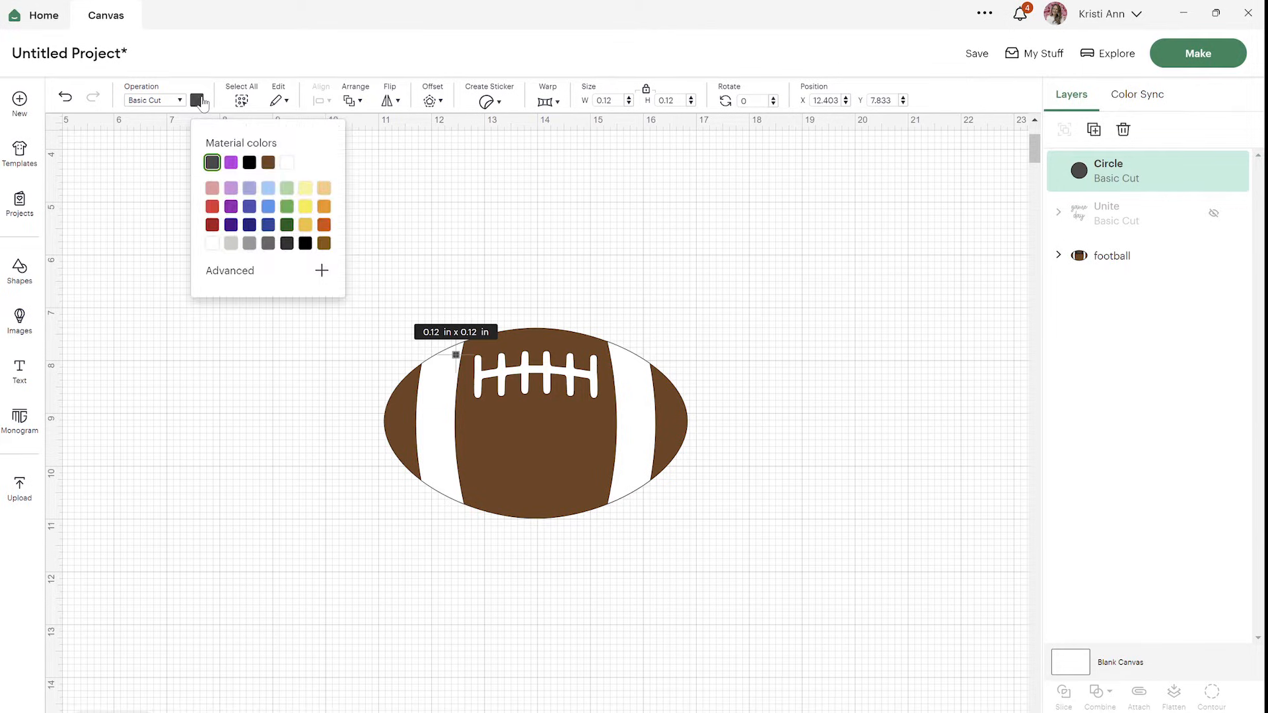
{"action": "left_click", "coordinate": [237, 247]}
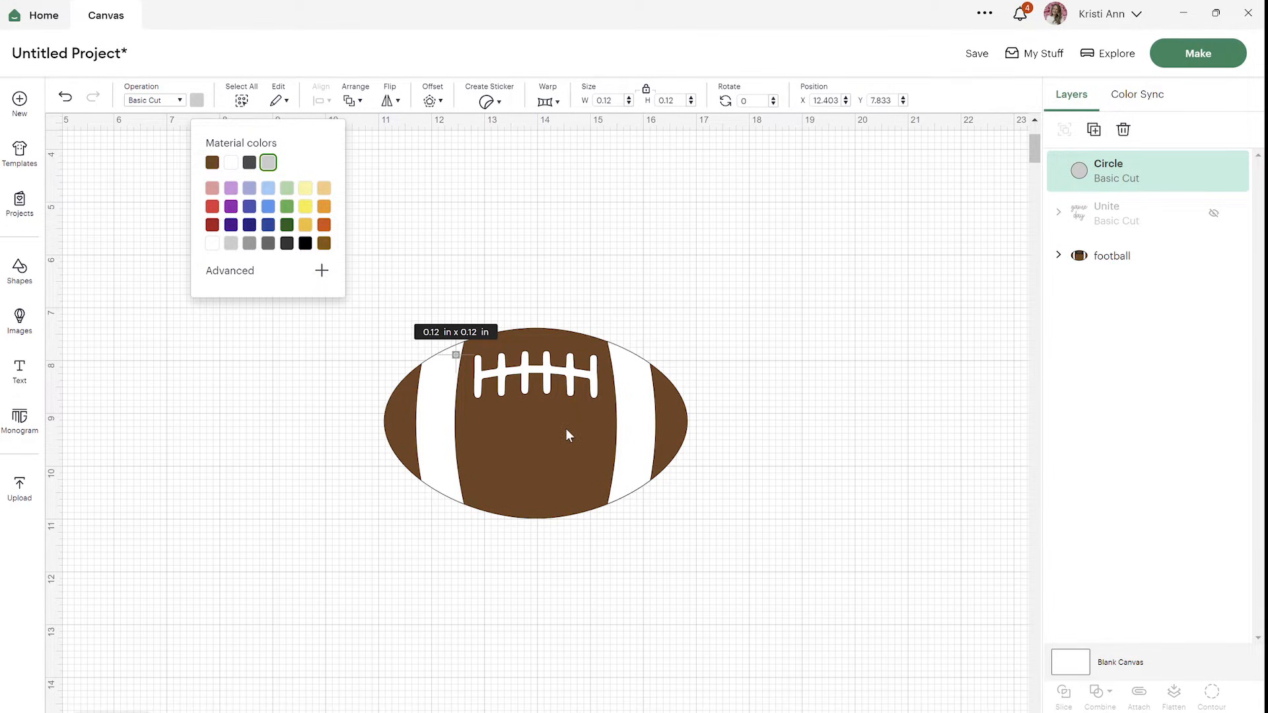
{"action": "left_click", "coordinate": [562, 282]}
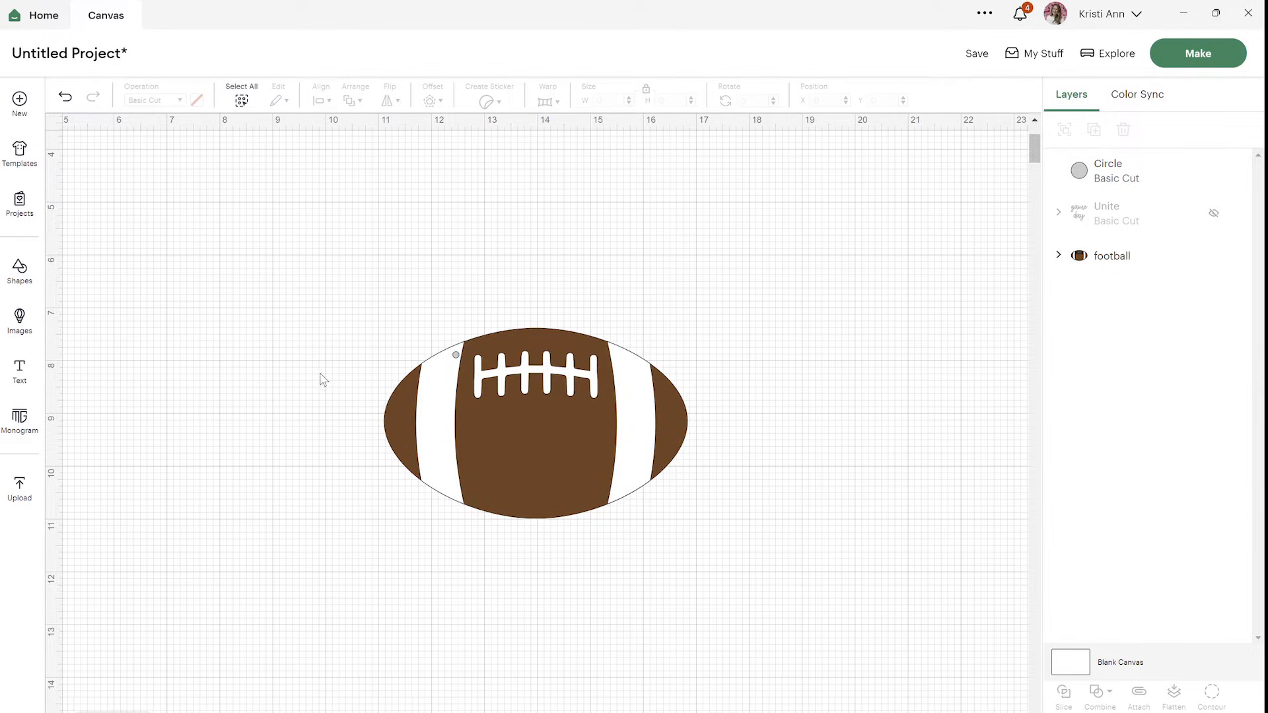
Position the grey circle at the upper end of the left stripe's inner edge and place a duplicate directly below it
{"action": "key", "text": "ctrl+plus"}
{"action": "key", "text": "ctrl+plus"}
{"action": "key", "text": "ctrl+plus"}
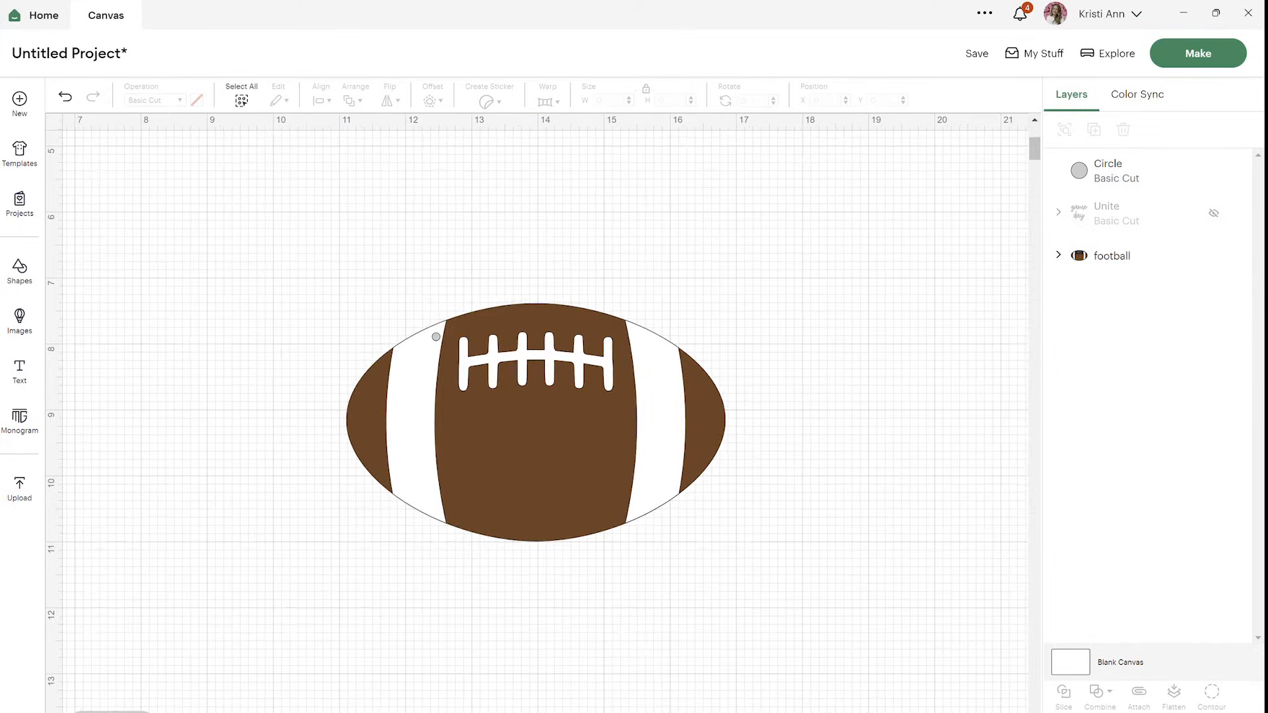
{"action": "key", "text": "ctrl+plus"}
{"action": "key", "text": "ctrl+plus"}
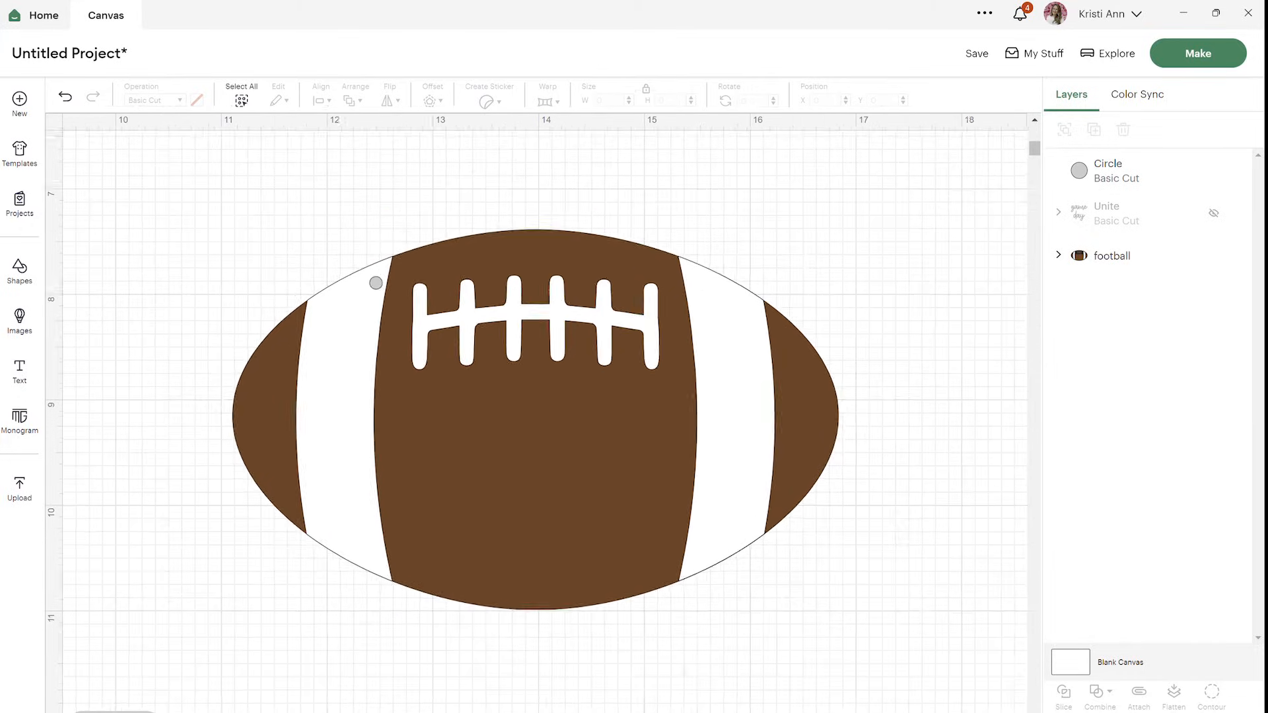
{"action": "left_click_drag", "start_coordinate": [336, 249], "coordinate": [347, 231]}
{"action": "left_click", "coordinate": [1094, 130]}
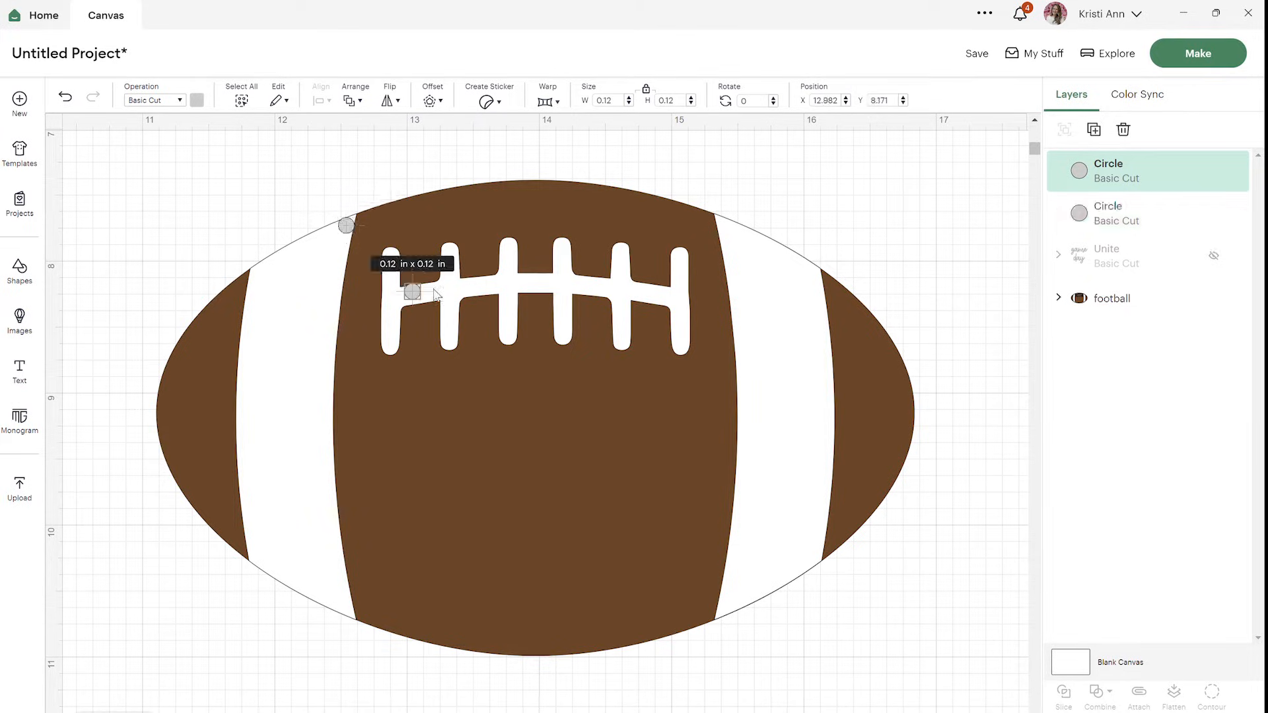
{"action": "left_click_drag", "start_coordinate": [416, 296], "coordinate": [349, 236]}
Make three more duplicates of the circle and line them up below the first two along the stripe's inner edge
{"action": "left_click", "coordinate": [1093, 129]}
{"action": "left_click", "coordinate": [1094, 130]}
{"action": "left_click", "coordinate": [1094, 130]}
{"action": "left_click_drag", "start_coordinate": [409, 309], "coordinate": [344, 261]}
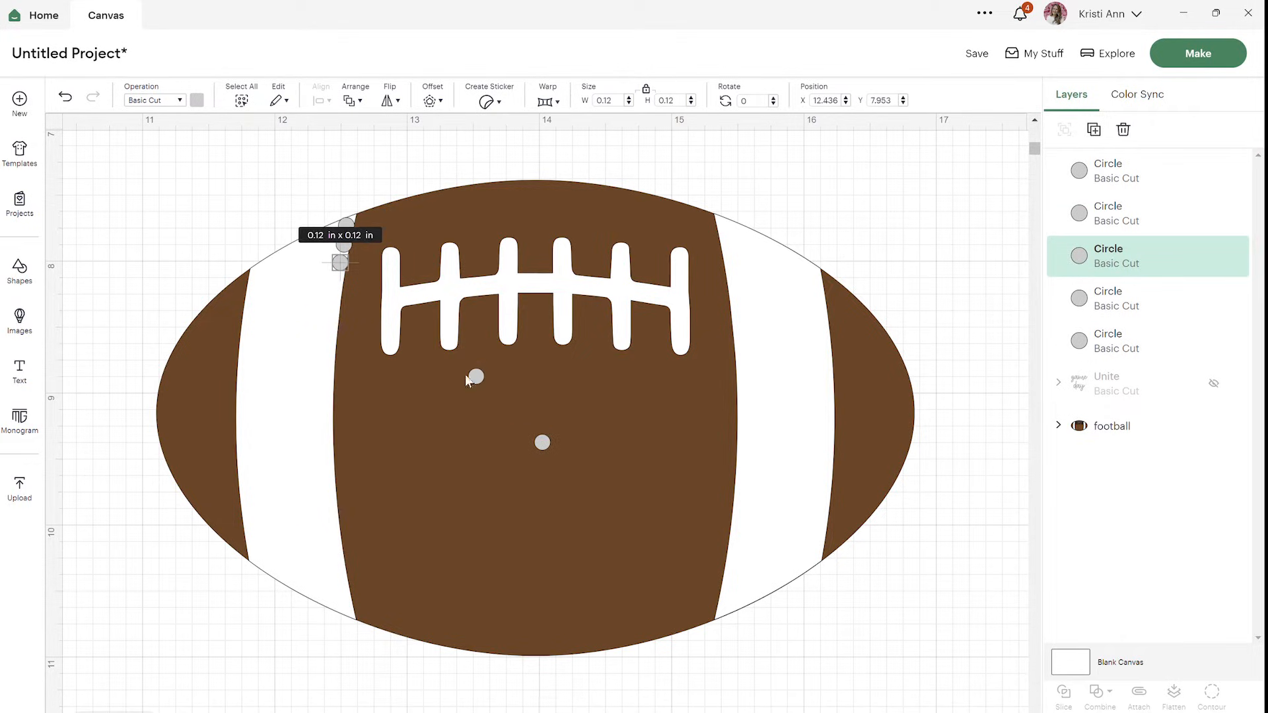
{"action": "left_click_drag", "start_coordinate": [478, 377], "coordinate": [341, 286]}
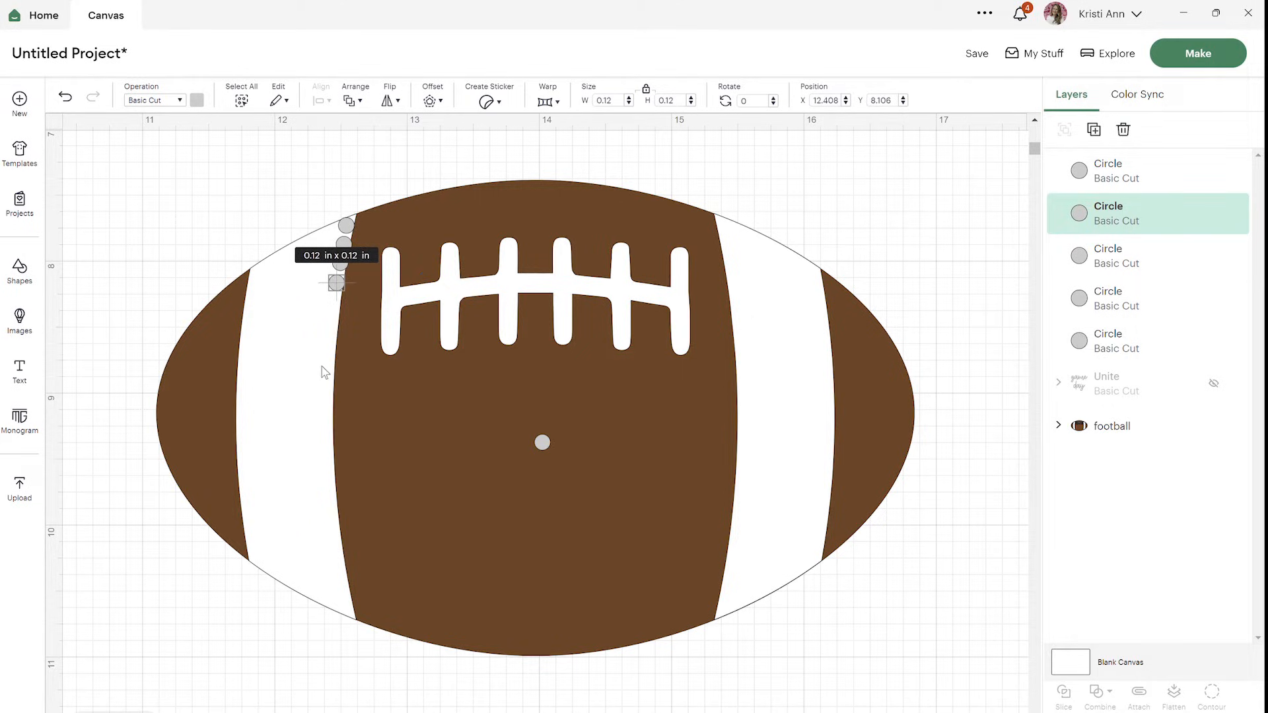
{"action": "left_click_drag", "start_coordinate": [542, 441], "coordinate": [335, 303]}
Add five more duplicate circles and extend the column along the stripe's curved inner edge to about mid-height
{"action": "left_click", "coordinate": [1093, 130]}
{"action": "left_click", "coordinate": [1094, 129]}
{"action": "left_click", "coordinate": [1094, 130]}
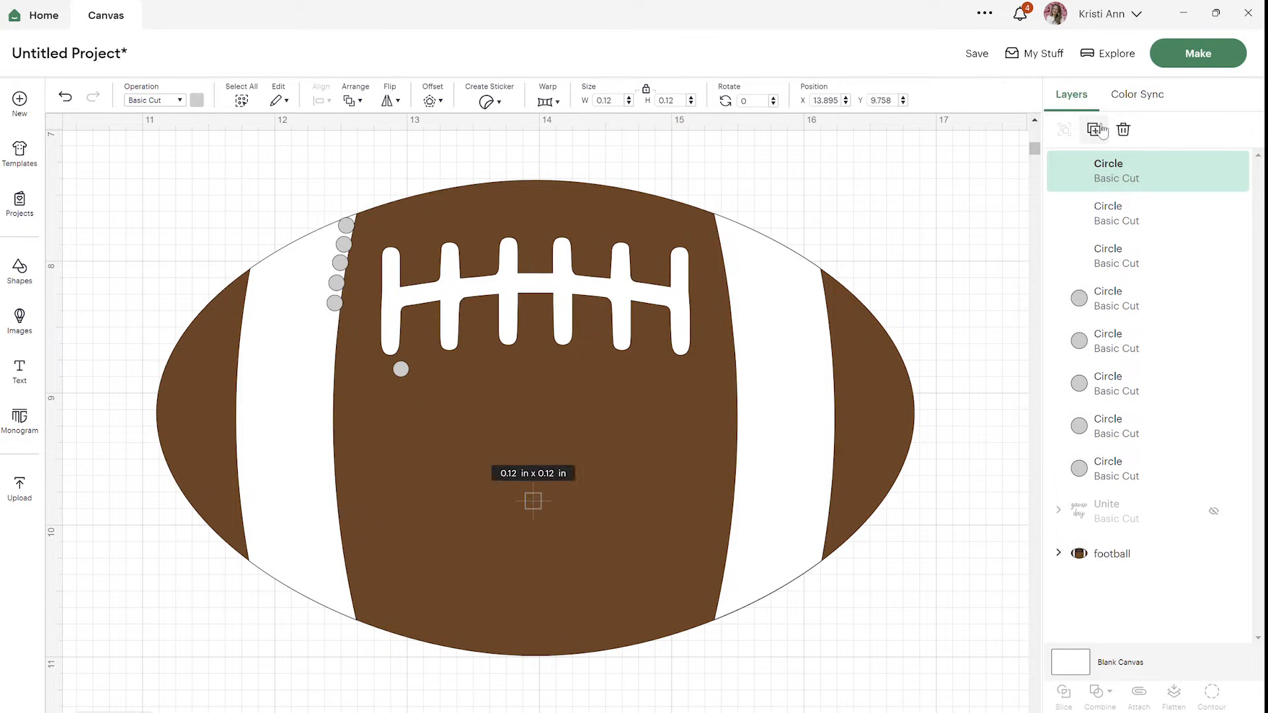
{"action": "left_click", "coordinate": [1094, 129]}
{"action": "left_click", "coordinate": [1094, 130]}
{"action": "left_click_drag", "start_coordinate": [400, 370], "coordinate": [334, 325]}
{"action": "left_click_drag", "start_coordinate": [467, 436], "coordinate": [331, 341]}
{"action": "left_click_drag", "start_coordinate": [537, 512], "coordinate": [335, 363]}
{"action": "left_click_drag", "start_coordinate": [599, 568], "coordinate": [327, 380]}
{"action": "left_click_drag", "start_coordinate": [666, 633], "coordinate": [330, 397]}
Duplicate further circles and continue the column down to the lower end of the left stripe's inner edge
{"action": "left_click", "coordinate": [1094, 131]}
{"action": "left_click", "coordinate": [1094, 131]}
{"action": "left_click", "coordinate": [1094, 131]}
{"action": "left_click", "coordinate": [1094, 131]}
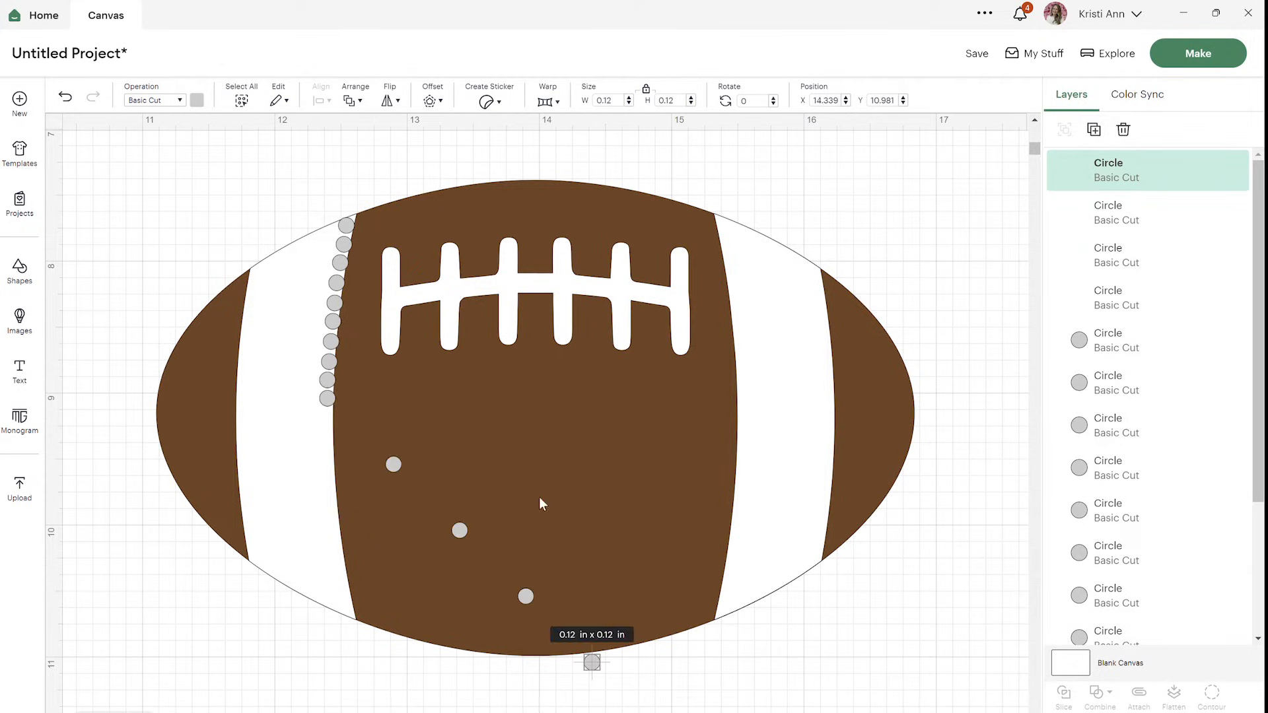
{"action": "left_click_drag", "start_coordinate": [389, 467], "coordinate": [305, 415]}
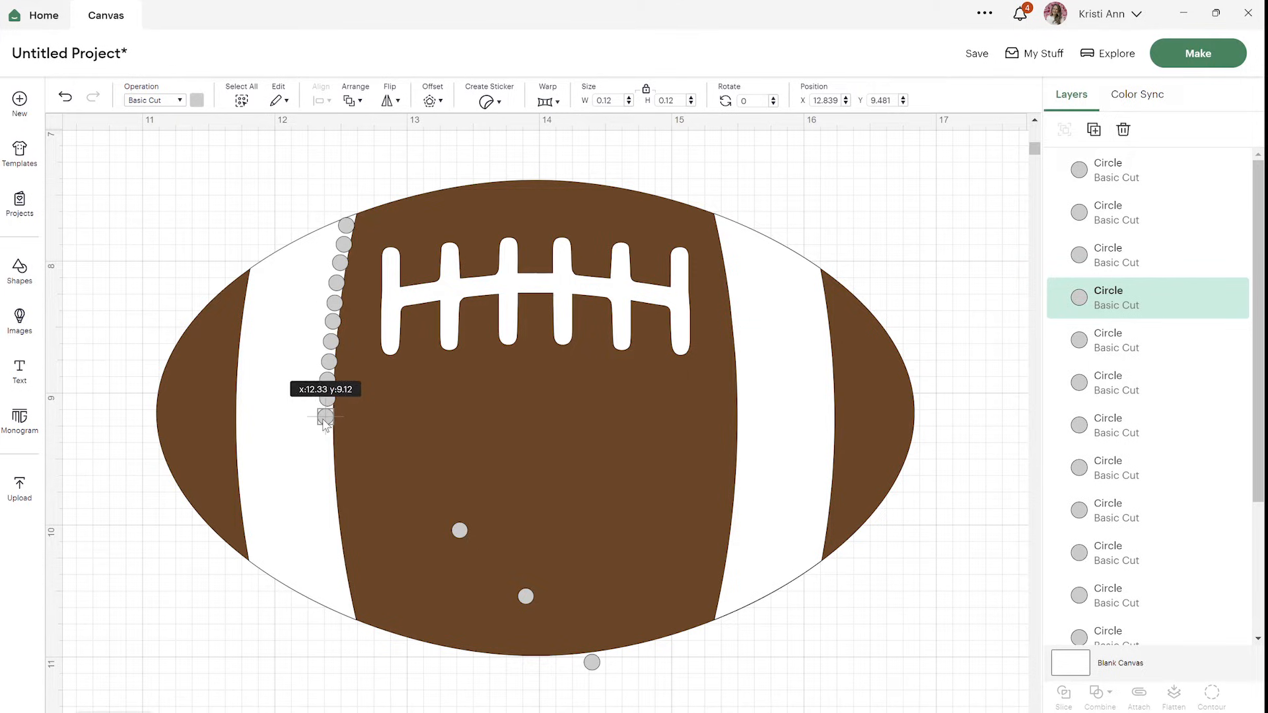
{"action": "left_click", "coordinate": [459, 530]}
{"action": "left_click_drag", "start_coordinate": [462, 531], "coordinate": [324, 435]}
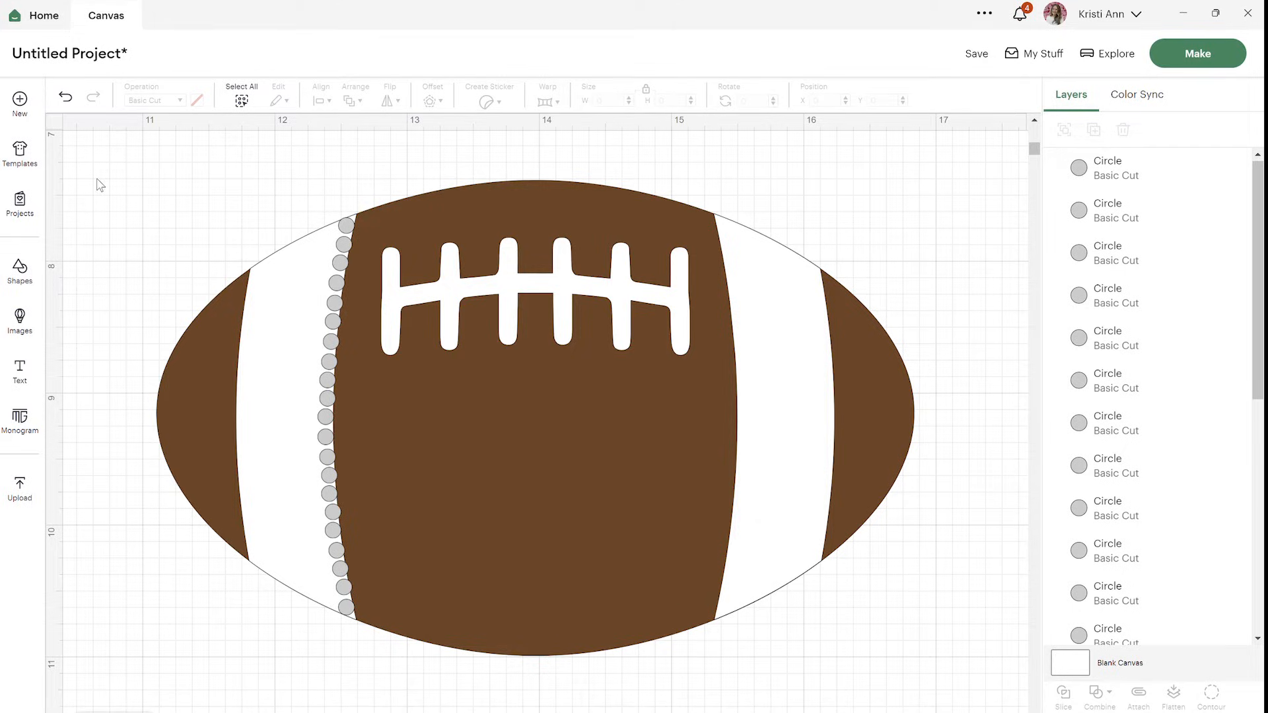
Select all the circles without the football and distribute them vertically
{"action": "left_click_drag", "start_coordinate": [90, 152], "coordinate": [953, 708]}
{"action": "scroll", "coordinate": [1232, 403], "scroll_direction": "down", "scroll_amount": 5}
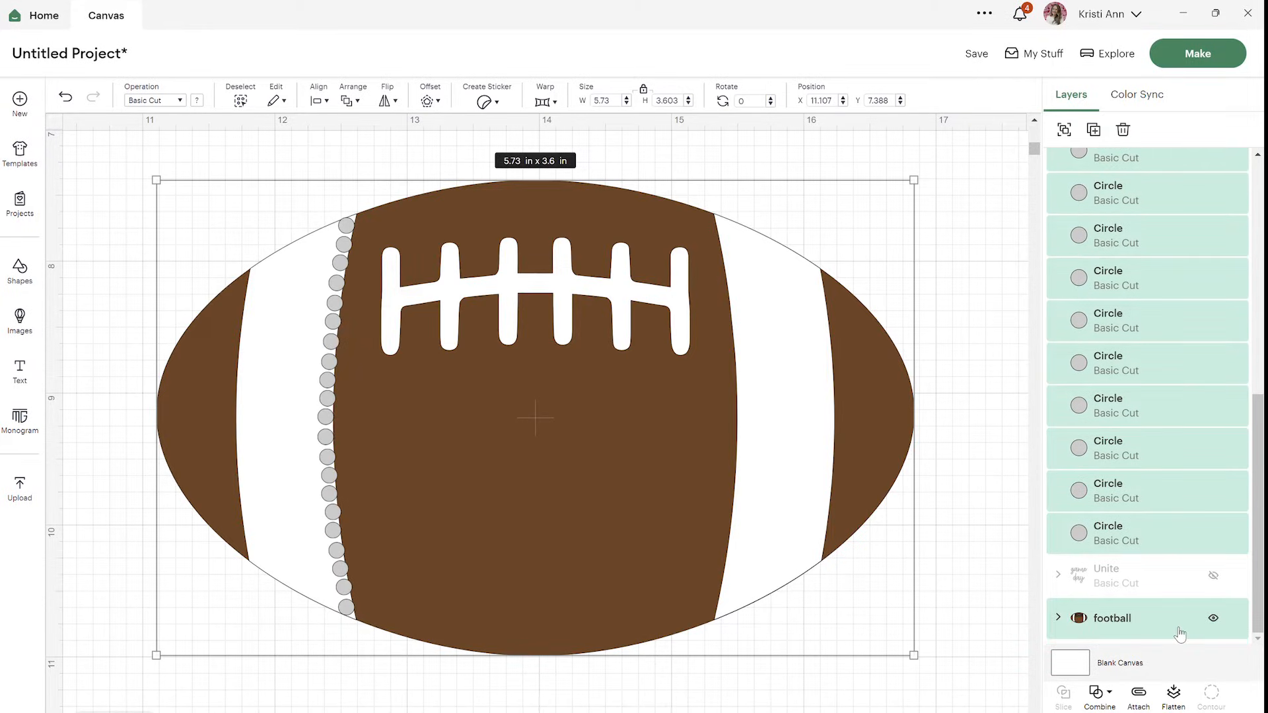
{"action": "left_click", "coordinate": [1180, 626], "text": "ctrl"}
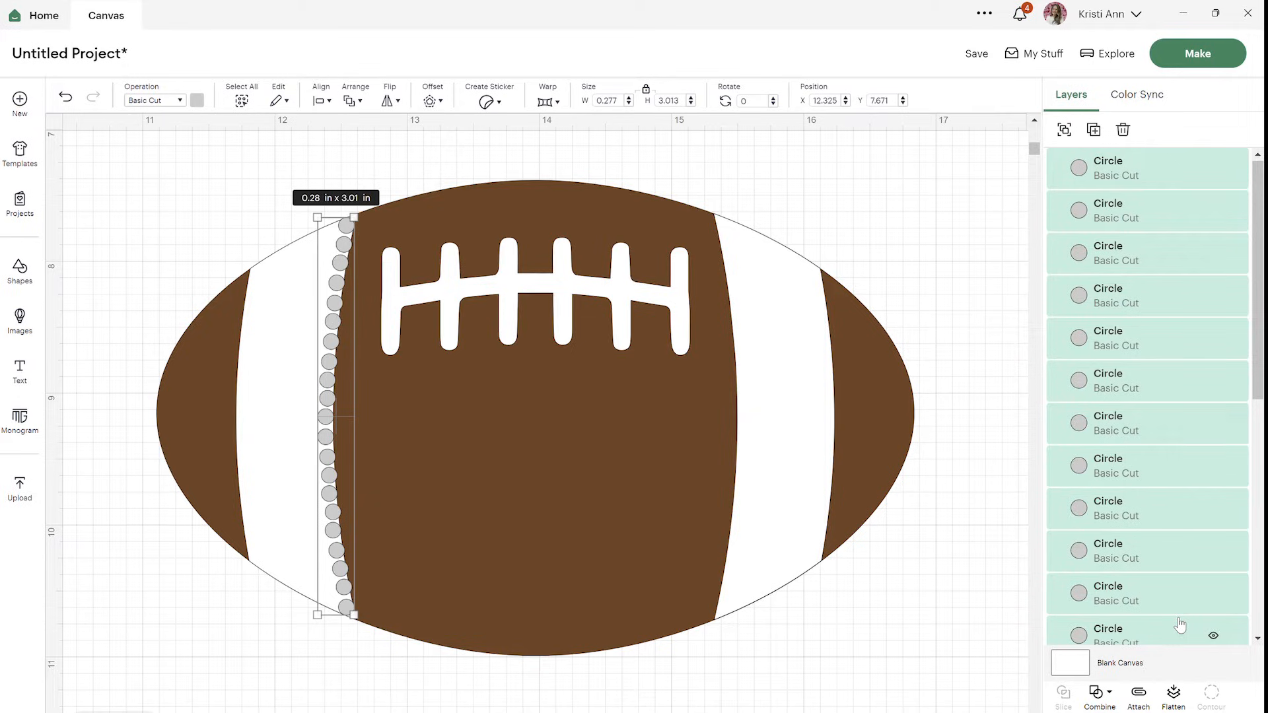
{"action": "left_click", "coordinate": [321, 100]}
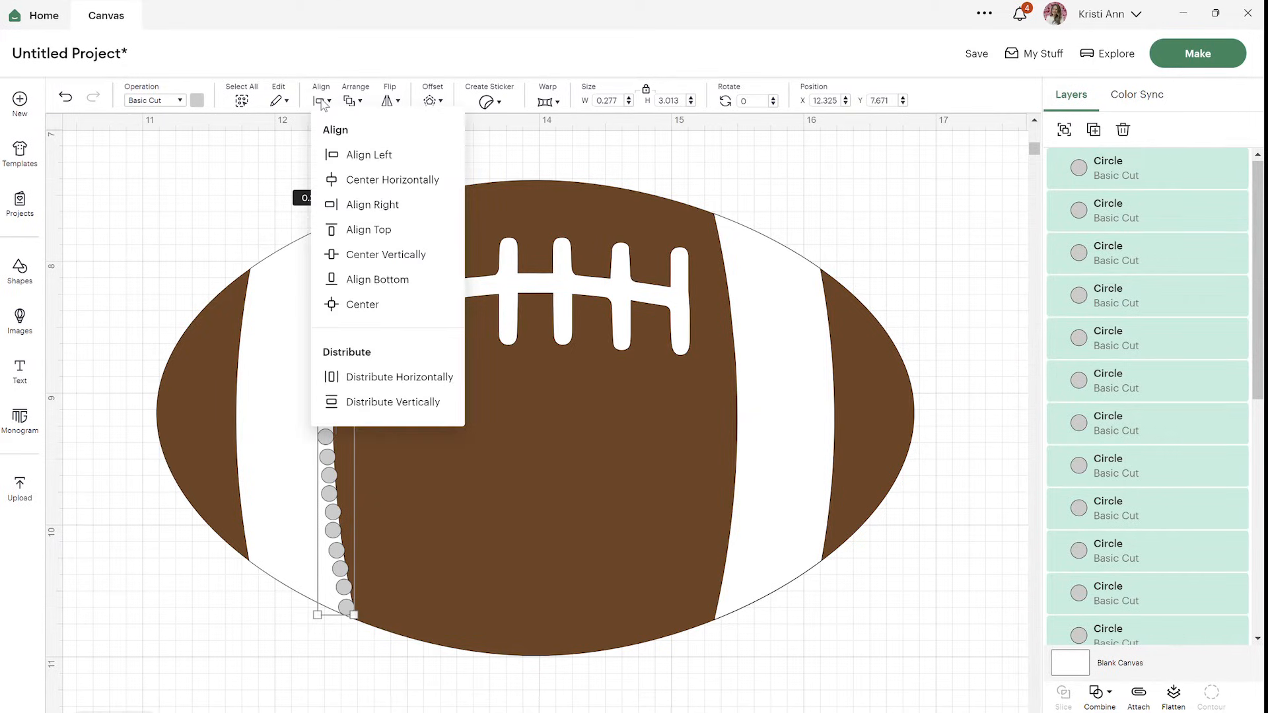
{"action": "left_click", "coordinate": [394, 403]}
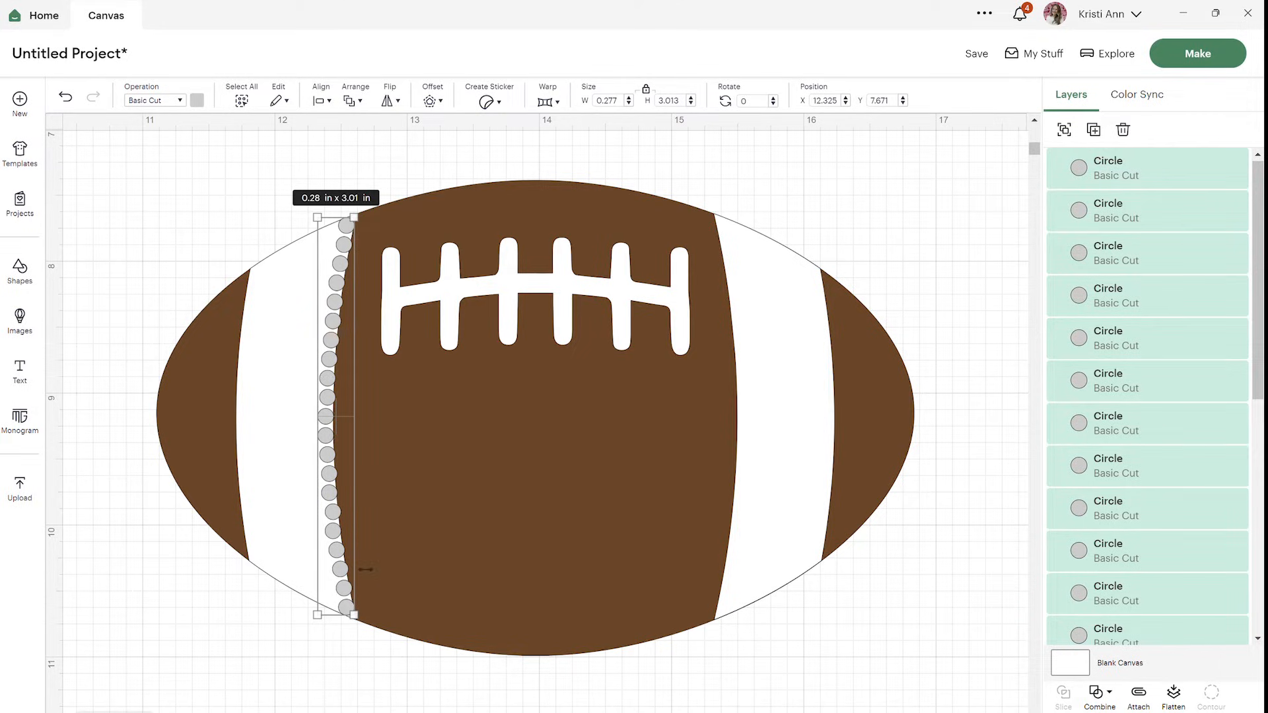
{"action": "left_click", "coordinate": [897, 585]}
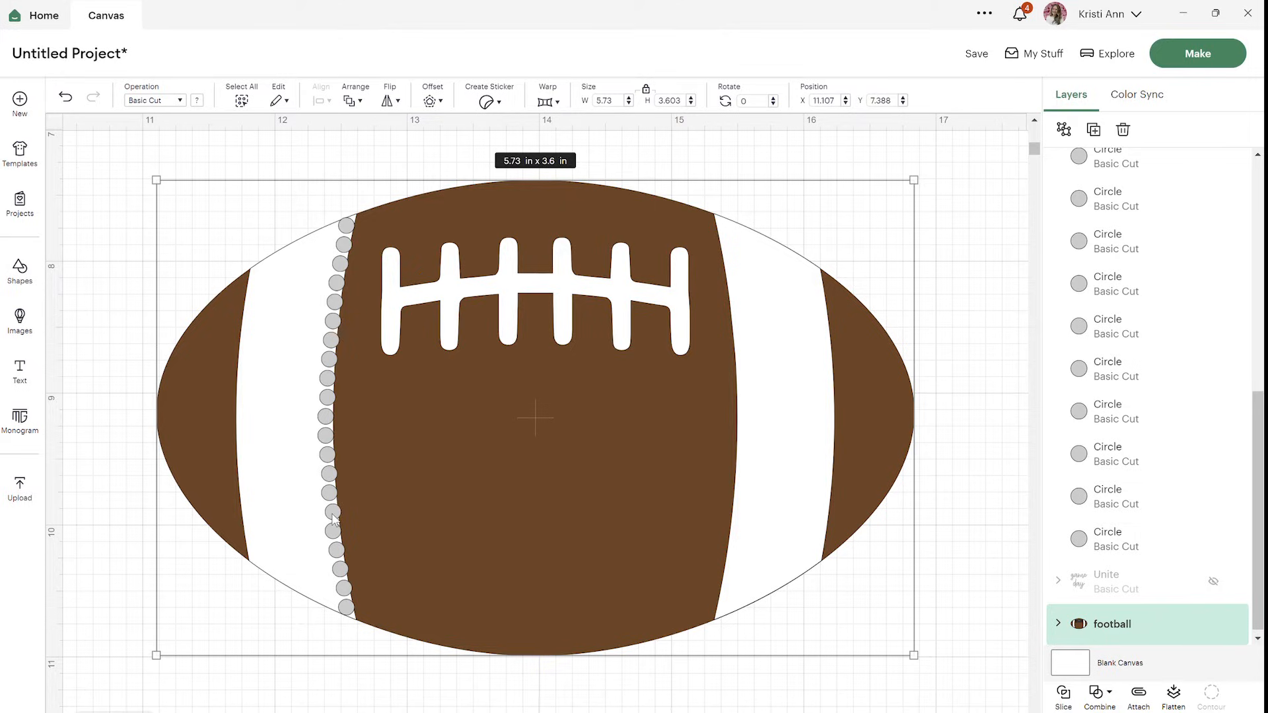
Select a single circle in the lower part of the column and nudge it slightly left to smooth the curve
{"action": "left_click", "coordinate": [884, 696]}
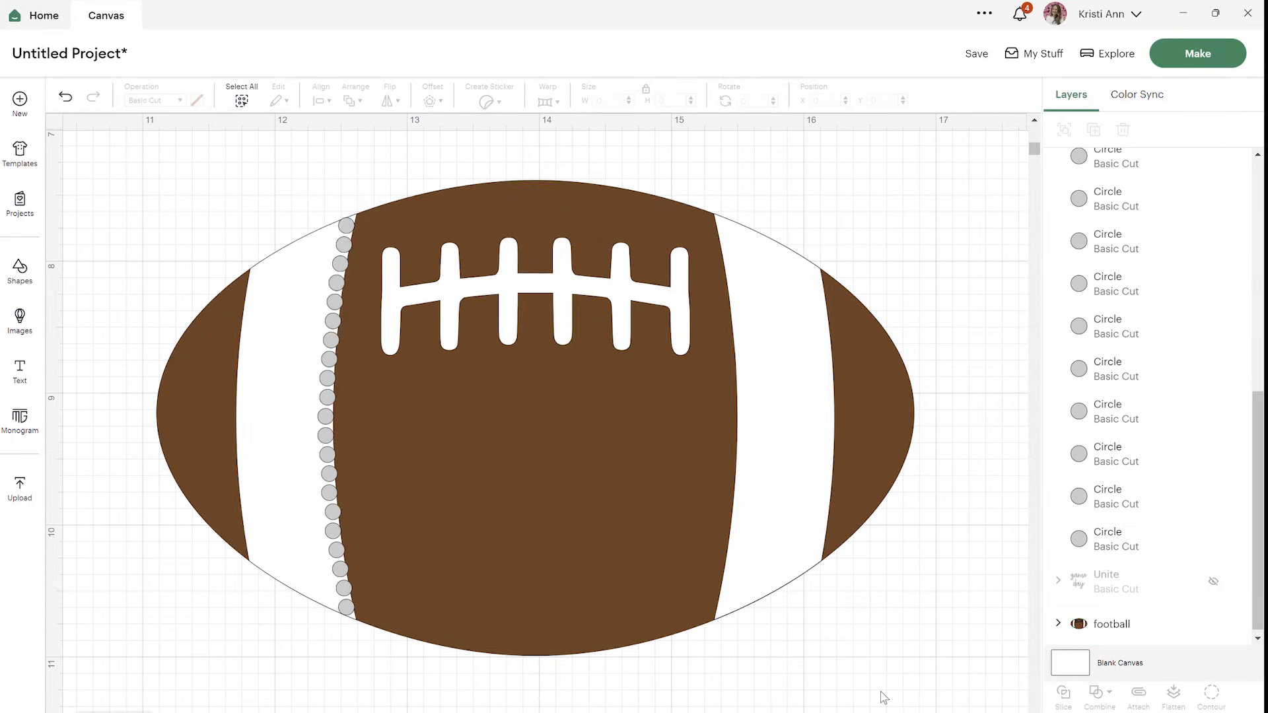
{"action": "left_click", "coordinate": [337, 512]}
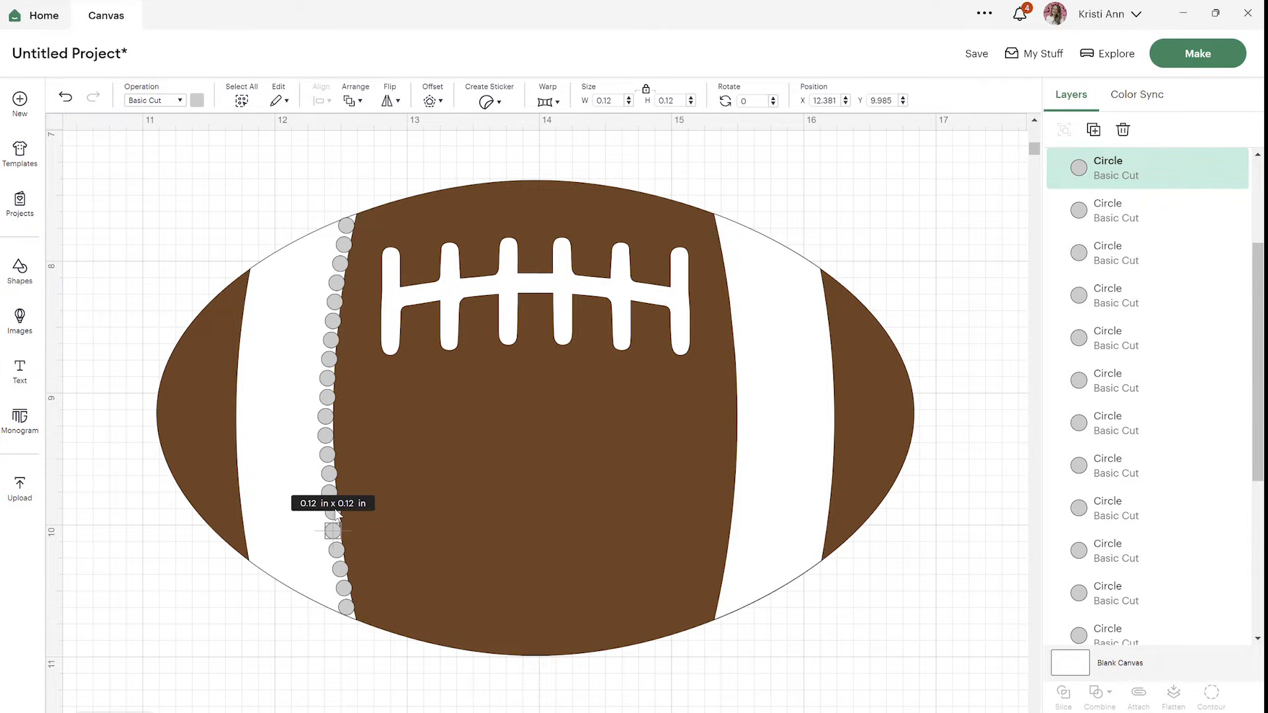
{"action": "left_click", "coordinate": [1115, 211]}
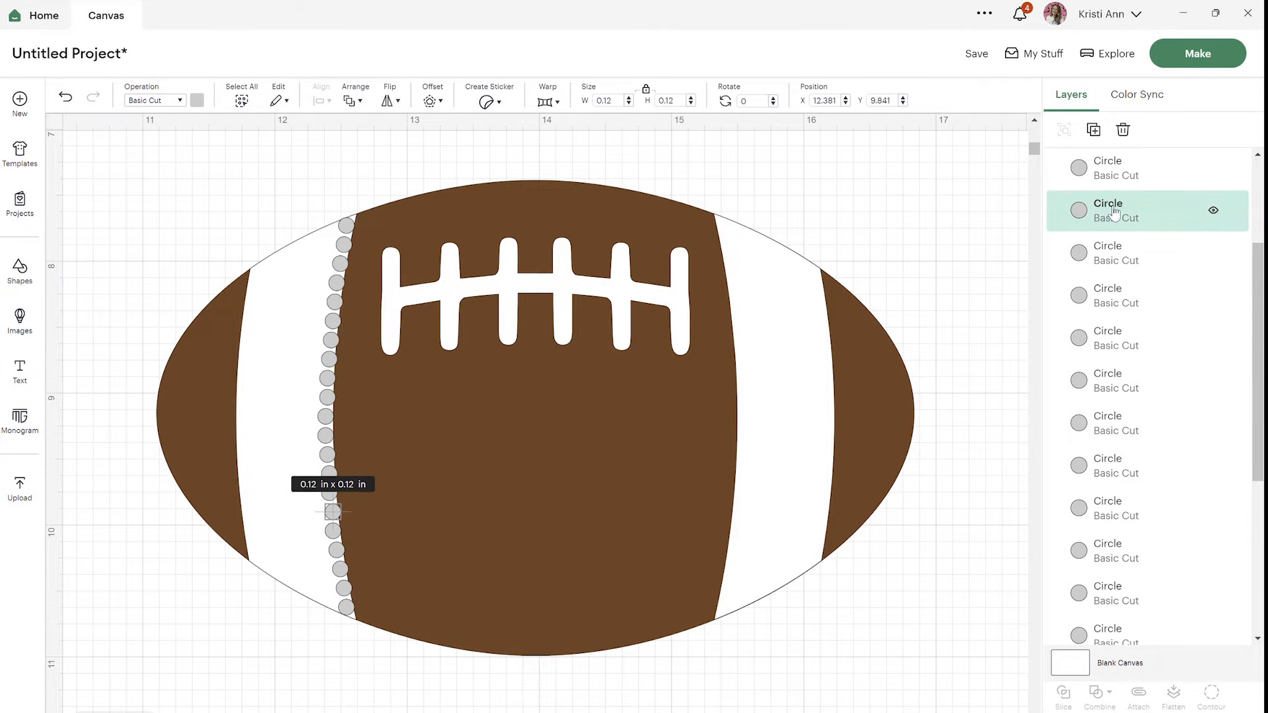
{"action": "key", "text": "Left"}
{"action": "left_click", "coordinate": [936, 219]}
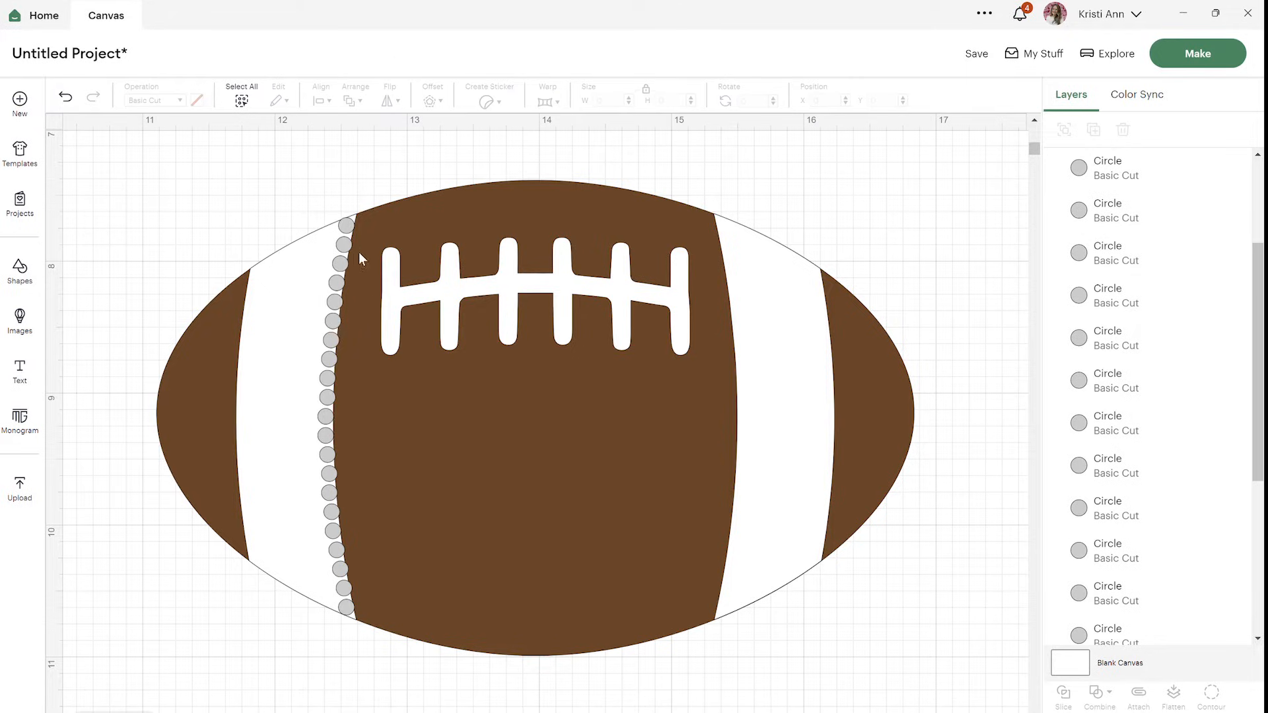
Fine-tune further circles in the lower half of the column, nudging them slightly left to even out the curve
{"action": "left_click", "coordinate": [321, 475]}
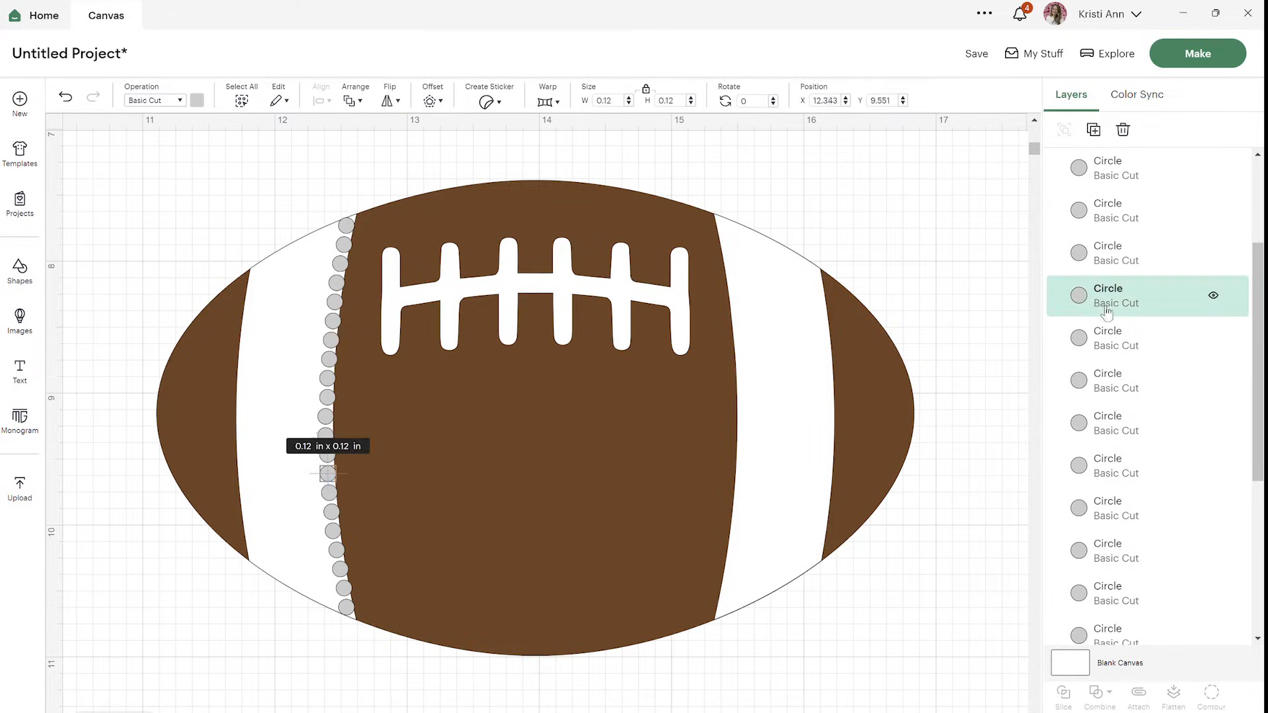
{"action": "left_click", "coordinate": [343, 572]}
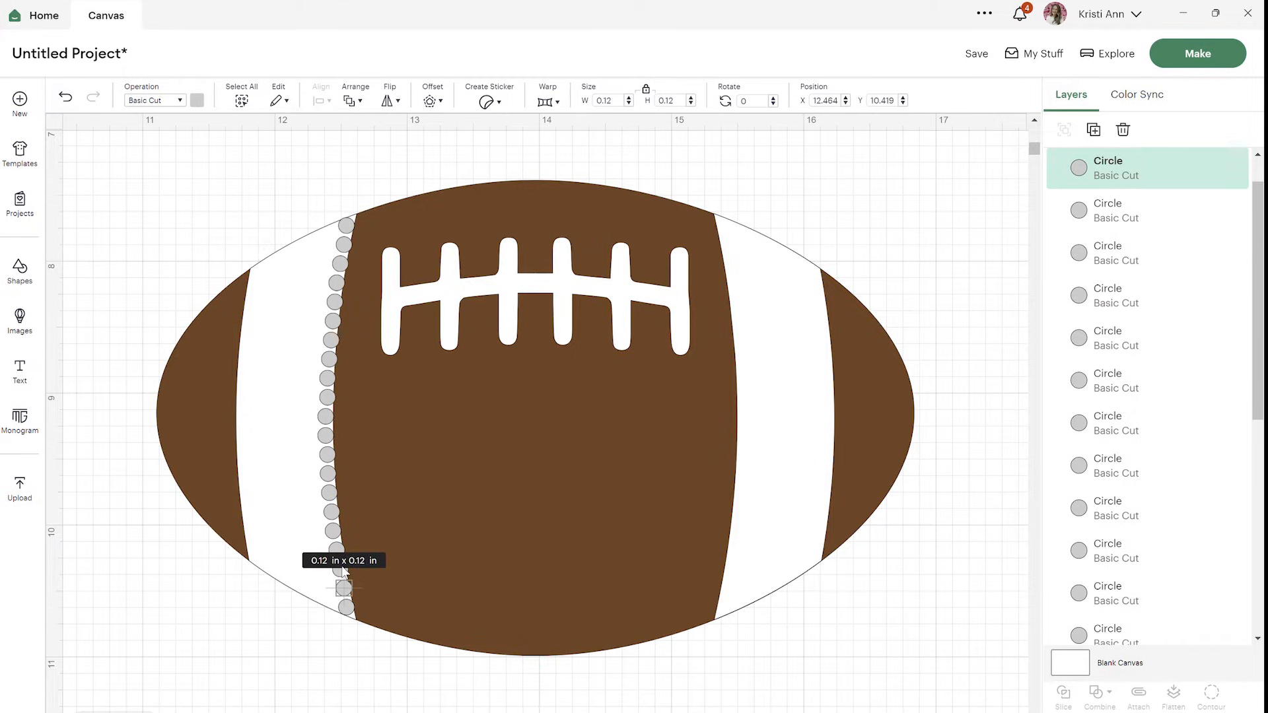
{"action": "left_click", "coordinate": [1165, 221]}
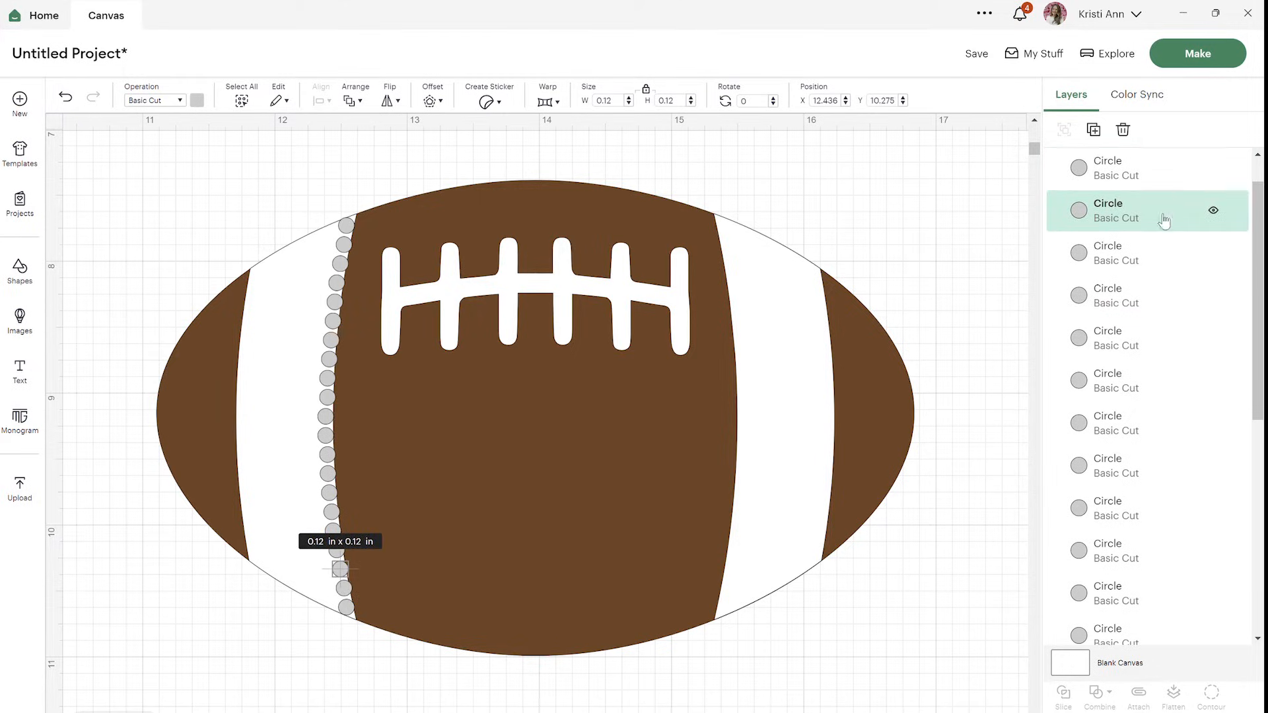
{"action": "left_click", "coordinate": [905, 204]}
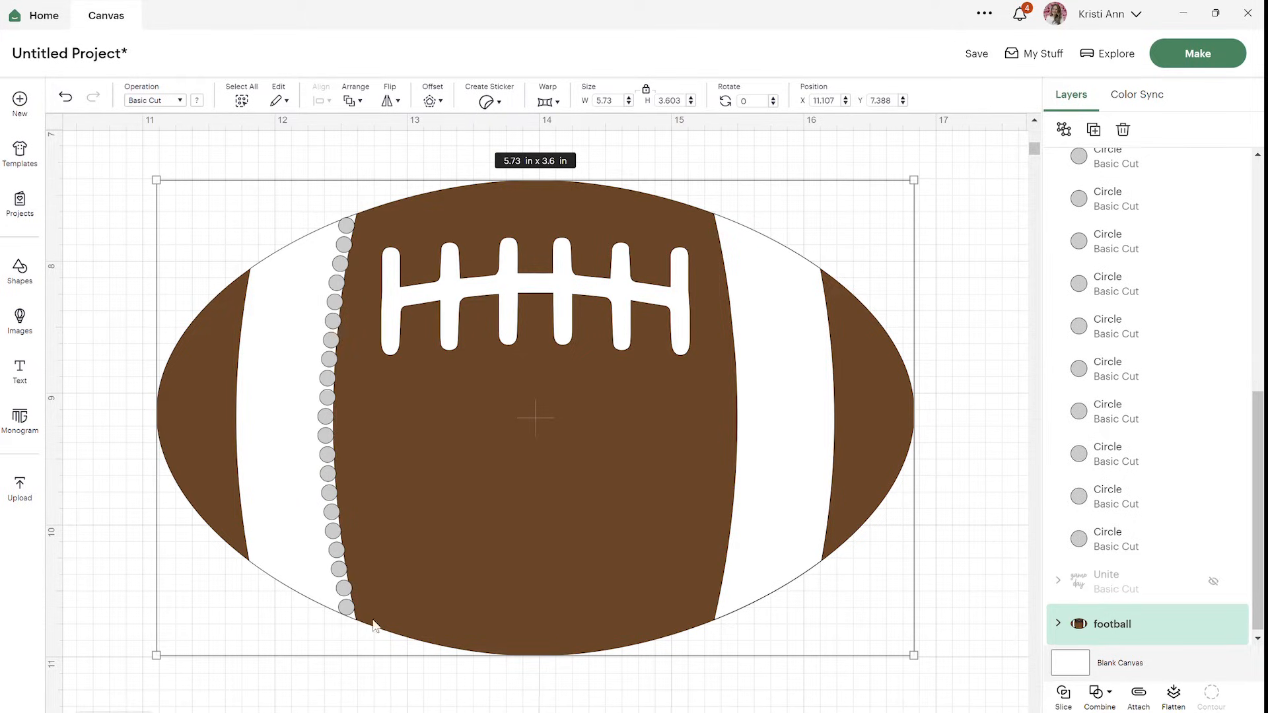
Select all the circles without the football and group them
{"action": "left_click", "coordinate": [134, 325]}
{"action": "left_click_drag", "start_coordinate": [158, 167], "coordinate": [810, 712]}
{"action": "scroll", "coordinate": [1207, 626], "scroll_direction": "down", "scroll_amount": 5}
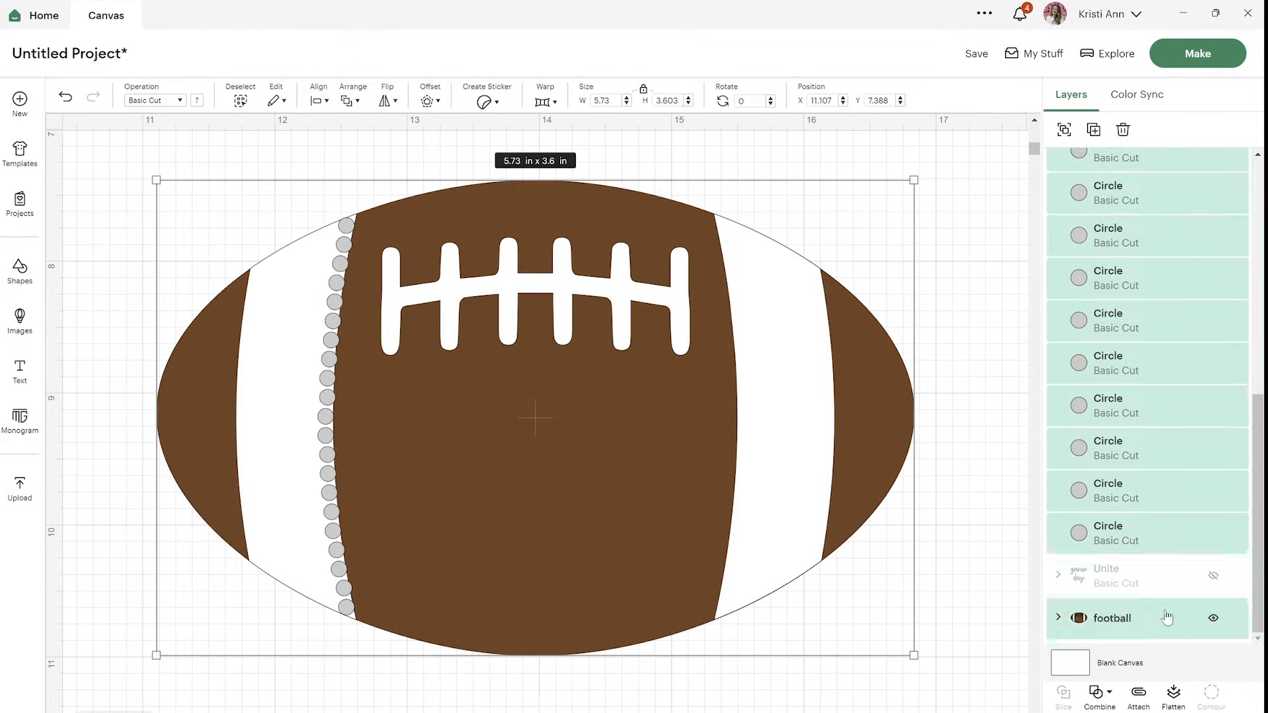
{"action": "left_click", "coordinate": [1184, 623], "text": "shift"}
{"action": "scroll", "coordinate": [1134, 485], "scroll_direction": "up", "scroll_amount": 10}
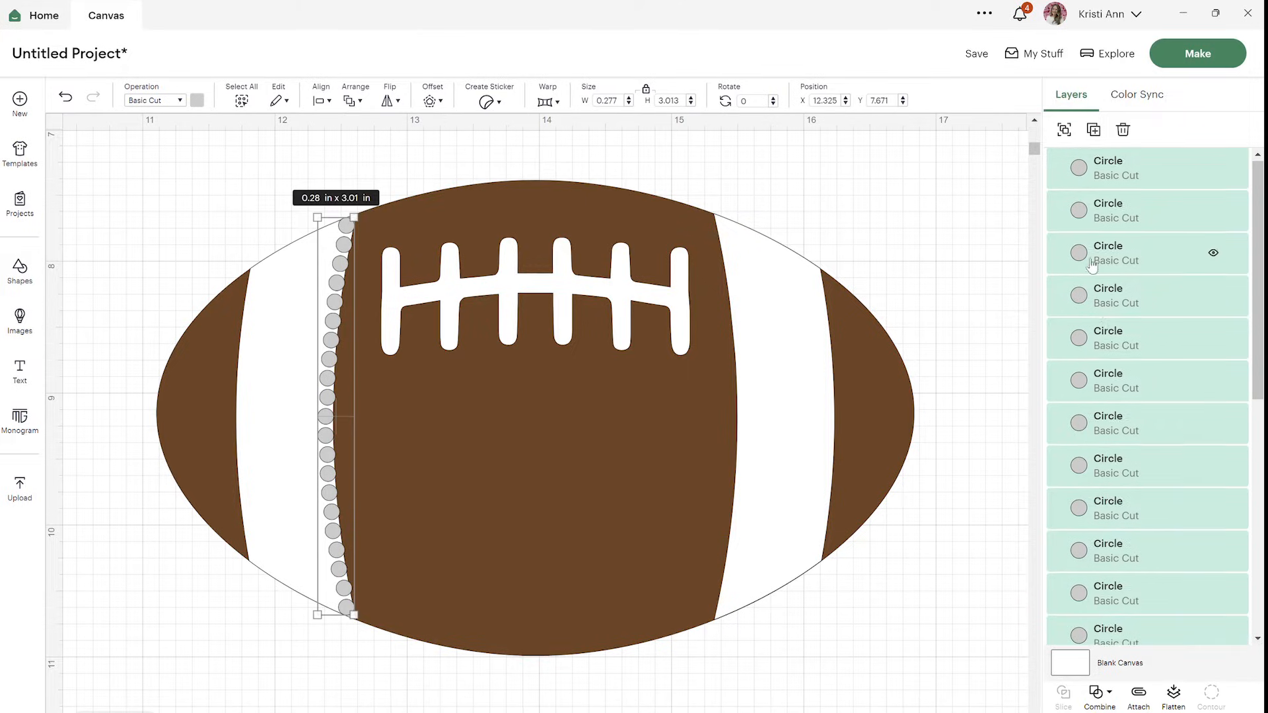
{"action": "left_click", "coordinate": [1072, 138]}
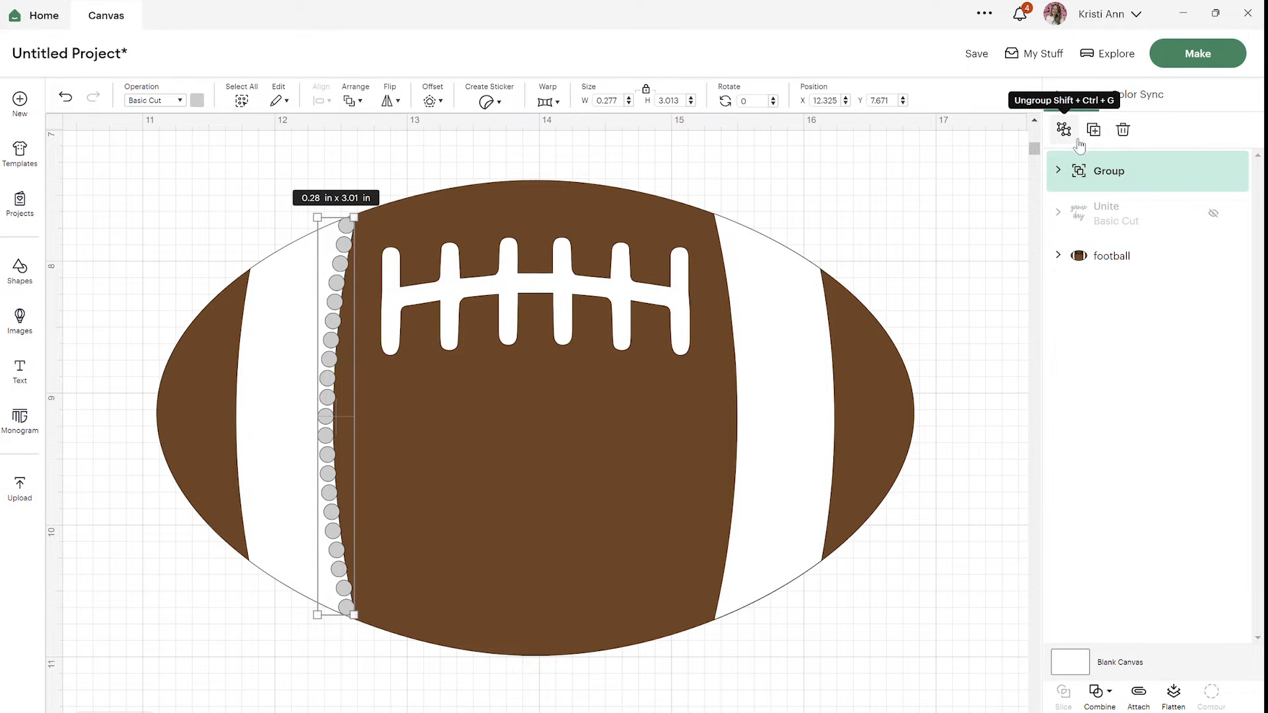
Duplicate the circle group and place the copy along the first column's outer side at X 12.176, Y 7.599, staggering its circles between the originals
{"action": "left_click", "coordinate": [1097, 129]}
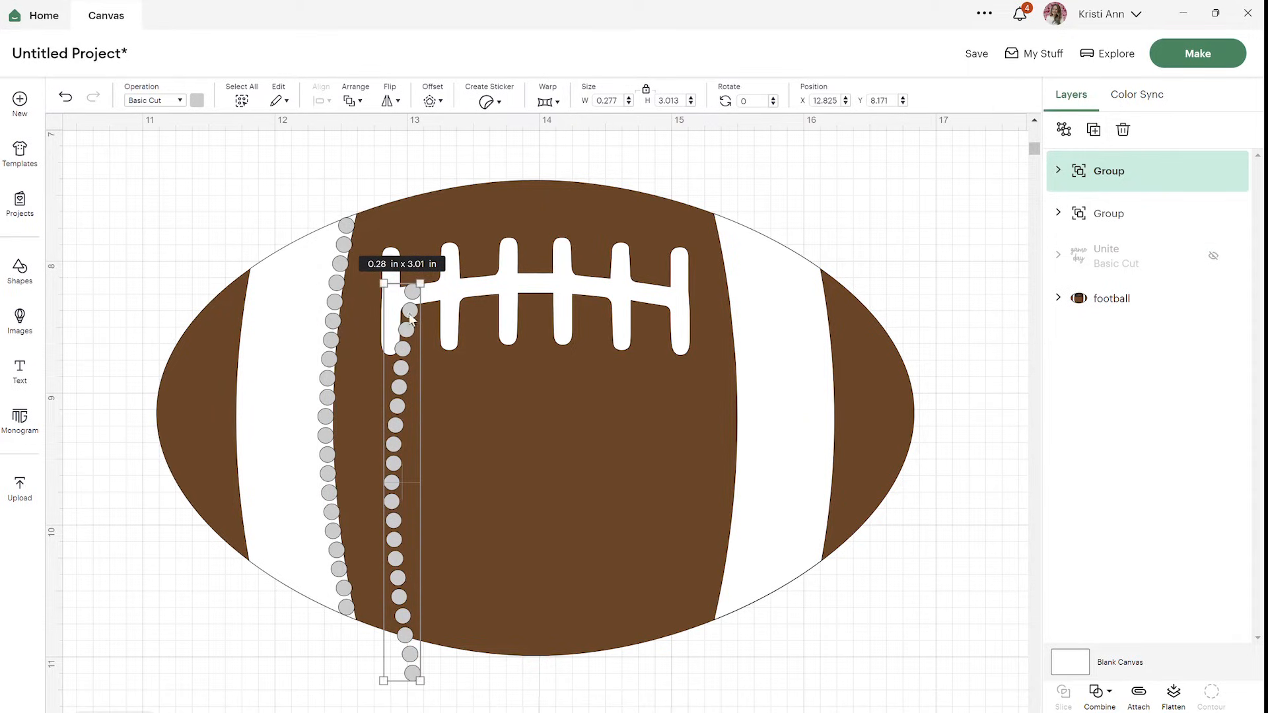
{"action": "left_click_drag", "start_coordinate": [404, 316], "coordinate": [317, 266]}
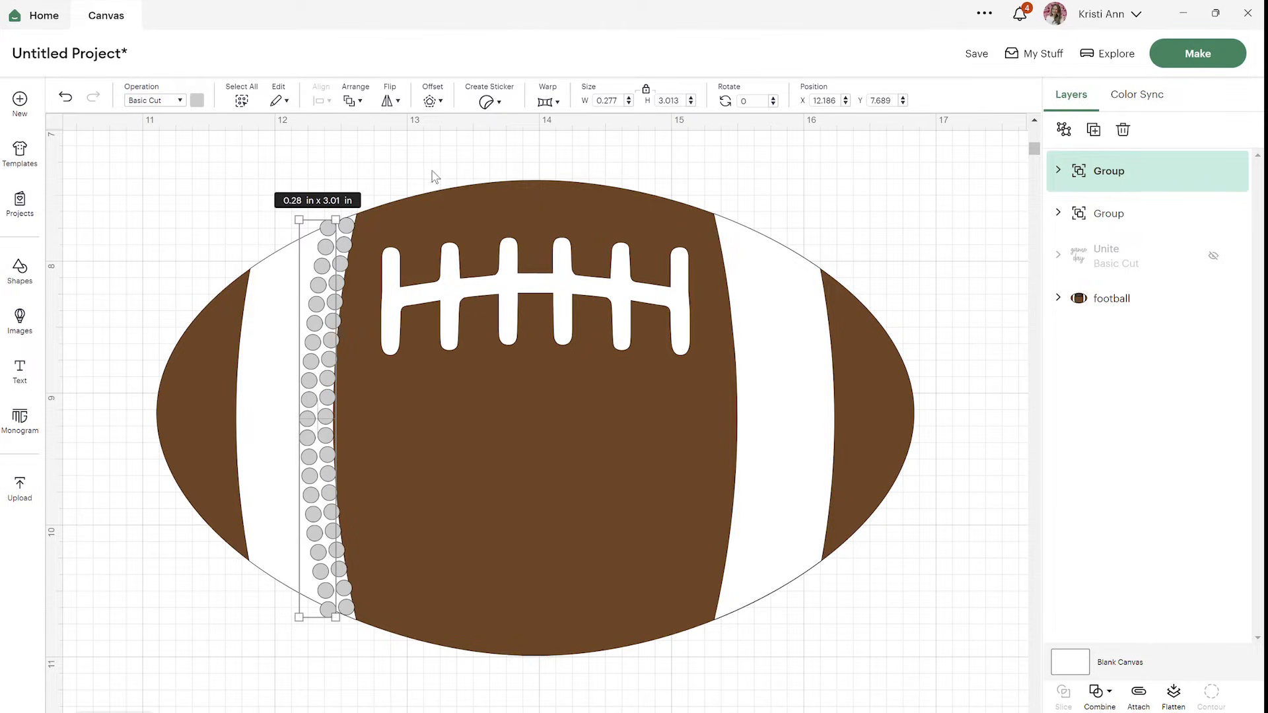
{"action": "key", "text": "Up"}
{"action": "key", "text": "Up"}
{"action": "key", "text": "Up"}
{"action": "key", "text": "Up"}
{"action": "key", "text": "Up"}
{"action": "key", "text": "Up"}
{"action": "key", "text": "Up"}
{"action": "key", "text": "Up"}
{"action": "key", "text": "Up"}
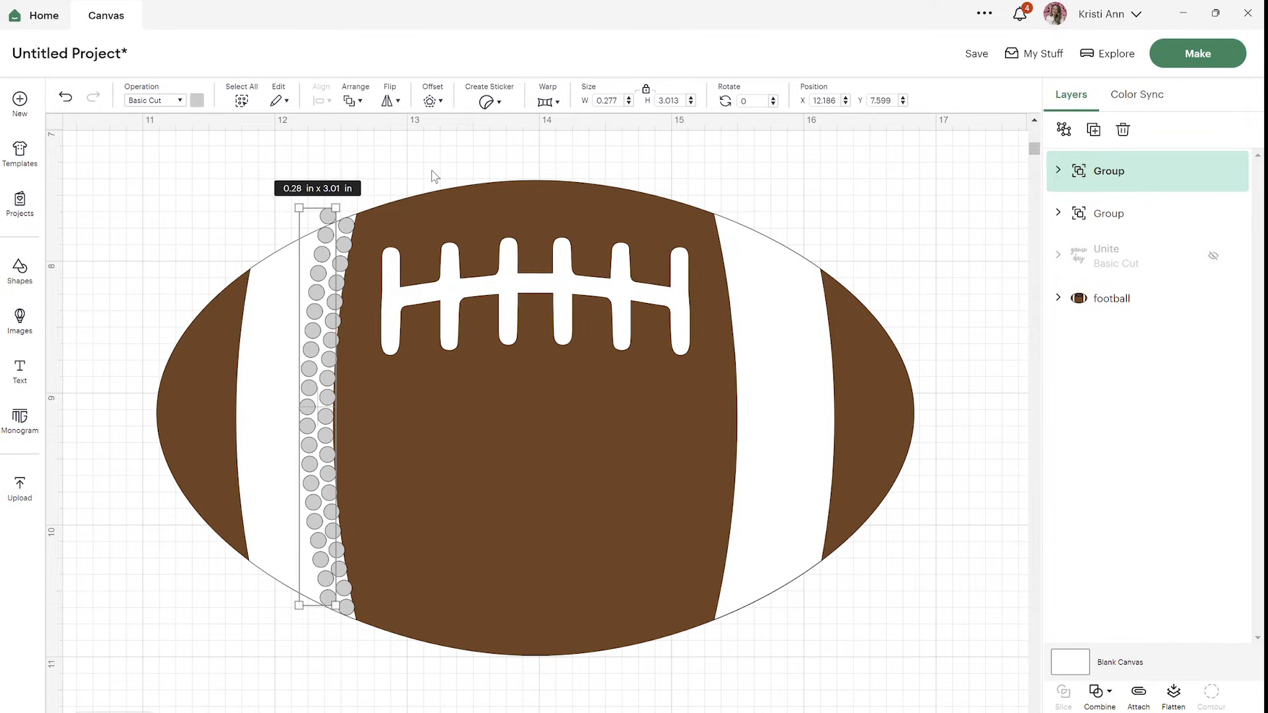
{"action": "key", "text": "Left"}
{"action": "key", "text": "Up"}
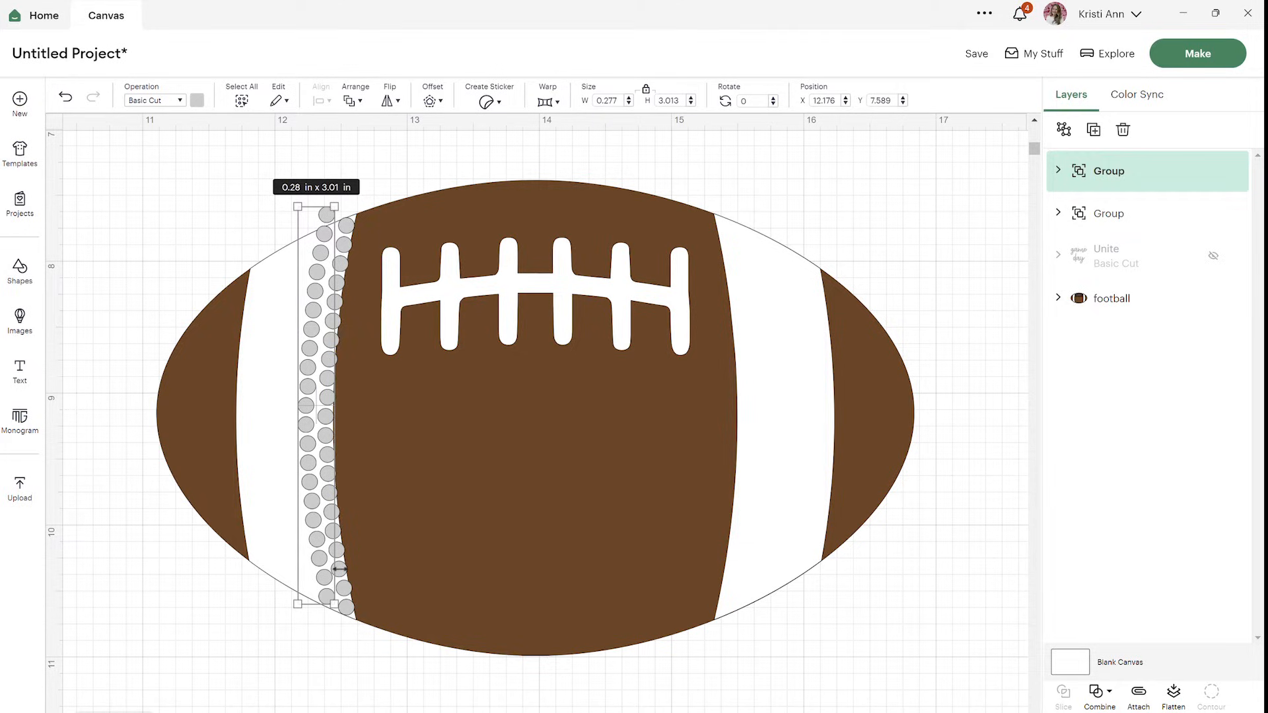
{"action": "key", "text": "Down"}
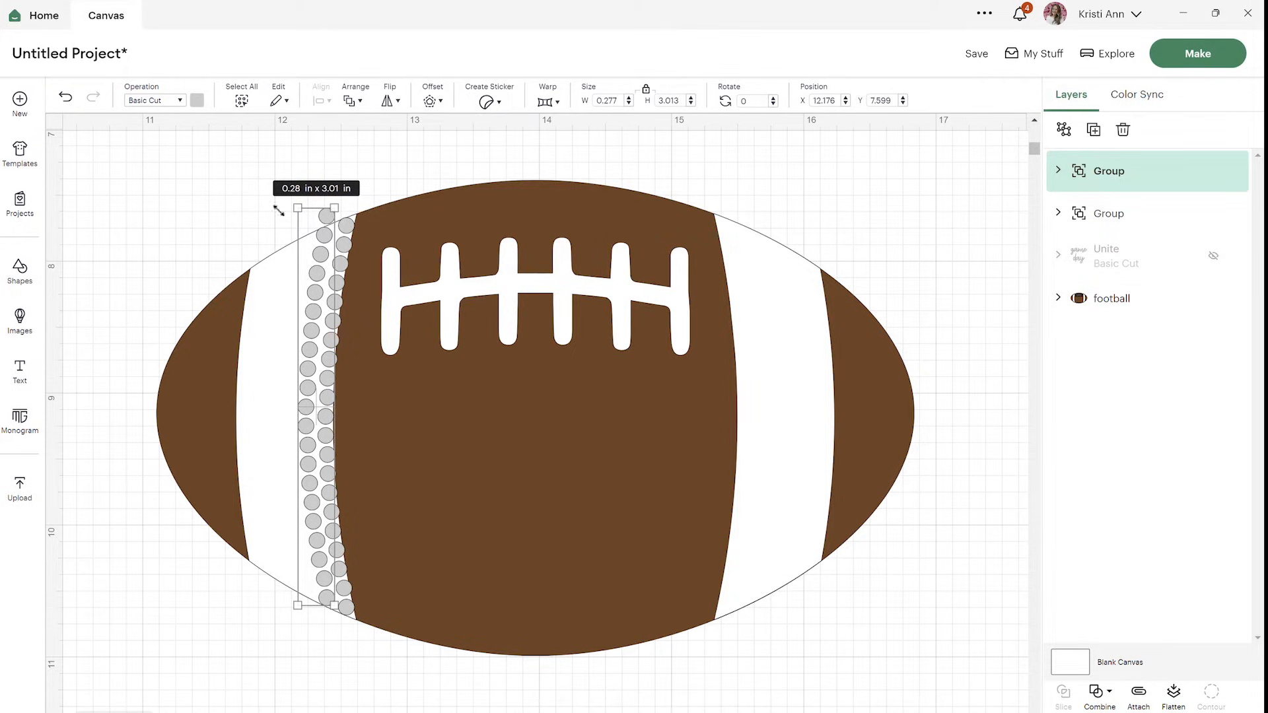
Ungroup the second column of circles and delete its topmost circle, which extends past the football's outline
{"action": "left_click", "coordinate": [1065, 130]}
{"action": "left_click", "coordinate": [1160, 177]}
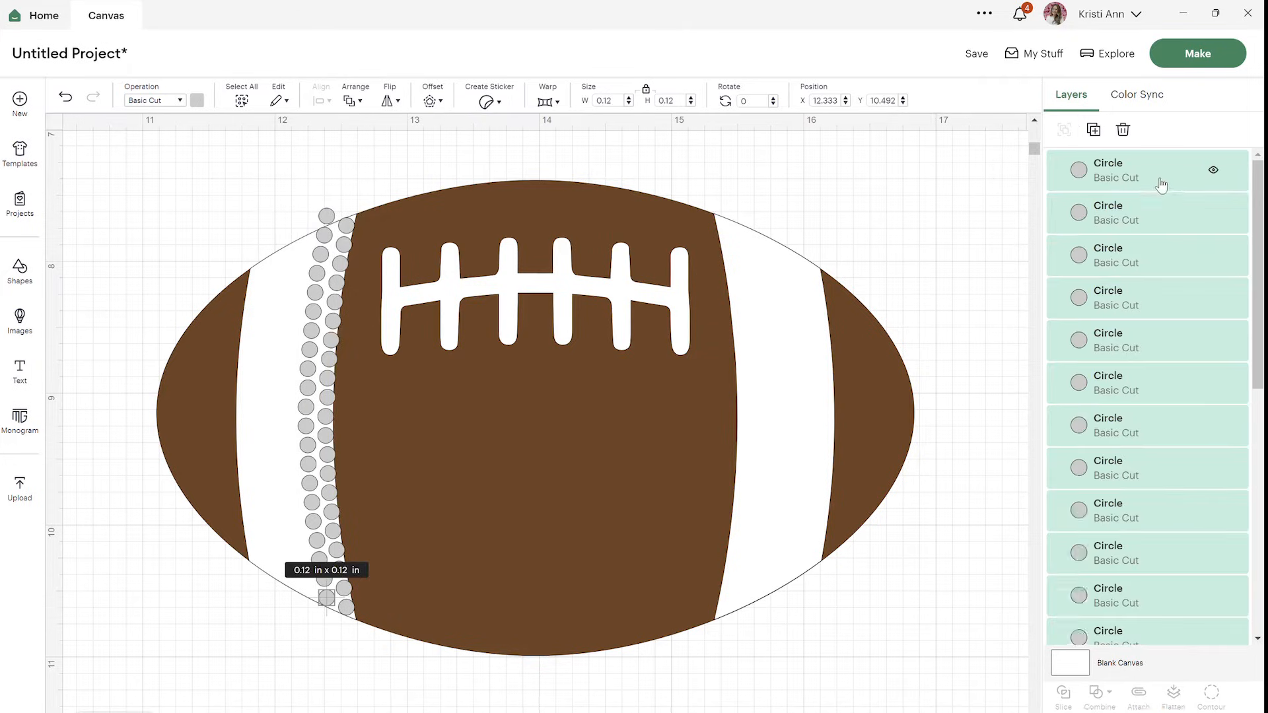
{"action": "scroll", "coordinate": [1143, 568], "scroll_direction": "down", "scroll_amount": 6}
{"action": "left_click", "coordinate": [1140, 501]}
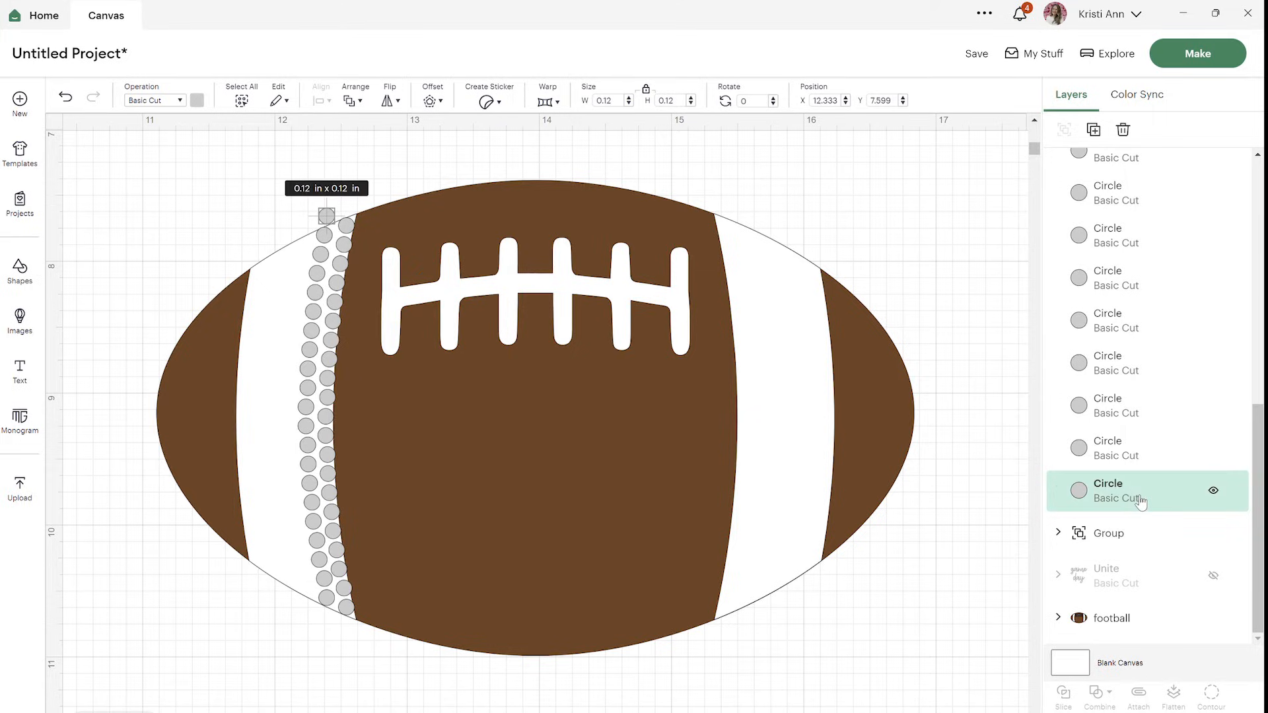
{"action": "key", "text": "Delete"}
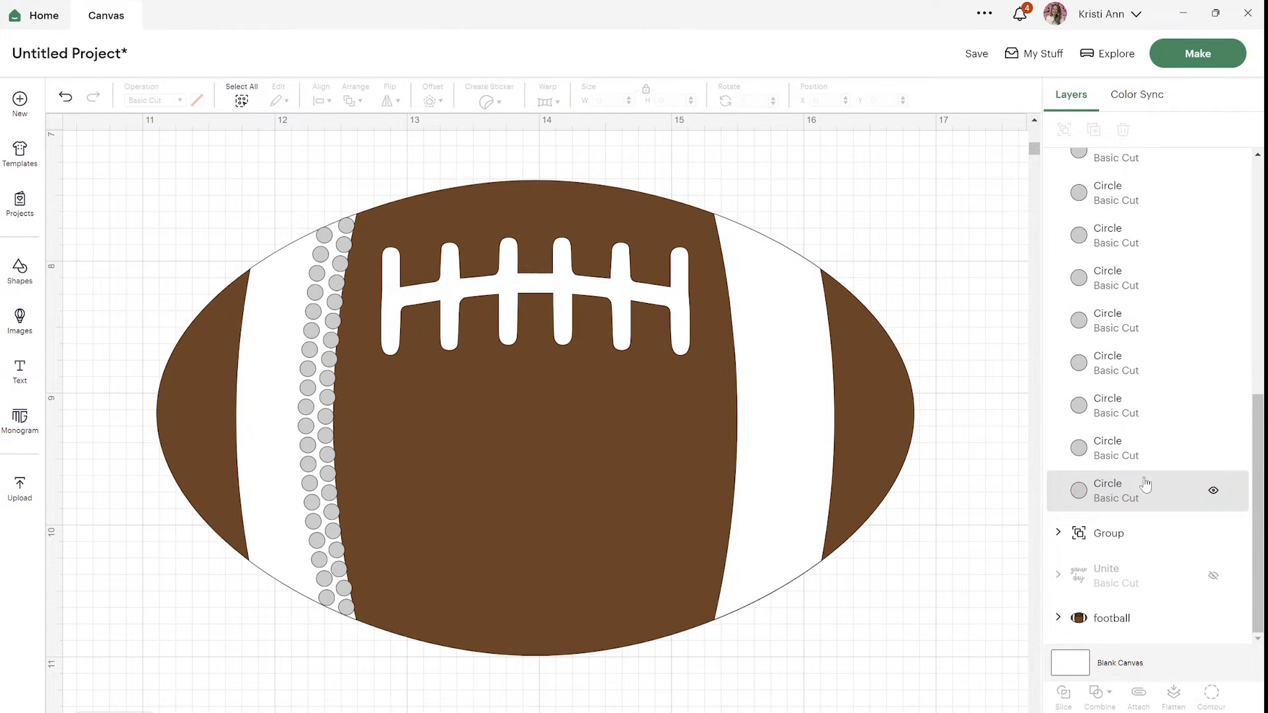
Nudge the circles in the upper part of the second column individually to the right, closer to the first column
{"action": "left_click", "coordinate": [1145, 481]}
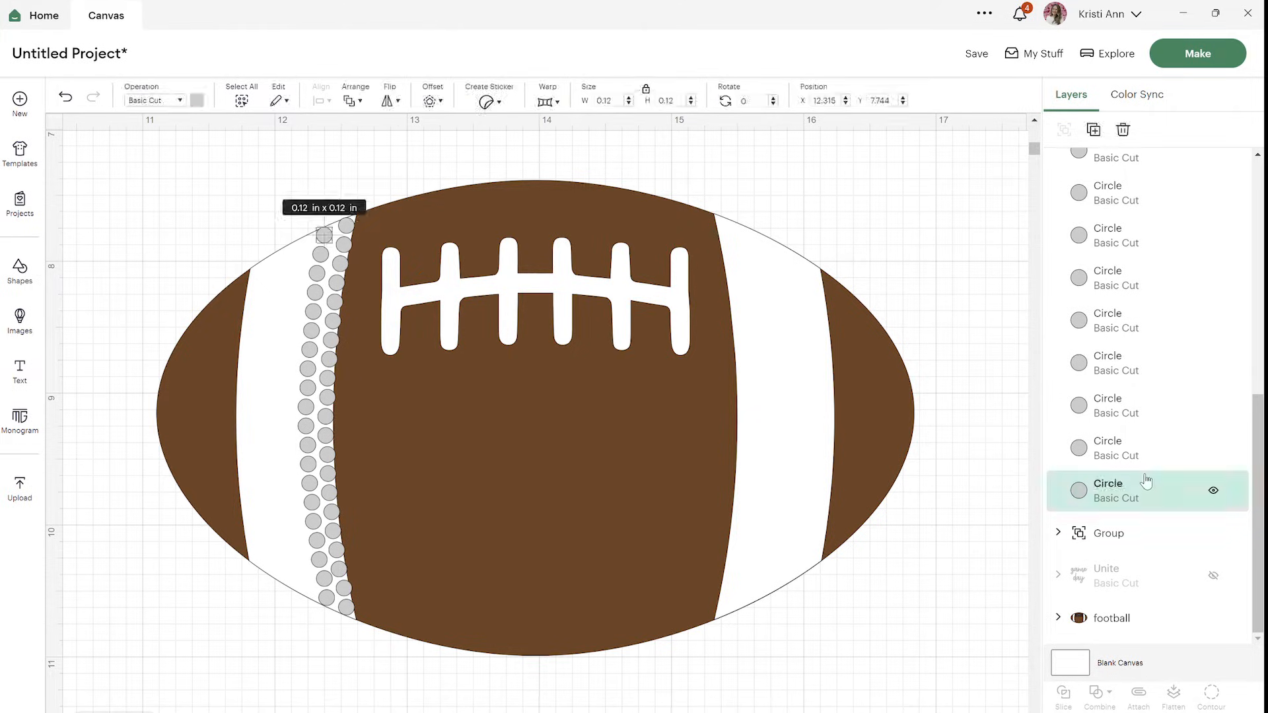
{"action": "left_click", "coordinate": [1147, 458]}
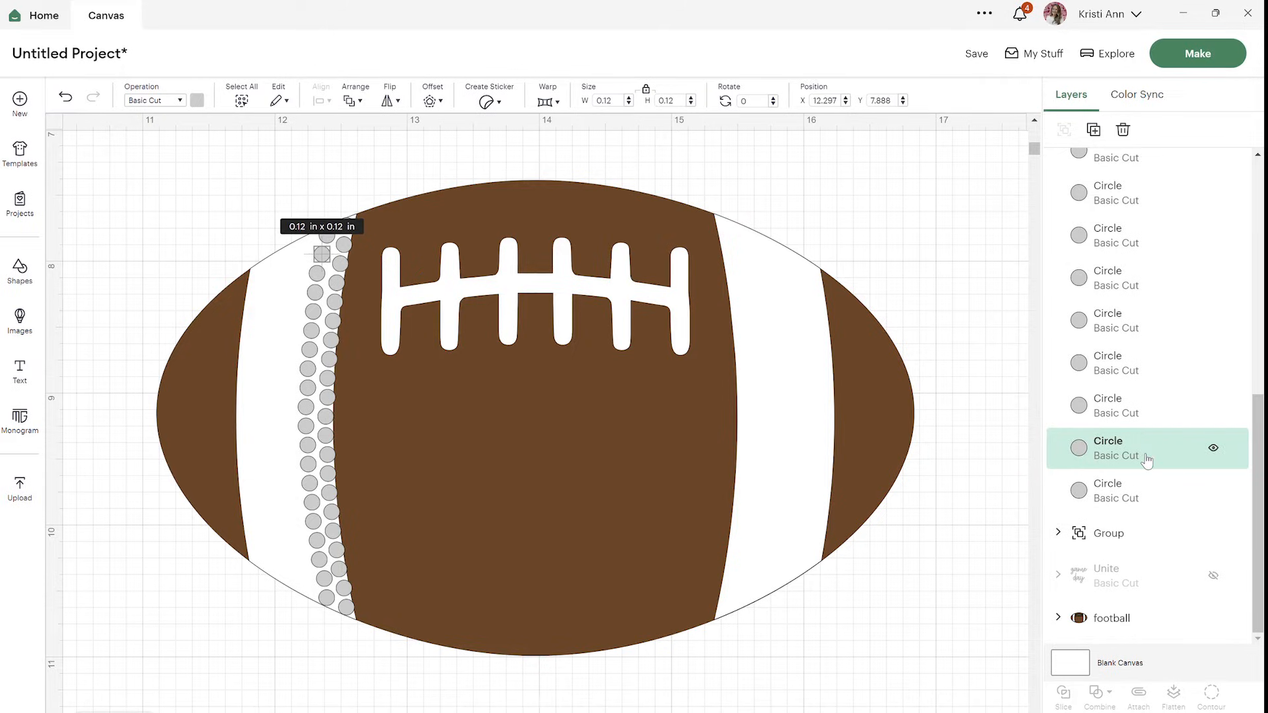
{"action": "left_click", "coordinate": [1147, 419]}
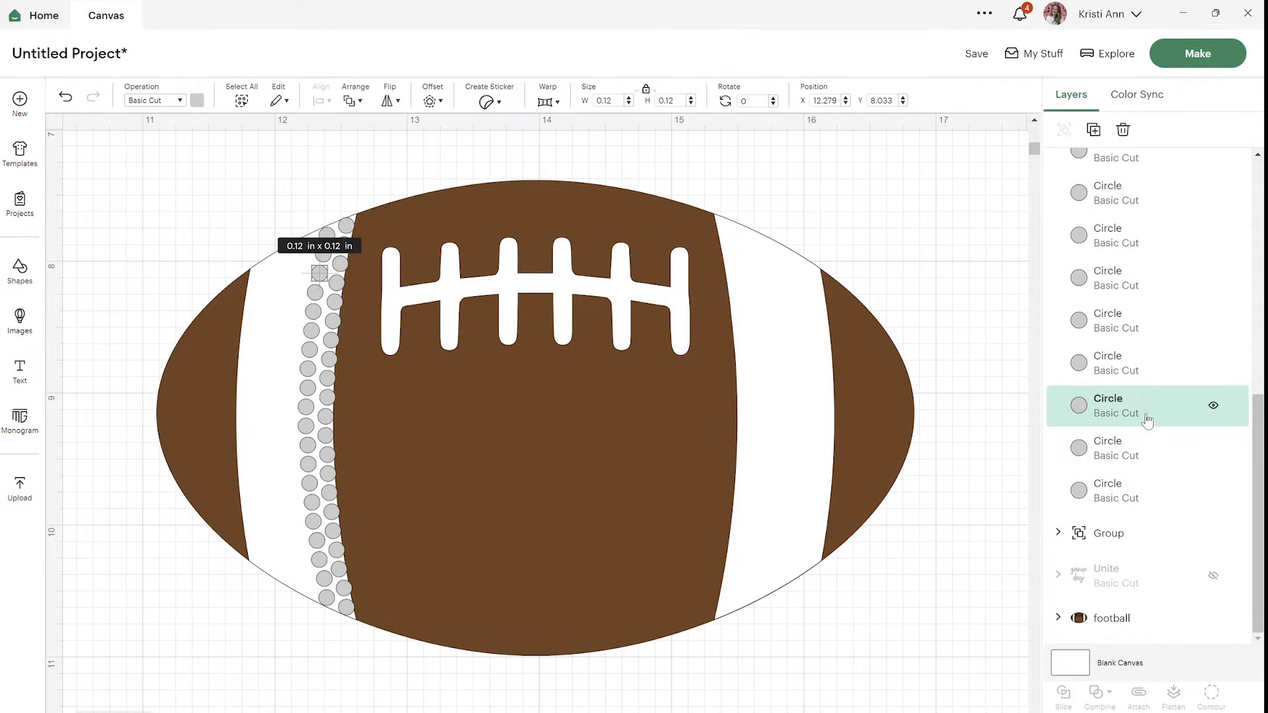
{"action": "left_click", "coordinate": [1171, 360]}
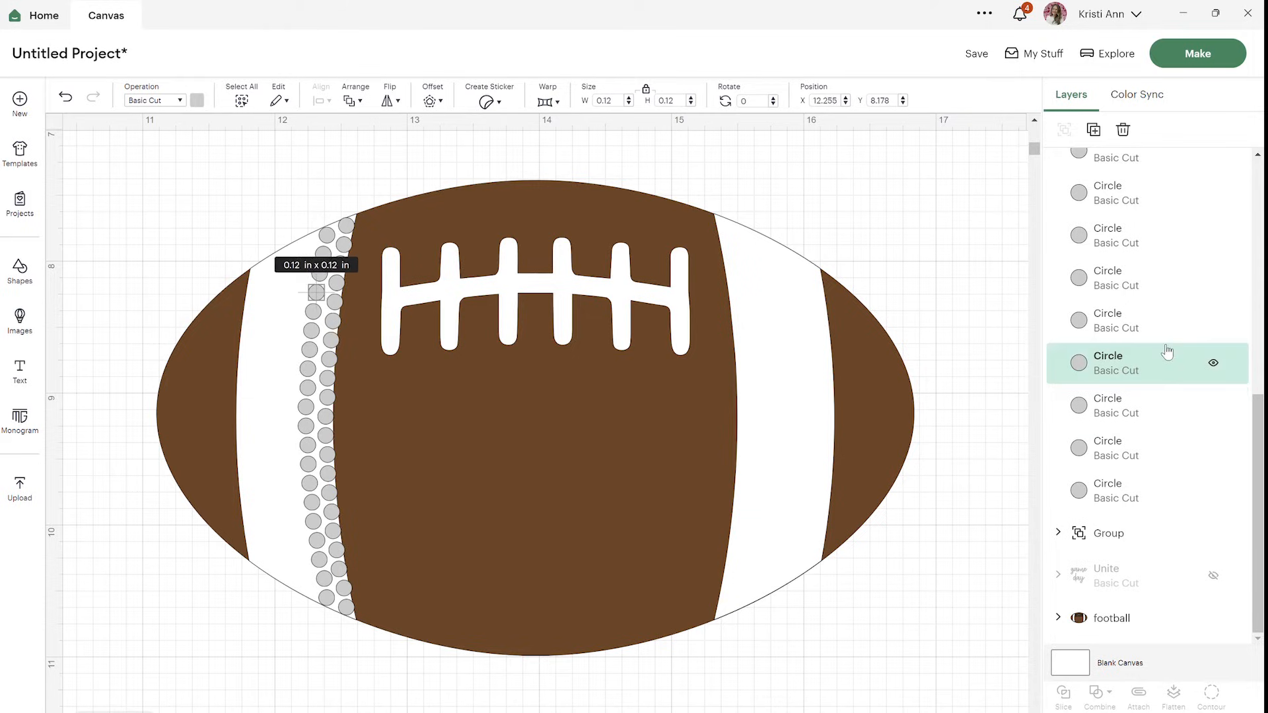
{"action": "left_click", "coordinate": [1161, 323]}
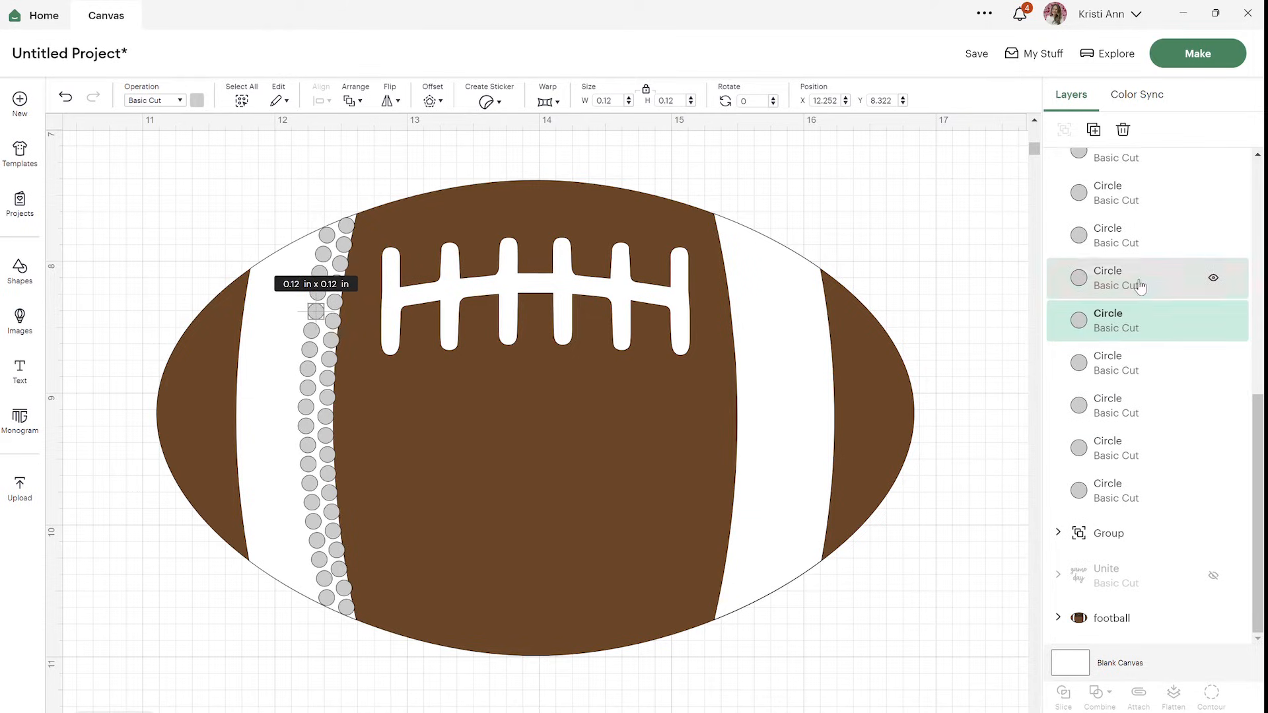
{"action": "left_click", "coordinate": [1148, 291]}
{"action": "left_click", "coordinate": [1136, 256]}
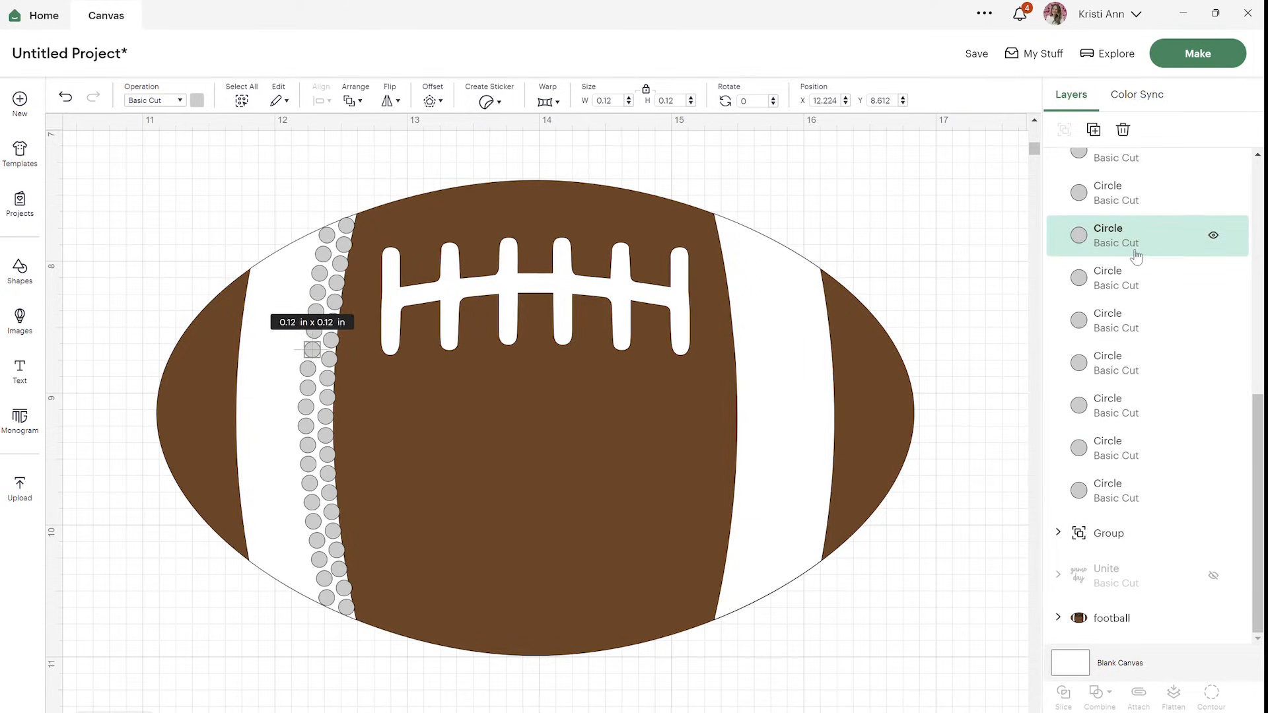
Continue down the second column, nudging the circles around mid-height individually closer to the first column
{"action": "scroll", "coordinate": [1136, 257], "scroll_direction": "up", "scroll_amount": 2}
{"action": "left_click", "coordinate": [1135, 338]}
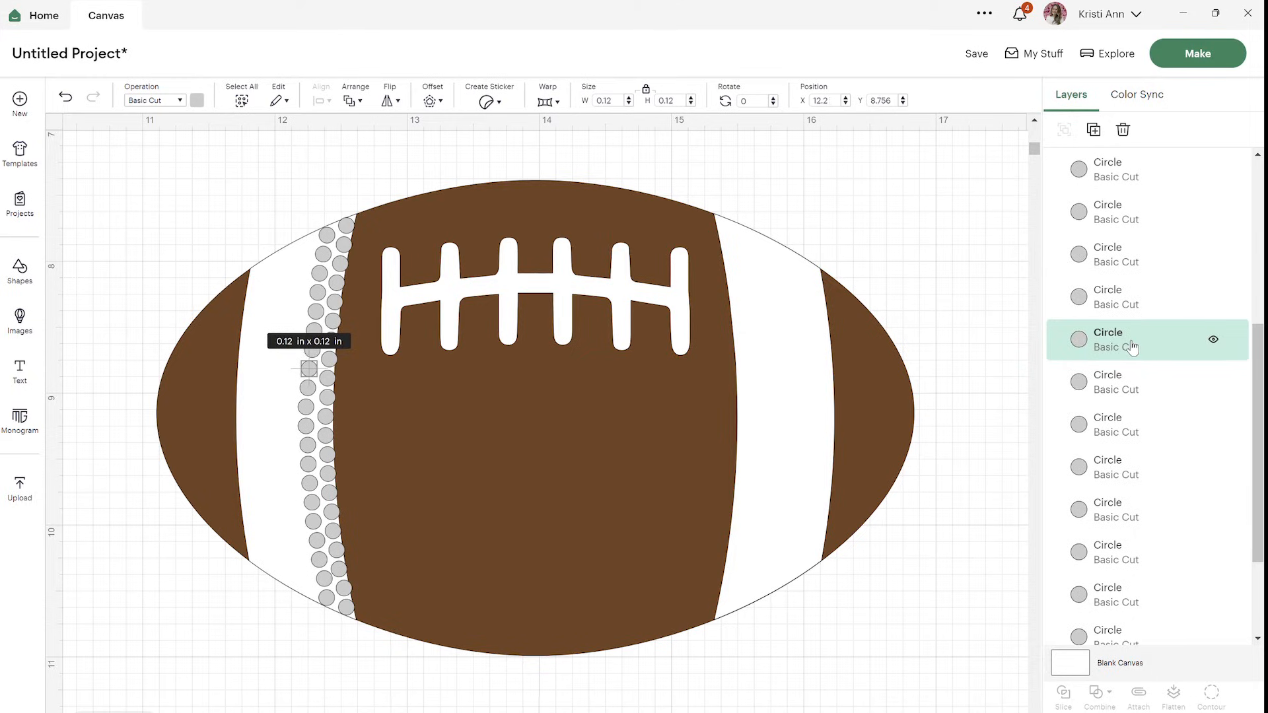
{"action": "left_click", "coordinate": [1135, 297]}
{"action": "left_click", "coordinate": [1132, 266]}
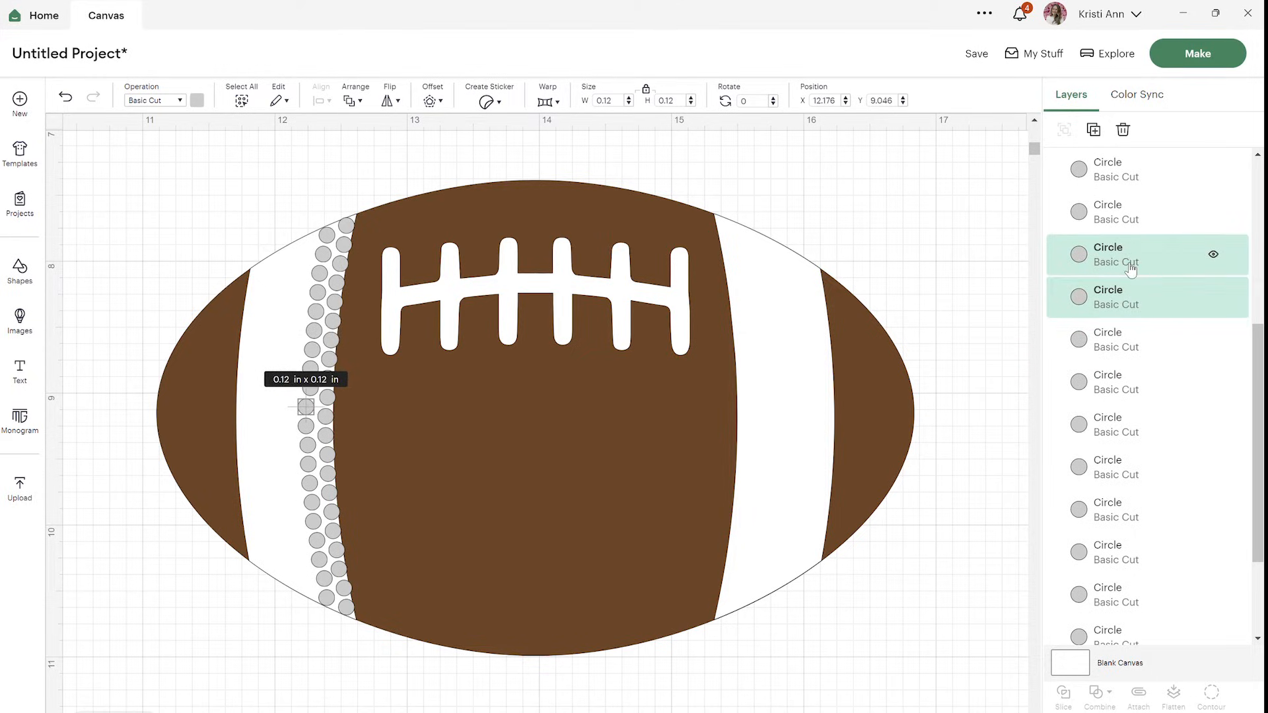
{"action": "left_click", "coordinate": [1121, 223]}
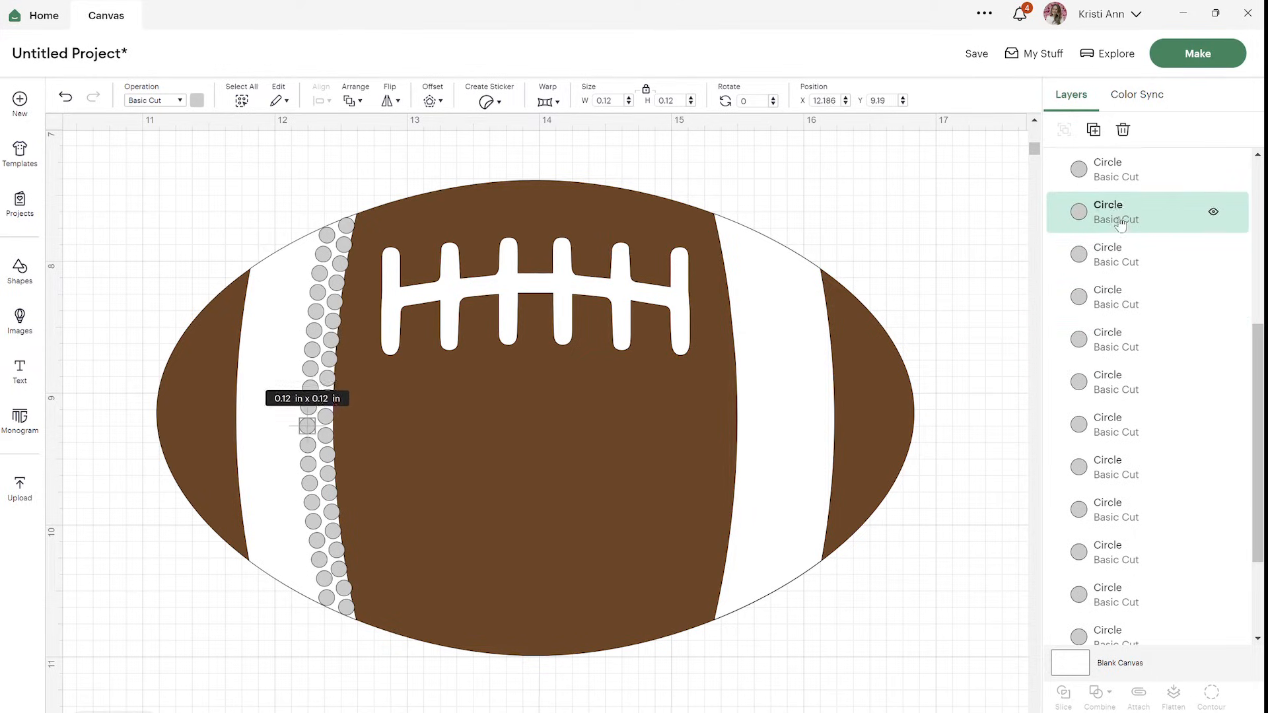
{"action": "left_click", "coordinate": [1121, 177]}
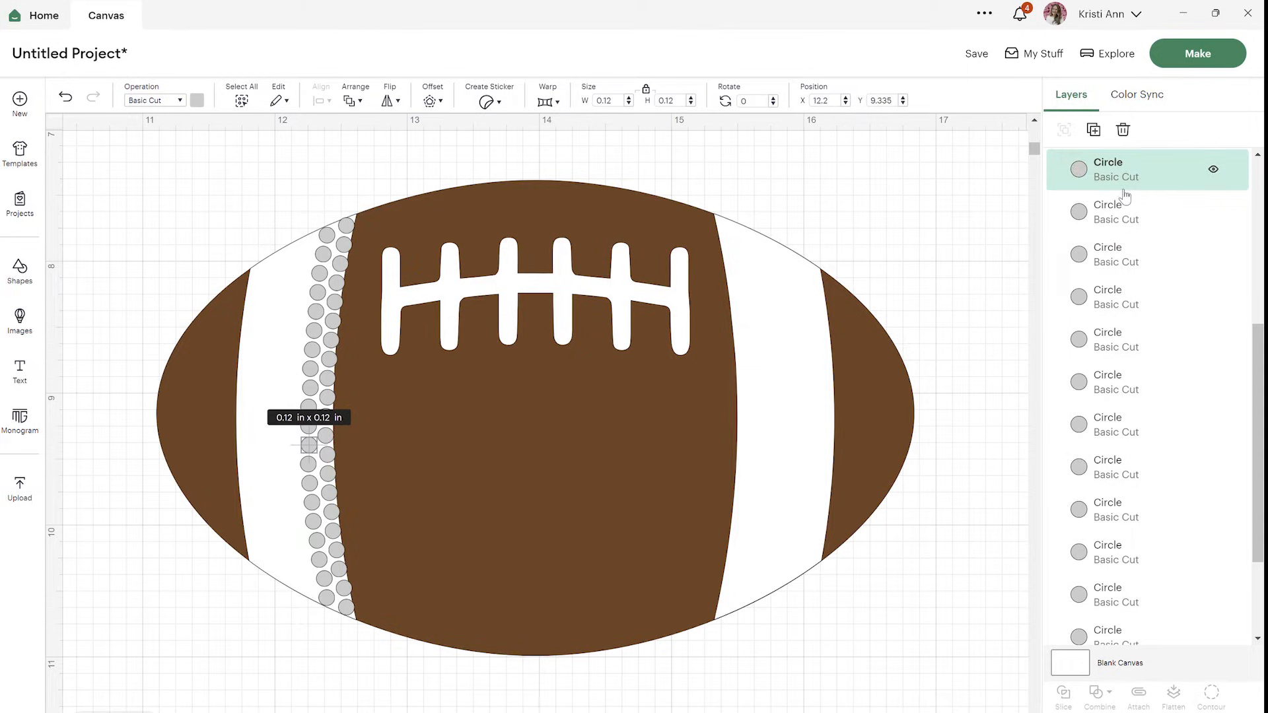
Nudge the second column's circles just below mid-height individually to the right, closer to the first column
{"action": "scroll", "coordinate": [1116, 271], "scroll_direction": "up", "scroll_amount": 3}
{"action": "left_click", "coordinate": [1120, 271]}
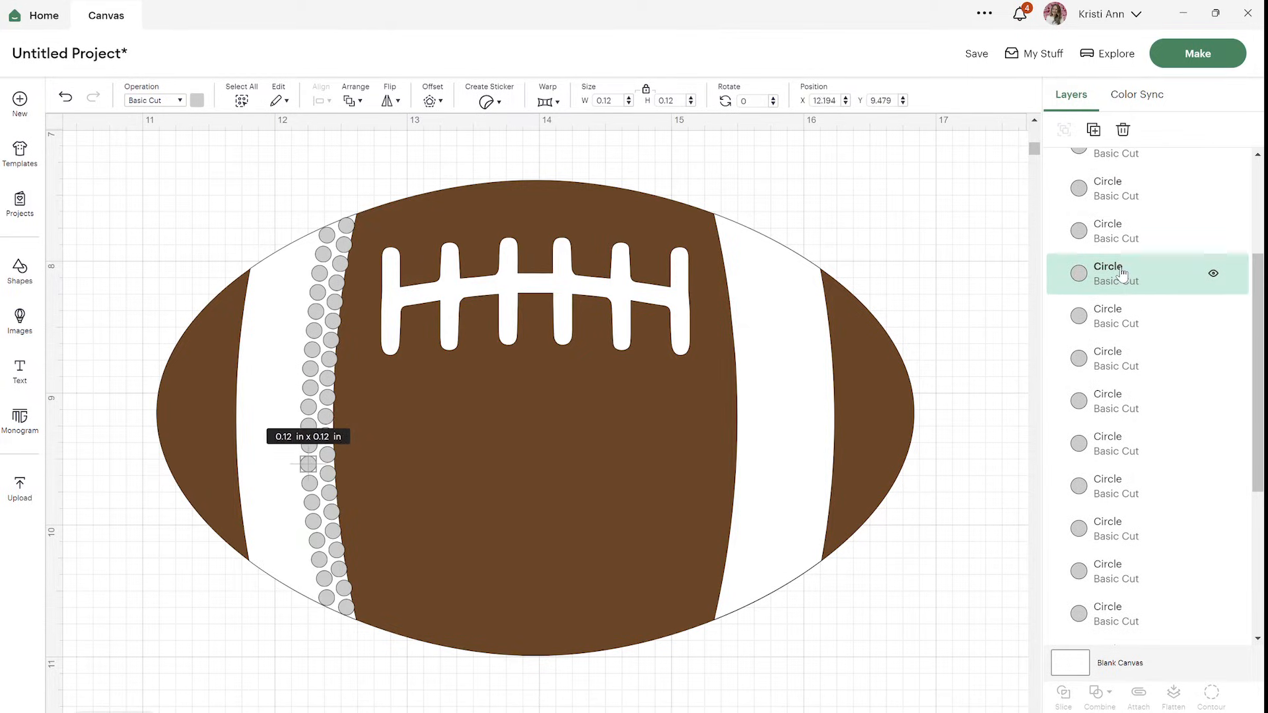
{"action": "scroll", "coordinate": [1130, 333], "scroll_direction": "up", "scroll_amount": 3}
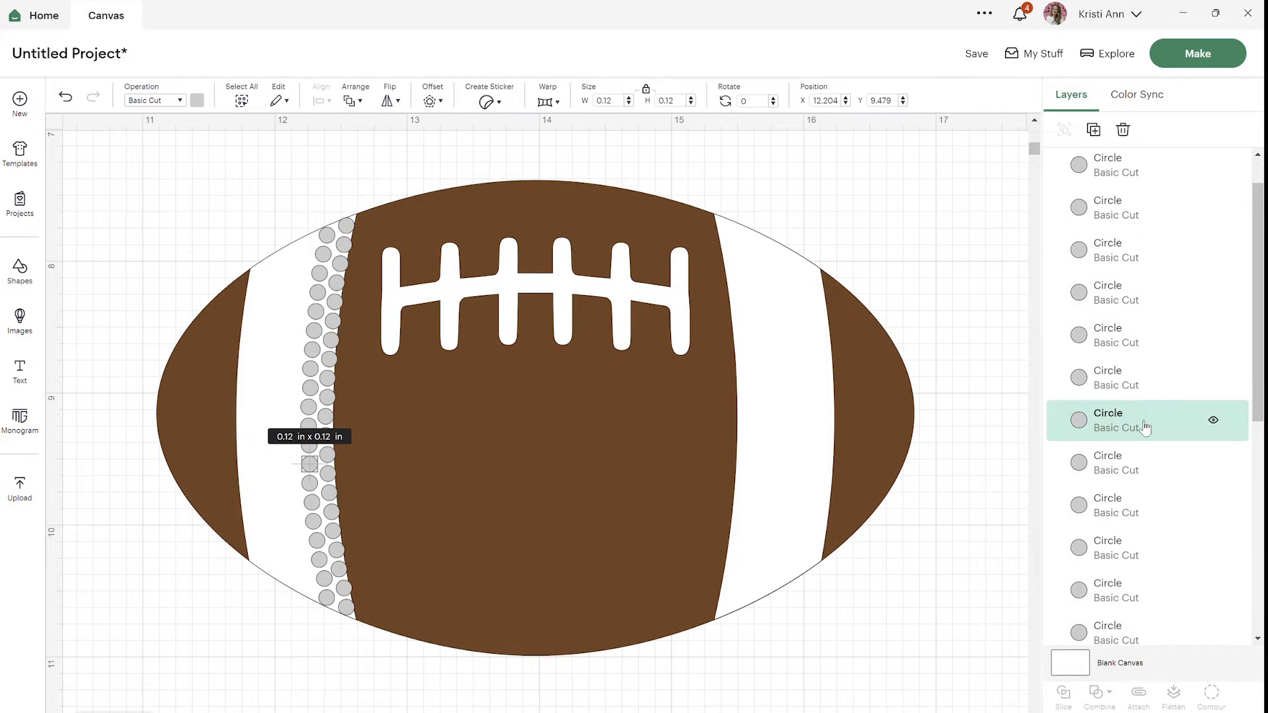
{"action": "left_click", "coordinate": [1135, 377]}
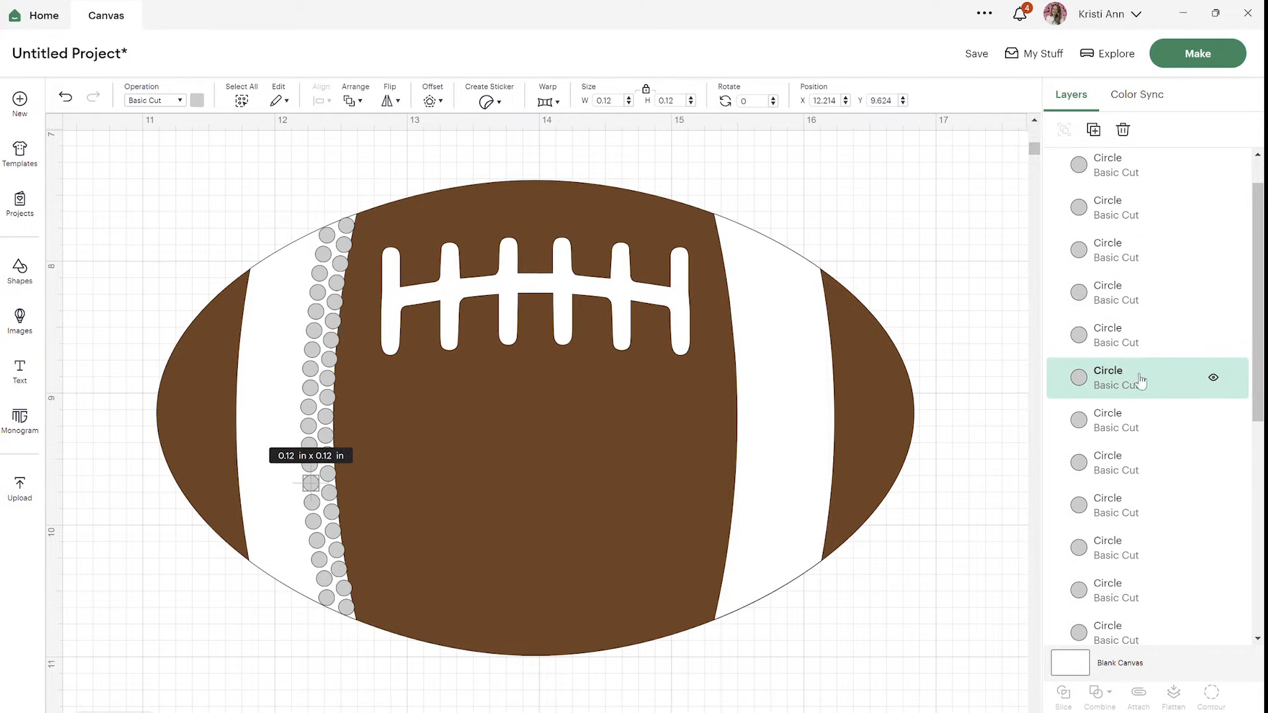
{"action": "left_click", "coordinate": [1148, 348]}
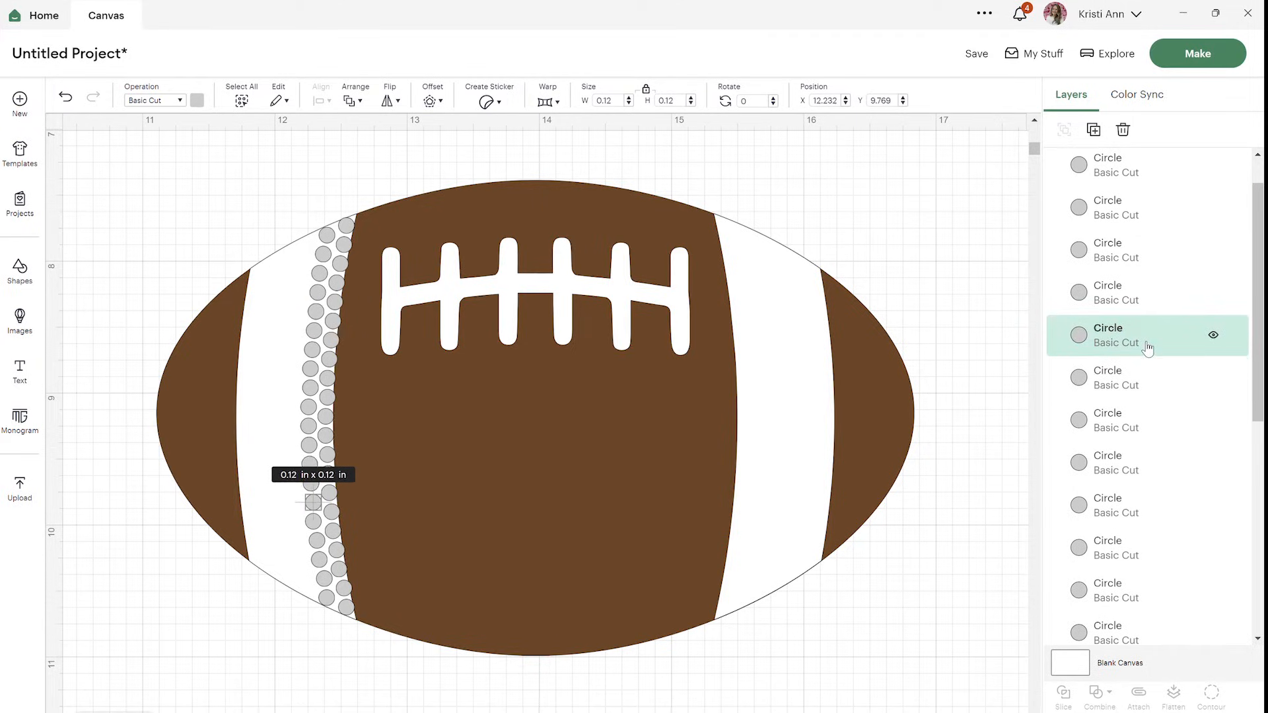
{"action": "left_click", "coordinate": [1131, 301]}
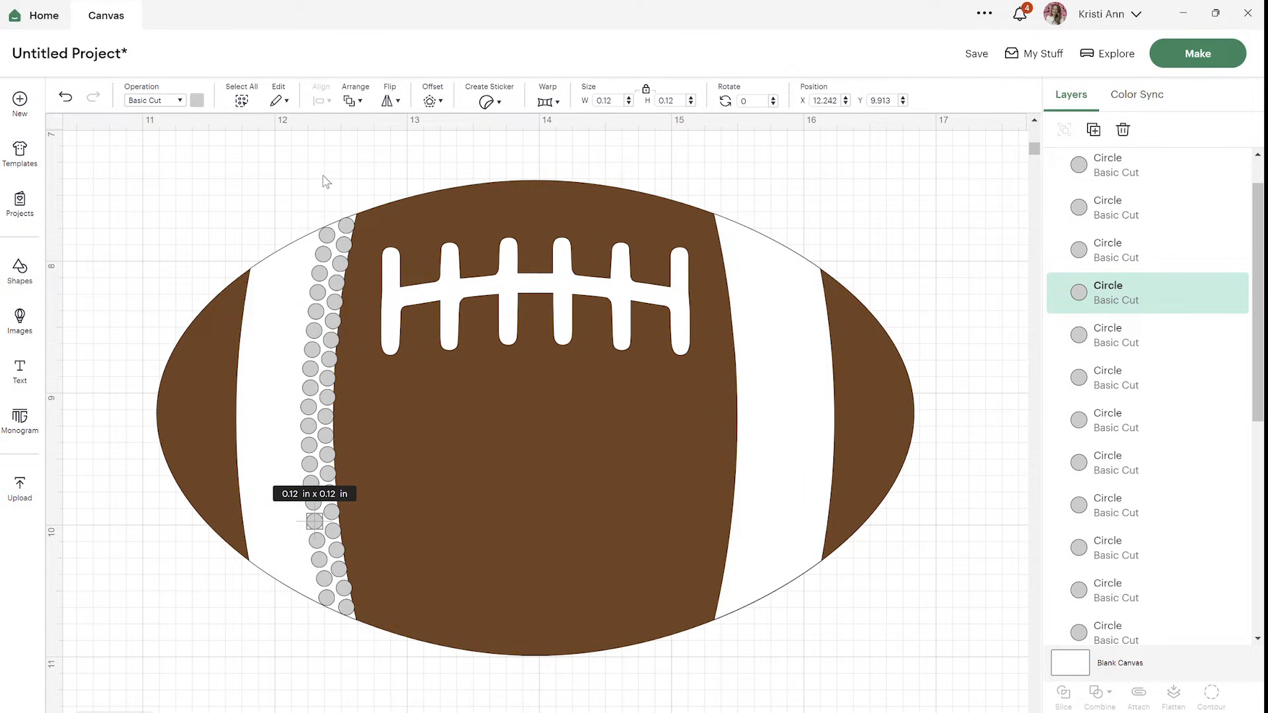
Nudge the remaining circles at the second column's lower end individually to the right, then clear the selection
{"action": "left_click", "coordinate": [1122, 253], "text": "shift"}
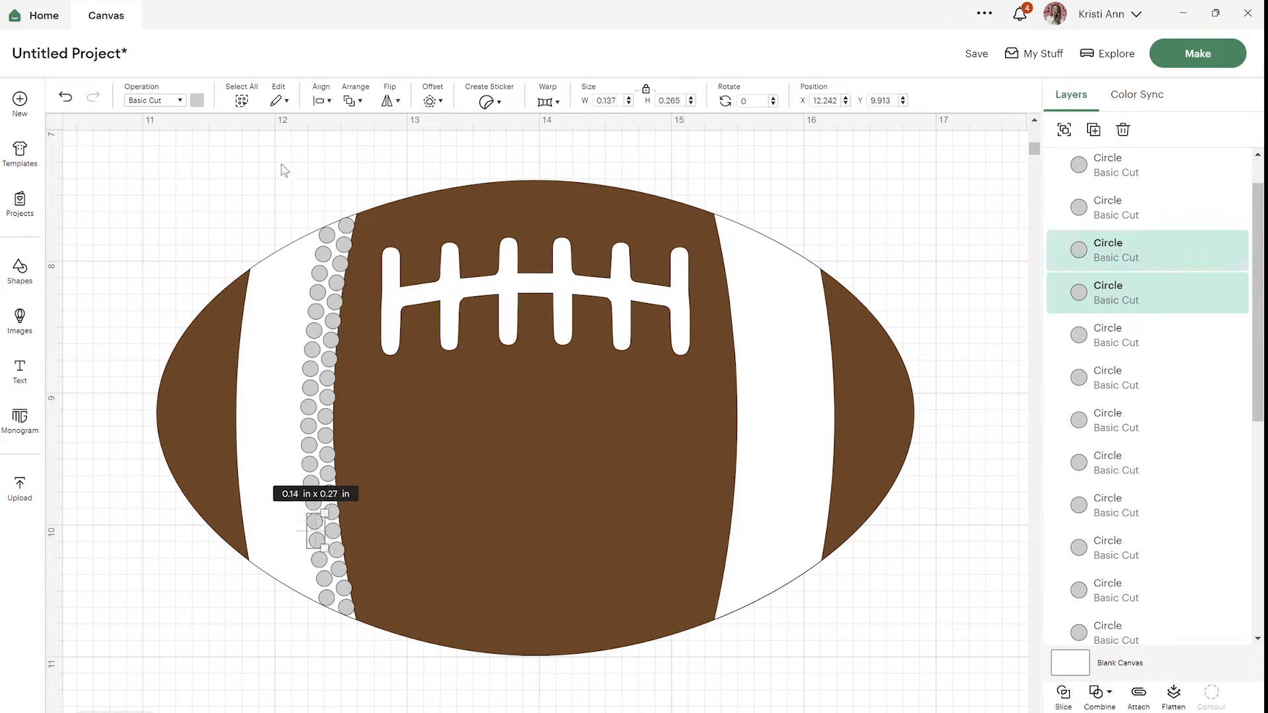
{"action": "left_click", "coordinate": [322, 101]}
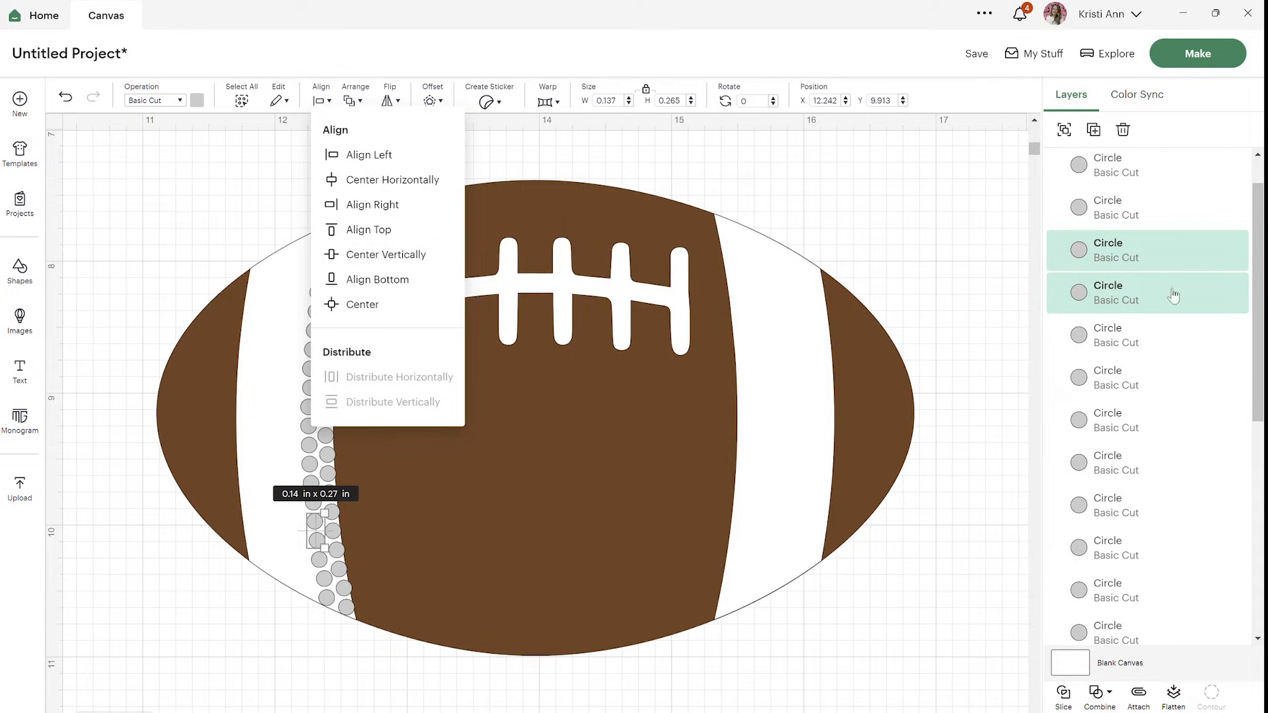
{"action": "left_click", "coordinate": [1149, 251]}
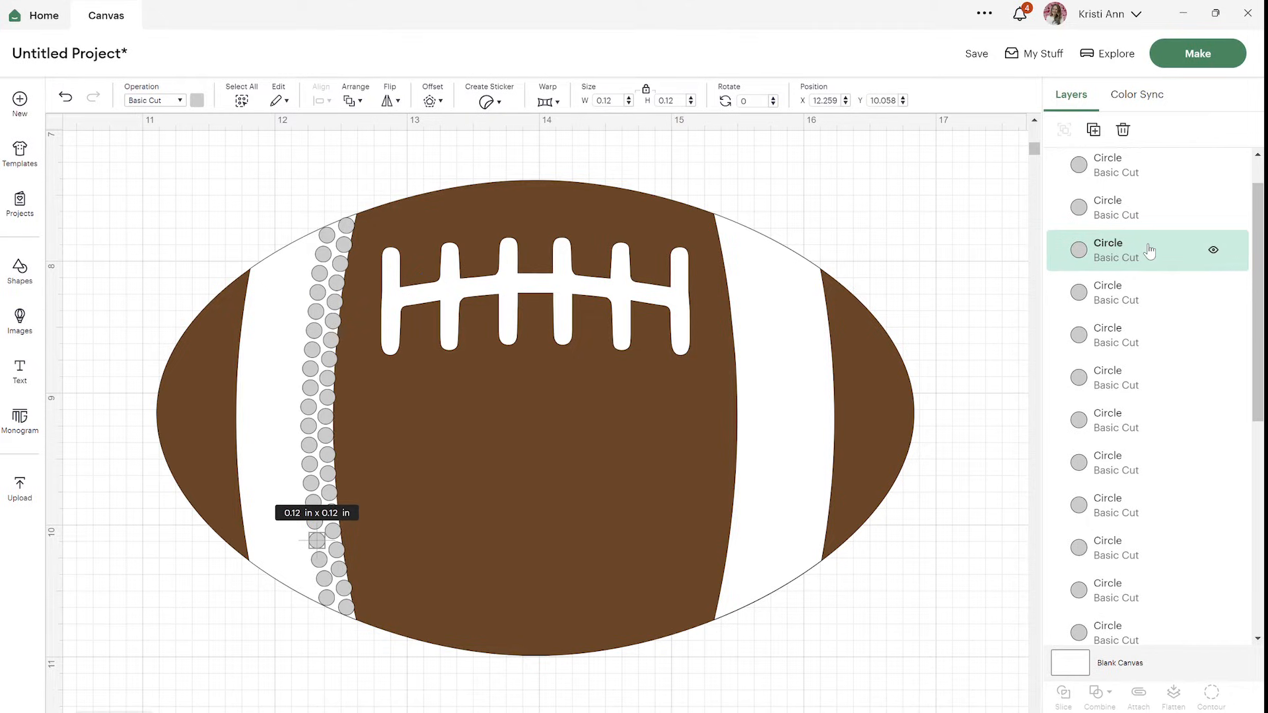
{"action": "left_click", "coordinate": [1146, 209]}
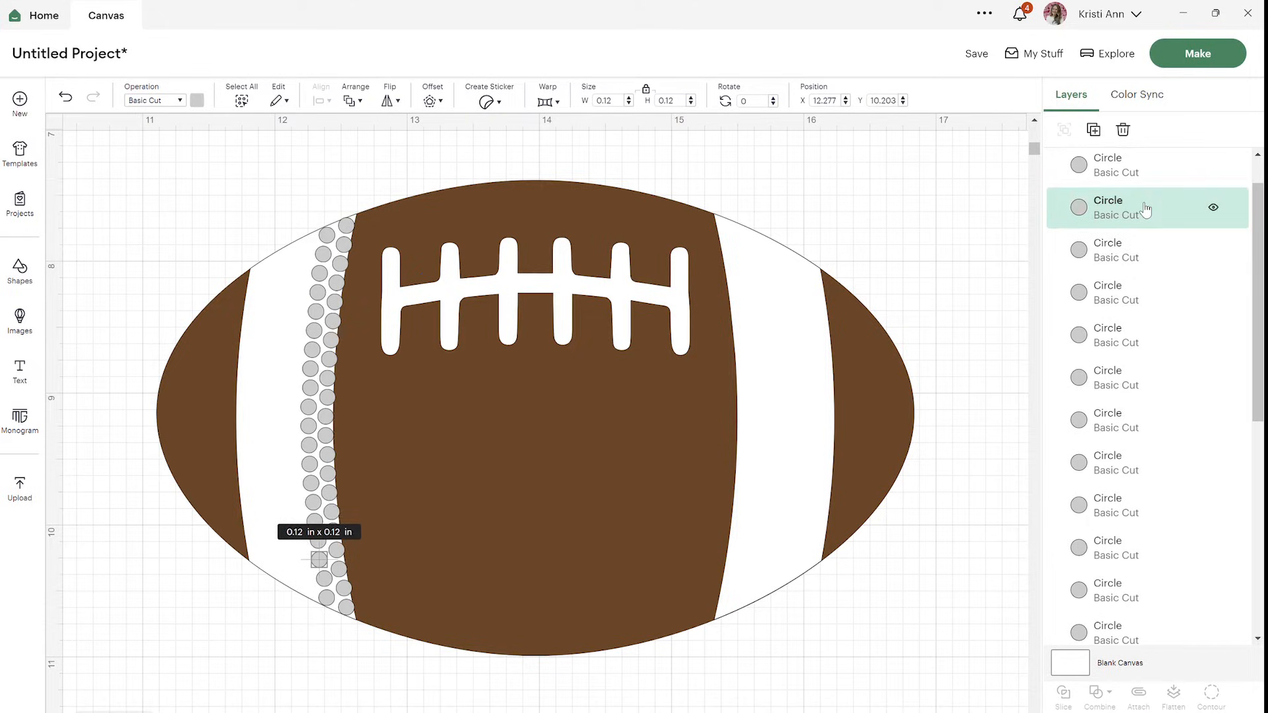
{"action": "key", "text": "Right"}
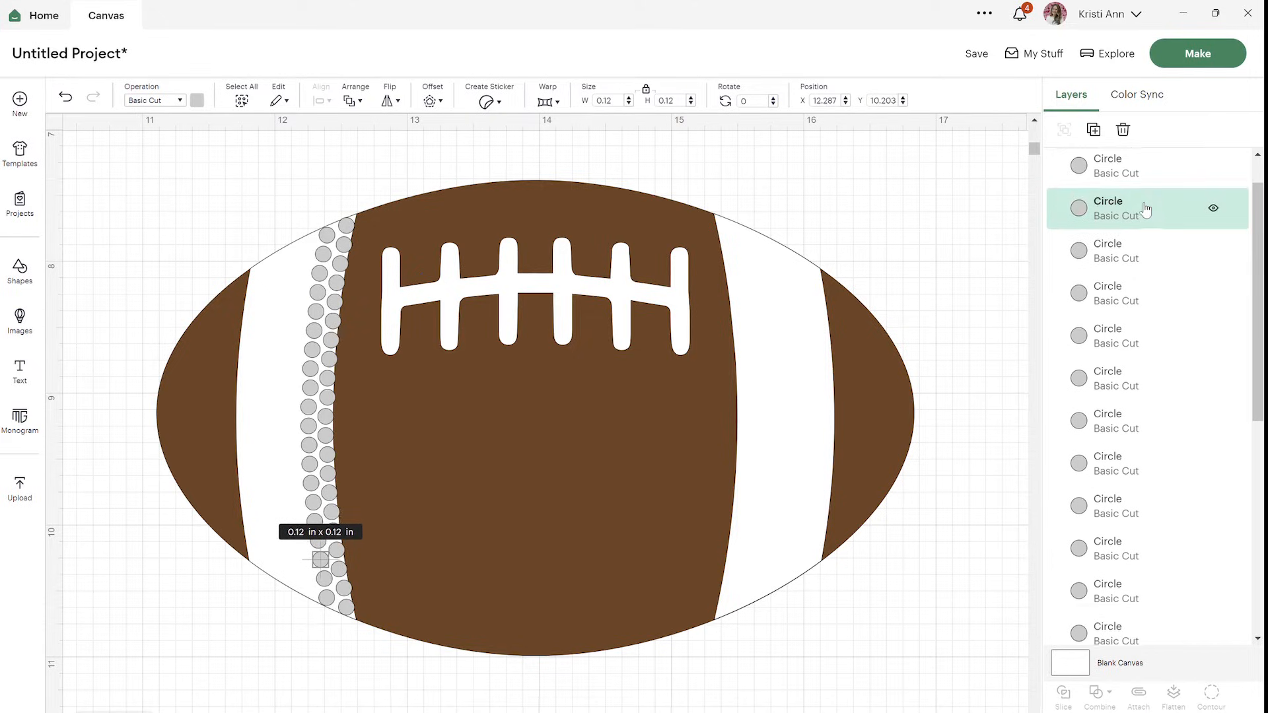
{"action": "scroll", "coordinate": [1146, 209], "scroll_direction": "up", "scroll_amount": 1}
{"action": "left_click", "coordinate": [1141, 180]}
{"action": "left_click", "coordinate": [883, 164]}
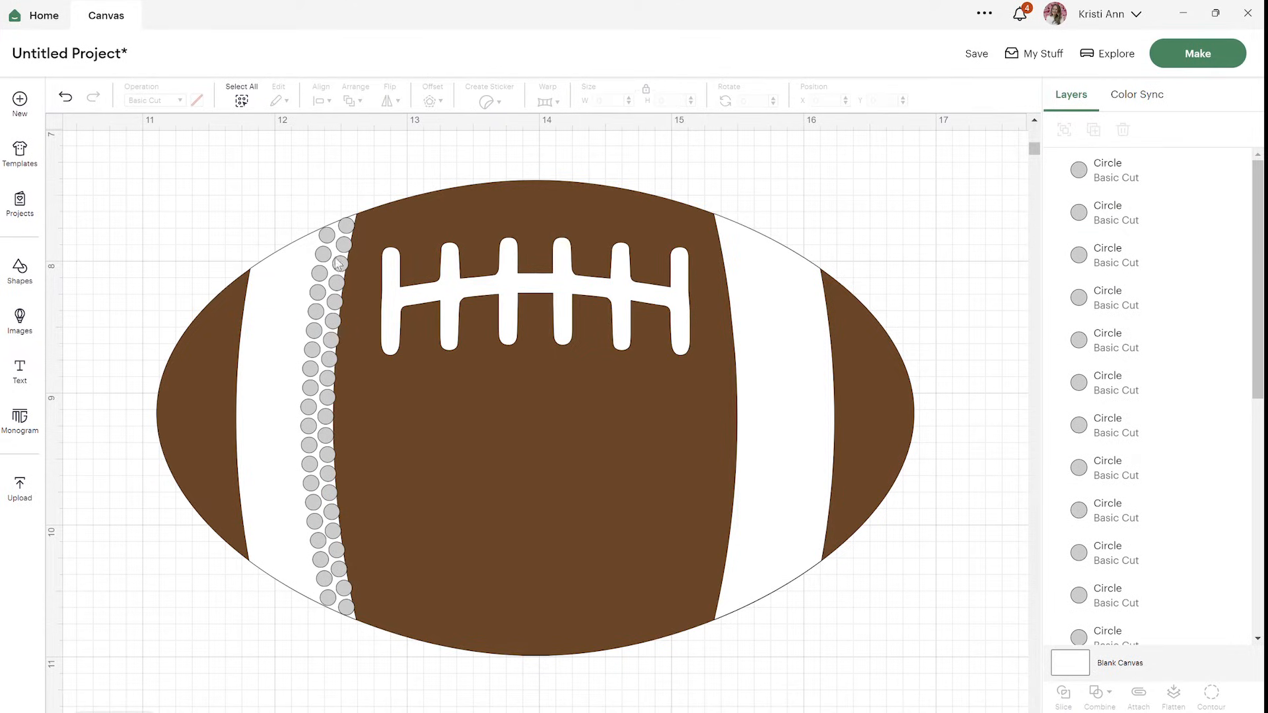
Group the second column's loose circles on their own, leaving out the football and the first column's group
{"action": "left_click_drag", "start_coordinate": [104, 168], "coordinate": [739, 711]}
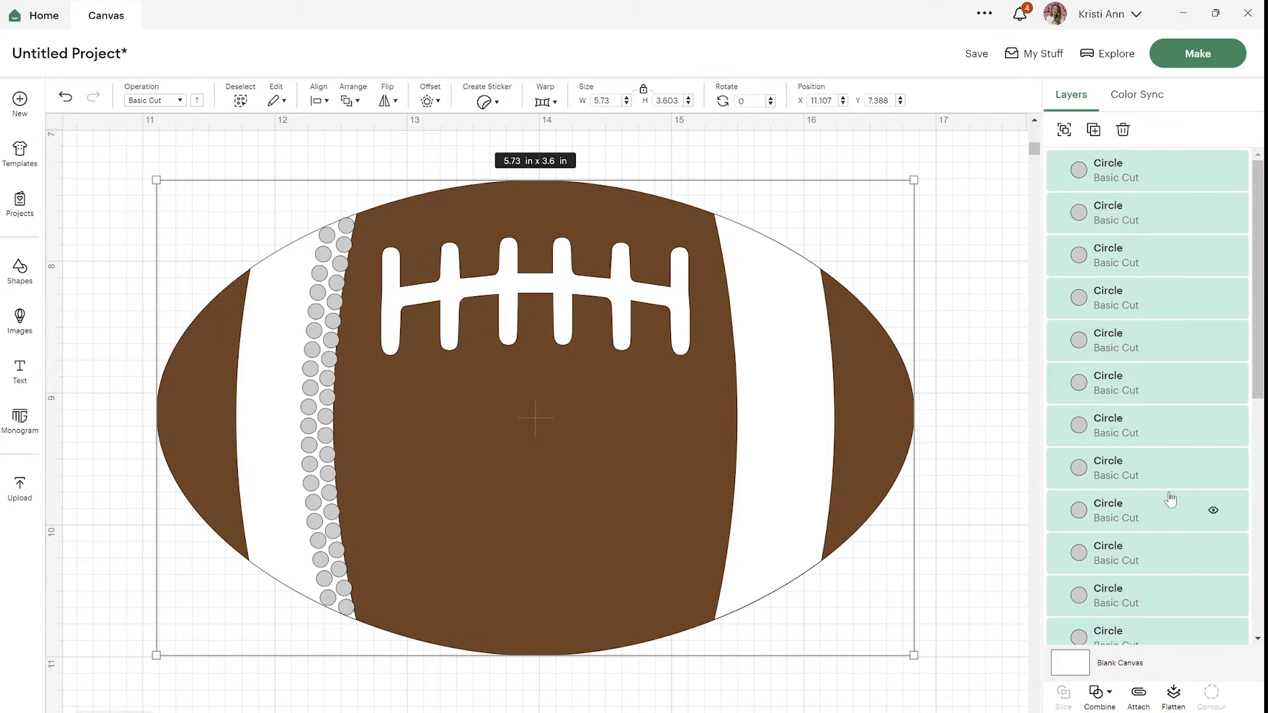
{"action": "scroll", "coordinate": [1189, 517], "scroll_direction": "down", "scroll_amount": 5}
{"action": "left_click", "coordinate": [1145, 540], "text": "ctrl"}
{"action": "scroll", "coordinate": [1149, 542], "scroll_direction": "down", "scroll_amount": 5}
{"action": "left_click", "coordinate": [1172, 619], "text": "ctrl"}
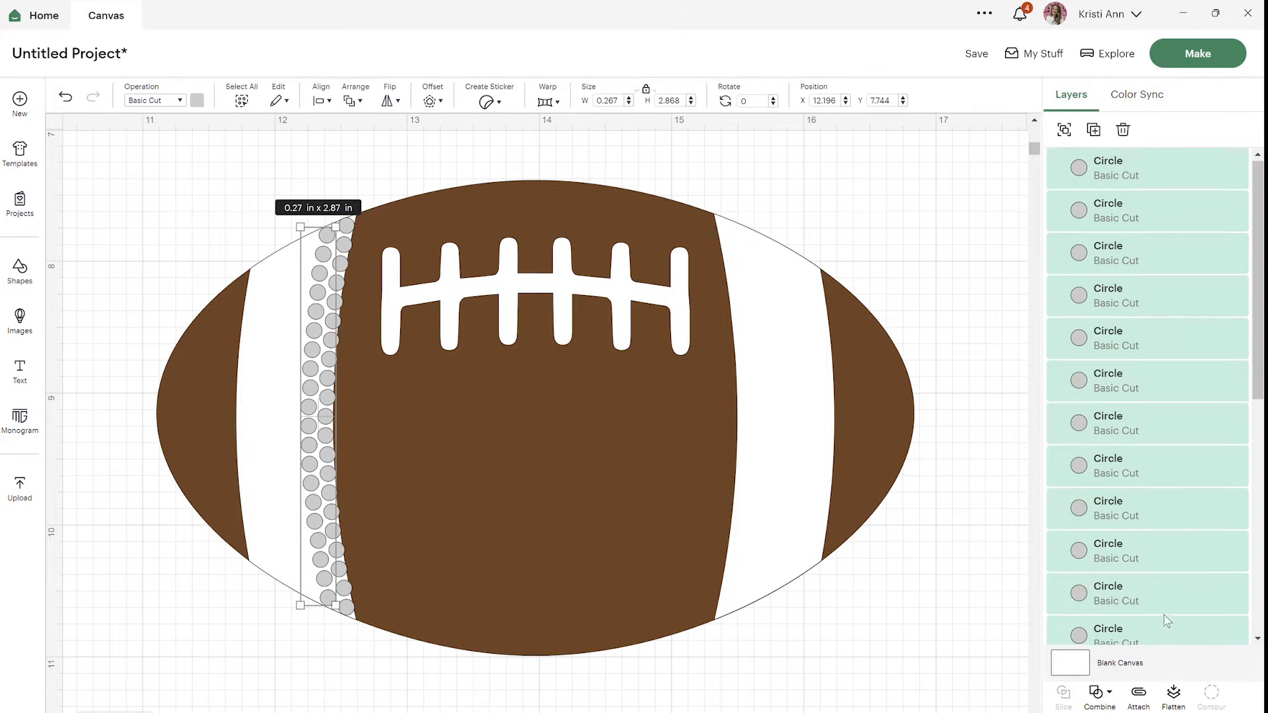
{"action": "left_click", "coordinate": [1066, 131]}
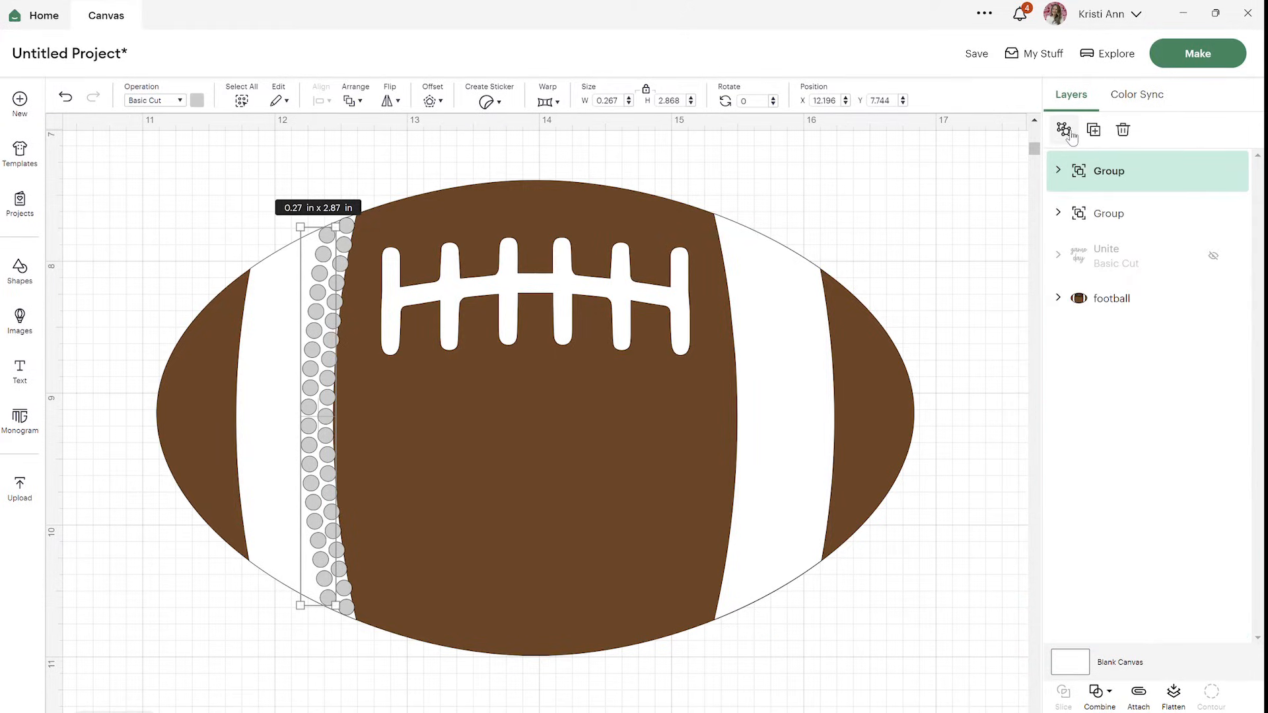
Duplicate the first column's group and place the copy beside the second column as a third column at X 12.057, Y 7.677
{"action": "left_click", "coordinate": [1149, 215]}
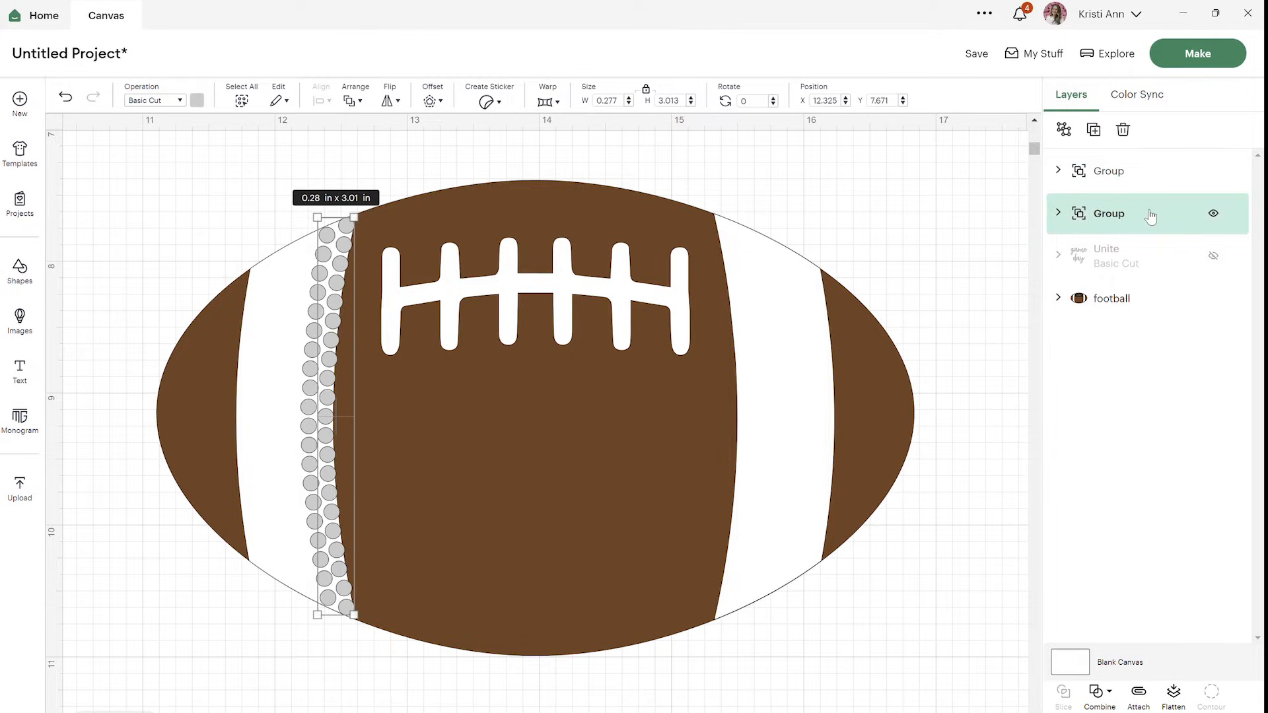
{"action": "left_click", "coordinate": [1093, 130]}
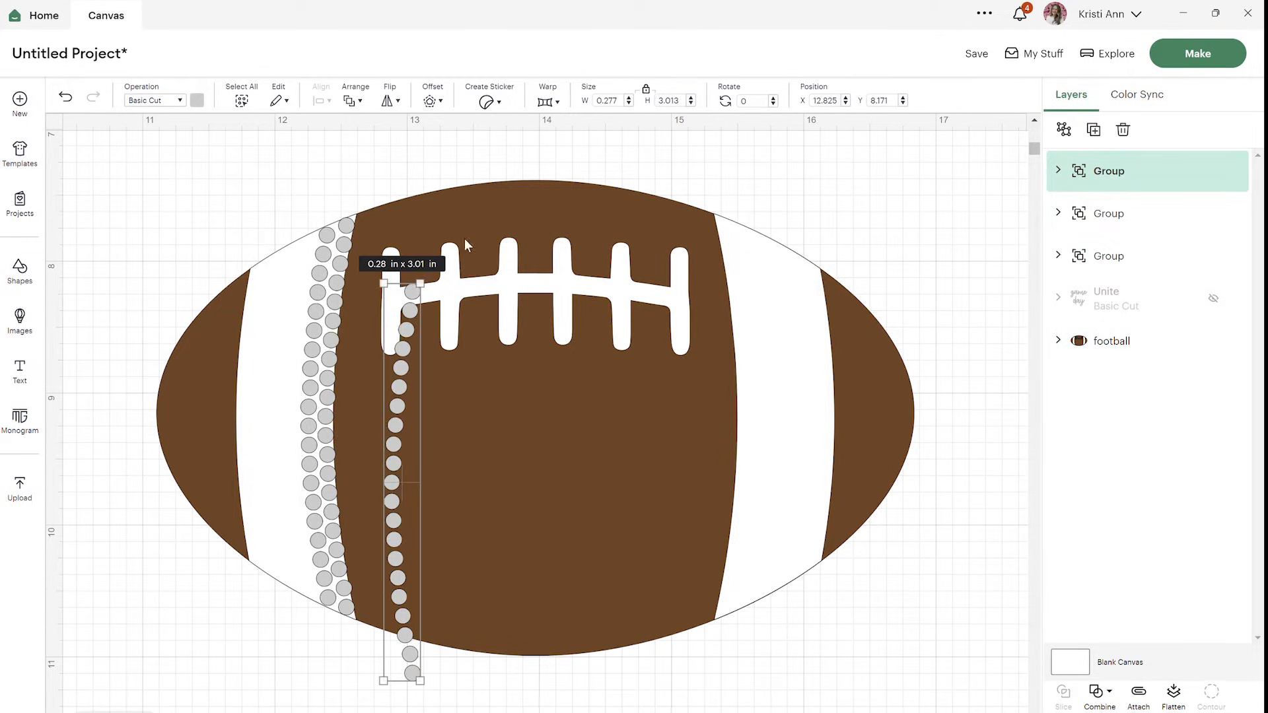
{"action": "left_click_drag", "start_coordinate": [405, 329], "coordinate": [305, 261]}
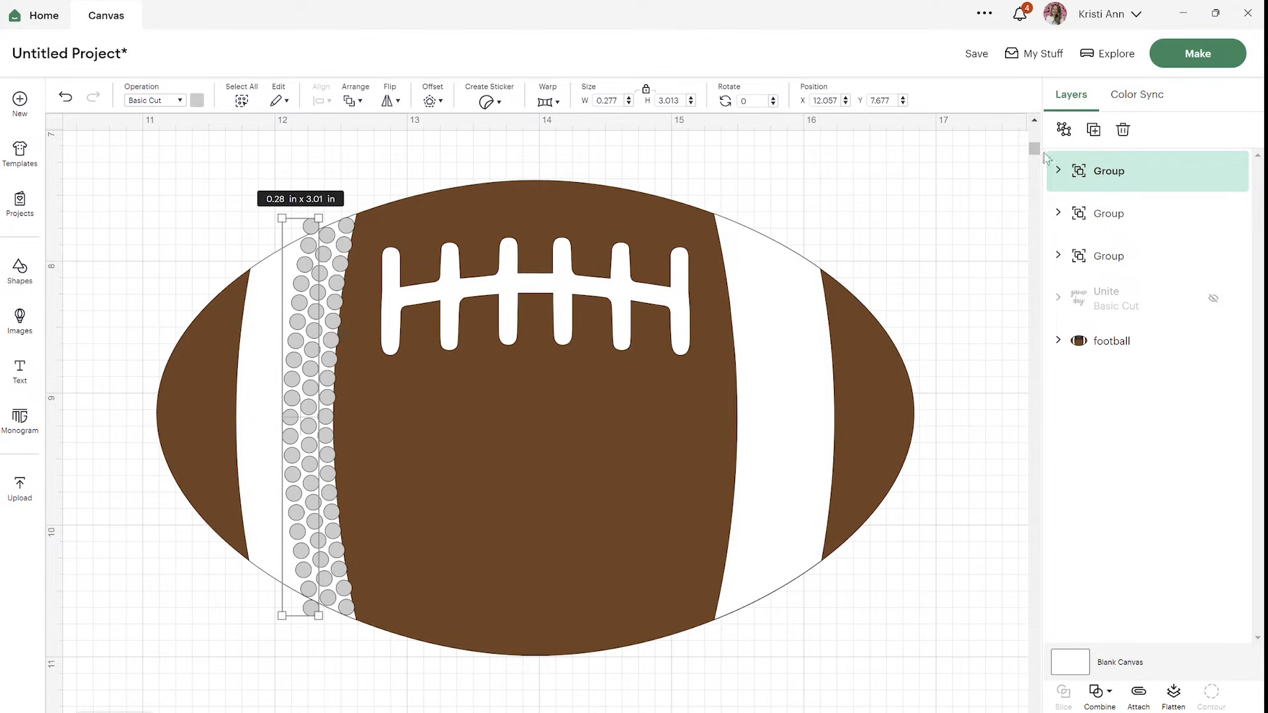
Ungroup the third column and delete its topmost and bottommost circles, which extend past the football's outline
{"action": "left_click", "coordinate": [1074, 134]}
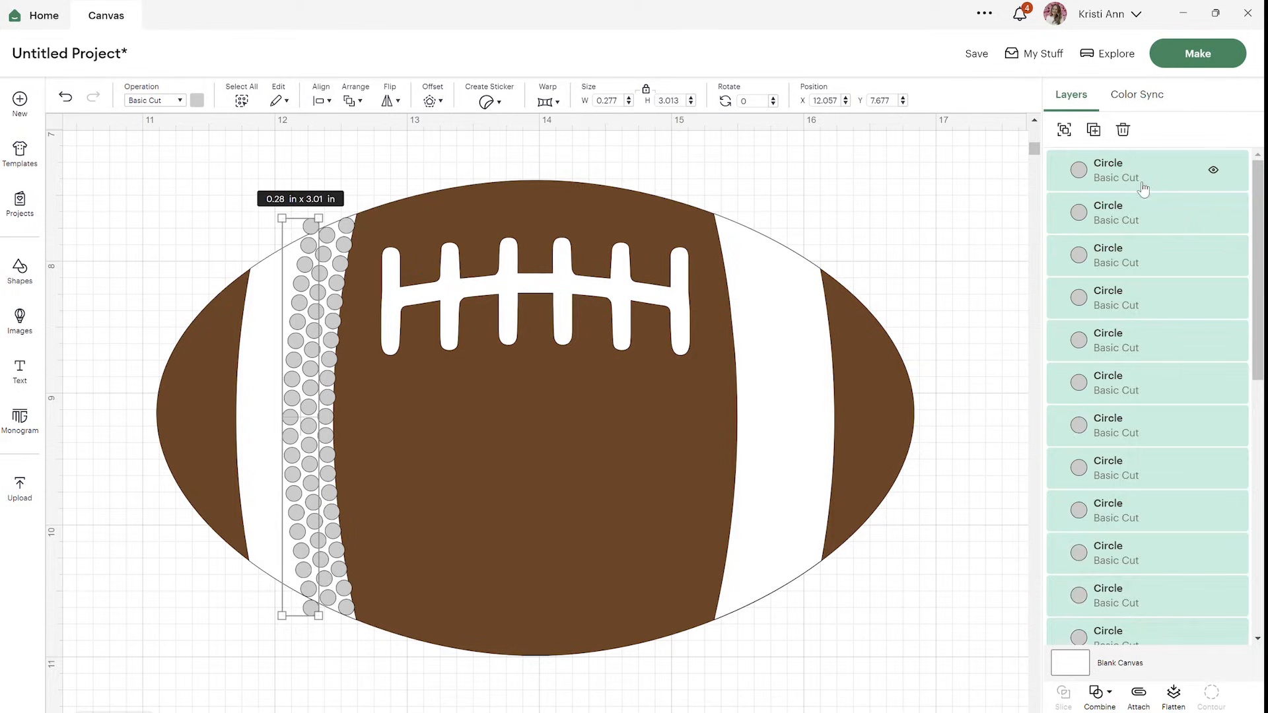
{"action": "left_click", "coordinate": [1142, 183]}
{"action": "key", "text": "Delete"}
{"action": "scroll", "coordinate": [1140, 382], "scroll_direction": "down", "scroll_amount": 10}
{"action": "left_click", "coordinate": [1155, 436]}
{"action": "key", "text": "Delete"}
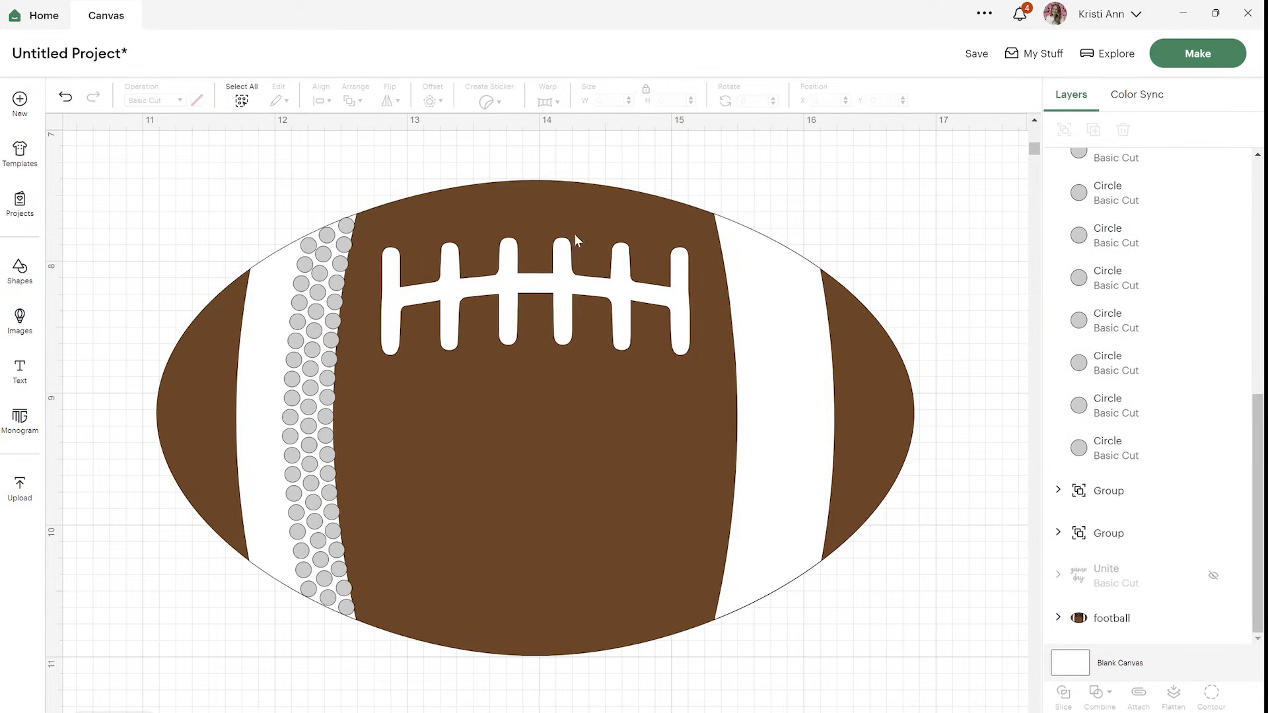
Group the third column's remaining circles, leaving the football and the two existing column groups out of the selection
{"action": "left_click_drag", "start_coordinate": [122, 140], "coordinate": [595, 686]}
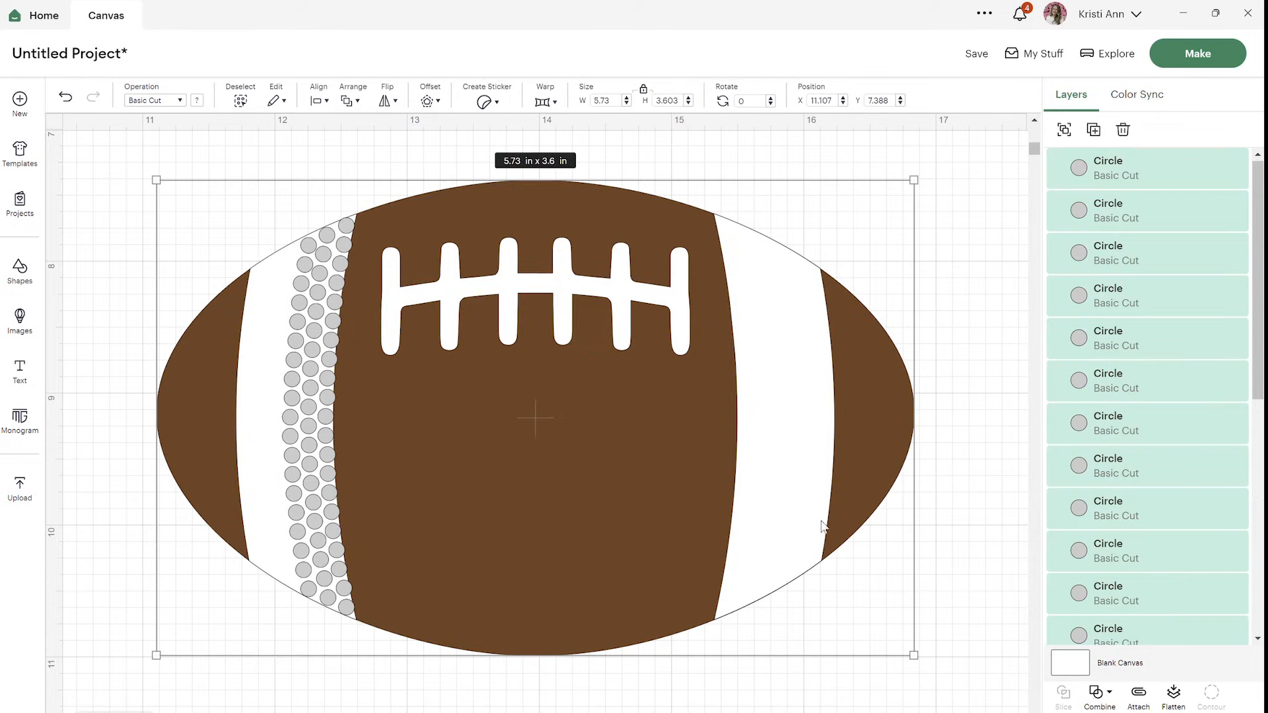
{"action": "scroll", "coordinate": [1202, 522], "scroll_direction": "down", "scroll_amount": 5}
{"action": "scroll", "coordinate": [1141, 496], "scroll_direction": "up", "scroll_amount": 2}
{"action": "scroll", "coordinate": [1141, 496], "scroll_direction": "down", "scroll_amount": 2}
{"action": "left_click", "coordinate": [1142, 495], "text": "shift"}
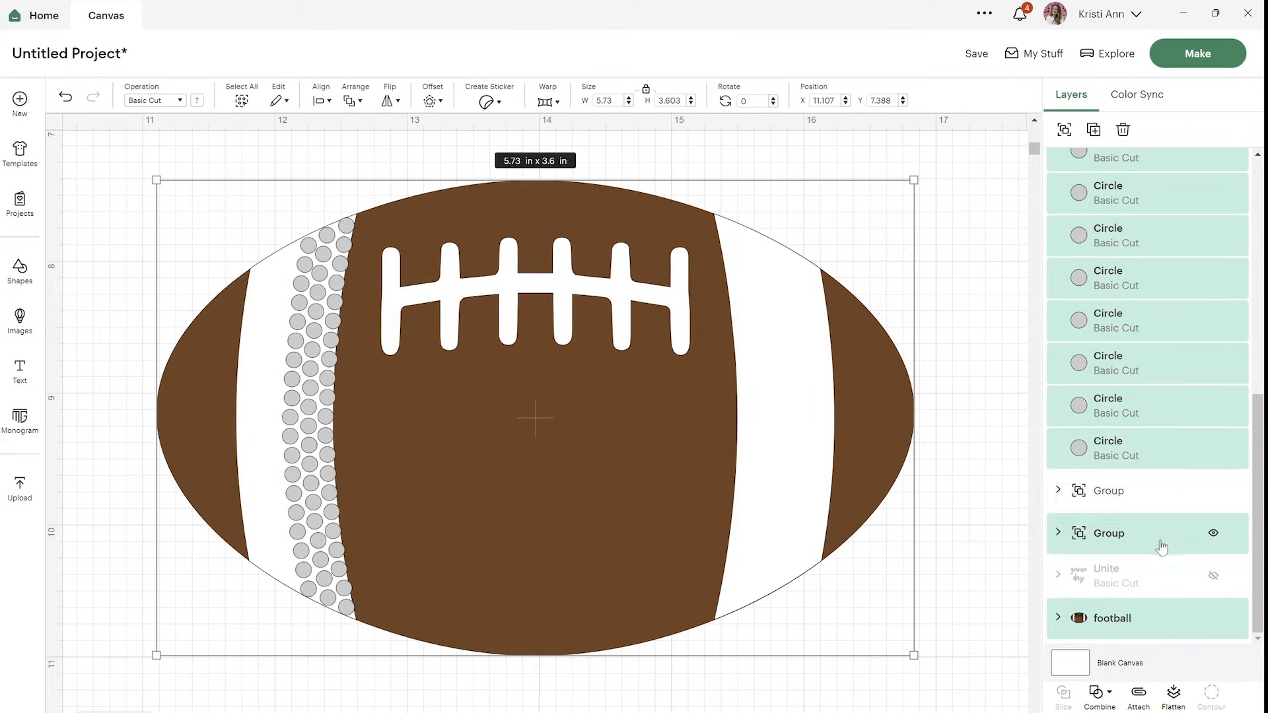
{"action": "left_click", "coordinate": [1163, 547], "text": "ctrl"}
{"action": "scroll", "coordinate": [1172, 379], "scroll_direction": "down", "scroll_amount": 5}
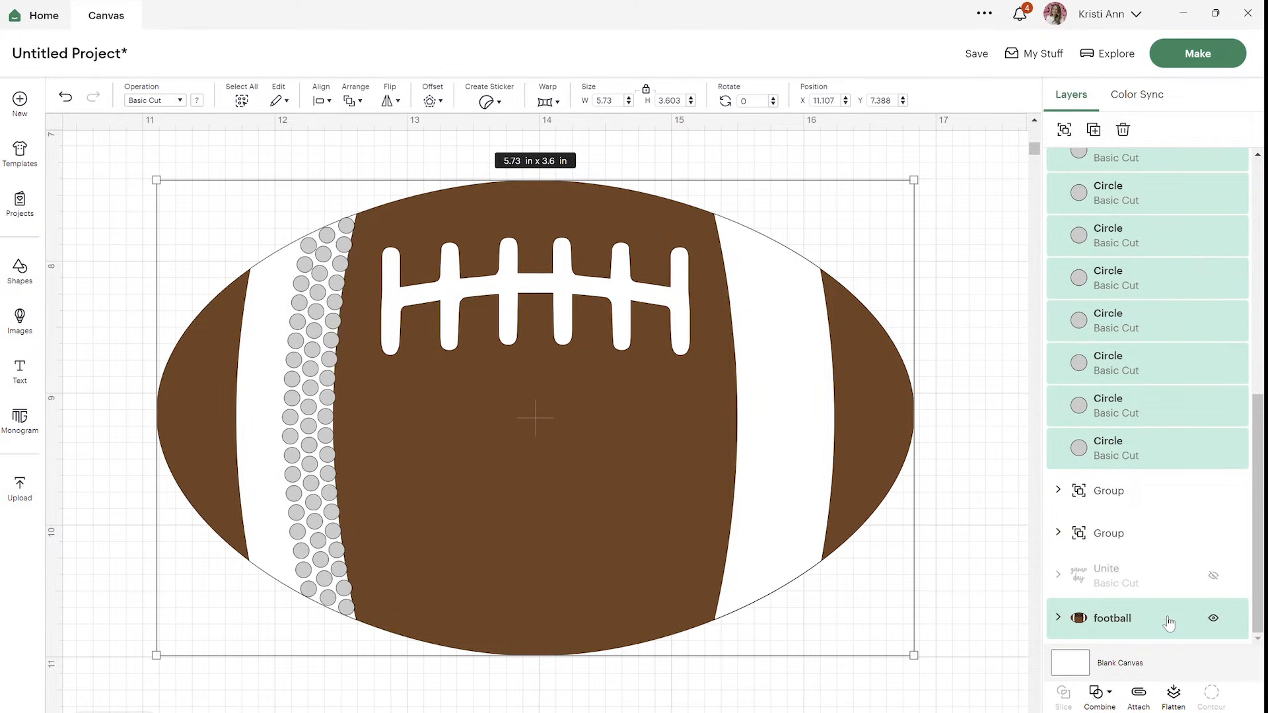
{"action": "left_click", "coordinate": [1168, 622], "text": "ctrl"}
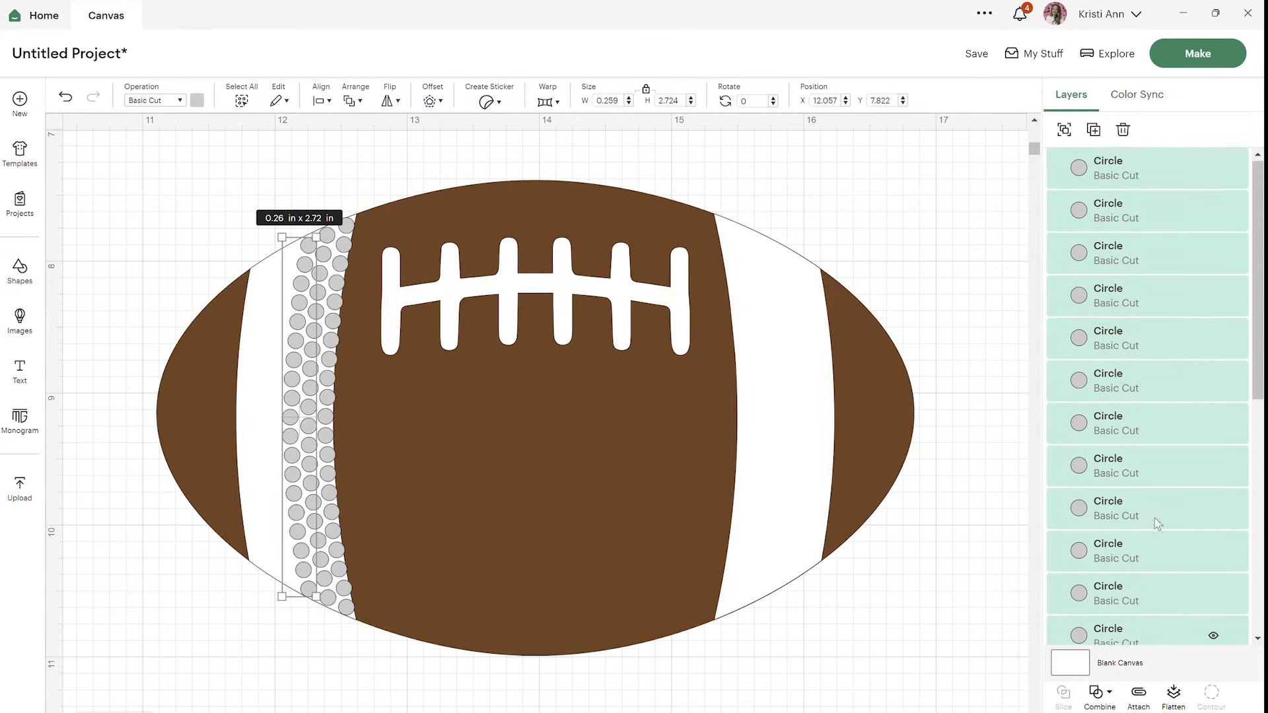
{"action": "left_click", "coordinate": [1064, 131]}
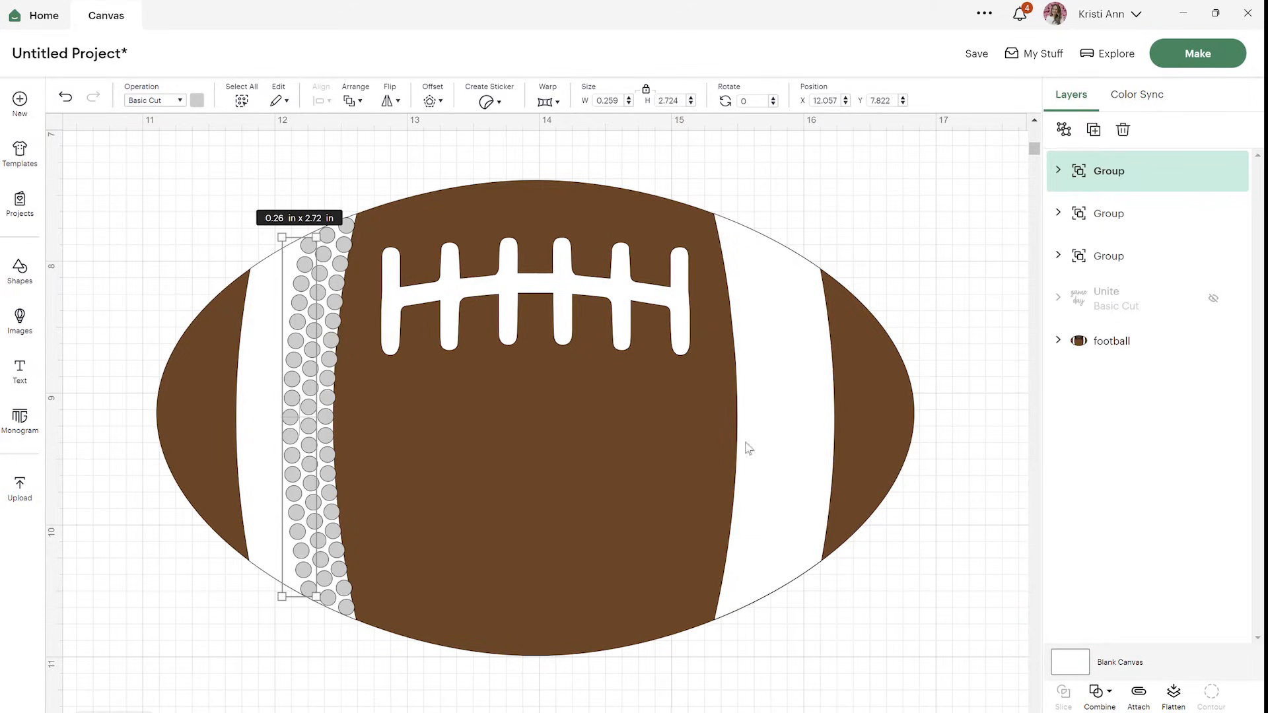
Duplicate the second column's group and place the copy beside the third column as a fourth column at X 11.934, Y 7.742
{"action": "left_click", "coordinate": [1147, 228]}
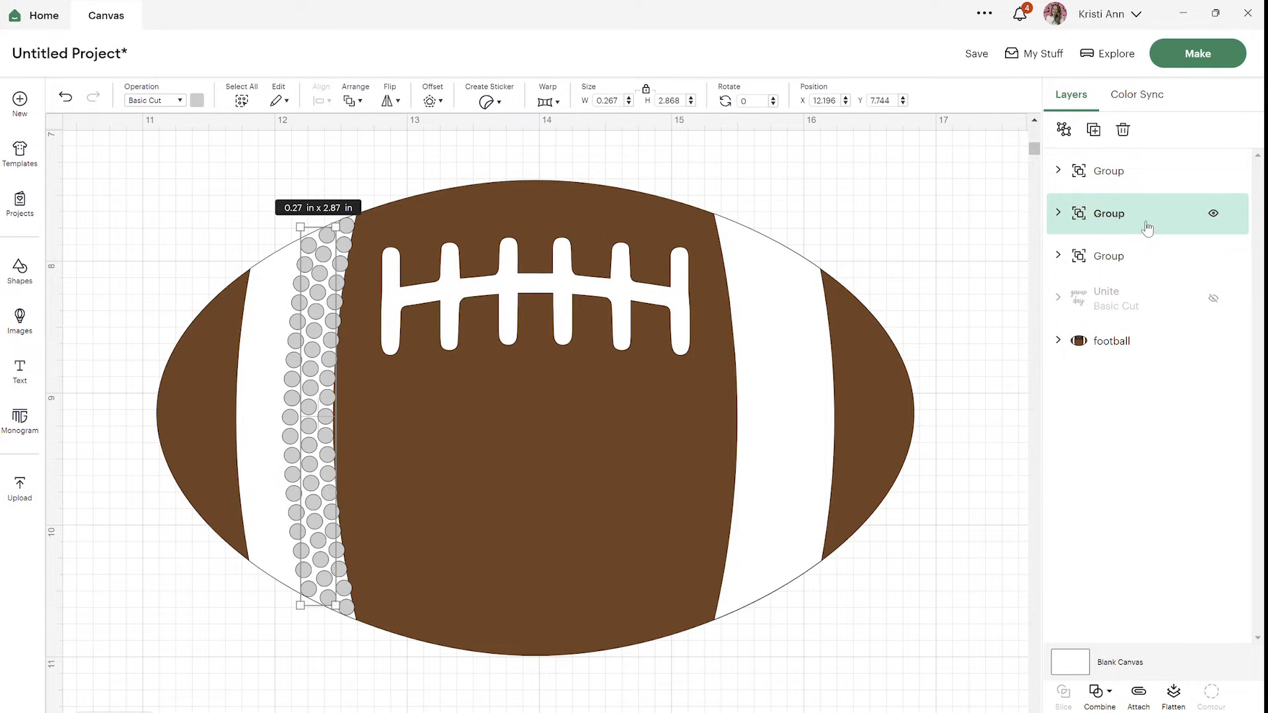
{"action": "left_click", "coordinate": [1093, 130]}
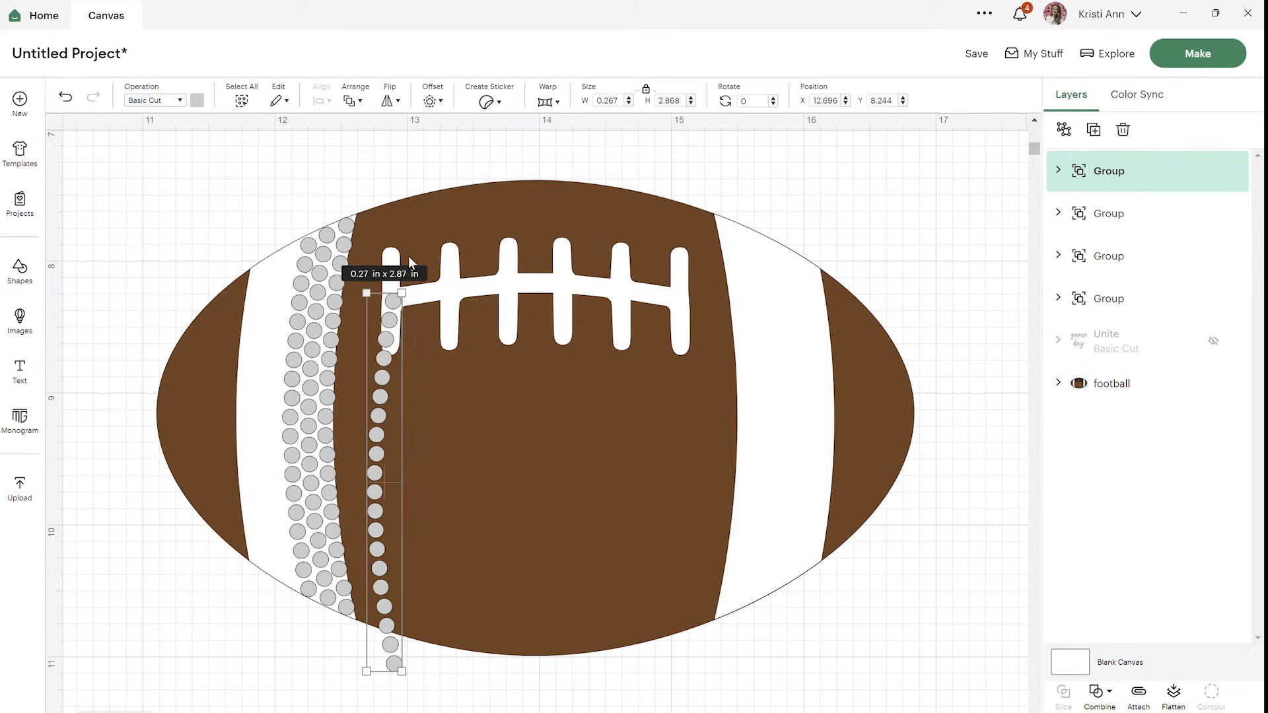
{"action": "left_click", "coordinate": [421, 184]}
{"action": "left_click_drag", "start_coordinate": [392, 324], "coordinate": [281, 269]}
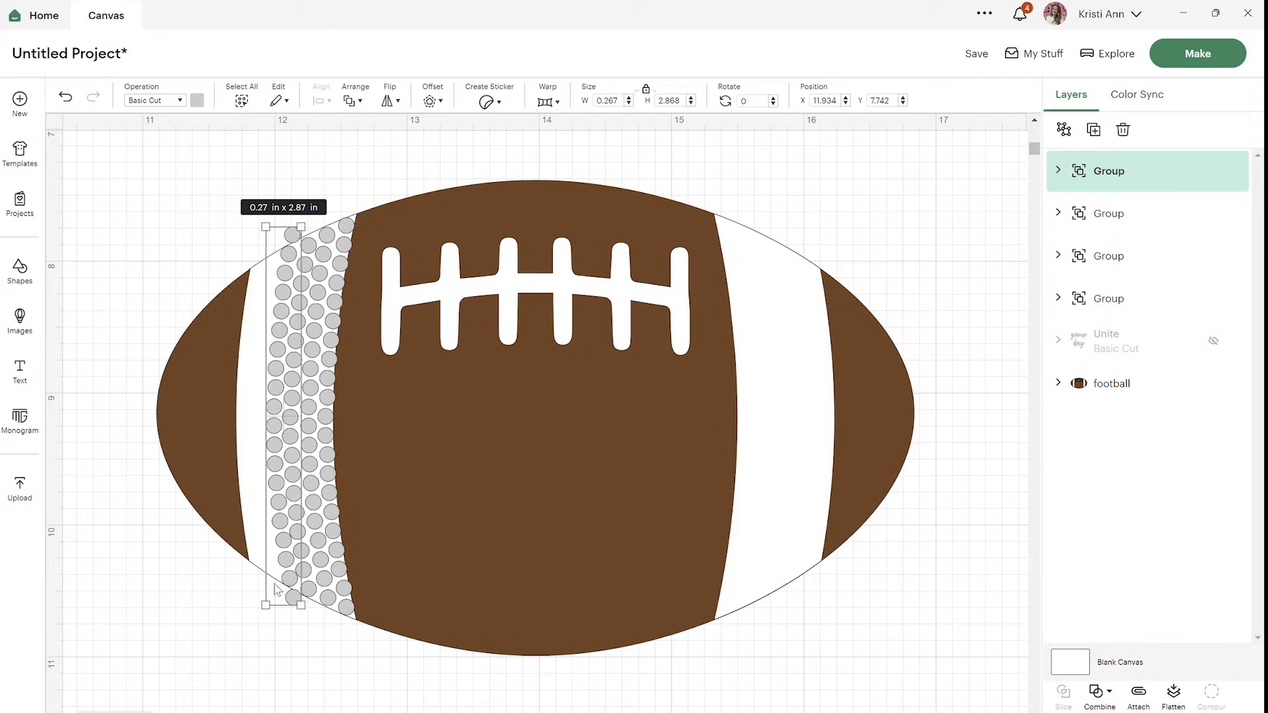
Ungroup the fourth column and delete its bottommost and topmost circles, which extend past the football's outline
{"action": "left_click", "coordinate": [1064, 130]}
{"action": "left_click", "coordinate": [1182, 166]}
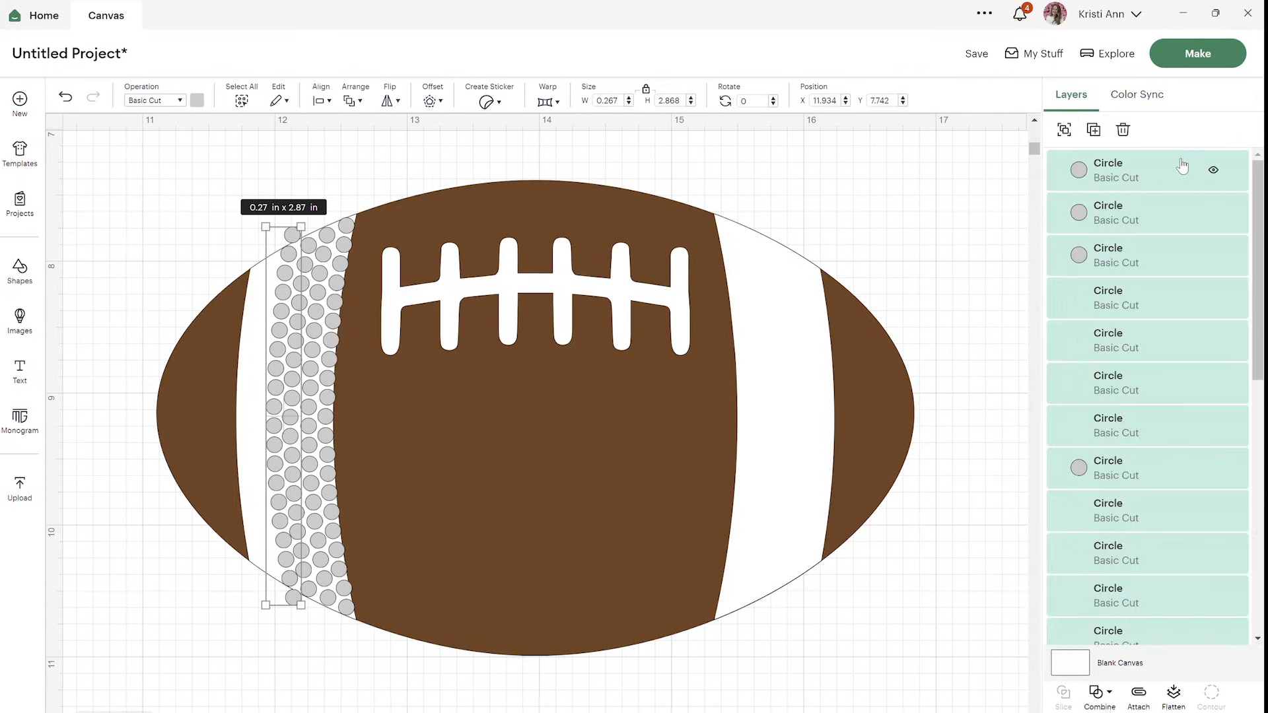
{"action": "key", "text": "Delete"}
{"action": "scroll", "coordinate": [1166, 325], "scroll_direction": "down", "scroll_amount": 5}
{"action": "left_click", "coordinate": [1168, 410]}
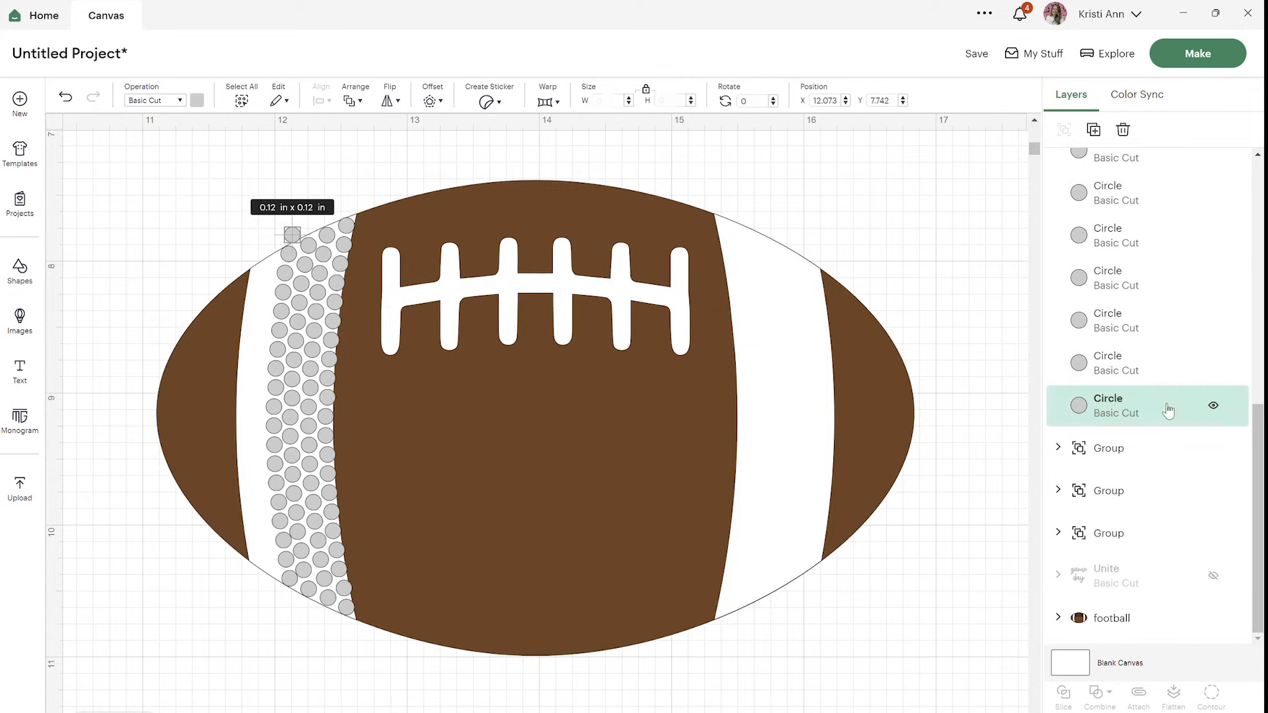
{"action": "left_click", "coordinate": [1126, 382]}
{"action": "left_click", "coordinate": [1126, 406], "text": "shift"}
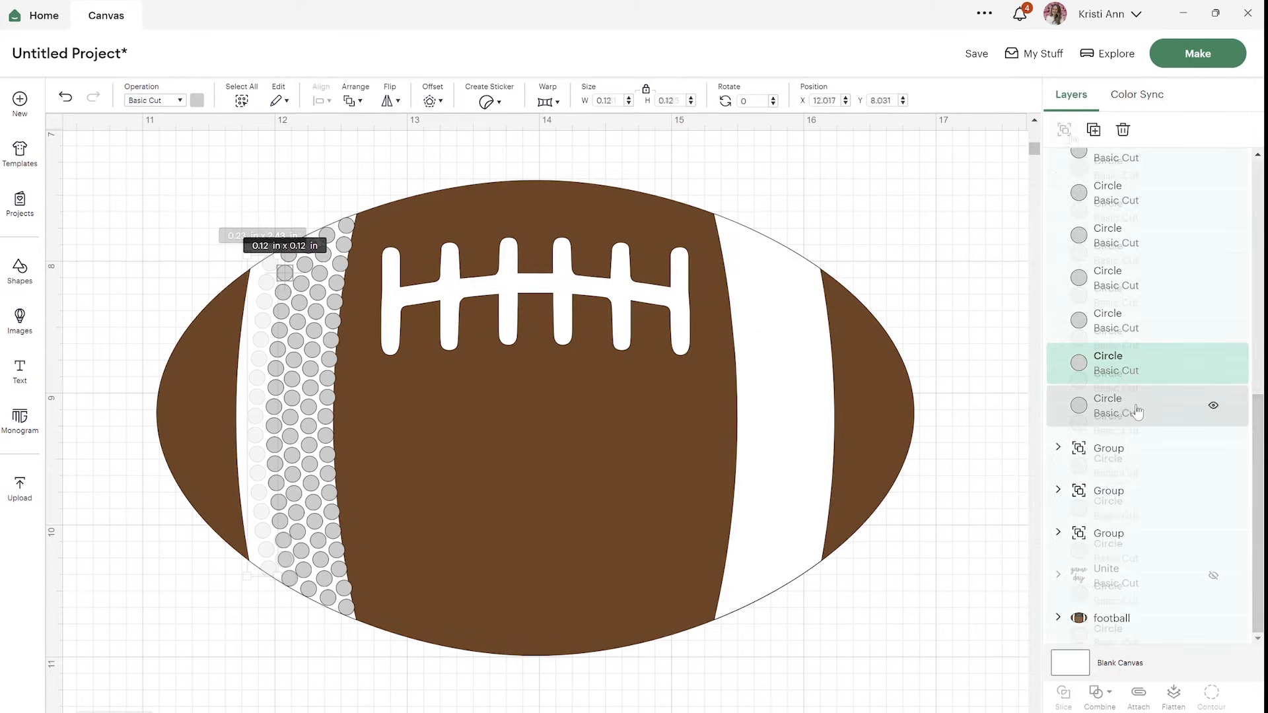
Group the circles of the fifth column, which borders the football's left tip, and clear the selection
{"action": "left_click", "coordinate": [1065, 130]}
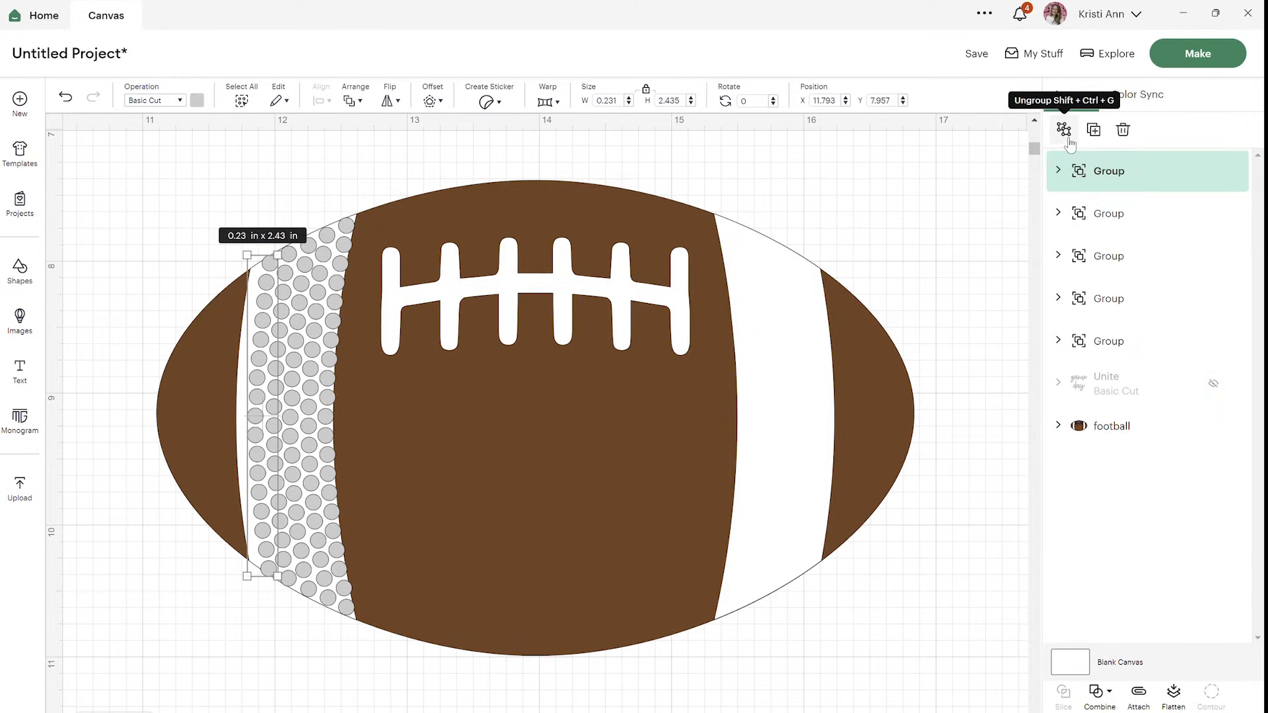
{"action": "left_click", "coordinate": [196, 250]}
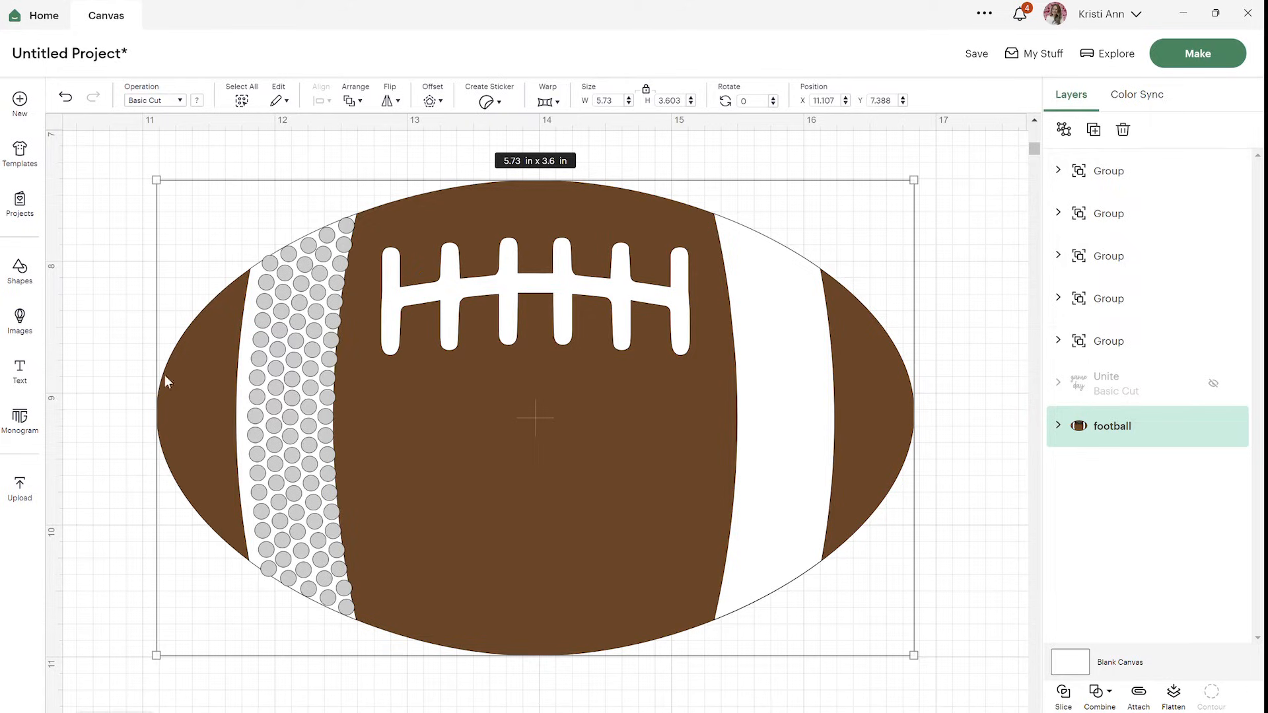
{"action": "left_click", "coordinate": [115, 377]}
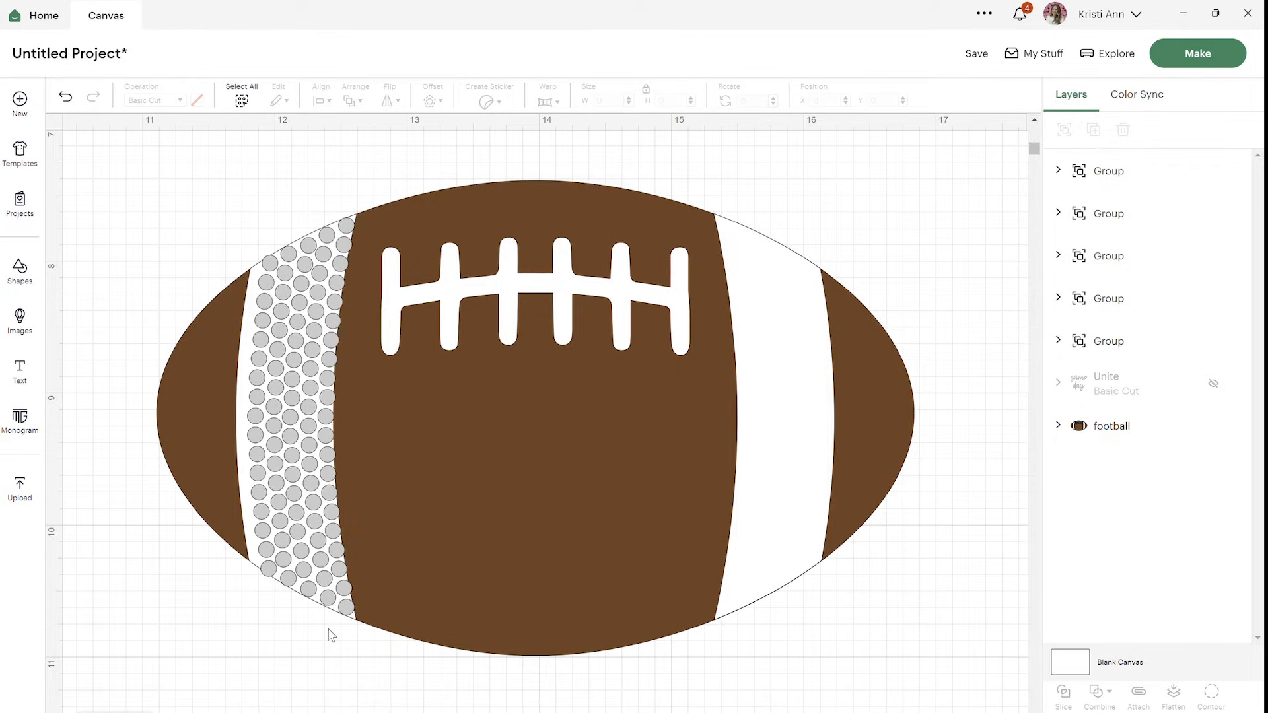
Toggle the football layer's visibility off and on to examine the circle pattern filling the stripe
{"action": "left_click", "coordinate": [1215, 426]}
{"action": "left_click", "coordinate": [1215, 427]}
{"action": "left_click", "coordinate": [1215, 428]}
{"action": "left_click", "coordinate": [1215, 427]}
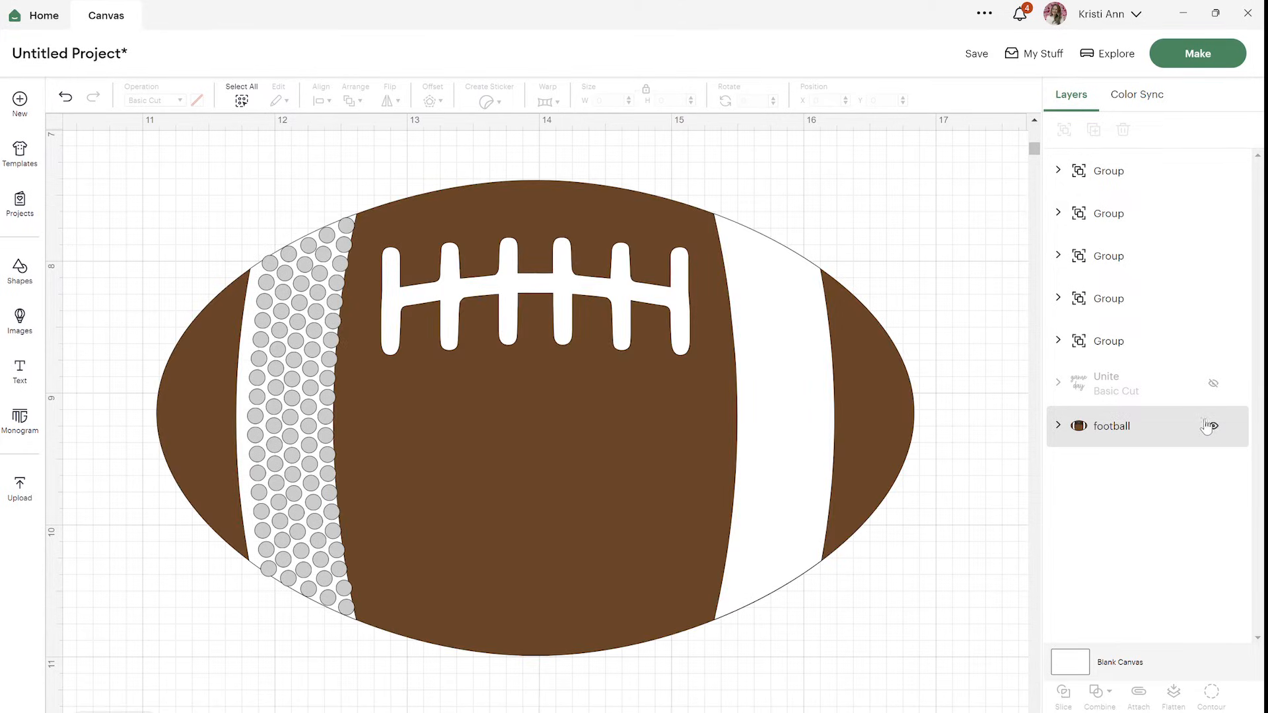
Group the five circle columns into one object and nudge it left to X 11.773 to center it in the stripe
{"action": "left_click", "coordinate": [1152, 336]}
{"action": "left_click", "coordinate": [1146, 298], "text": "shift"}
{"action": "left_click", "coordinate": [1141, 254], "text": "shift"}
{"action": "left_click", "coordinate": [1138, 211], "text": "shift"}
{"action": "left_click", "coordinate": [1135, 175], "text": "shift"}
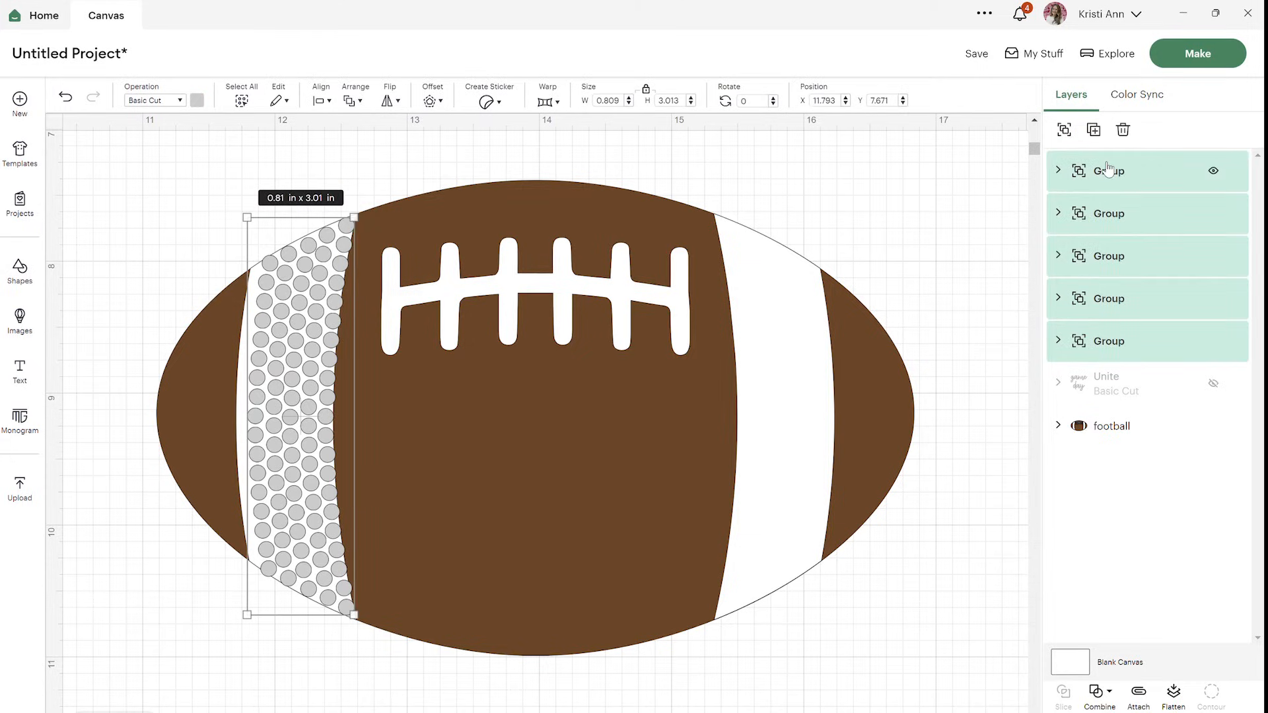
{"action": "left_click", "coordinate": [1064, 131]}
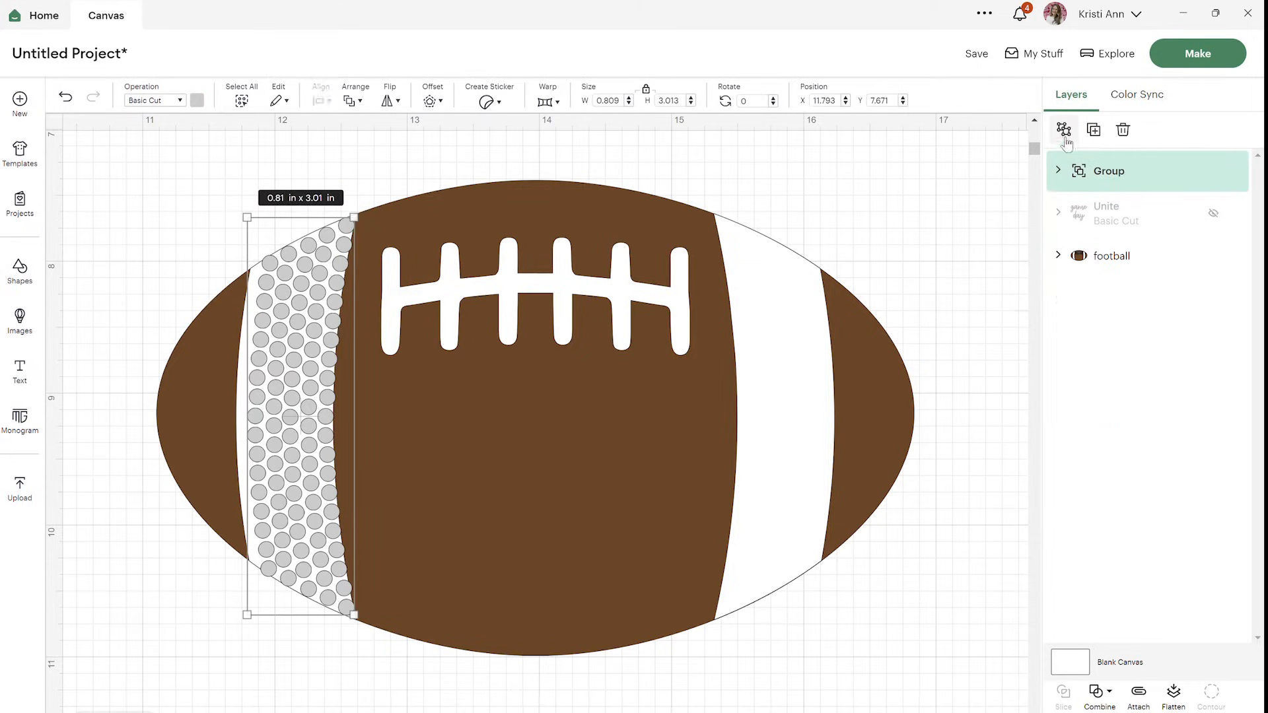
{"action": "key", "text": "Left"}
{"action": "key", "text": "Left"}
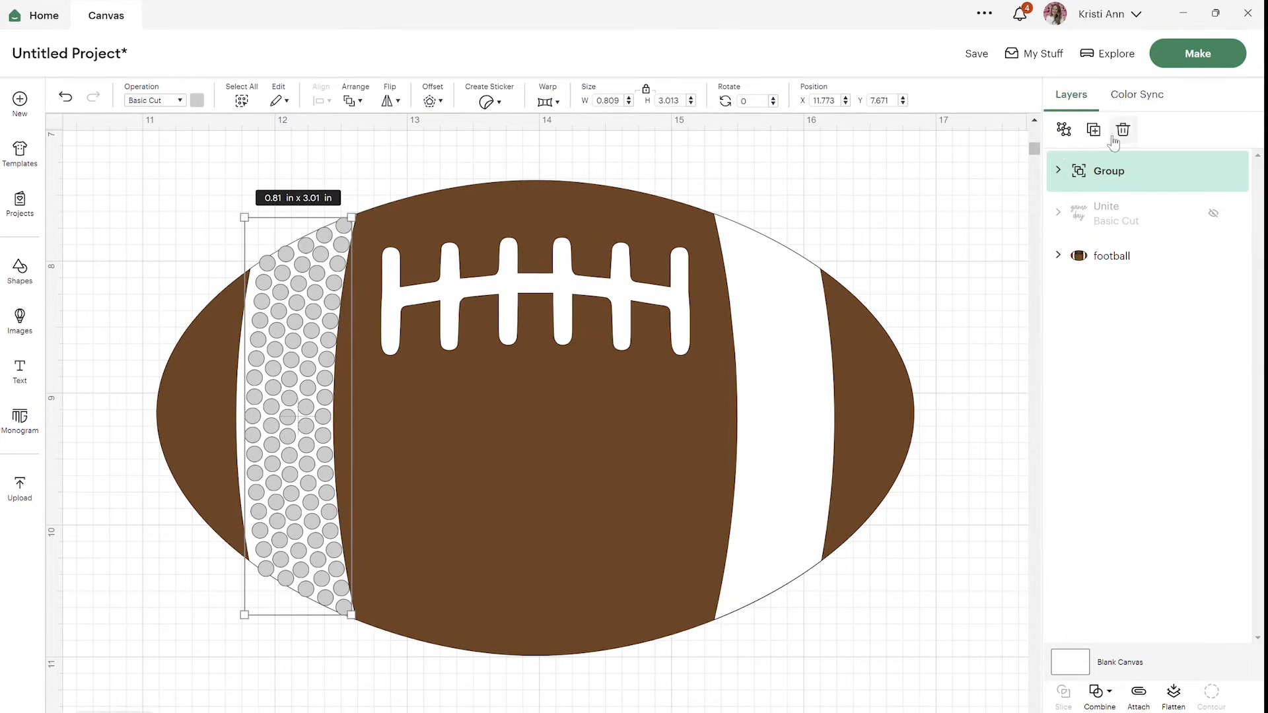
Duplicate the left stripe's circle group, flip the copy horizontally, and place it over the football's right white stripe
{"action": "left_click", "coordinate": [1094, 130]}
{"action": "left_click", "coordinate": [394, 101]}
{"action": "left_click", "coordinate": [400, 132]}
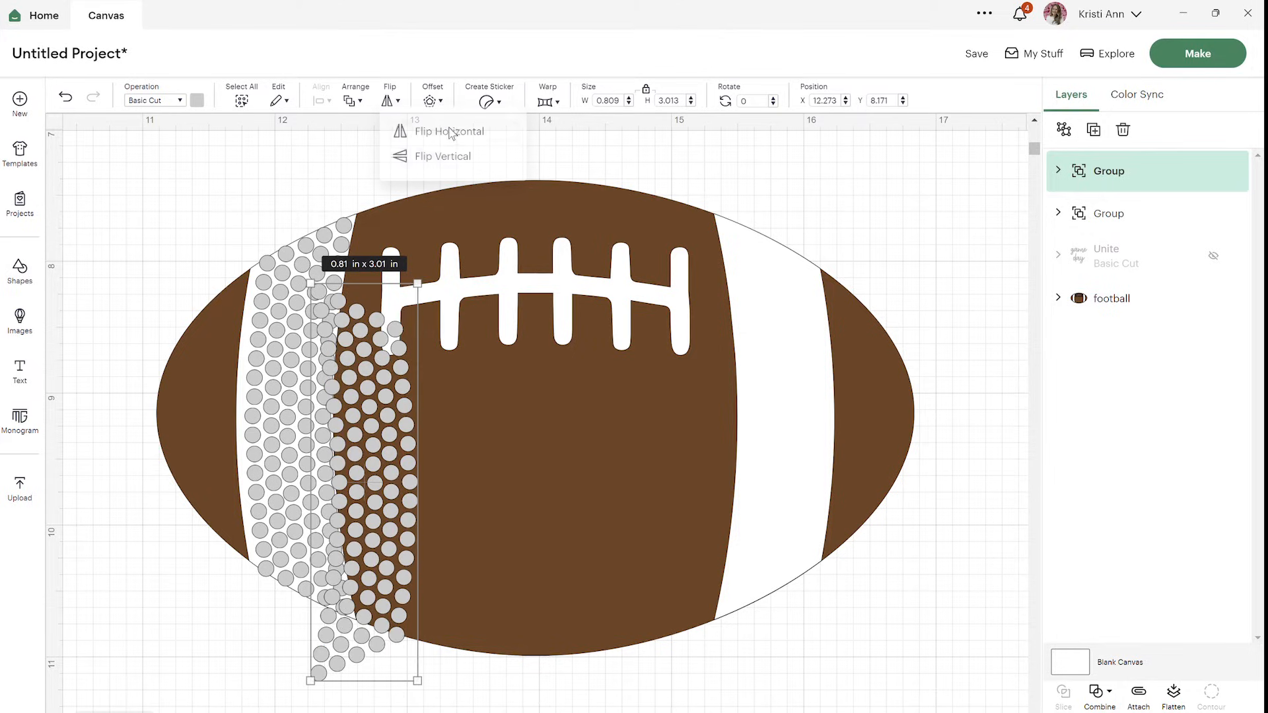
{"action": "left_click_drag", "start_coordinate": [373, 447], "coordinate": [783, 378]}
Center the two stripe groups vertically with each other and nudge the right stripe's group left to X 15.36
{"action": "left_click", "coordinate": [318, 276], "text": "shift"}
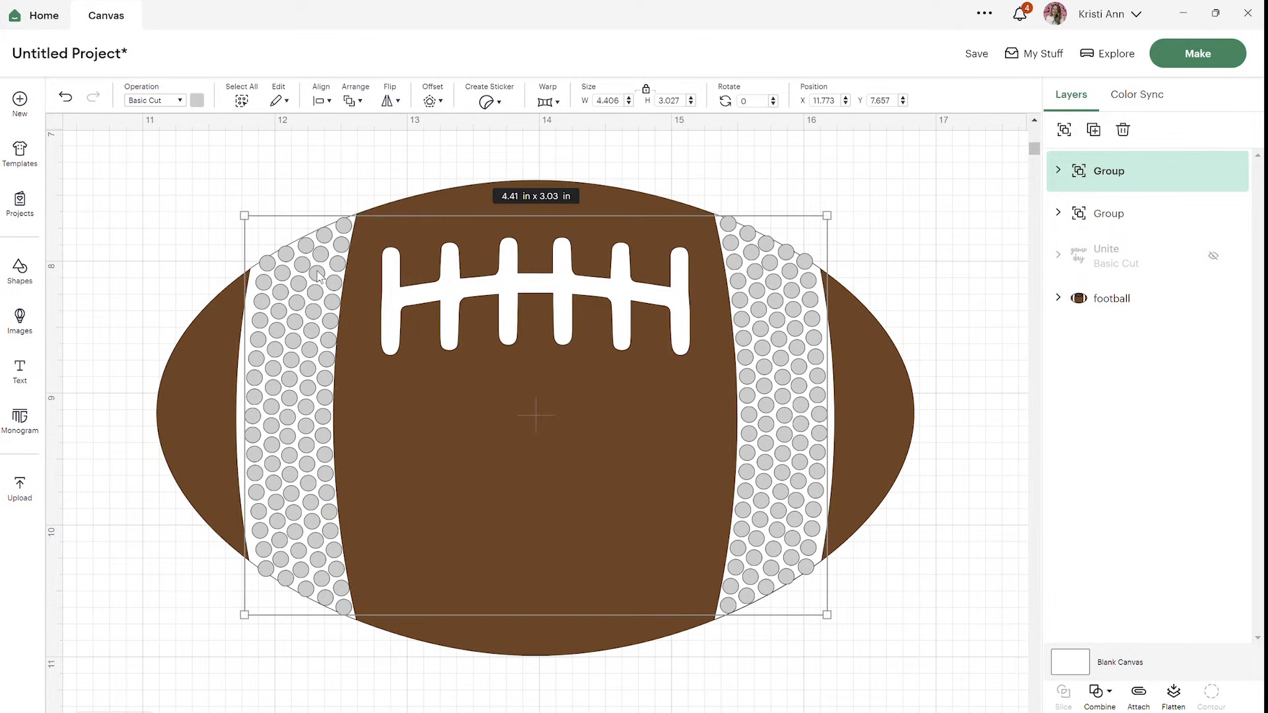
{"action": "left_click", "coordinate": [321, 100]}
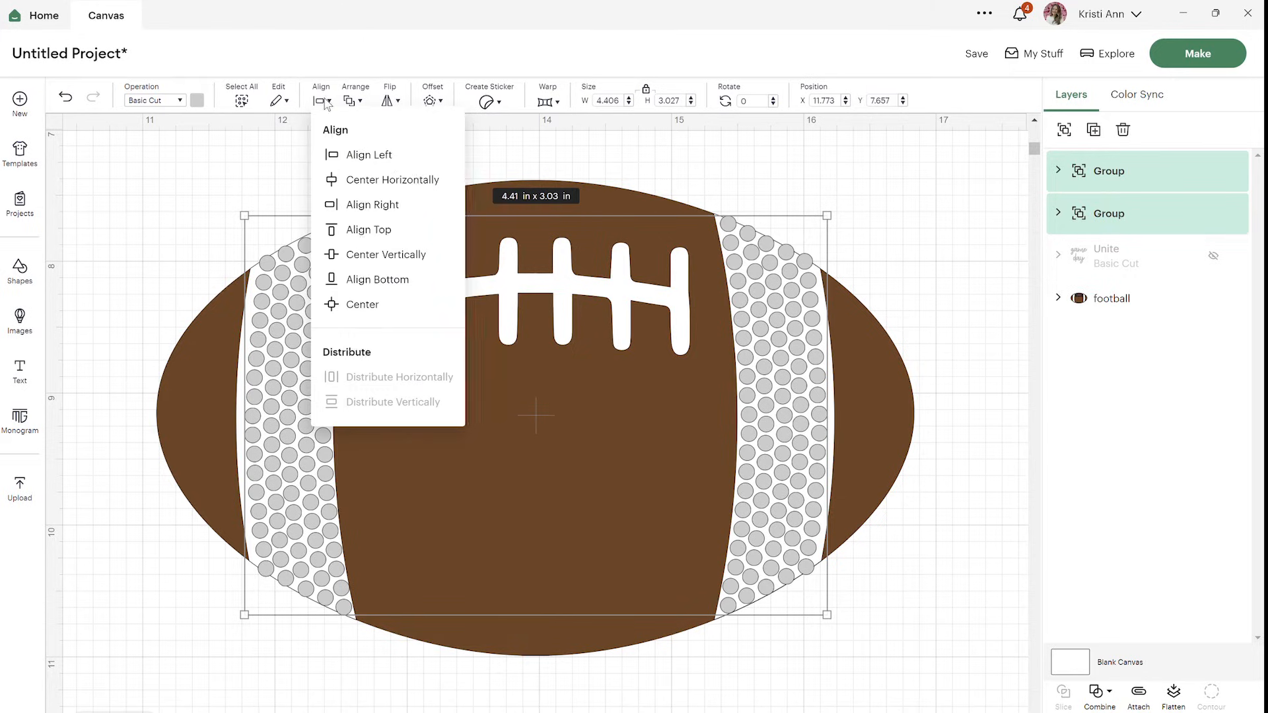
{"action": "left_click", "coordinate": [410, 254]}
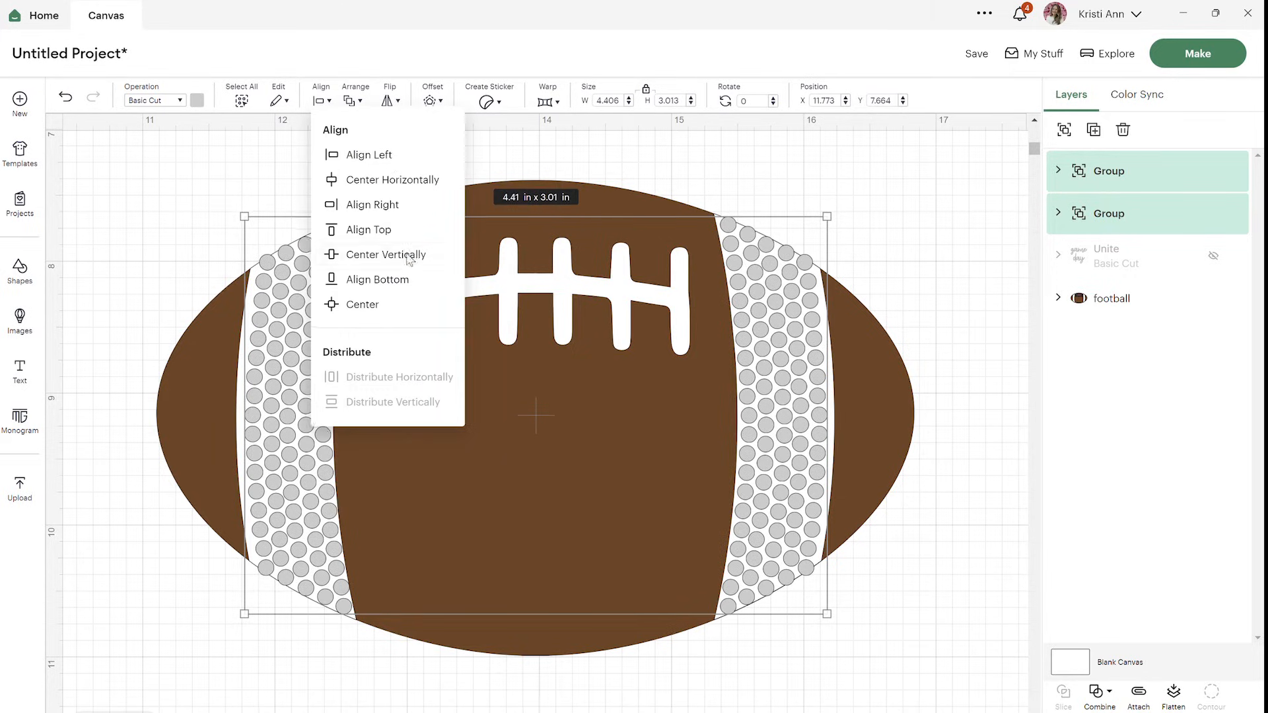
{"action": "left_click", "coordinate": [970, 536]}
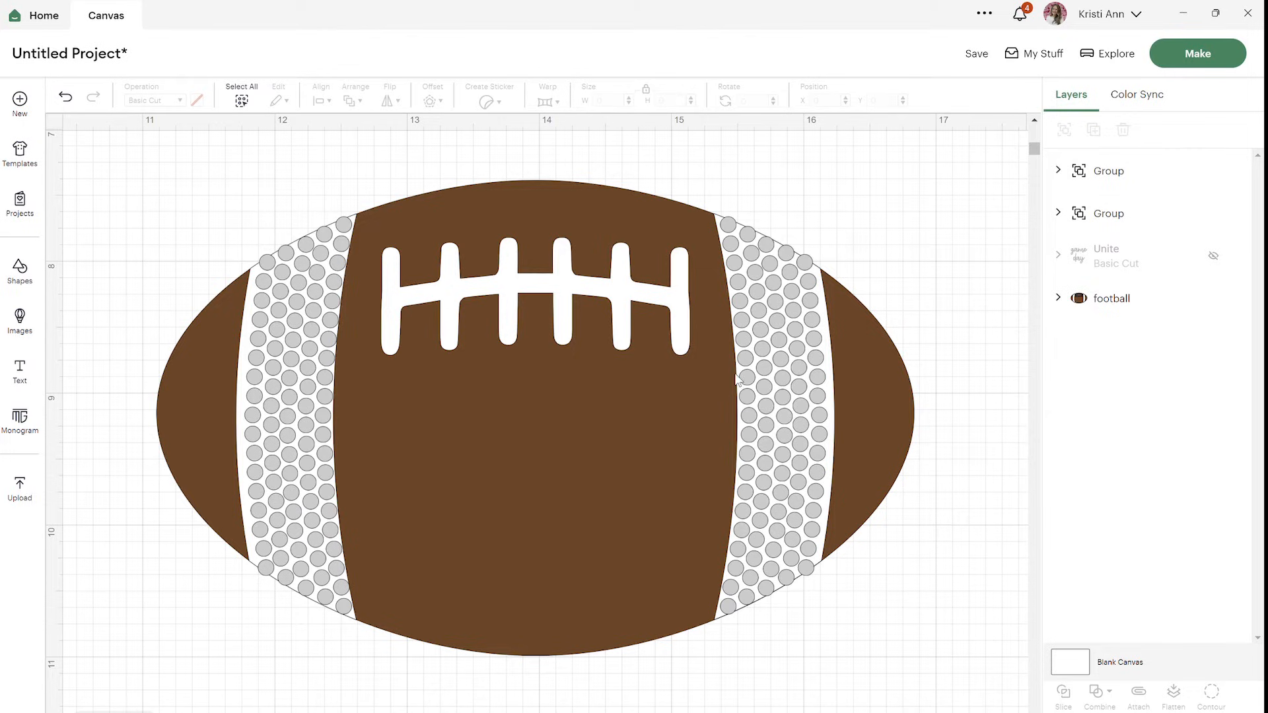
{"action": "left_click", "coordinate": [1119, 190]}
{"action": "key", "text": "Left"}
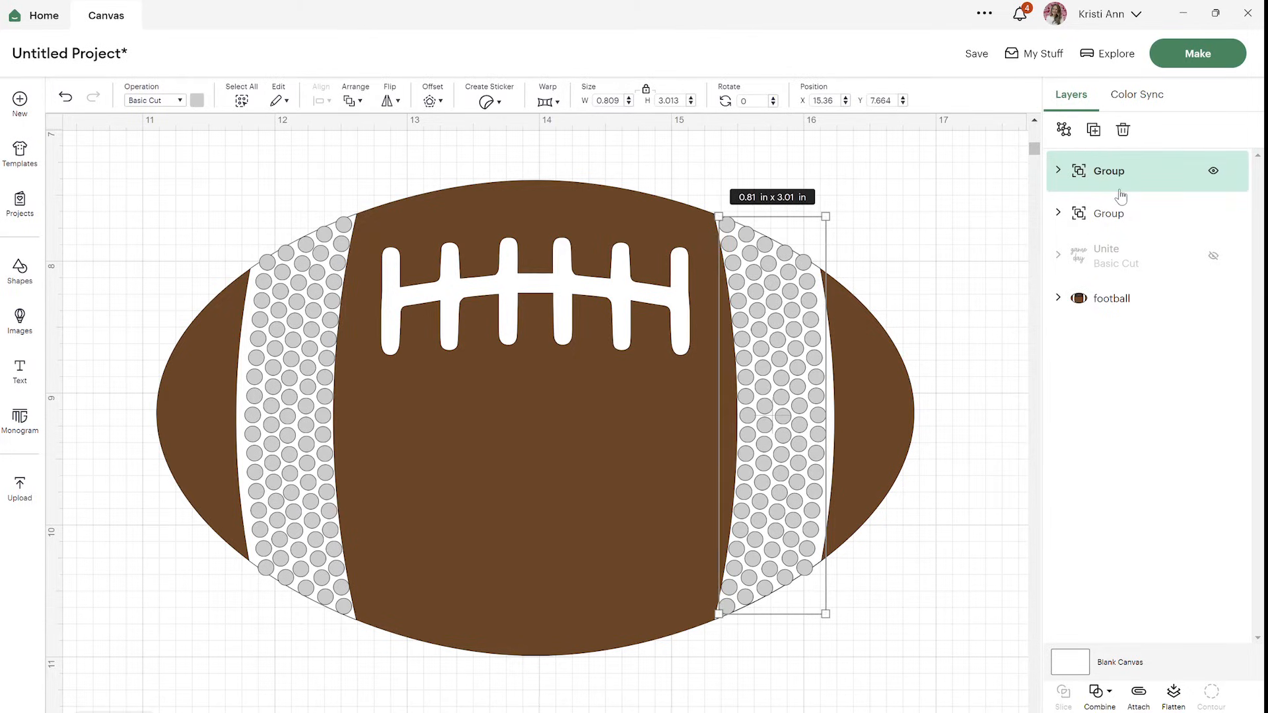
{"action": "left_click", "coordinate": [1008, 240]}
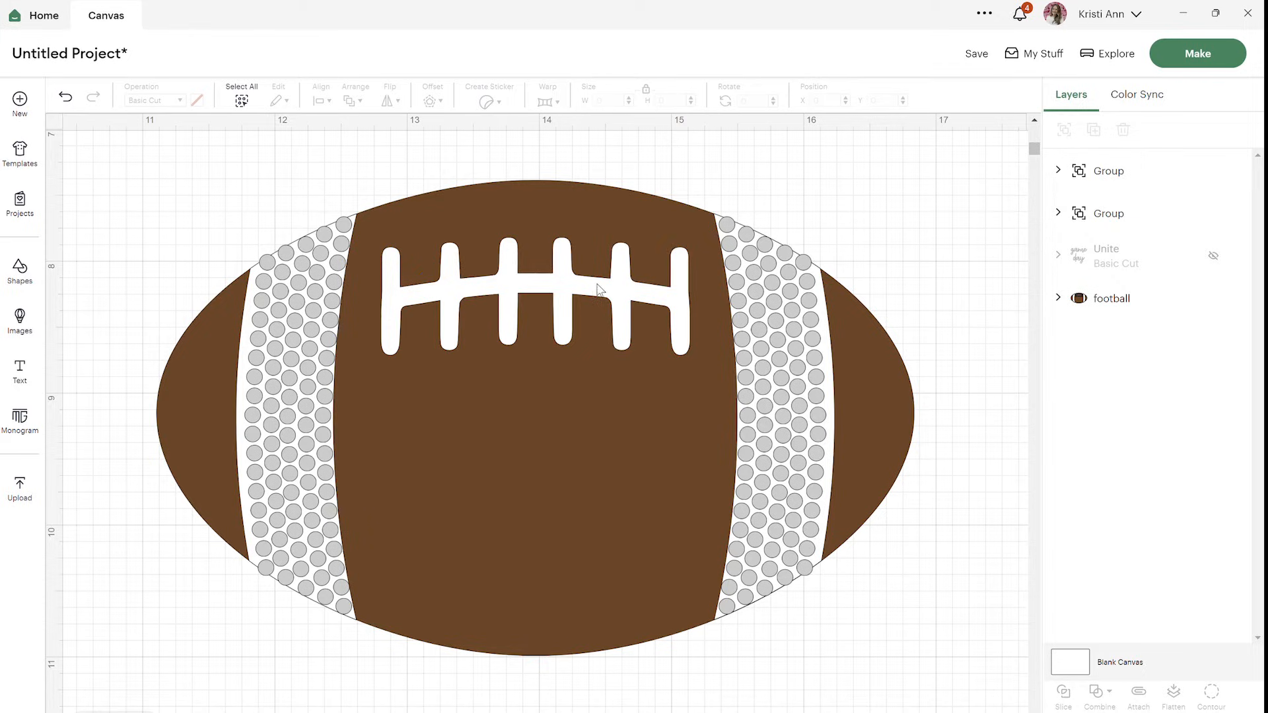
Add 0.12 in circles along the curved crossbar of the football's lacing and distribute all of them horizontally
{"action": "left_click", "coordinate": [20, 271]}
{"action": "left_click", "coordinate": [156, 311]}
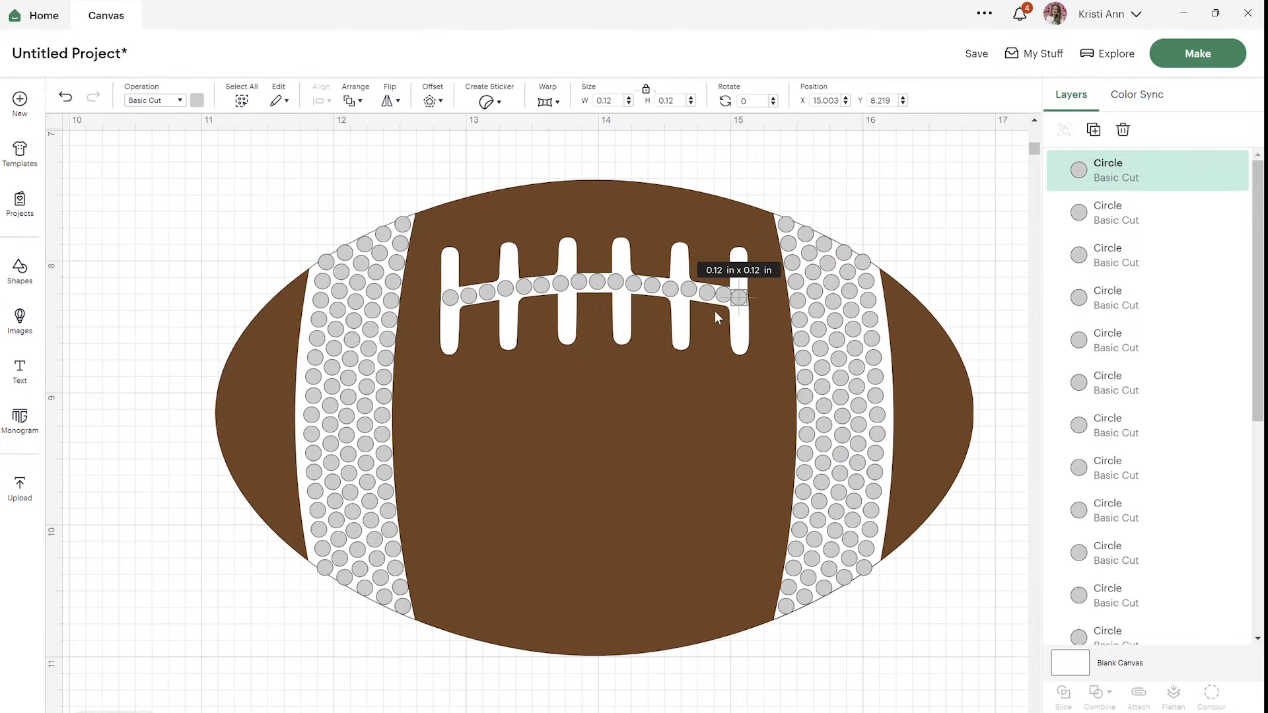
{"action": "left_click", "coordinate": [1152, 213], "text": "shift"}
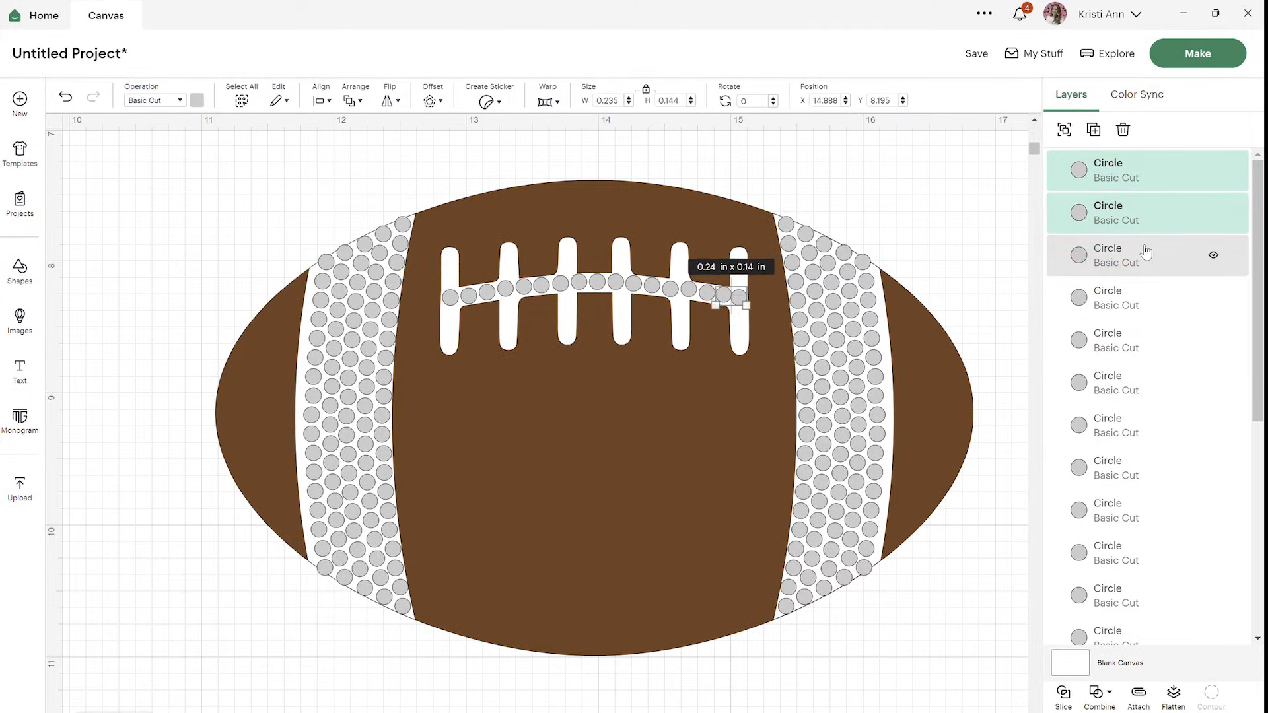
{"action": "left_click", "coordinate": [1151, 254], "text": "shift"}
{"action": "left_click", "coordinate": [1150, 297], "text": "shift"}
{"action": "left_click", "coordinate": [1141, 357], "text": "shift"}
{"action": "left_click", "coordinate": [1141, 396], "text": "shift"}
{"action": "left_click", "coordinate": [1141, 439], "text": "shift"}
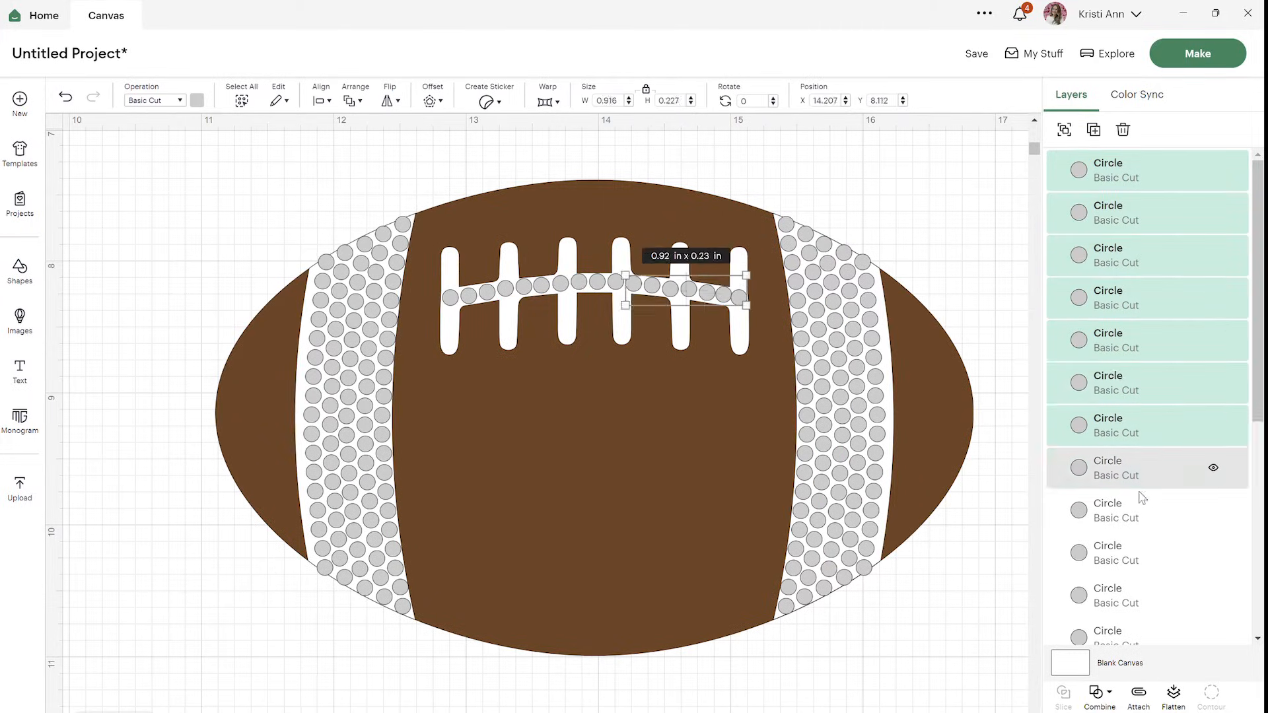
{"action": "left_click", "coordinate": [1138, 480], "text": "shift"}
{"action": "left_click", "coordinate": [1136, 519], "text": "shift"}
{"action": "left_click", "coordinate": [1137, 555], "text": "shift"}
{"action": "left_click", "coordinate": [1154, 598], "text": "shift"}
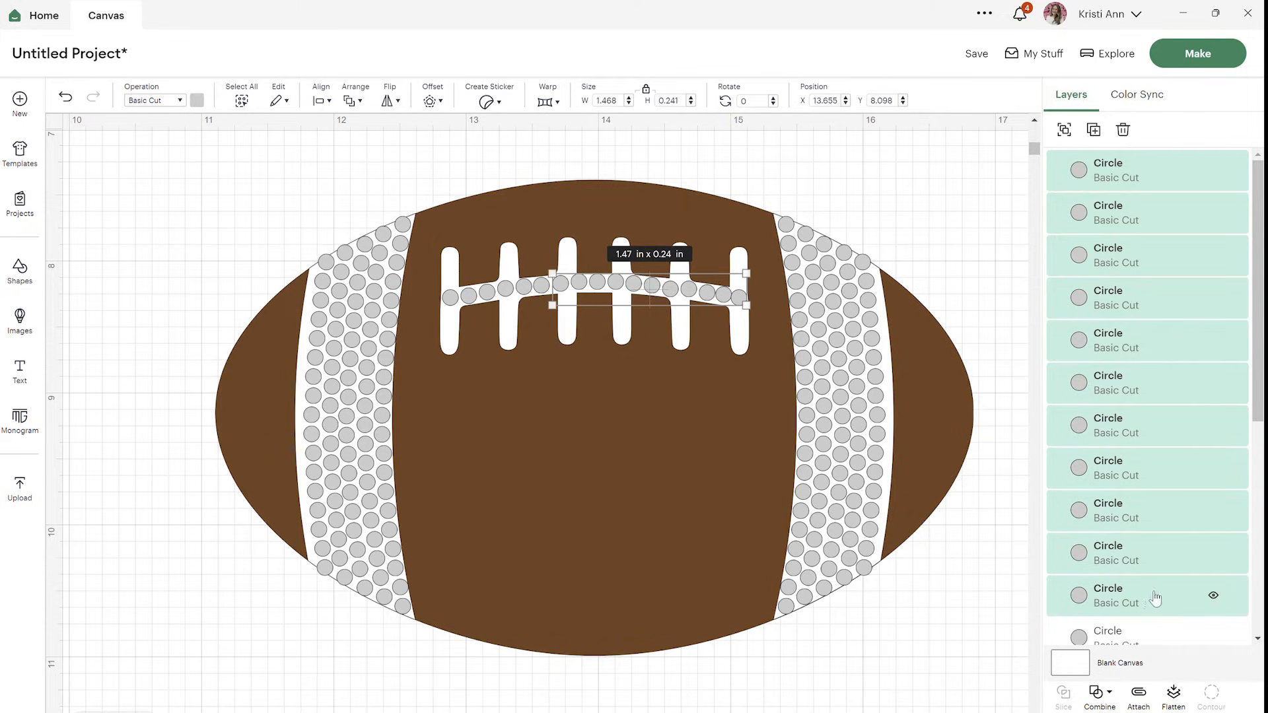
{"action": "scroll", "coordinate": [1162, 492], "scroll_direction": "down", "scroll_amount": 5}
{"action": "left_click", "coordinate": [1137, 354], "text": "shift"}
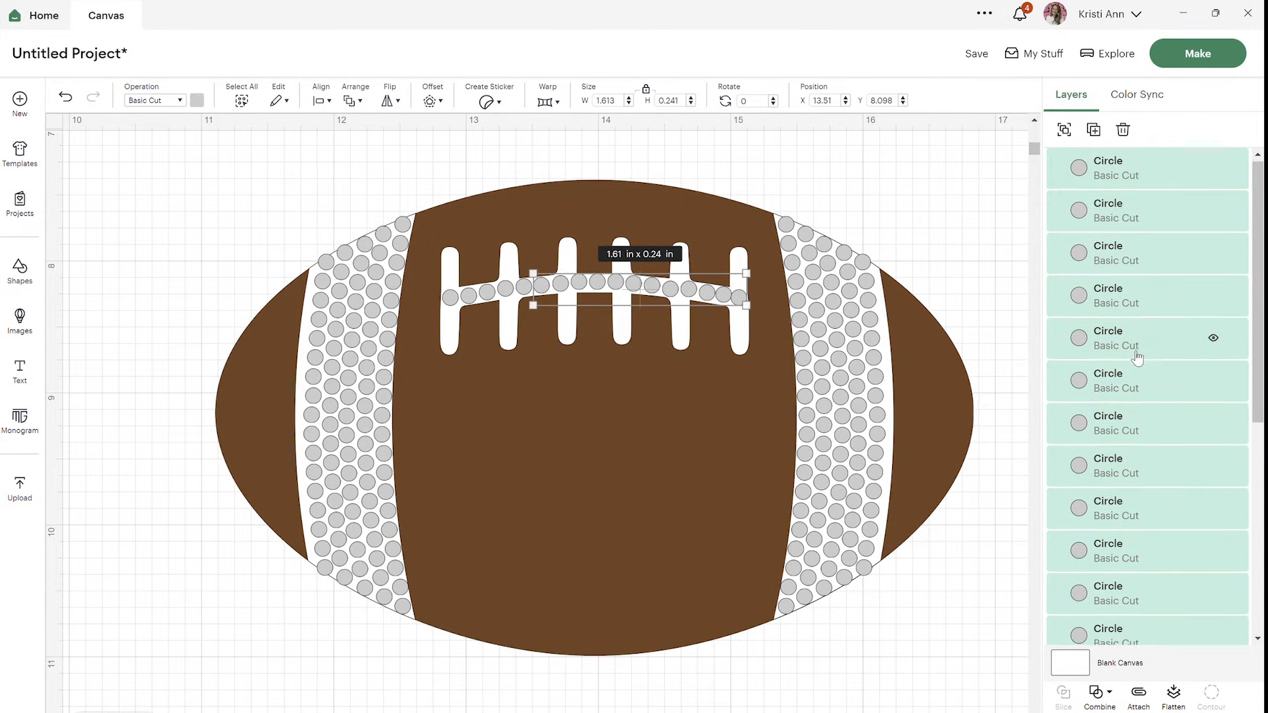
{"action": "scroll", "coordinate": [1137, 360], "scroll_direction": "down", "scroll_amount": 3}
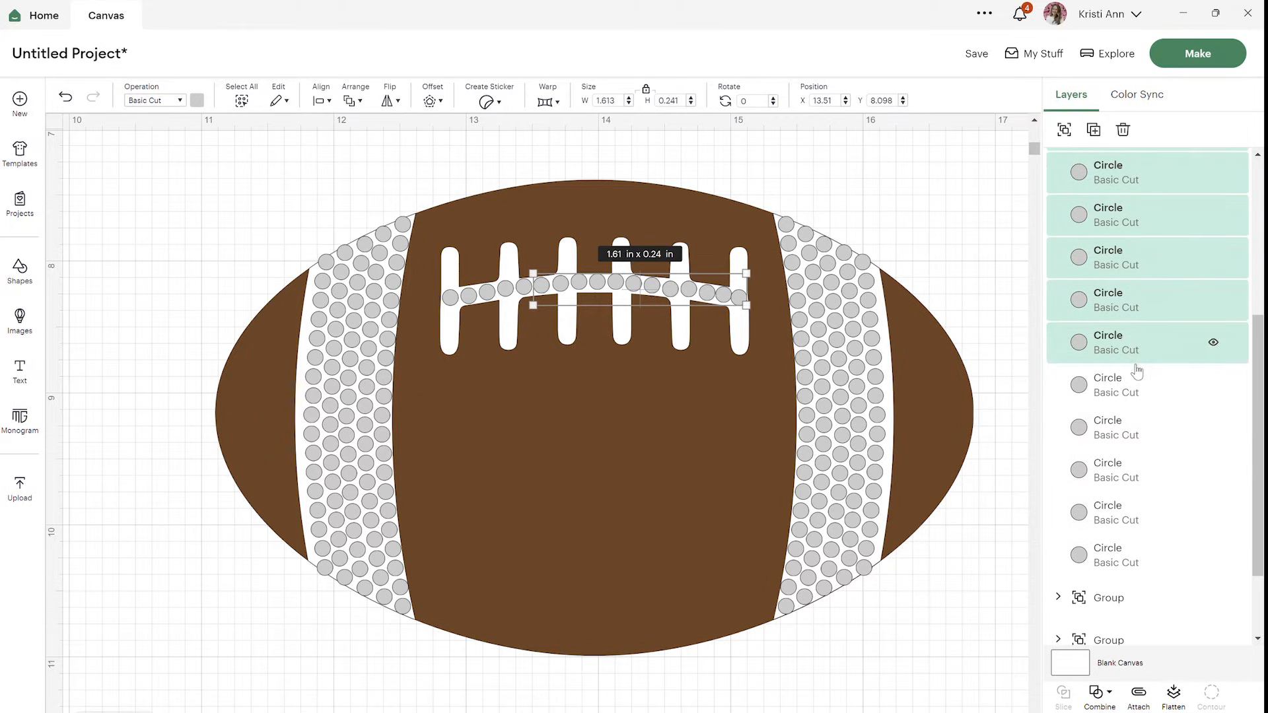
{"action": "left_click", "coordinate": [1141, 383], "text": "shift"}
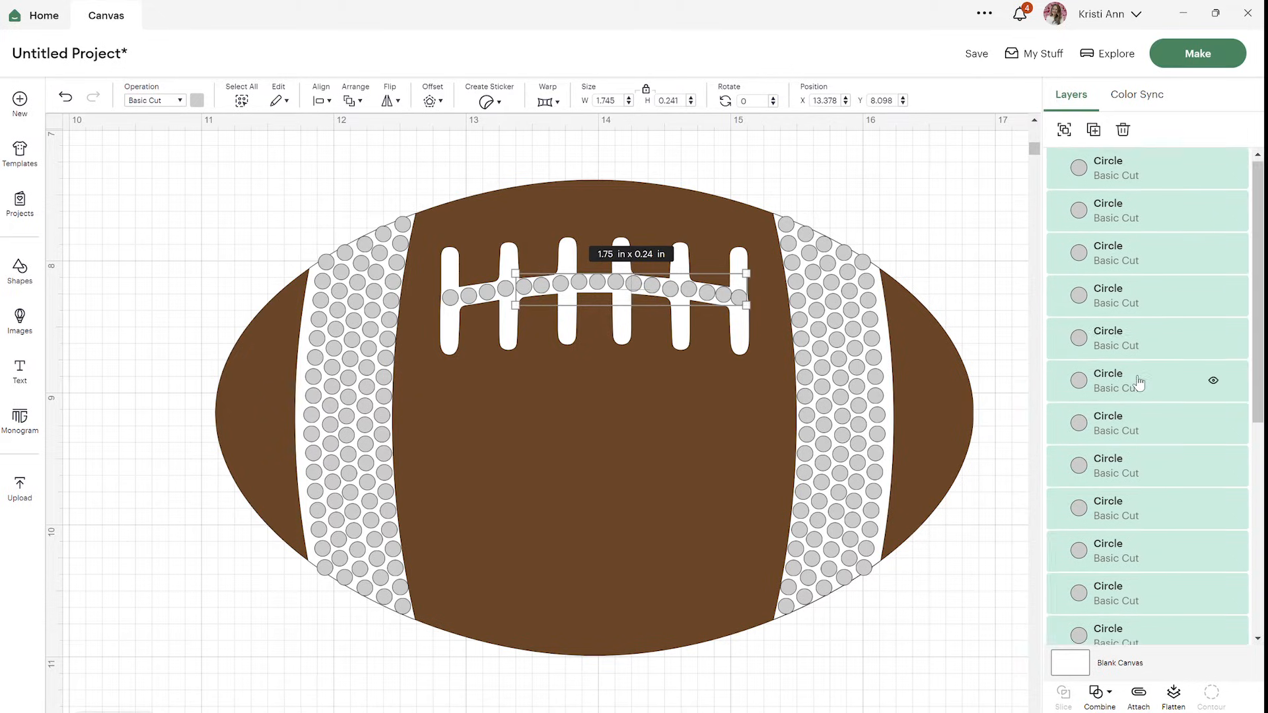
{"action": "scroll", "coordinate": [1146, 330], "scroll_direction": "down", "scroll_amount": 5}
{"action": "left_click", "coordinate": [1151, 325], "text": "shift"}
{"action": "scroll", "coordinate": [1143, 355], "scroll_direction": "down", "scroll_amount": 5}
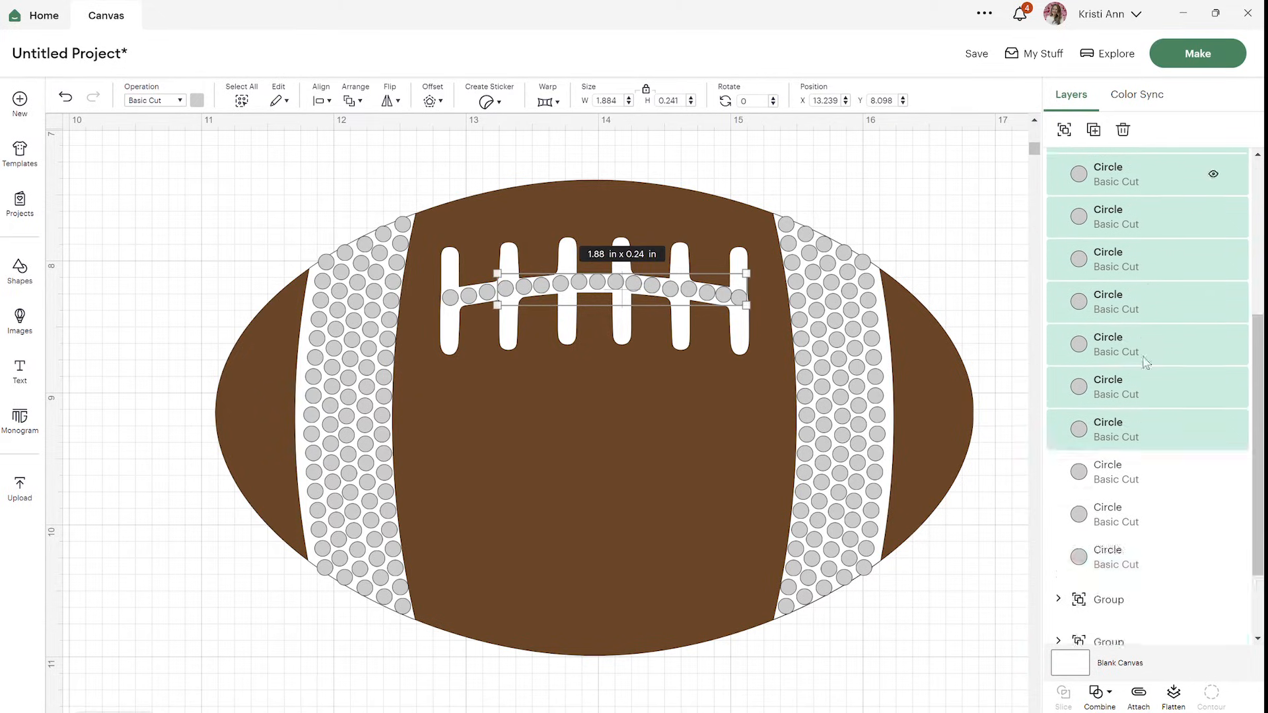
{"action": "left_click", "coordinate": [1151, 363], "text": "shift"}
{"action": "scroll", "coordinate": [1151, 364], "scroll_direction": "down", "scroll_amount": 5}
{"action": "left_click", "coordinate": [1147, 416], "text": "shift"}
{"action": "scroll", "coordinate": [1147, 419], "scroll_direction": "down", "scroll_amount": 5}
{"action": "left_click", "coordinate": [1155, 449], "text": "shift"}
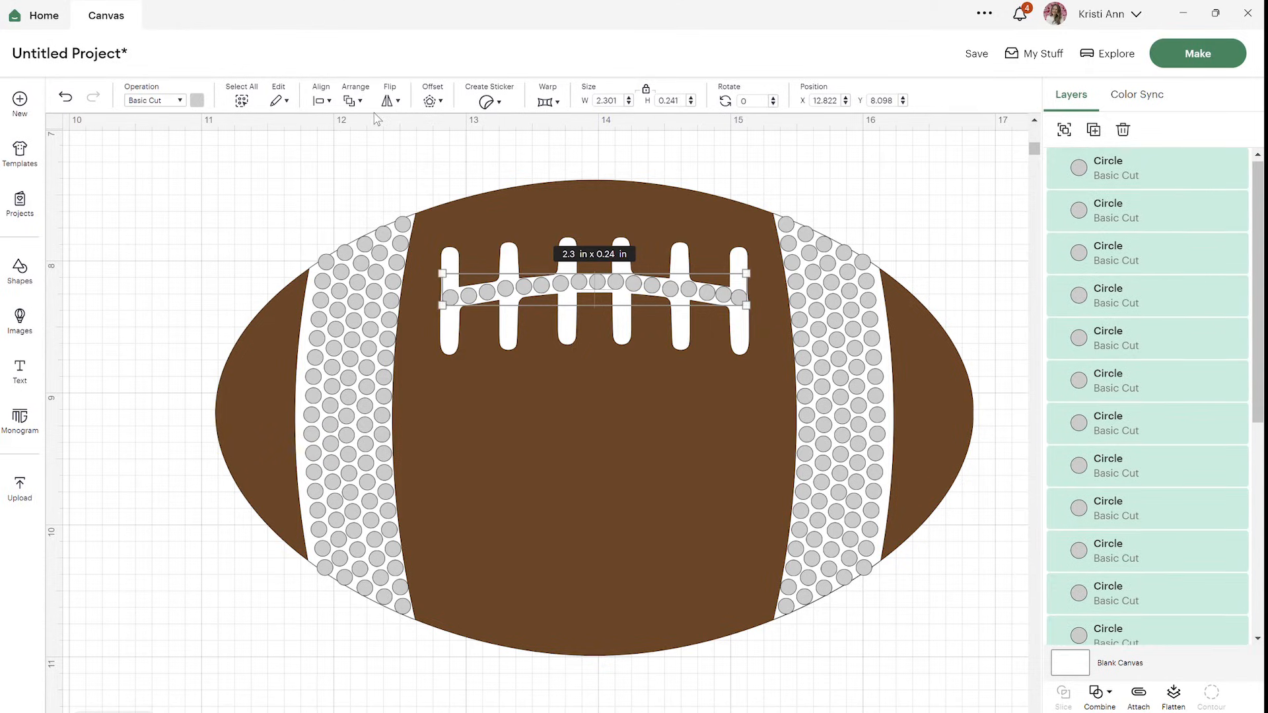
{"action": "left_click", "coordinate": [322, 100]}
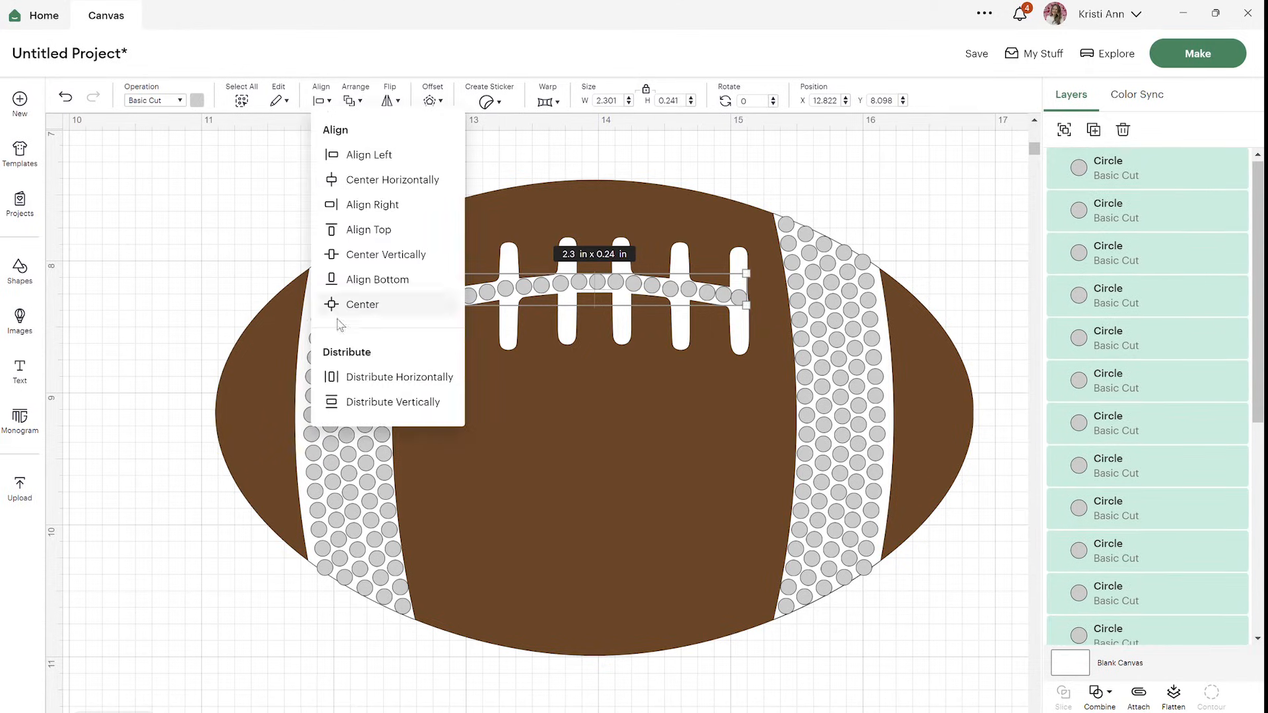
{"action": "left_click", "coordinate": [399, 377]}
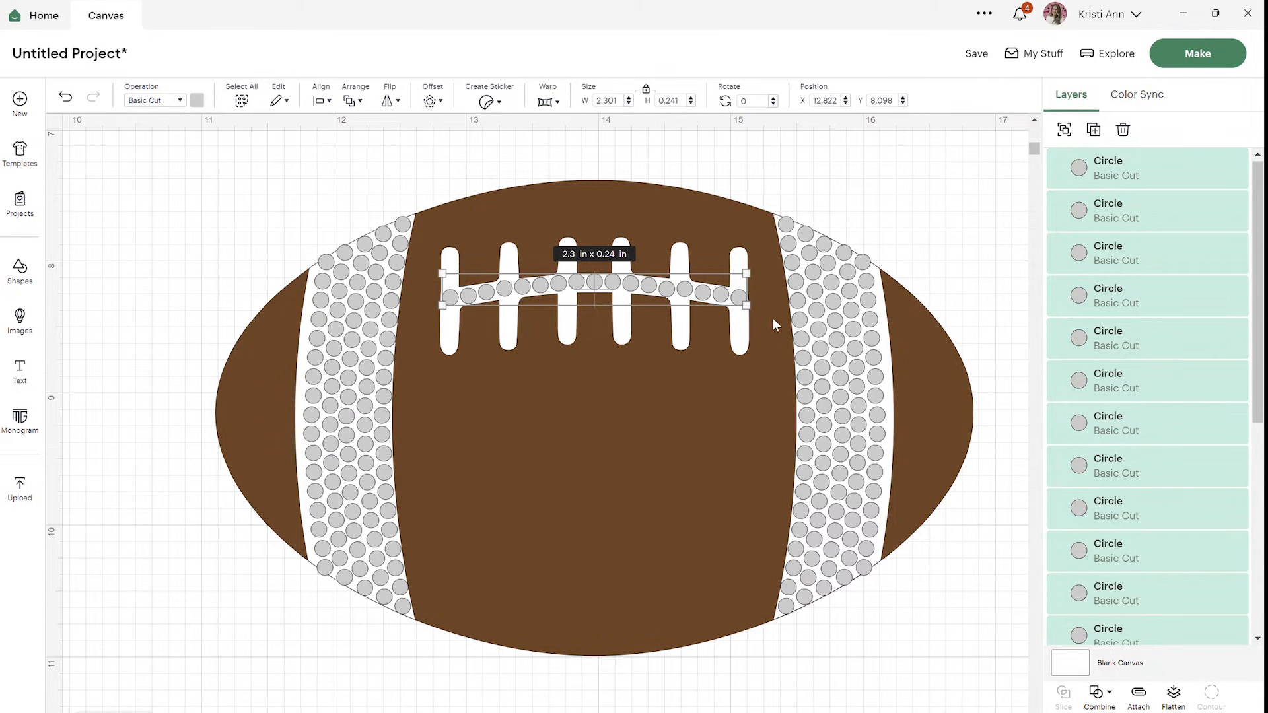
{"action": "left_click", "coordinate": [1008, 206]}
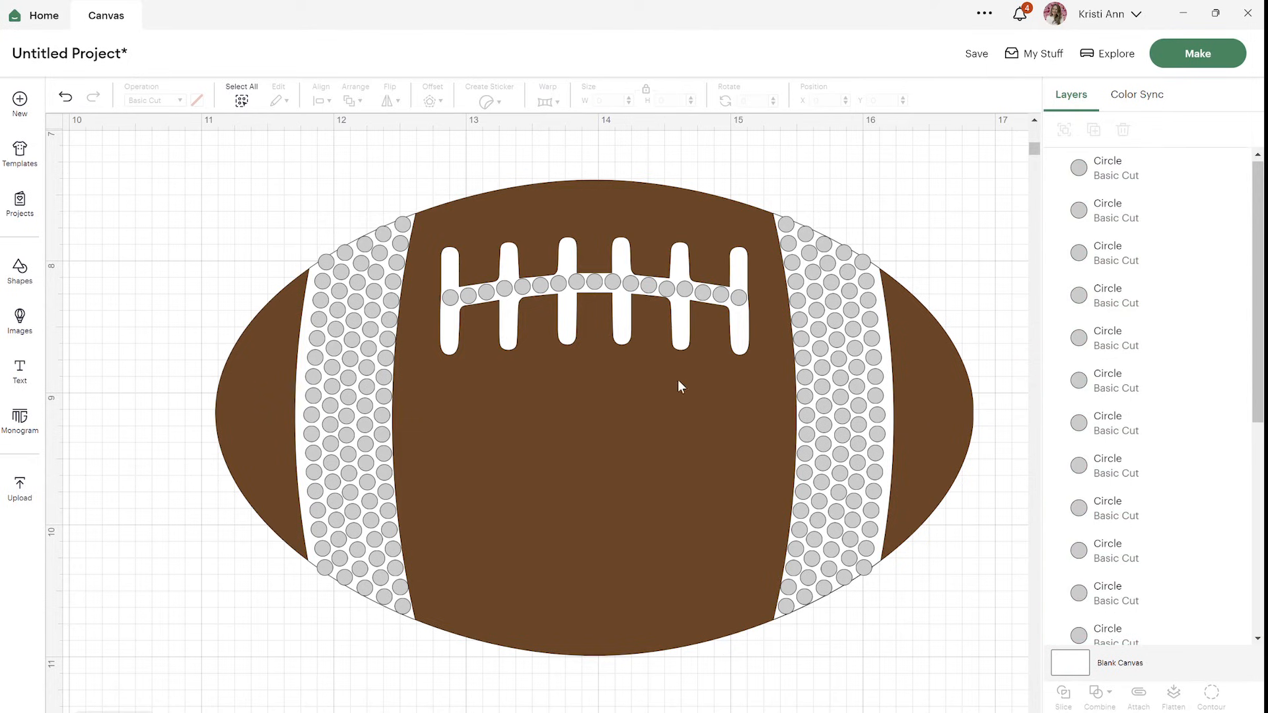
{"action": "left_click", "coordinate": [611, 291]}
{"action": "left_click", "coordinate": [1142, 386]}
{"action": "left_click", "coordinate": [1156, 467]}
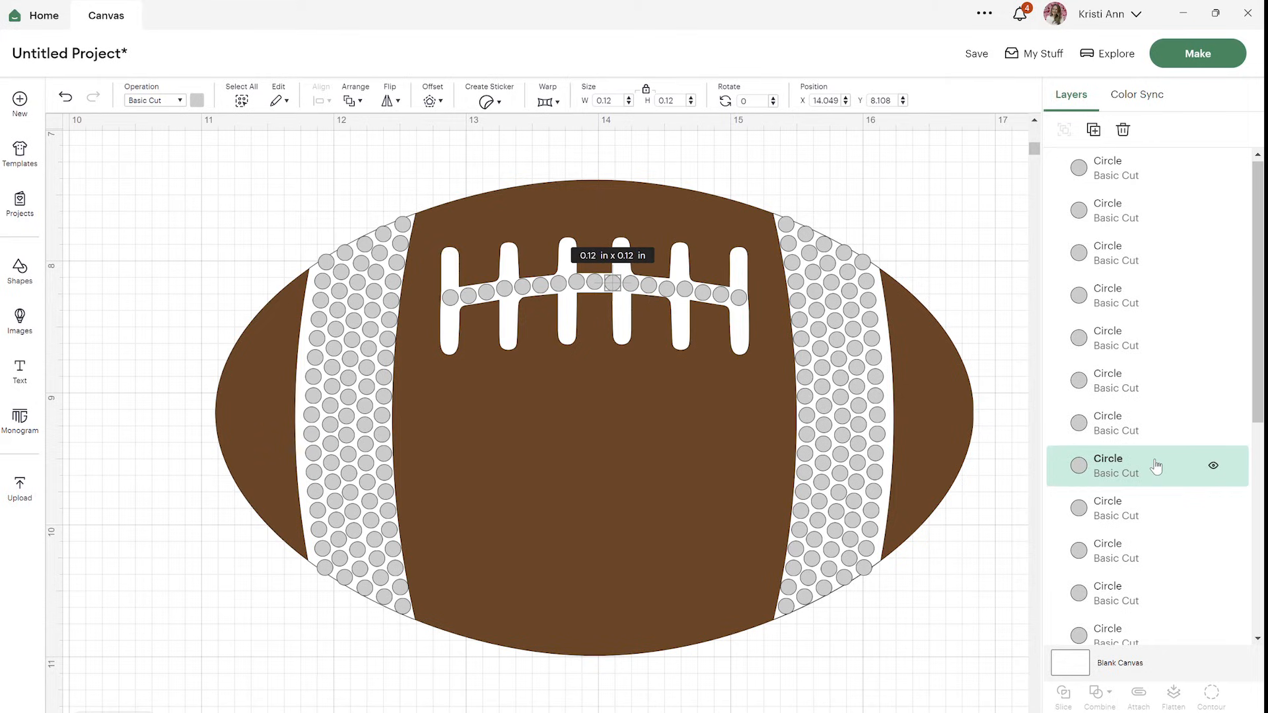
{"action": "left_click", "coordinate": [1140, 504]}
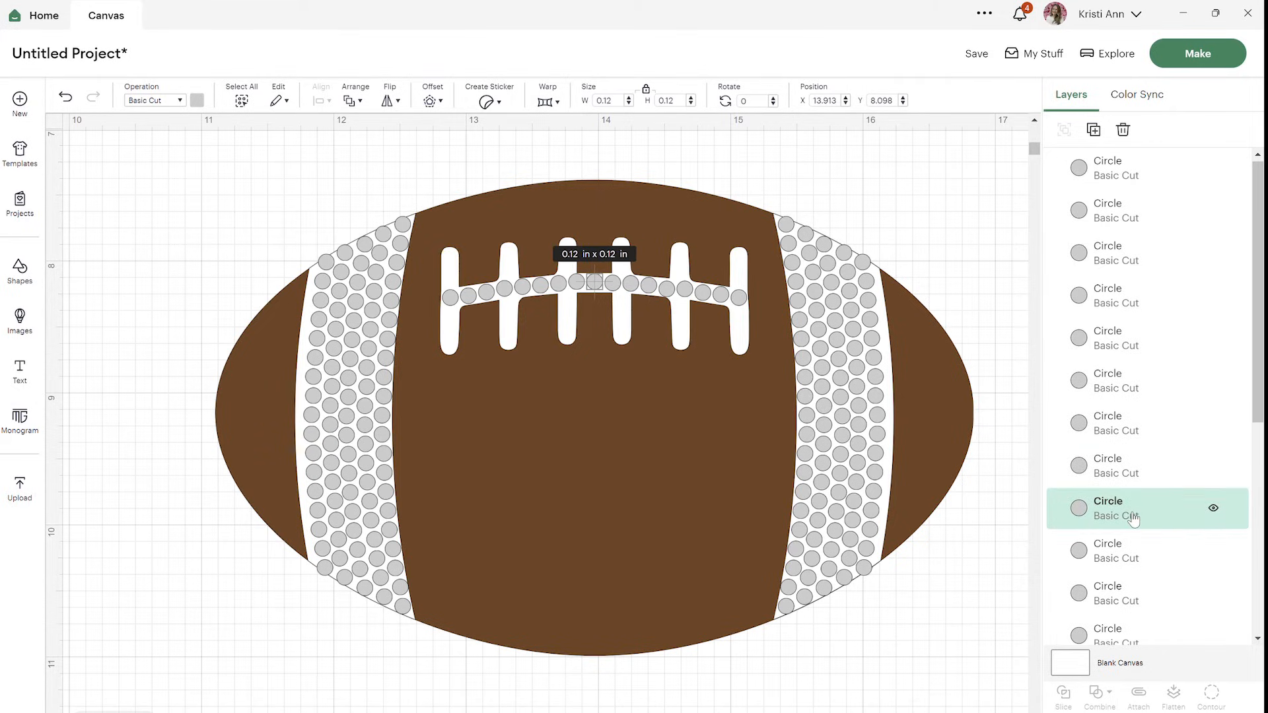
{"action": "left_click", "coordinate": [964, 191]}
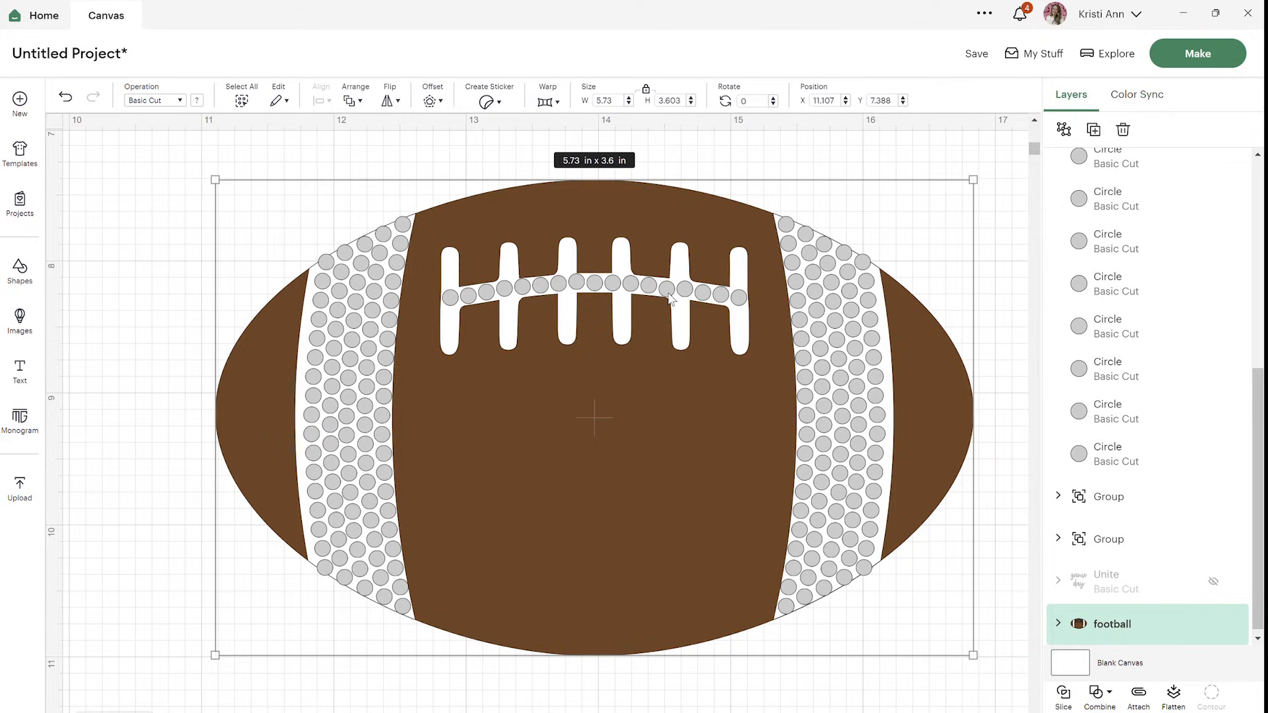
Duplicate the second stitch's circle group onto the remaining vertical stitches, from the third at X 13.704, Y 7.847 to the last at X 15.013, Y 7.954
{"action": "left_click", "coordinate": [500, 317]}
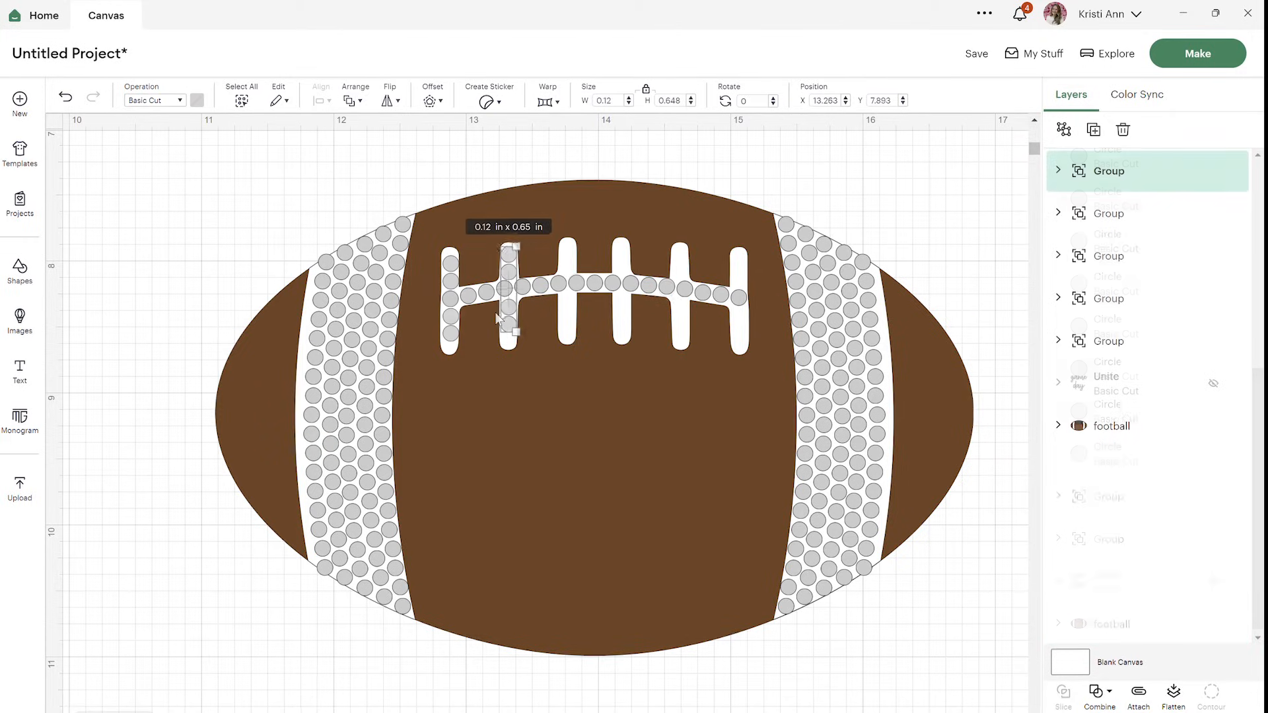
{"action": "left_click", "coordinate": [1094, 130]}
{"action": "left_click_drag", "start_coordinate": [566, 392], "coordinate": [558, 324]}
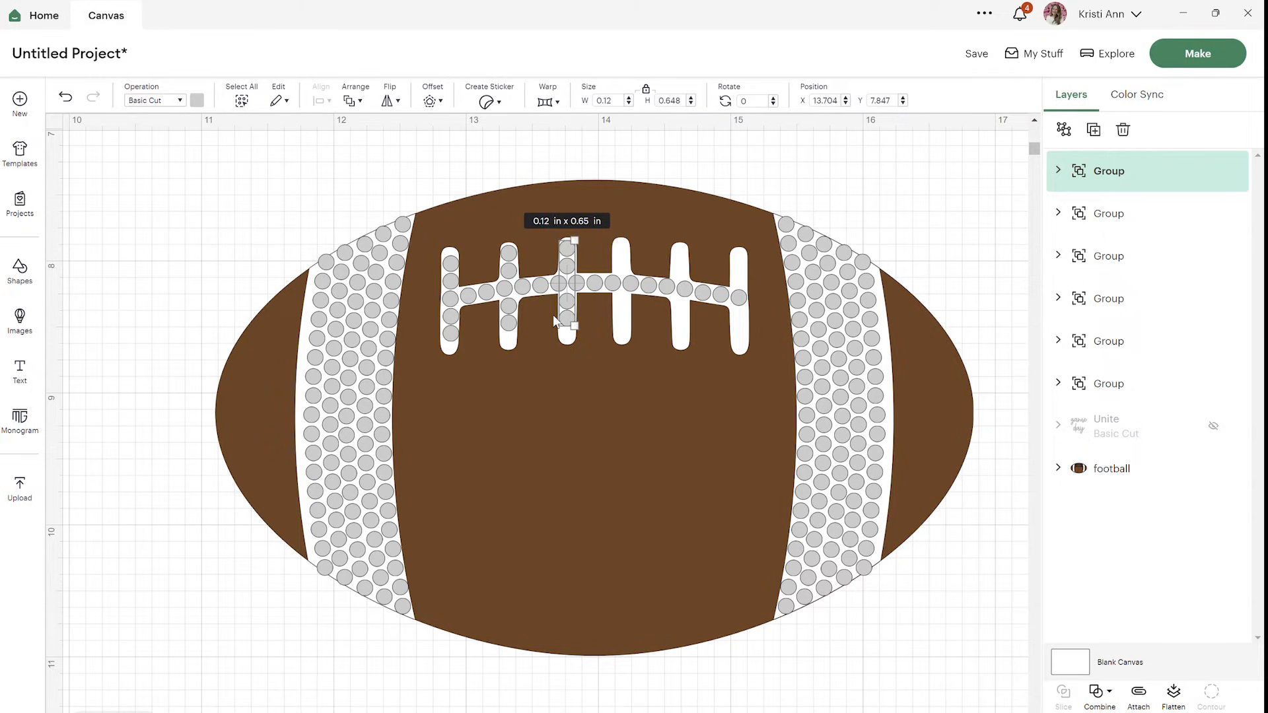
{"action": "left_click", "coordinate": [1094, 130]}
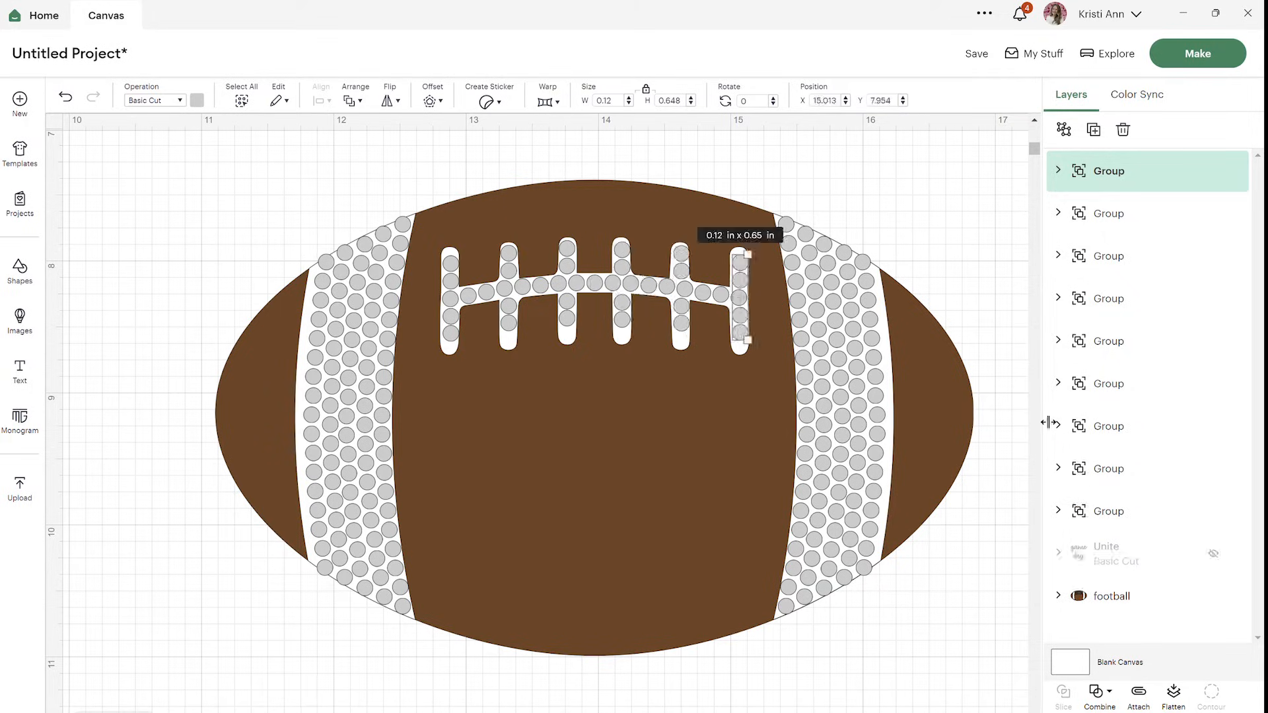
{"action": "left_click", "coordinate": [835, 175]}
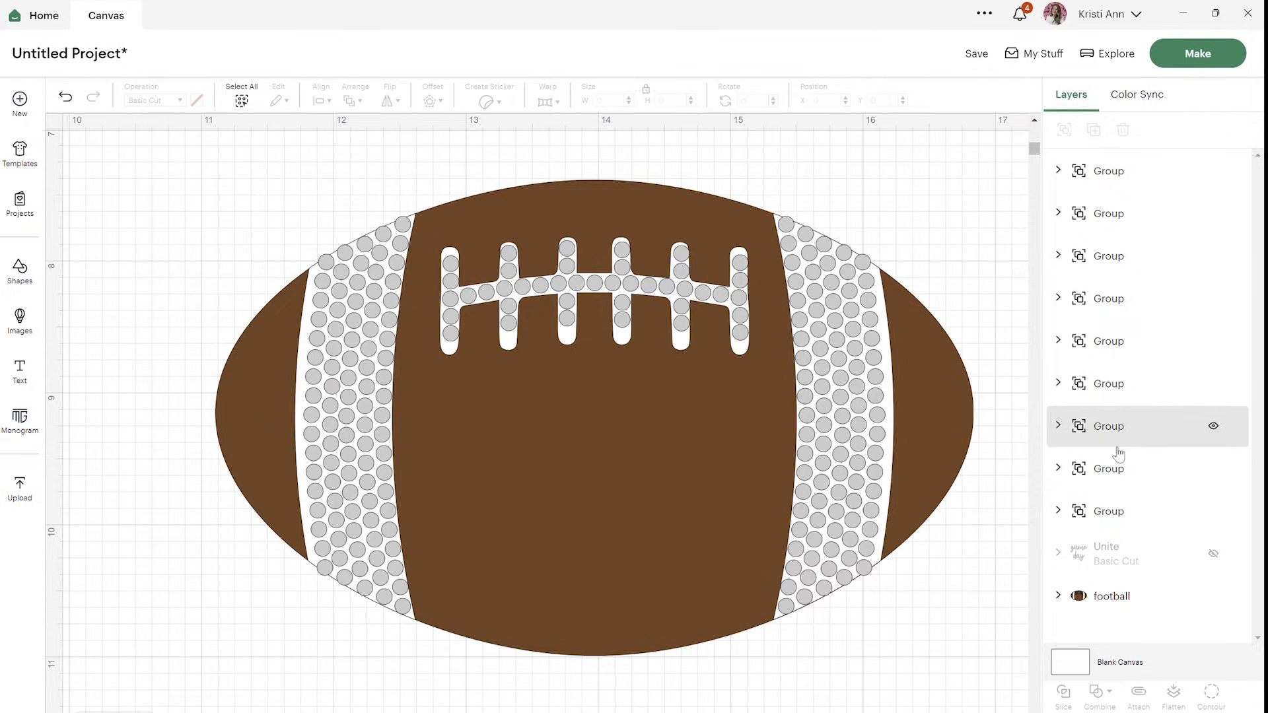
Group the lacing's crossbar circles and all six stitch groups into a single object, leaving out the two stripe groups
{"action": "left_click", "coordinate": [1151, 511]}
{"action": "left_click", "coordinate": [1142, 468]}
{"action": "left_click", "coordinate": [1137, 426]}
{"action": "left_click", "coordinate": [1127, 383], "text": "shift"}
{"action": "left_click", "coordinate": [1123, 341], "text": "shift"}
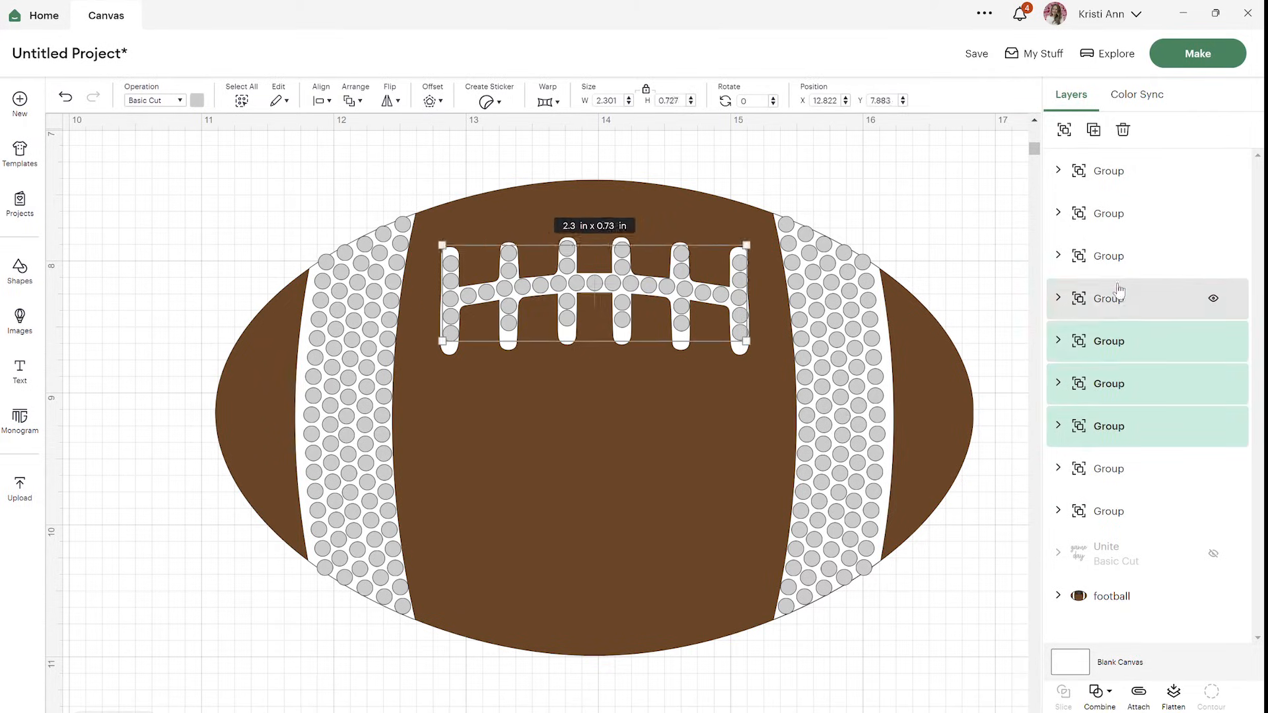
{"action": "left_click", "coordinate": [1120, 298], "text": "shift"}
{"action": "left_click", "coordinate": [1116, 256], "text": "shift"}
{"action": "left_click", "coordinate": [1114, 213], "text": "shift"}
{"action": "left_click", "coordinate": [1109, 170], "text": "shift"}
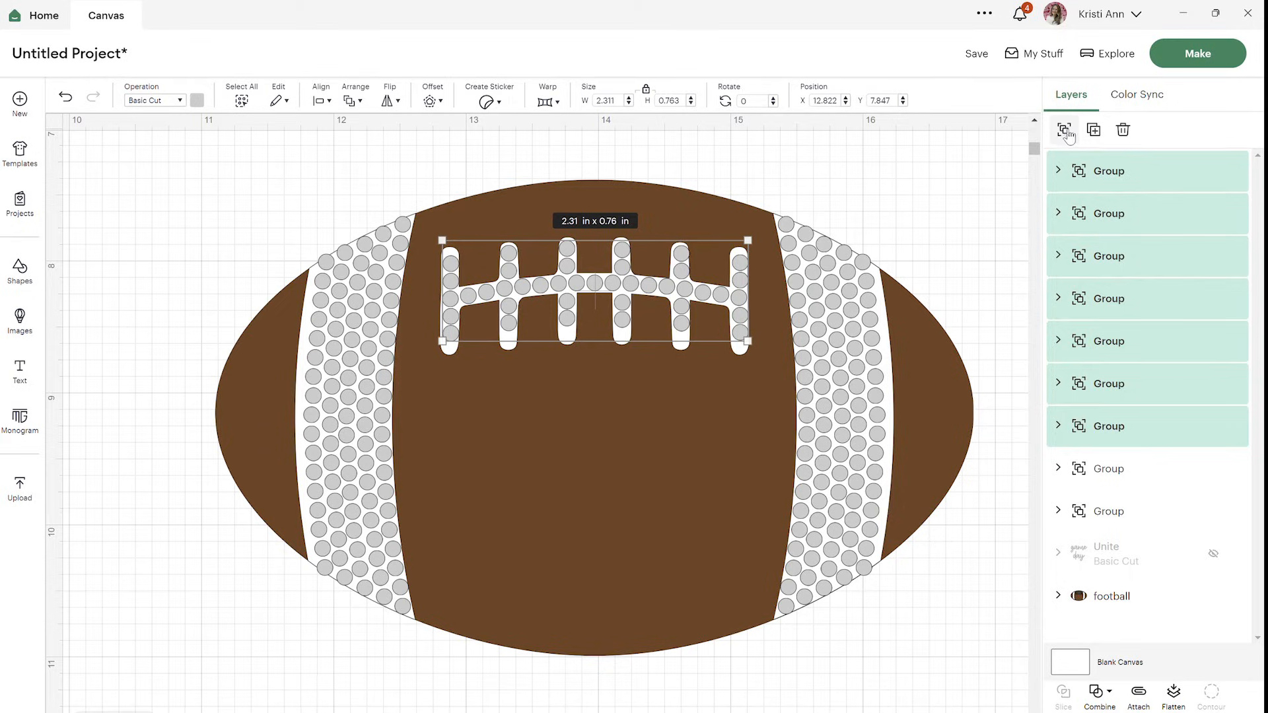
{"action": "left_click", "coordinate": [1061, 128]}
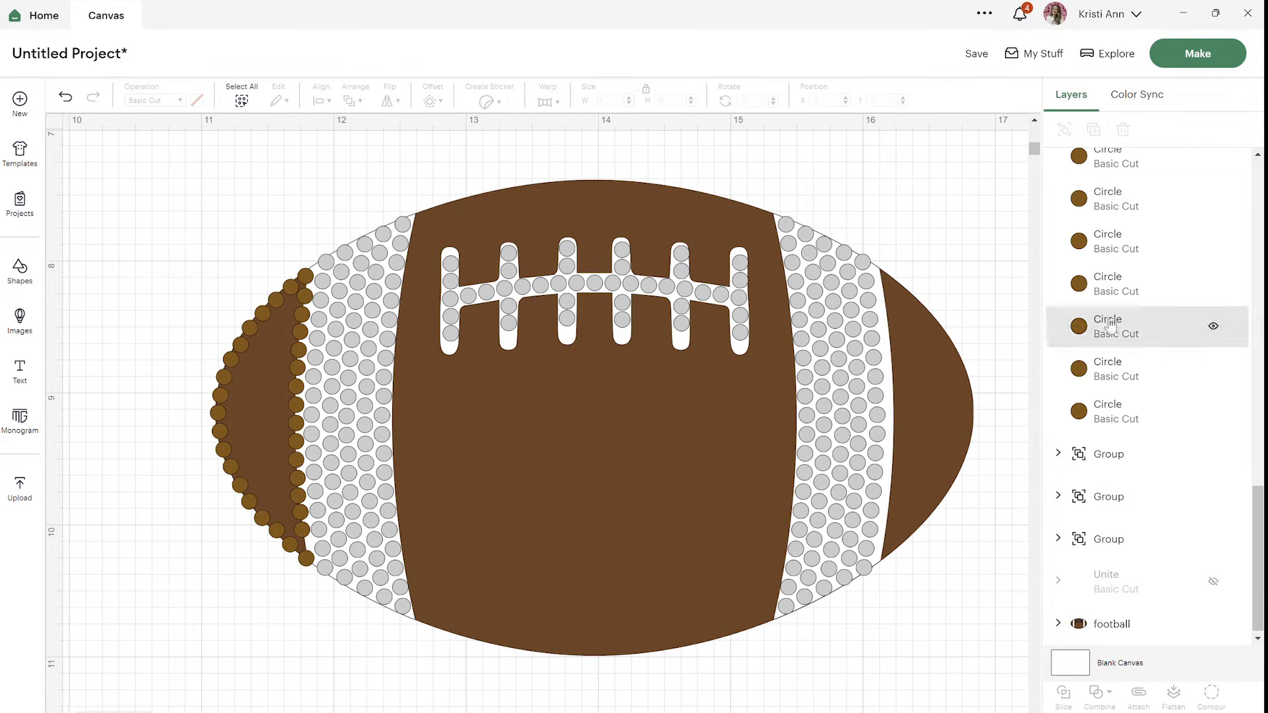
Duplicate a brown 0.12 in circle and place the copy inside the outlined left tip, near its upper end, at X 11.565, Y 8.366
{"action": "scroll", "coordinate": [1134, 330], "scroll_direction": "up", "scroll_amount": 10}
{"action": "scroll", "coordinate": [1144, 505], "scroll_direction": "down", "scroll_amount": 5}
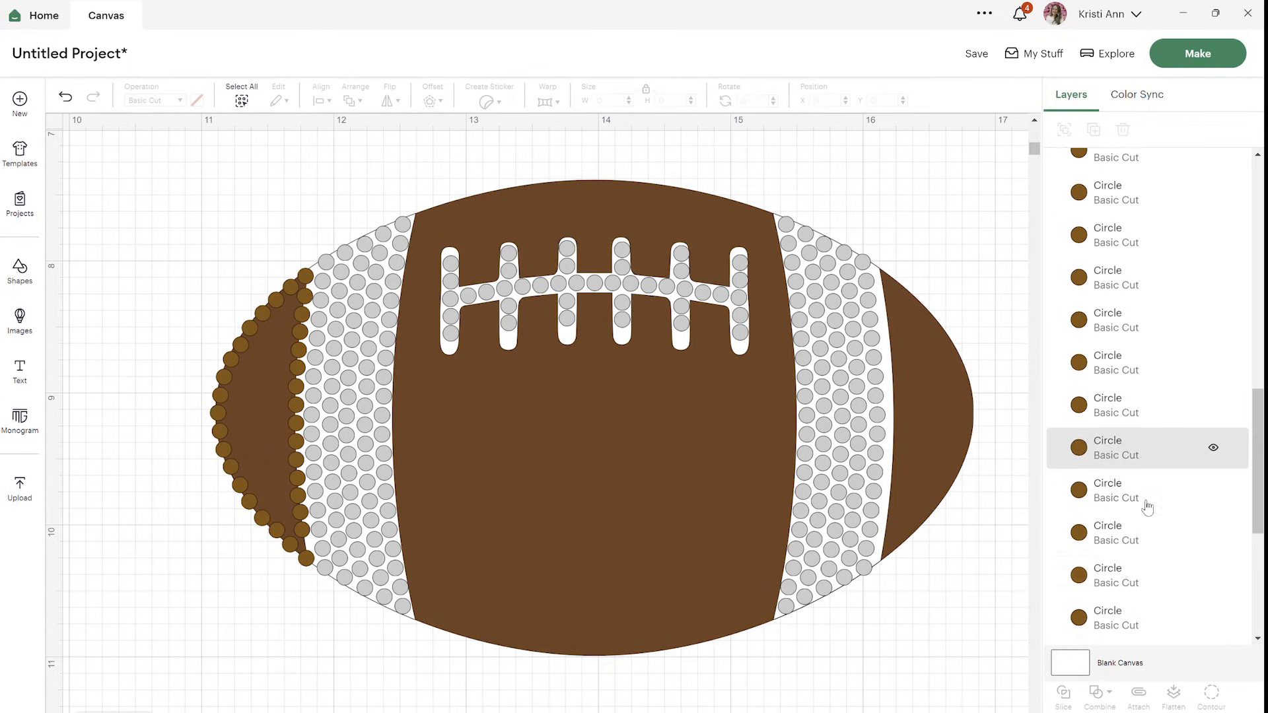
{"action": "scroll", "coordinate": [1197, 229], "scroll_direction": "up", "scroll_amount": 5}
{"action": "left_click", "coordinate": [1163, 171]}
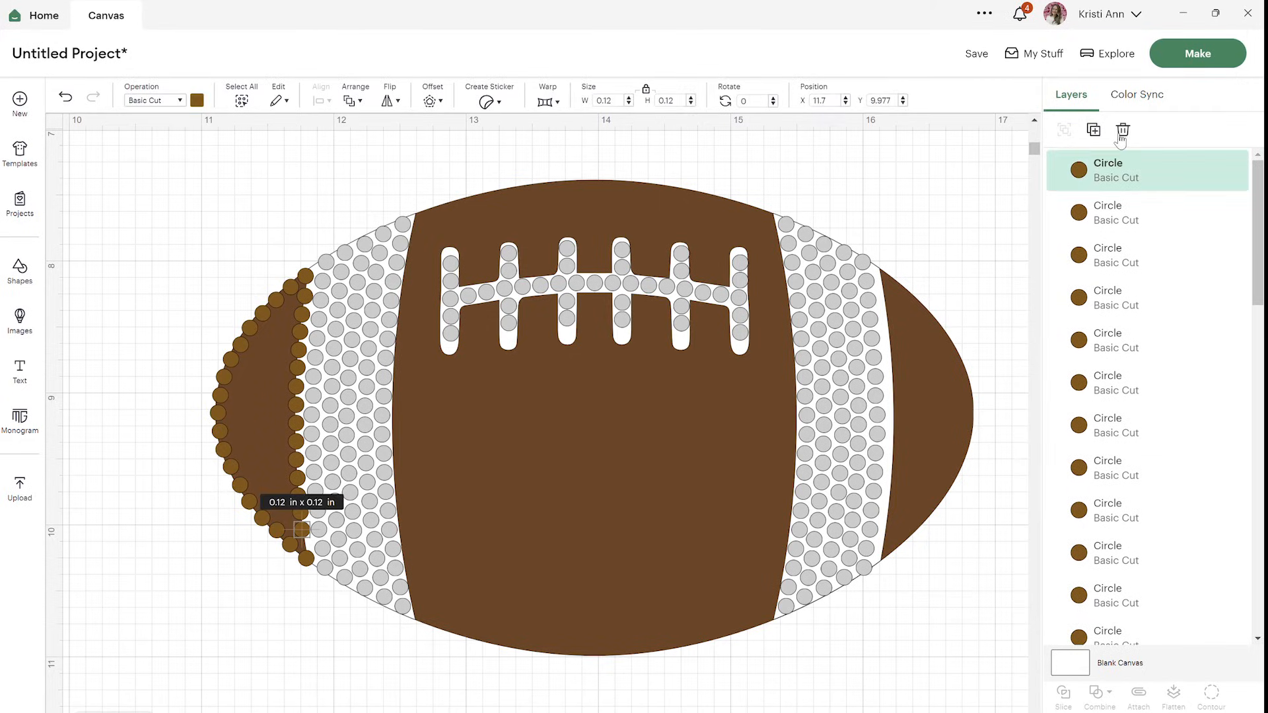
{"action": "left_click", "coordinate": [1094, 129]}
{"action": "left_click_drag", "start_coordinate": [370, 599], "coordinate": [286, 319]}
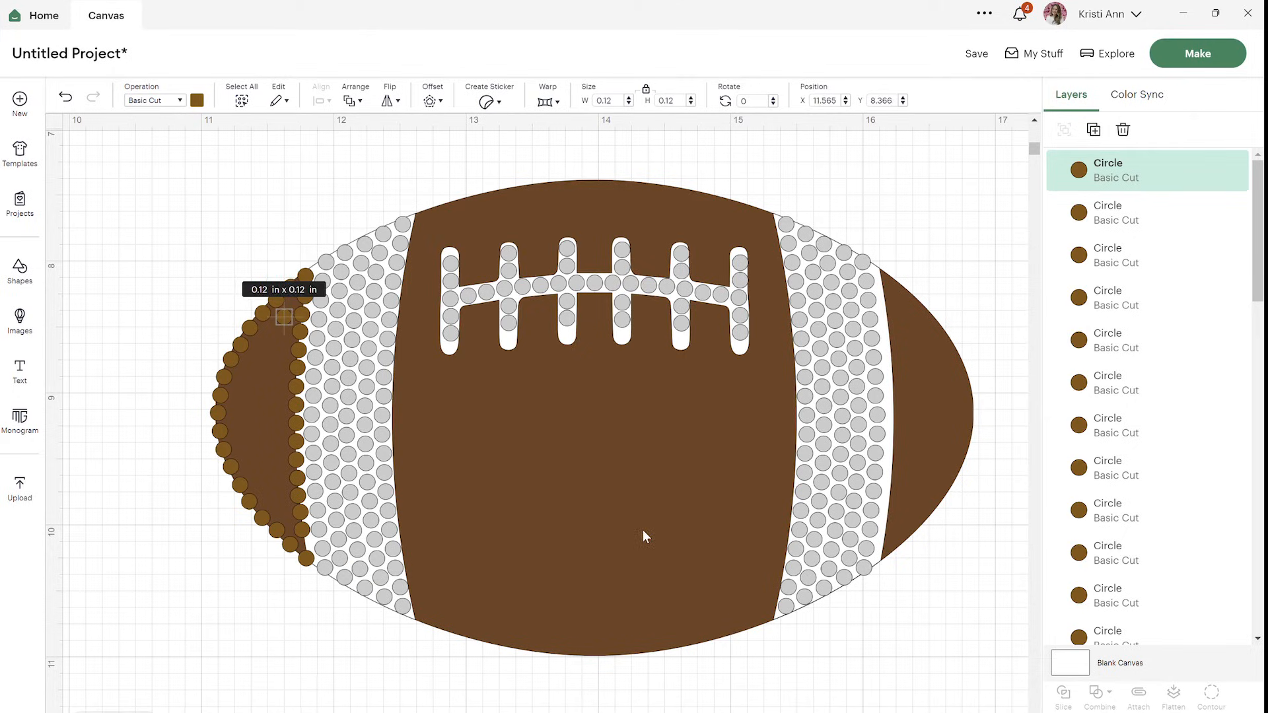
Duplicate the brown 0.12 in circle inside the left tip's upper end, placing copies at X 11.454, Y 8.463; X 11.565, Y 8.539; and X 11.371, Y 8.595
{"action": "left_click", "coordinate": [295, 307]}
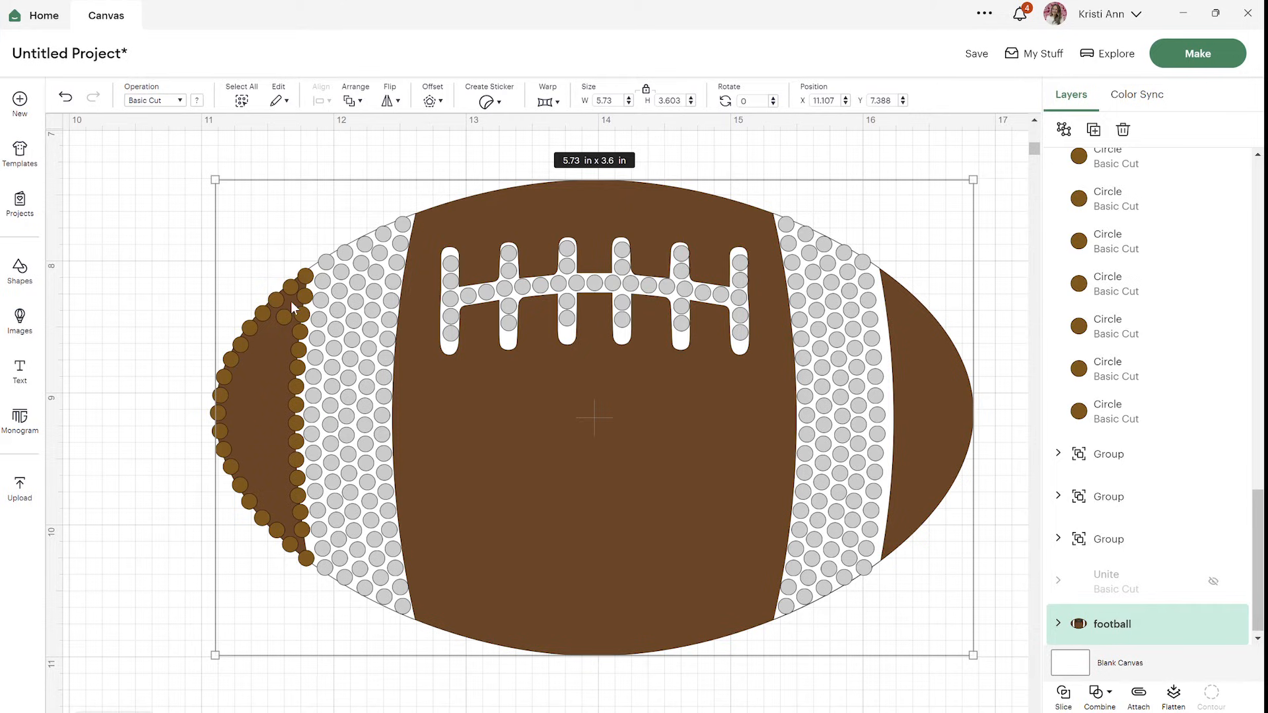
{"action": "scroll", "coordinate": [1164, 191], "scroll_direction": "up", "scroll_amount": 10}
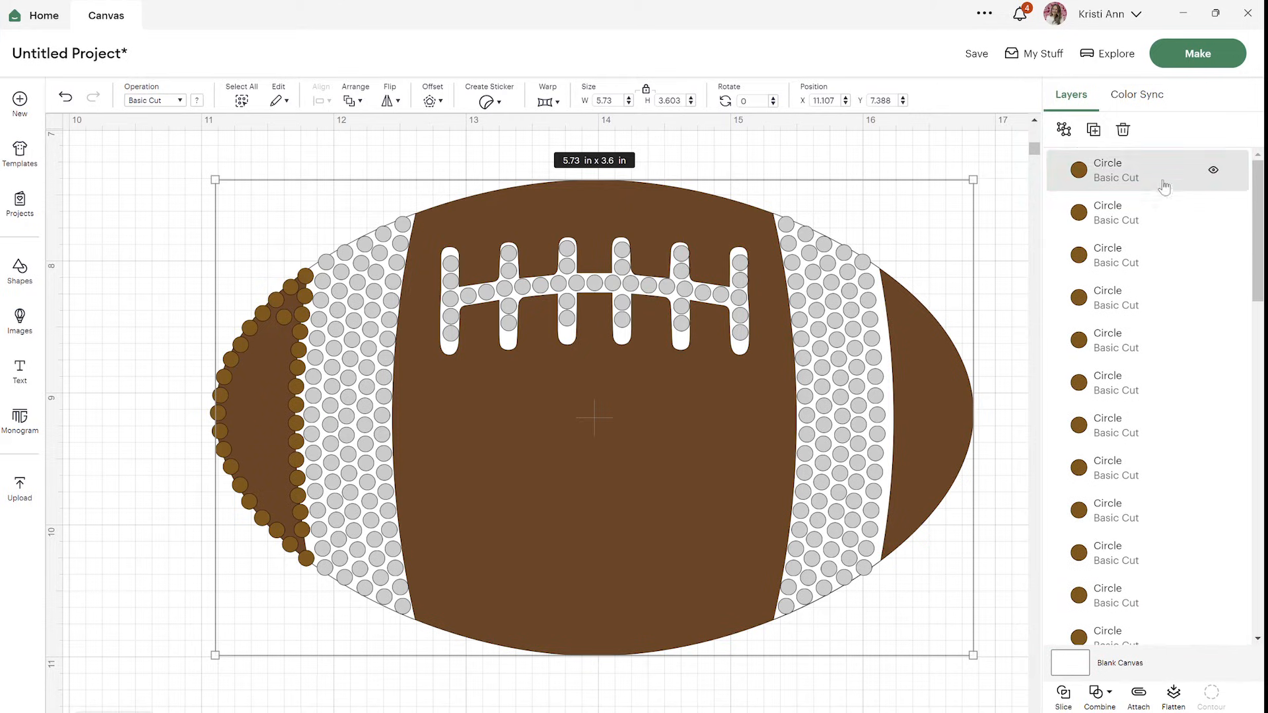
{"action": "left_click", "coordinate": [1163, 190]}
{"action": "left_click", "coordinate": [1093, 130]}
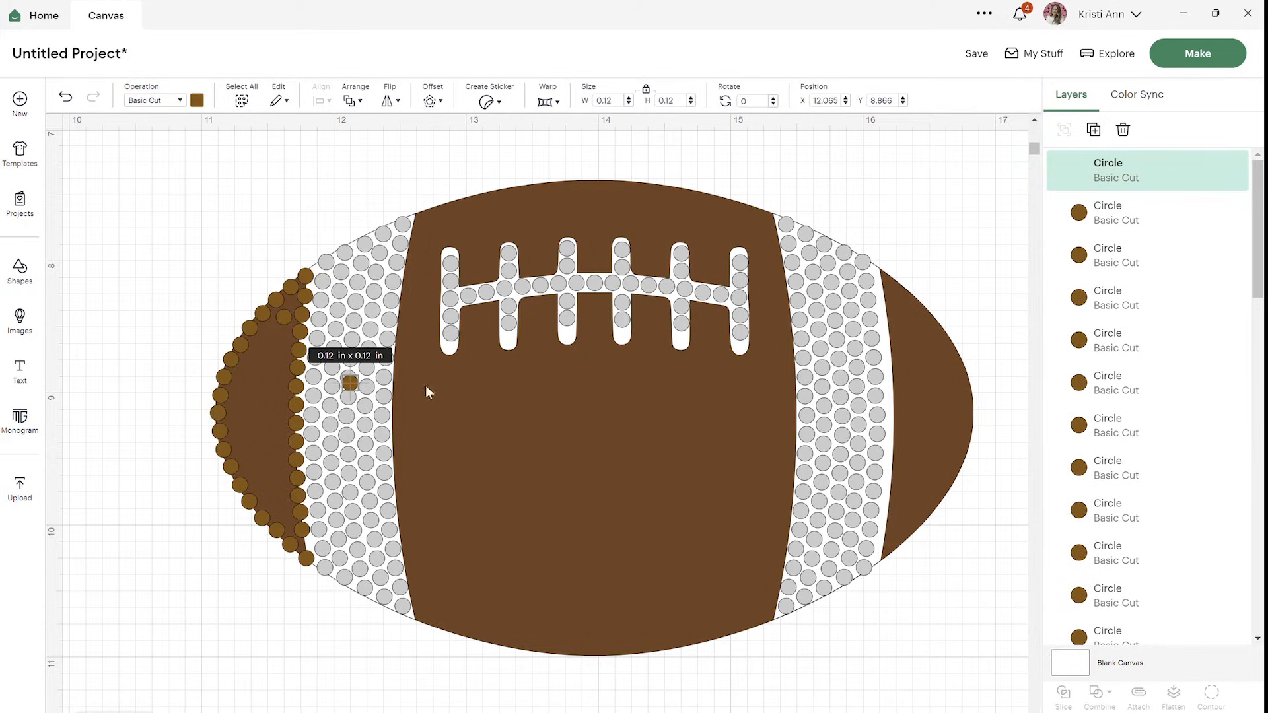
{"action": "left_click_drag", "start_coordinate": [350, 384], "coordinate": [266, 327]}
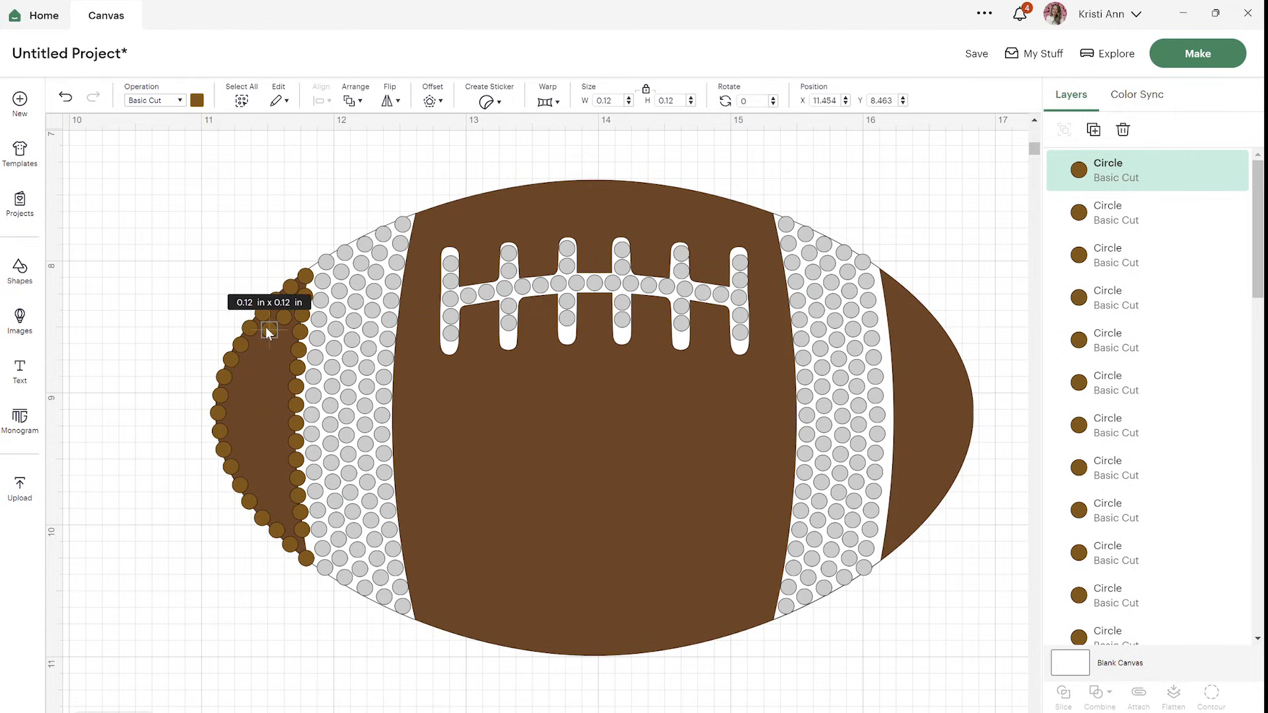
{"action": "left_click", "coordinate": [1093, 130]}
{"action": "left_click_drag", "start_coordinate": [335, 396], "coordinate": [278, 339]}
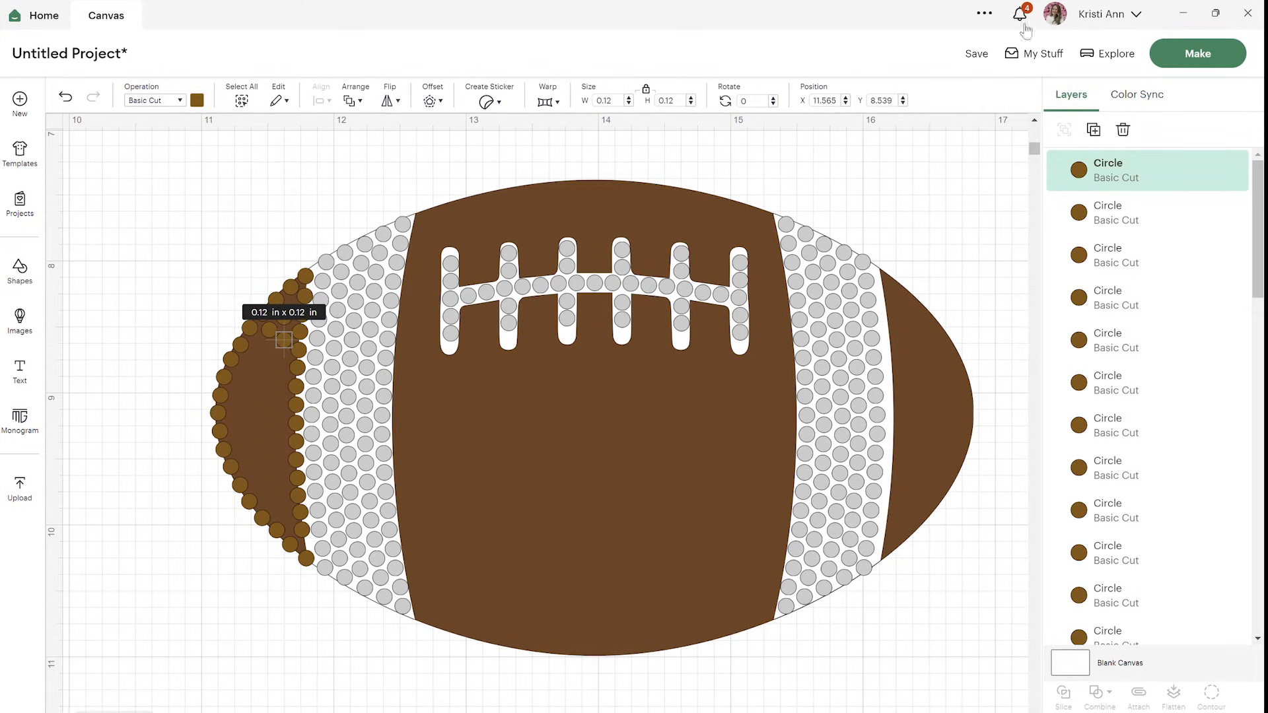
{"action": "left_click", "coordinate": [1094, 129]}
{"action": "left_click_drag", "start_coordinate": [348, 405], "coordinate": [256, 343]}
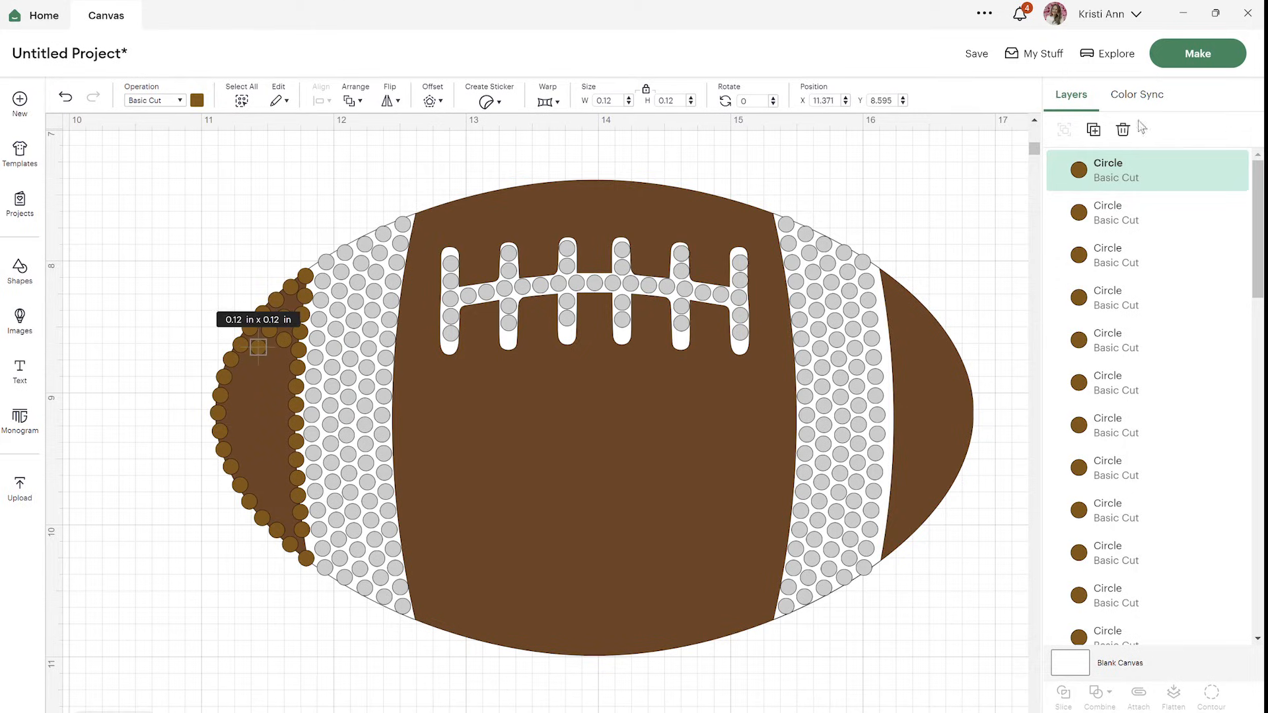
Continue filling the left tip downward with brown circle copies, including ones at X 11.509, Y 8.664 and X 11.537, Y 8.817
{"action": "left_click", "coordinate": [1093, 130]}
{"action": "left_click_drag", "start_coordinate": [324, 412], "coordinate": [277, 354]}
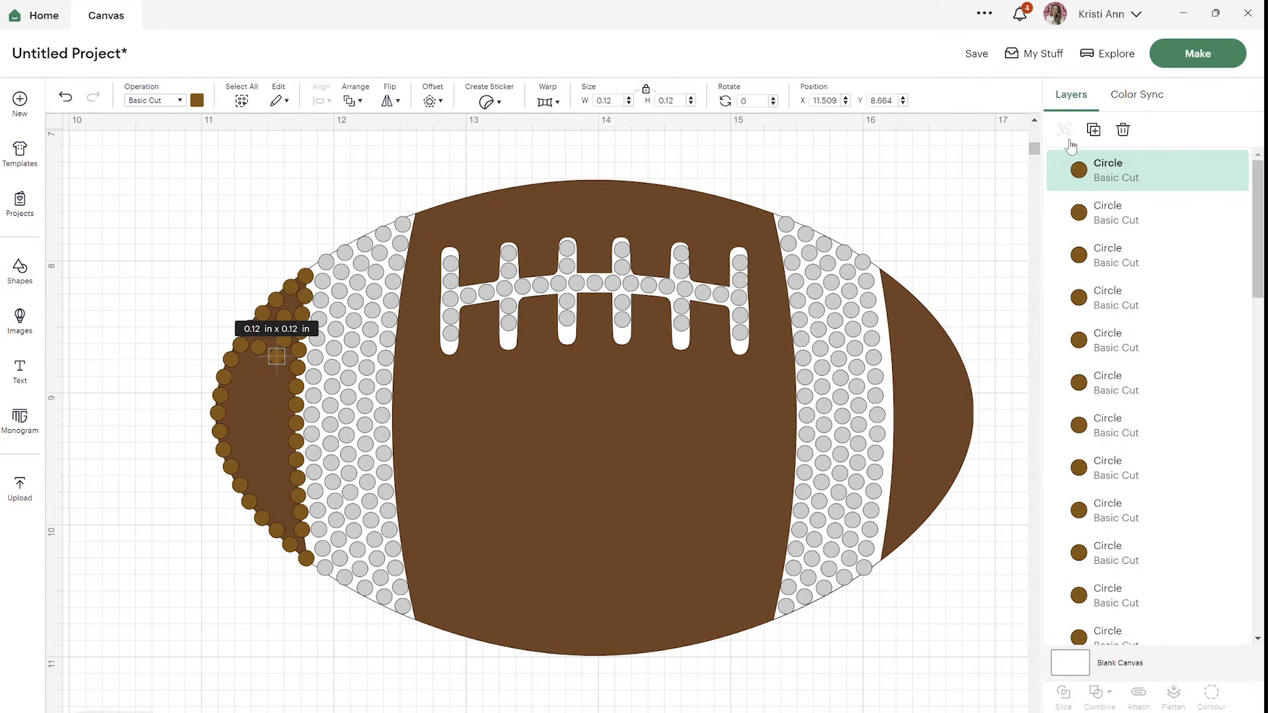
{"action": "left_click", "coordinate": [1094, 129]}
{"action": "left_click_drag", "start_coordinate": [344, 423], "coordinate": [280, 373]}
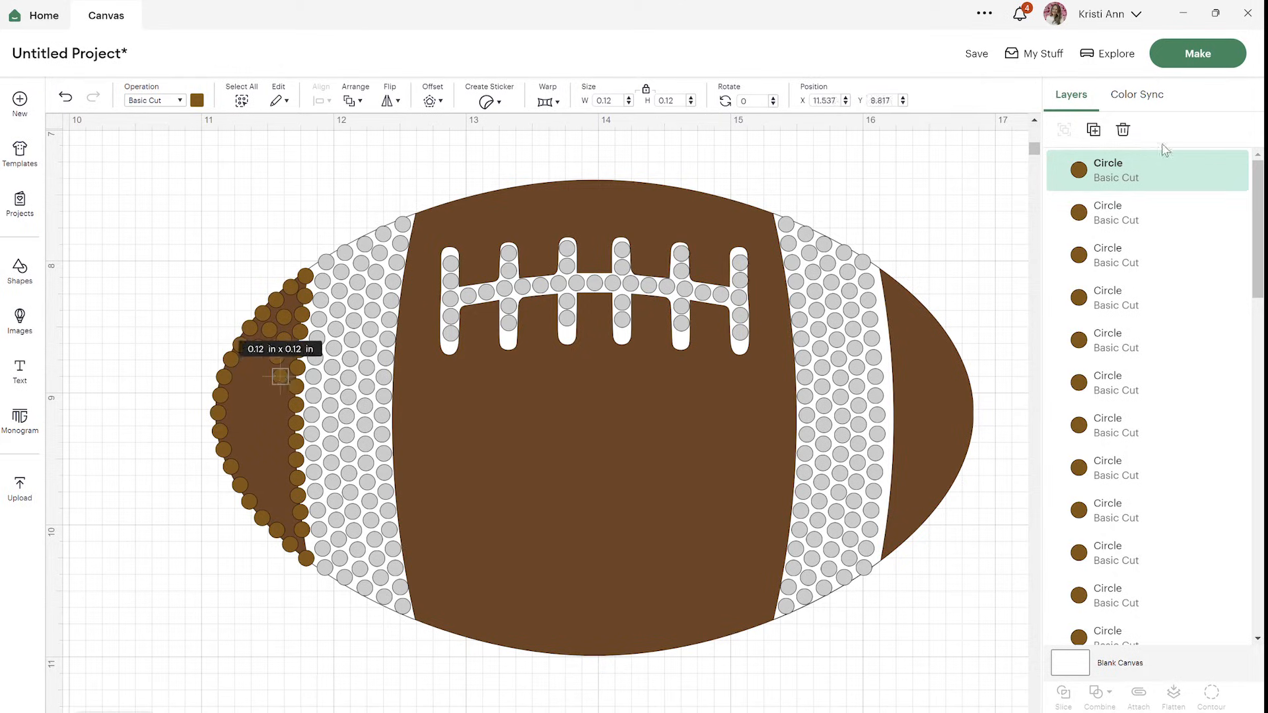
{"action": "left_click", "coordinate": [1094, 130]}
{"action": "left_click_drag", "start_coordinate": [347, 441], "coordinate": [261, 366]}
{"action": "left_click", "coordinate": [1094, 129]}
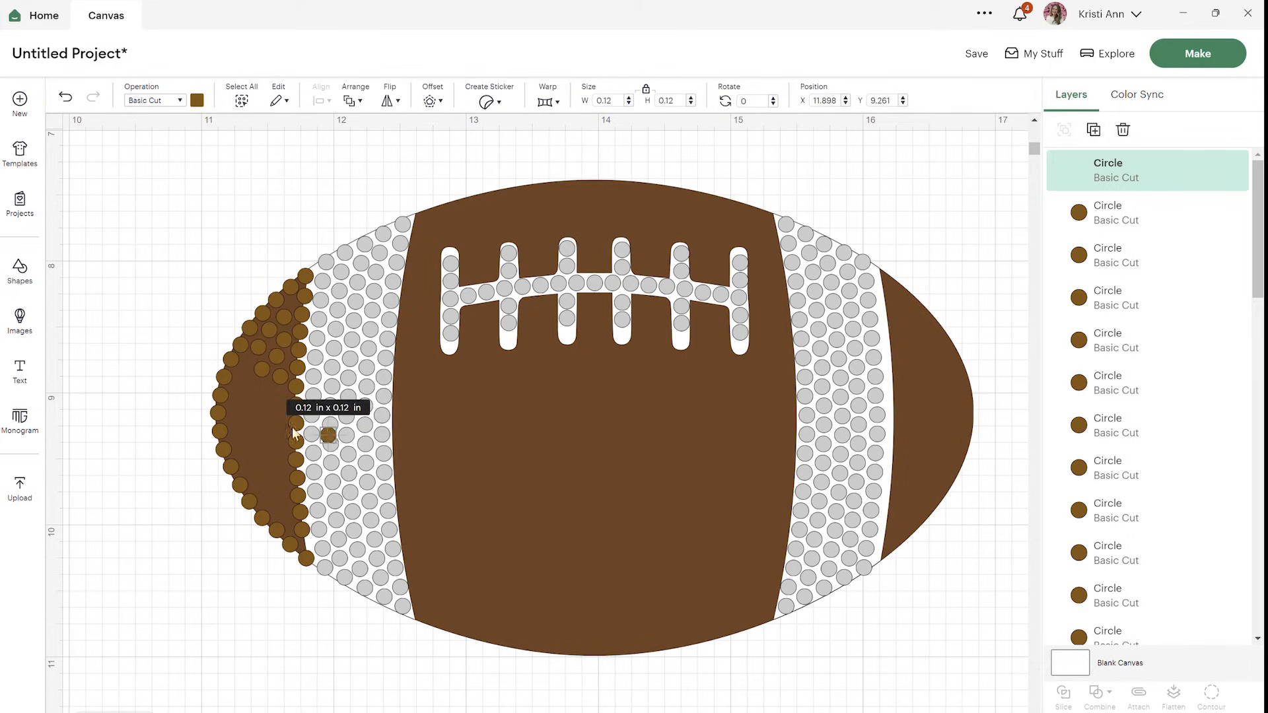
{"action": "left_click_drag", "start_coordinate": [328, 437], "coordinate": [245, 363]}
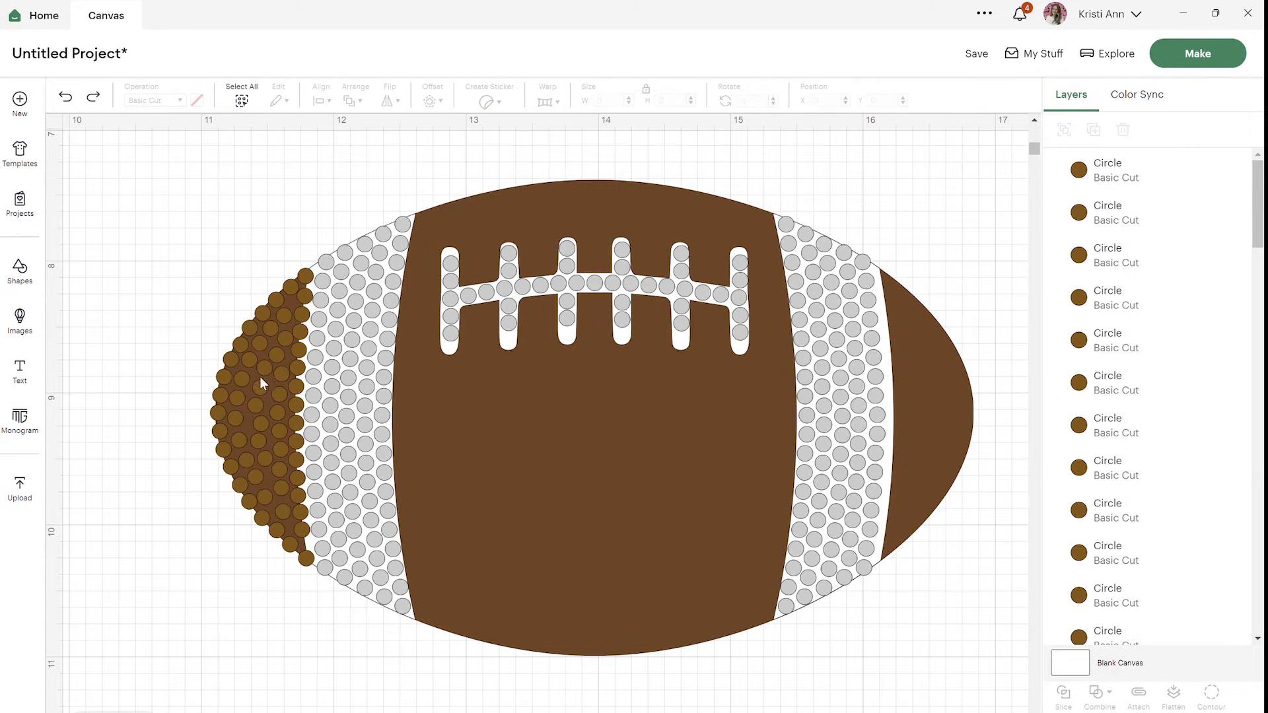
Temporarily hide the football image to check the spacing of the circles, and show it again
{"action": "scroll", "coordinate": [1149, 553], "scroll_direction": "down", "scroll_amount": 5}
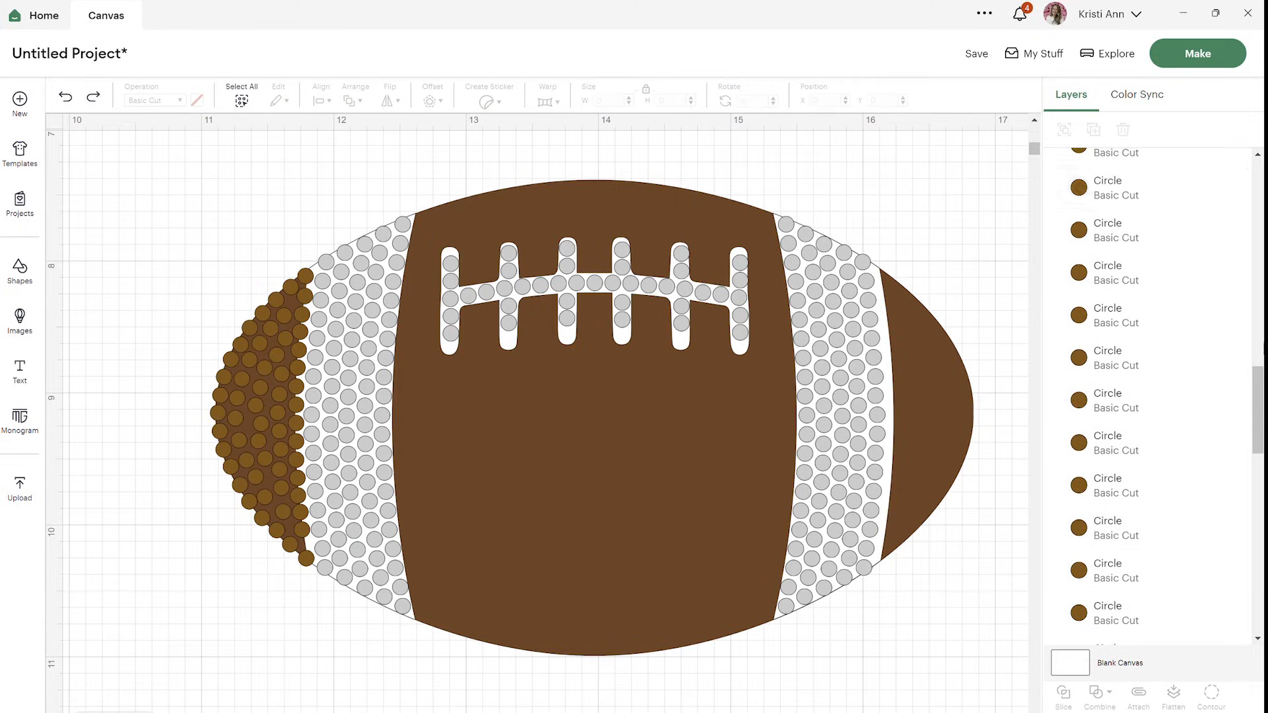
{"action": "scroll", "coordinate": [1149, 528], "scroll_direction": "down", "scroll_amount": 5}
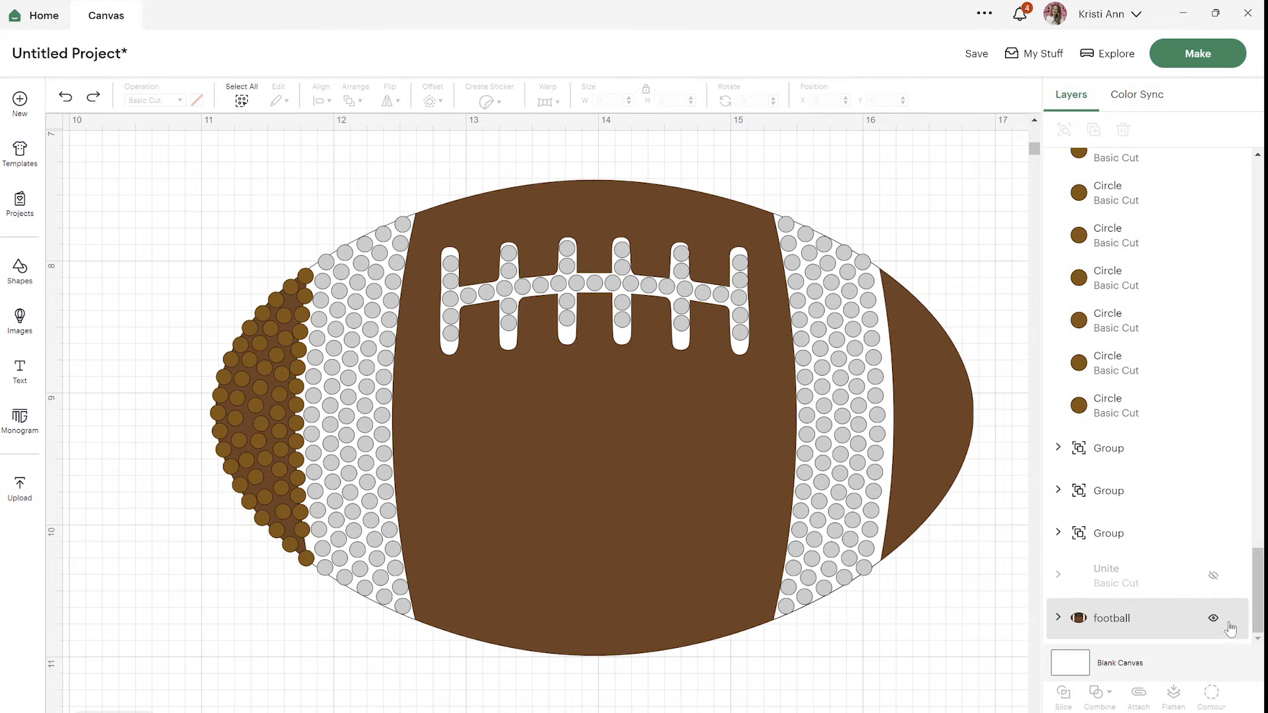
{"action": "left_click", "coordinate": [1215, 618]}
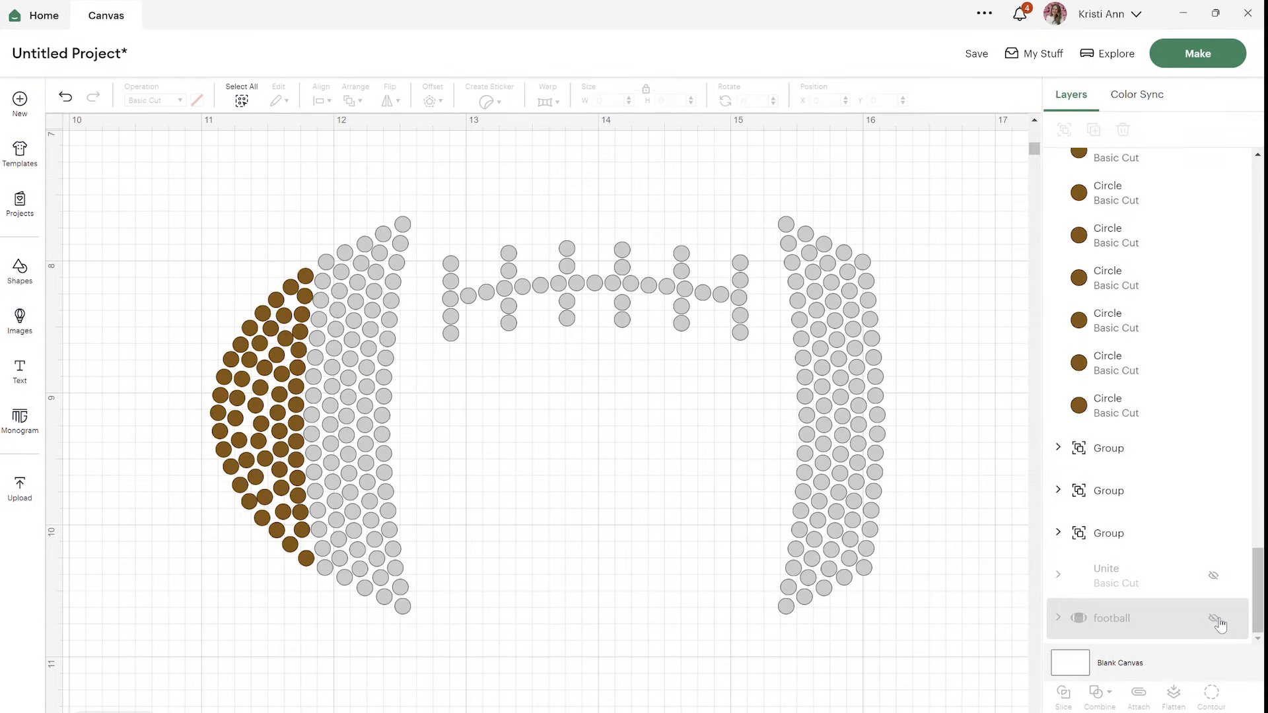
{"action": "left_click", "coordinate": [1214, 619]}
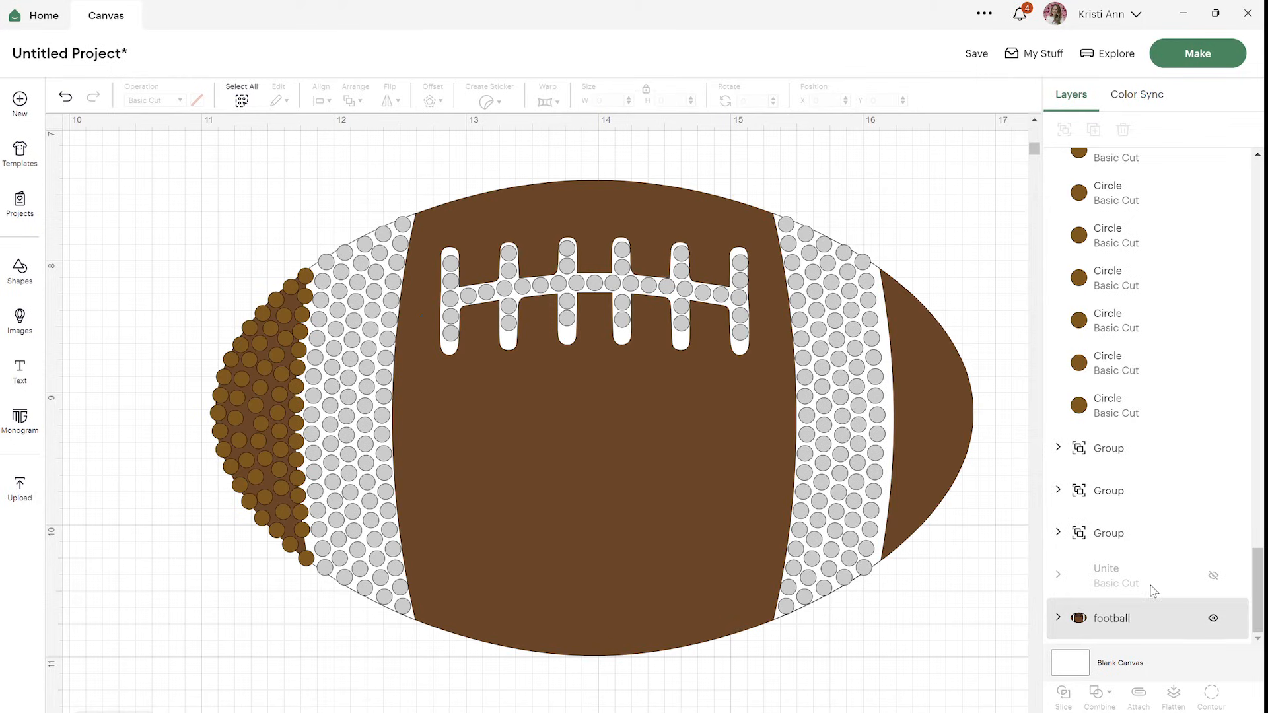
Group all the brown circles of the left tip into a single object, leaving the football image out of the selection
{"action": "left_click_drag", "start_coordinate": [157, 239], "coordinate": [339, 606]}
{"action": "scroll", "coordinate": [1196, 549], "scroll_direction": "down", "scroll_amount": 3}
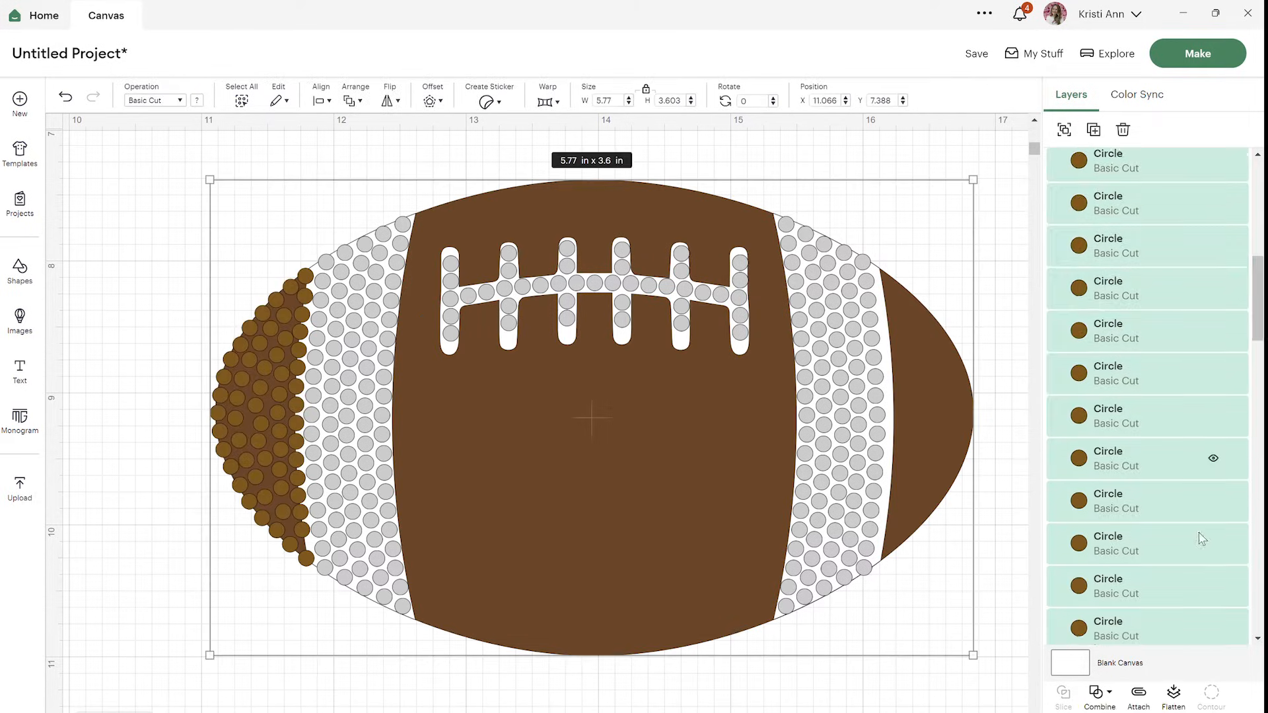
{"action": "scroll", "coordinate": [1194, 552], "scroll_direction": "down", "scroll_amount": 2}
{"action": "scroll", "coordinate": [1164, 549], "scroll_direction": "up", "scroll_amount": 6}
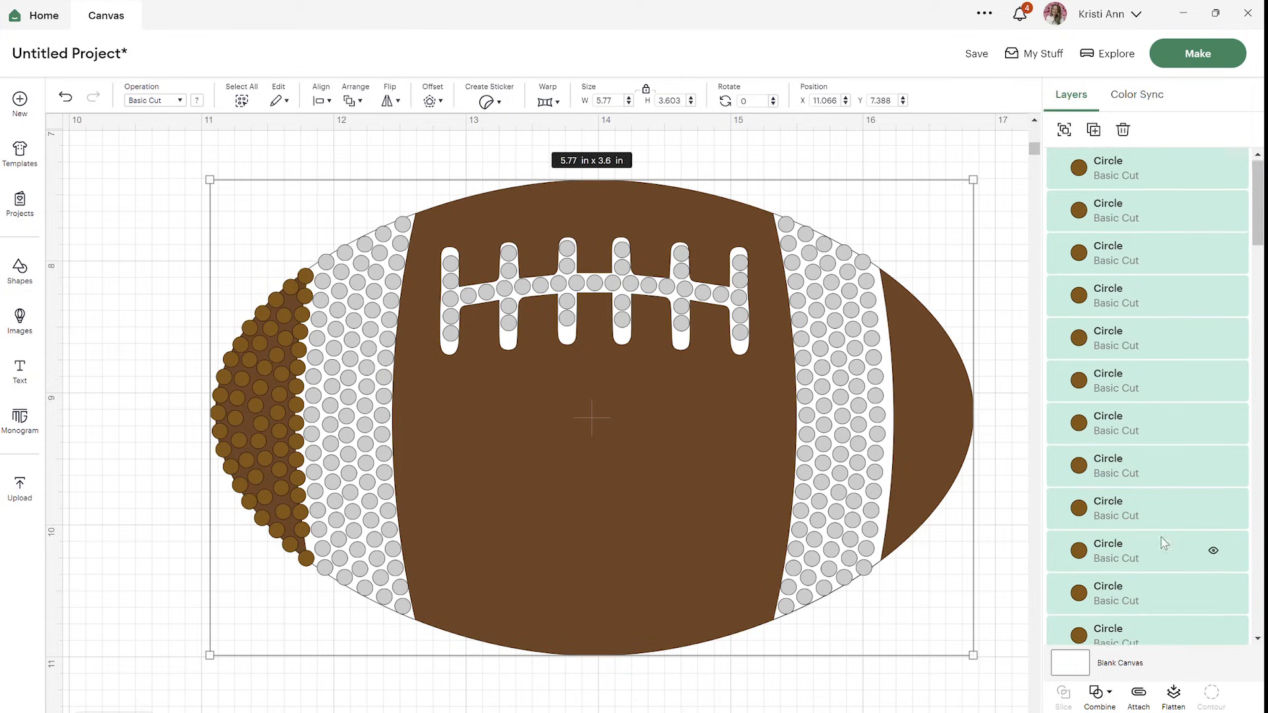
{"action": "scroll", "coordinate": [1163, 560], "scroll_direction": "down", "scroll_amount": 4}
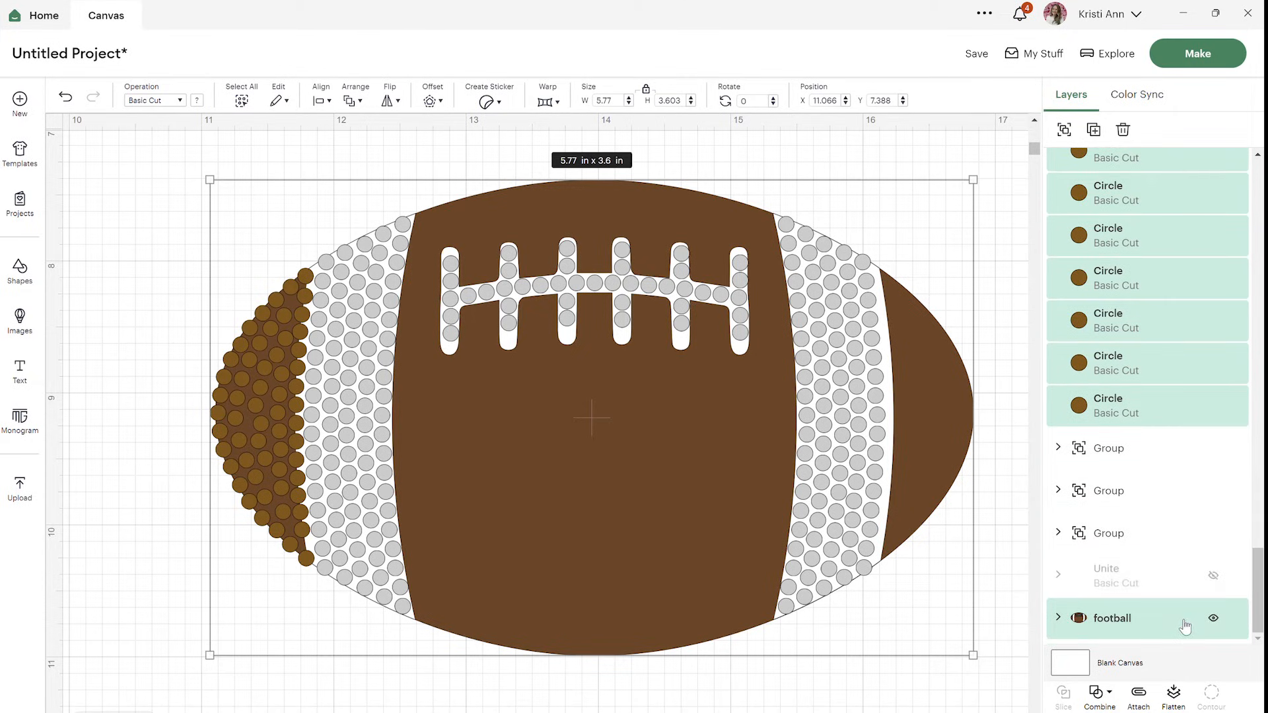
{"action": "left_click", "coordinate": [1183, 628]}
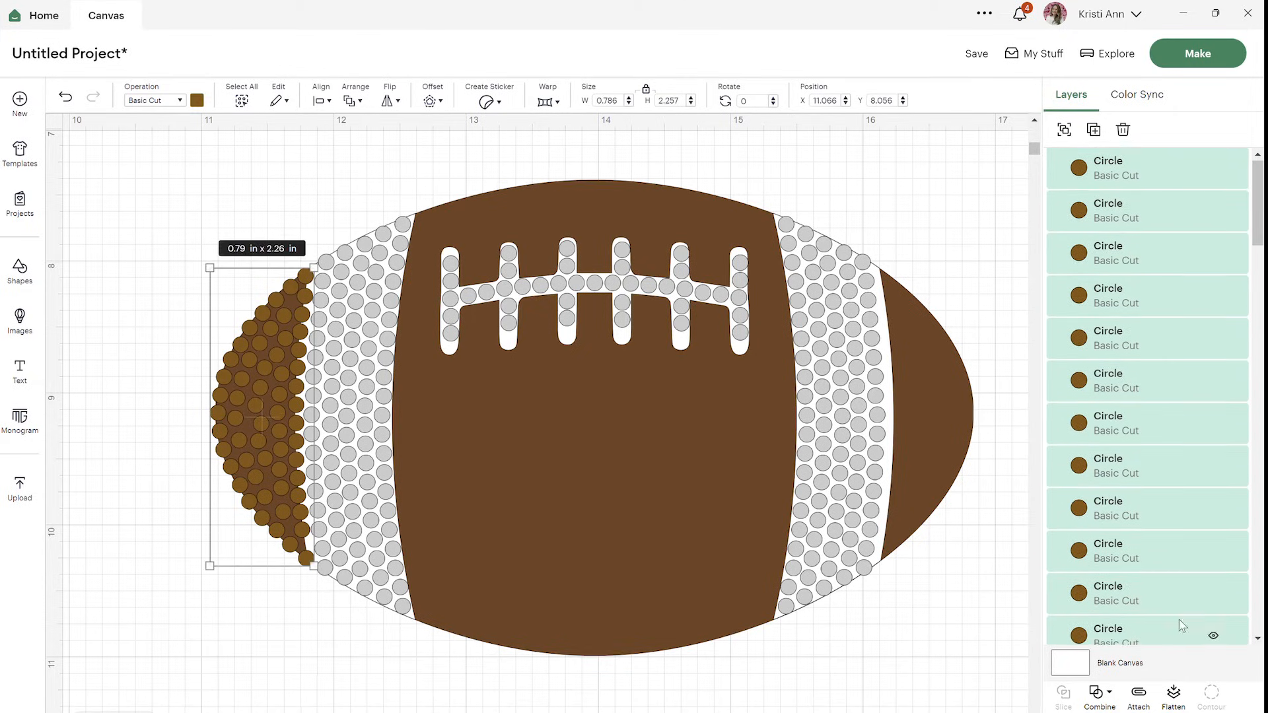
{"action": "left_click", "coordinate": [1064, 130]}
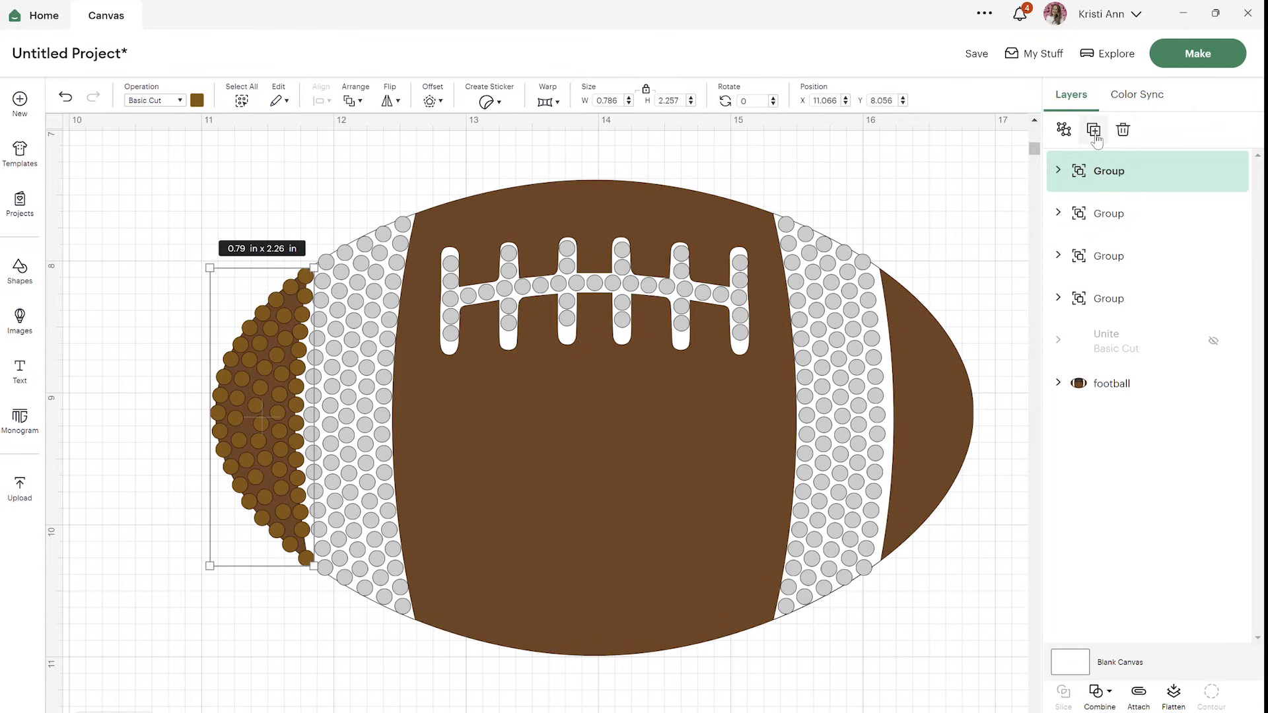
Duplicate the left tip's circle group, flip the copy horizontally and place it over the right tip at about X 16.15, Y 8.08
{"action": "left_click", "coordinate": [1093, 132]}
{"action": "left_click", "coordinate": [393, 102]}
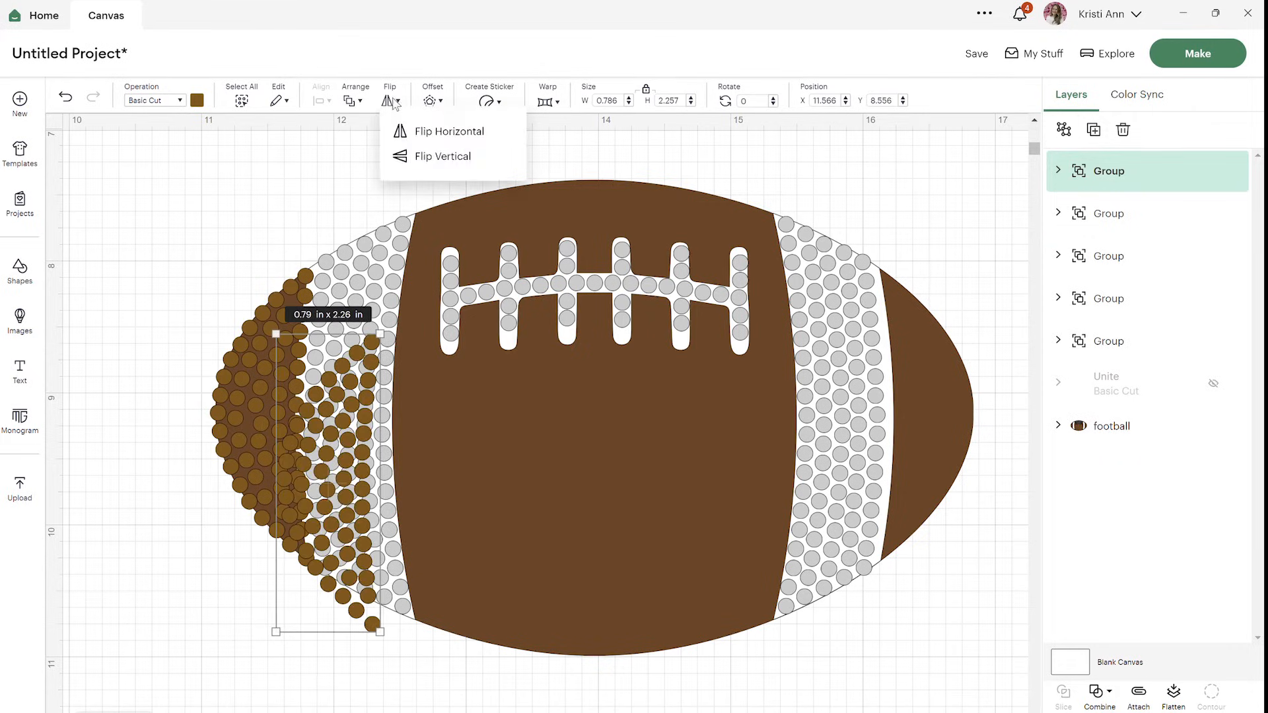
{"action": "left_click", "coordinate": [454, 139]}
{"action": "left_click_drag", "start_coordinate": [360, 450], "coordinate": [973, 390]}
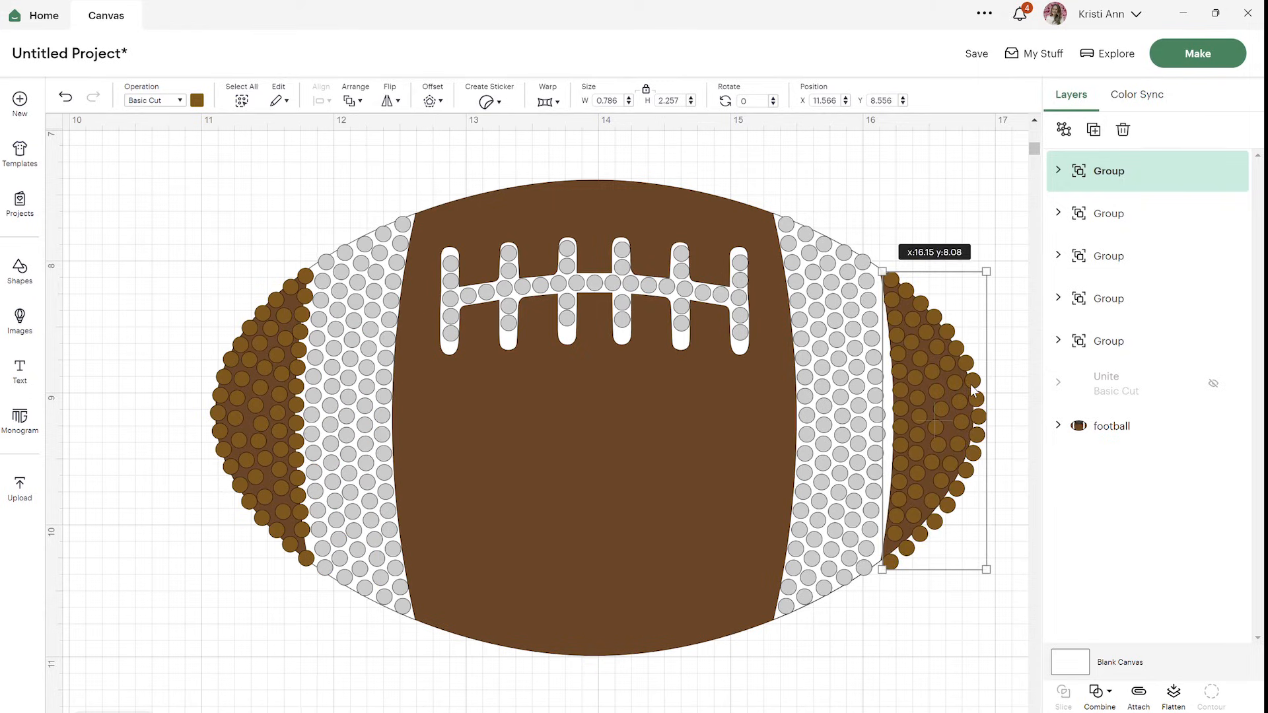
Center the two tip groups vertically with each other and nudge both up to Y 8.05
{"action": "left_click", "coordinate": [273, 299], "text": "shift"}
{"action": "left_click", "coordinate": [321, 101]}
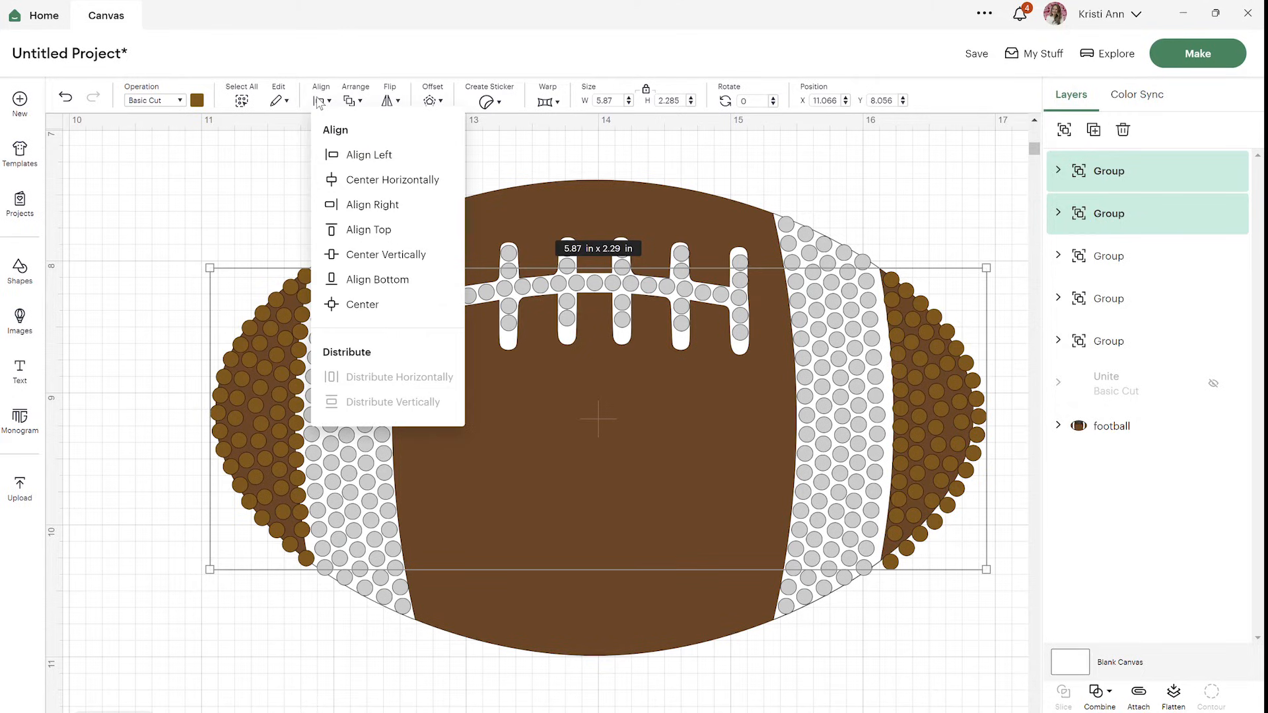
{"action": "left_click", "coordinate": [410, 263]}
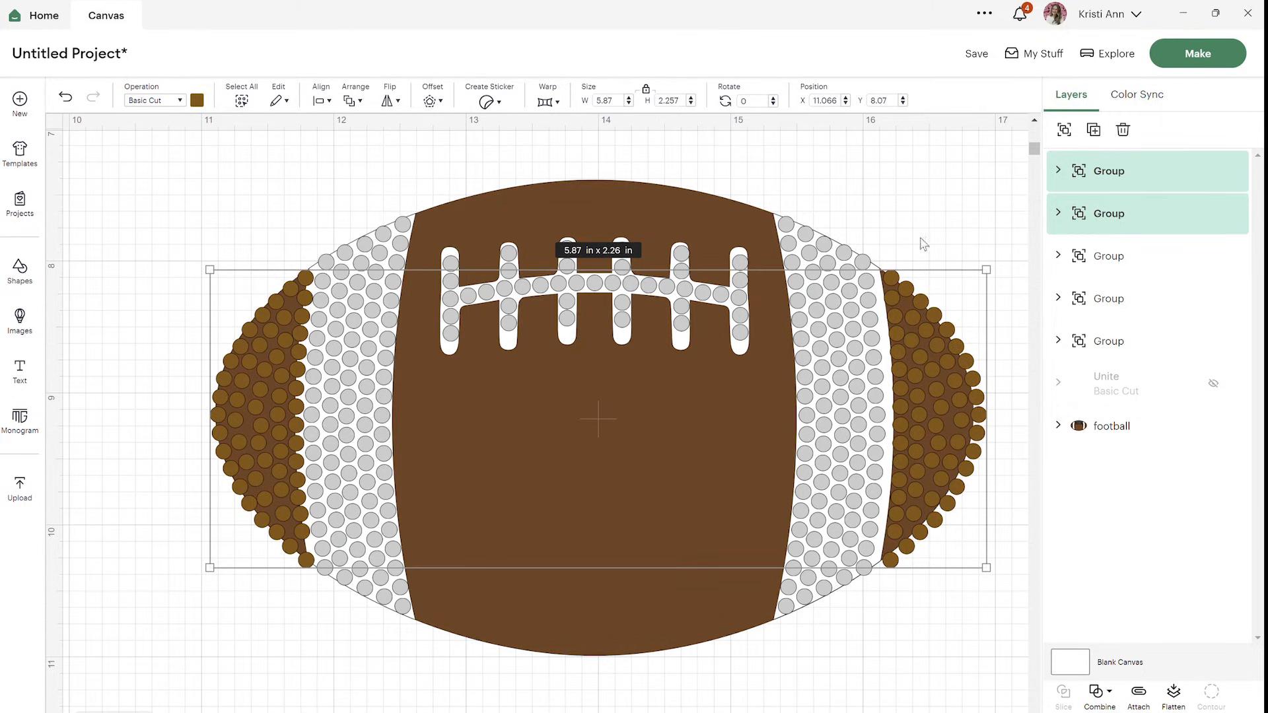
{"action": "key", "text": "Up"}
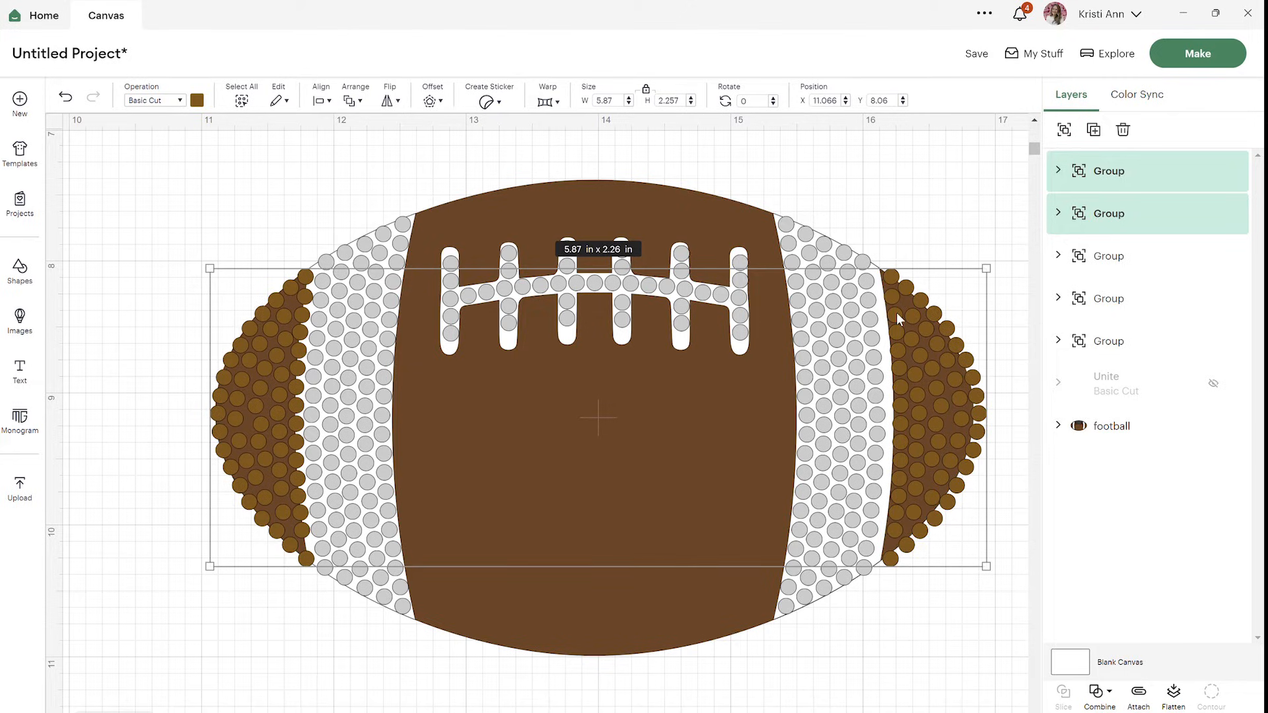
{"action": "key", "text": "Up"}
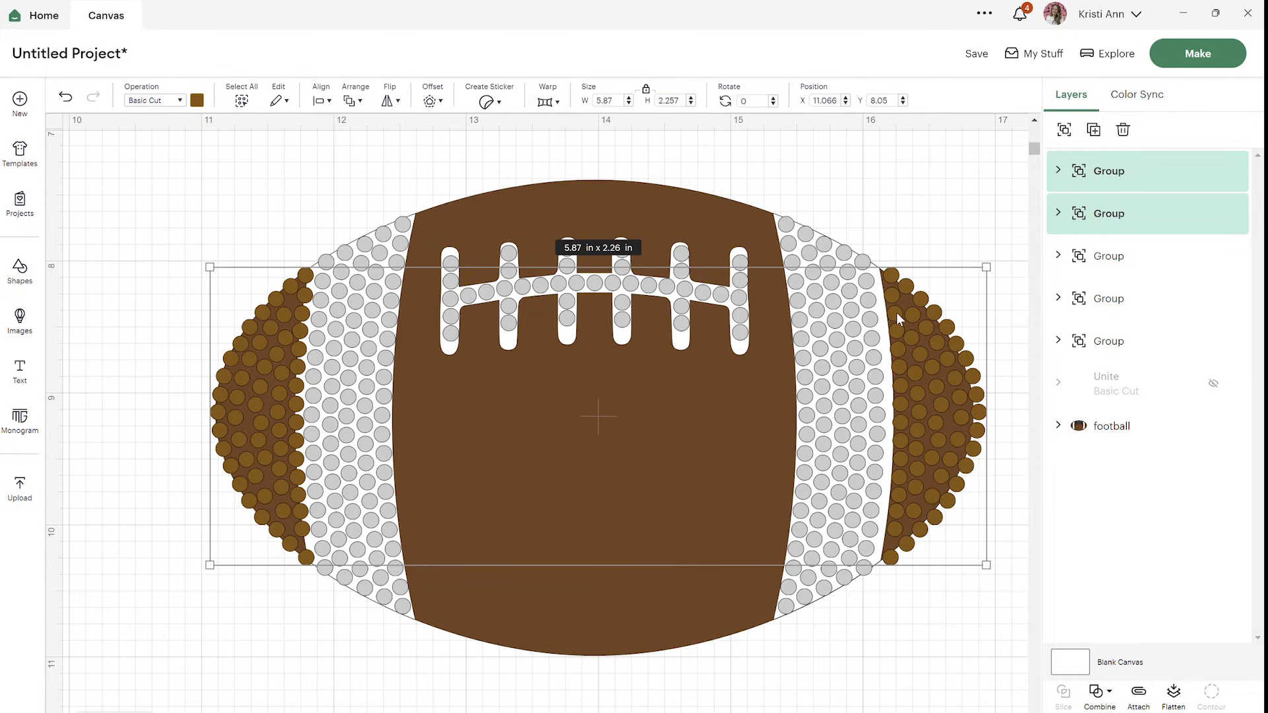
Nudge only the right tip's circle group left in small increments to fit it within the football's outline
{"action": "left_click", "coordinate": [905, 176]}
{"action": "left_click", "coordinate": [982, 404]}
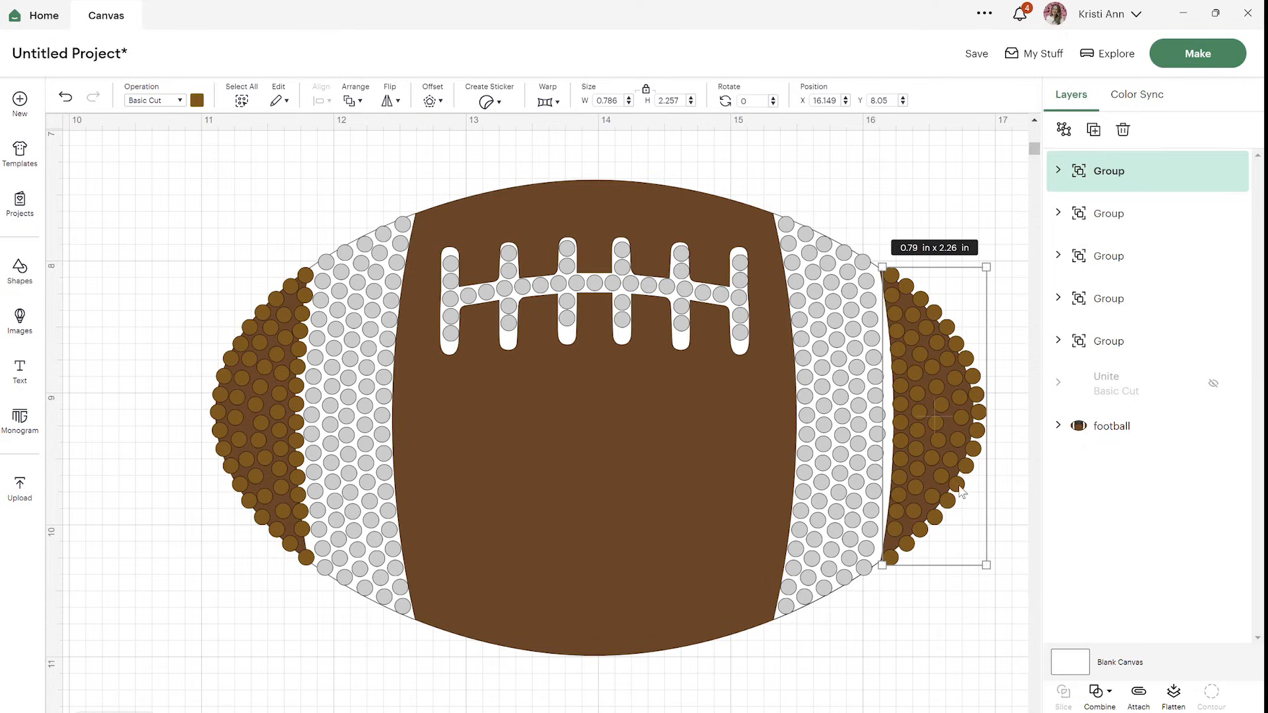
{"action": "key", "text": "Left"}
{"action": "key", "text": "Left"}
{"action": "key", "text": "Left"}
{"action": "key", "text": "Left"}
{"action": "key", "text": "Left"}
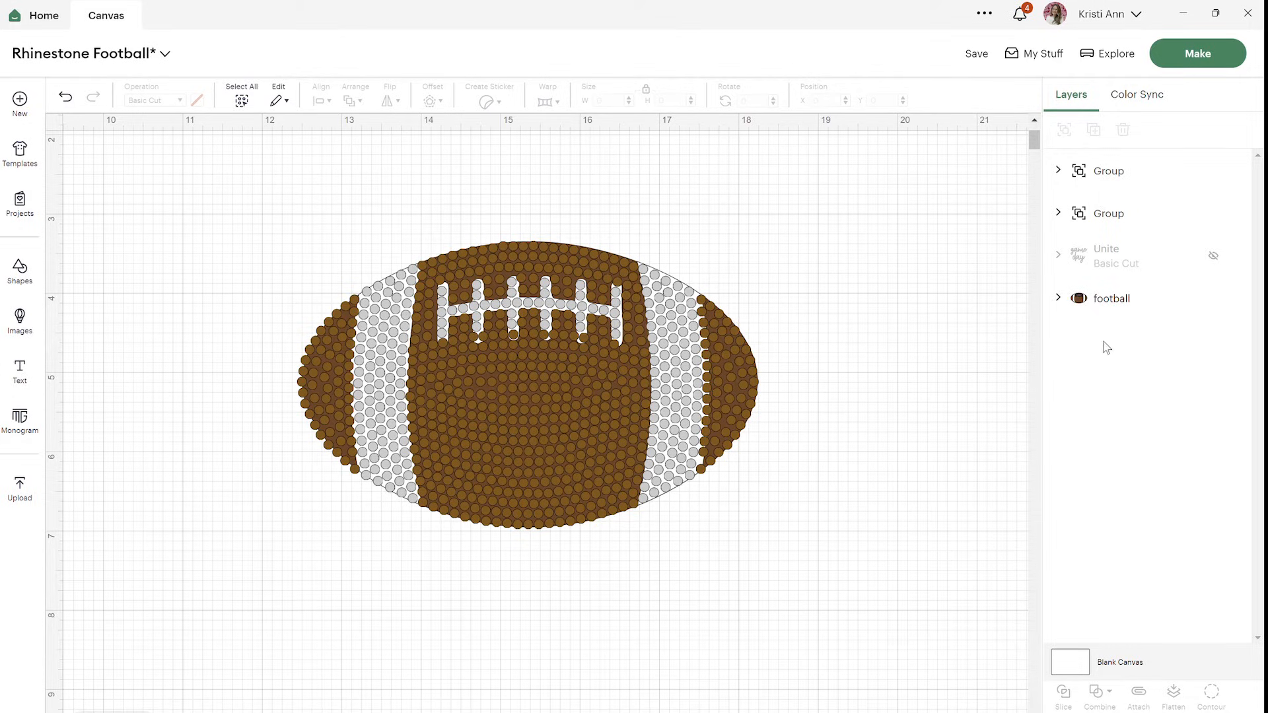
Check the separate white and brown circle groups, and hide the football image so only the circles show
{"action": "left_click", "coordinate": [1131, 185]}
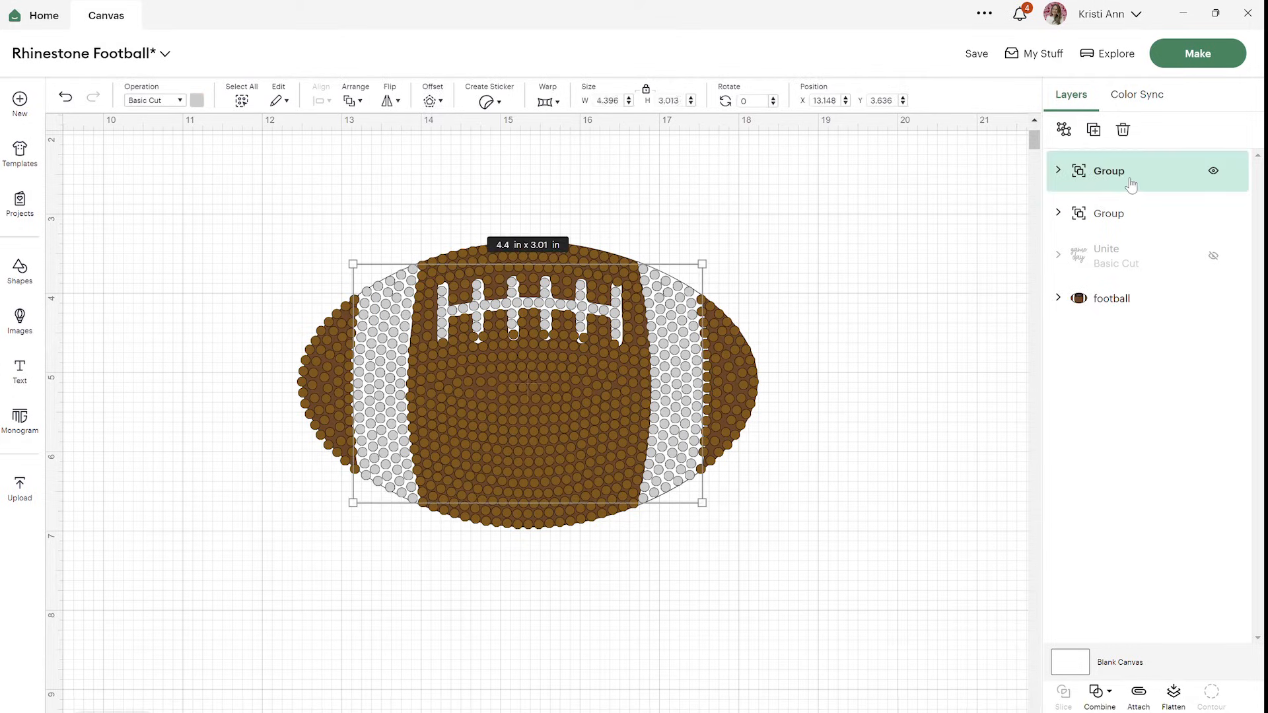
{"action": "left_click", "coordinate": [1139, 221]}
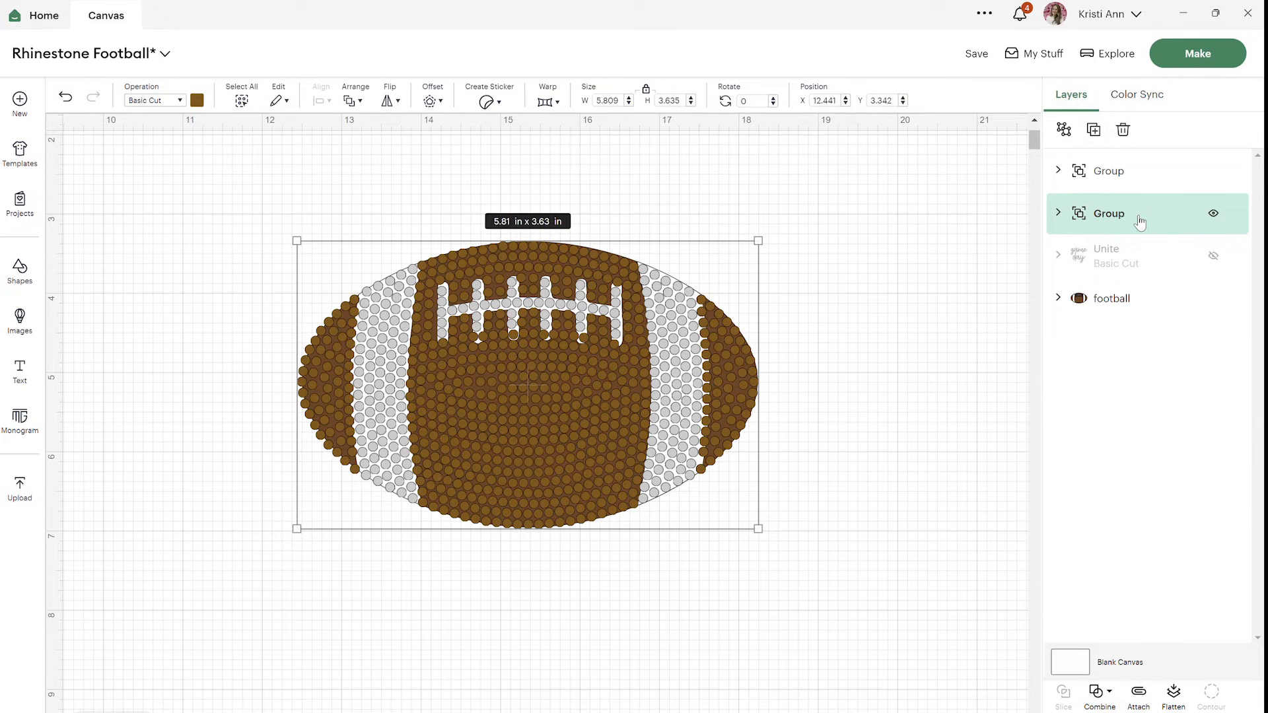
{"action": "left_click", "coordinate": [1167, 311]}
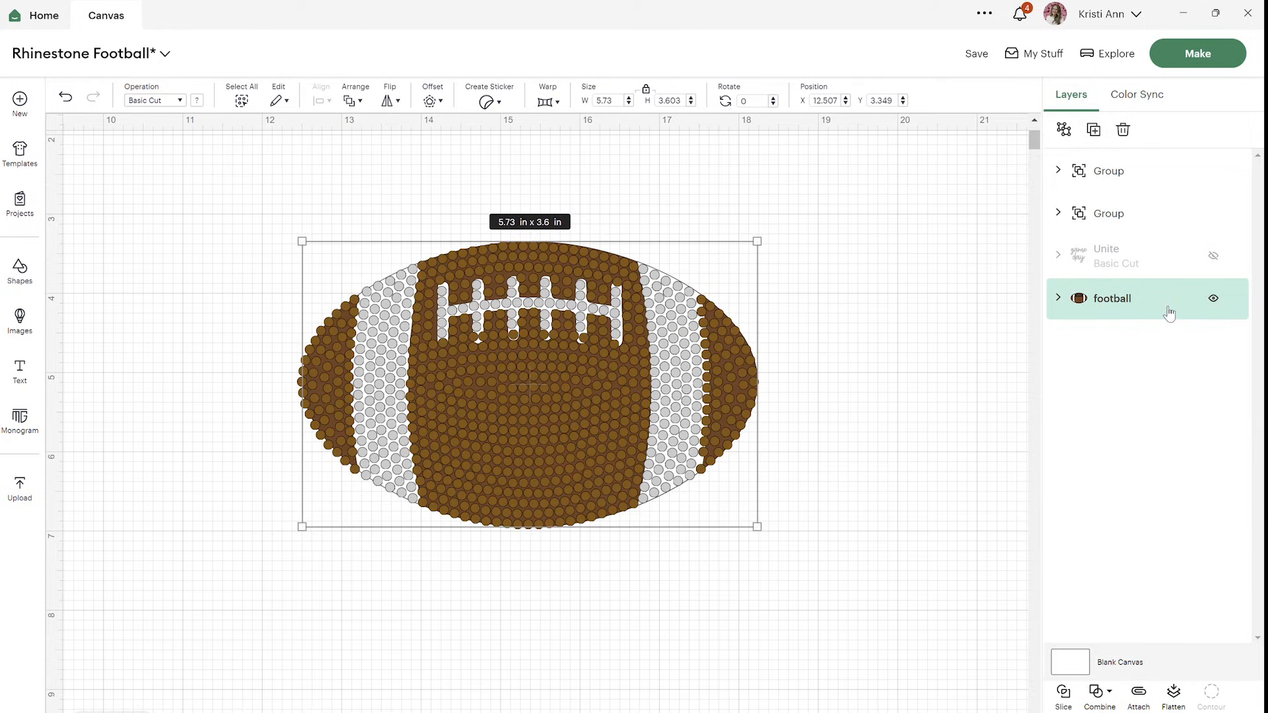
{"action": "left_click", "coordinate": [1214, 299]}
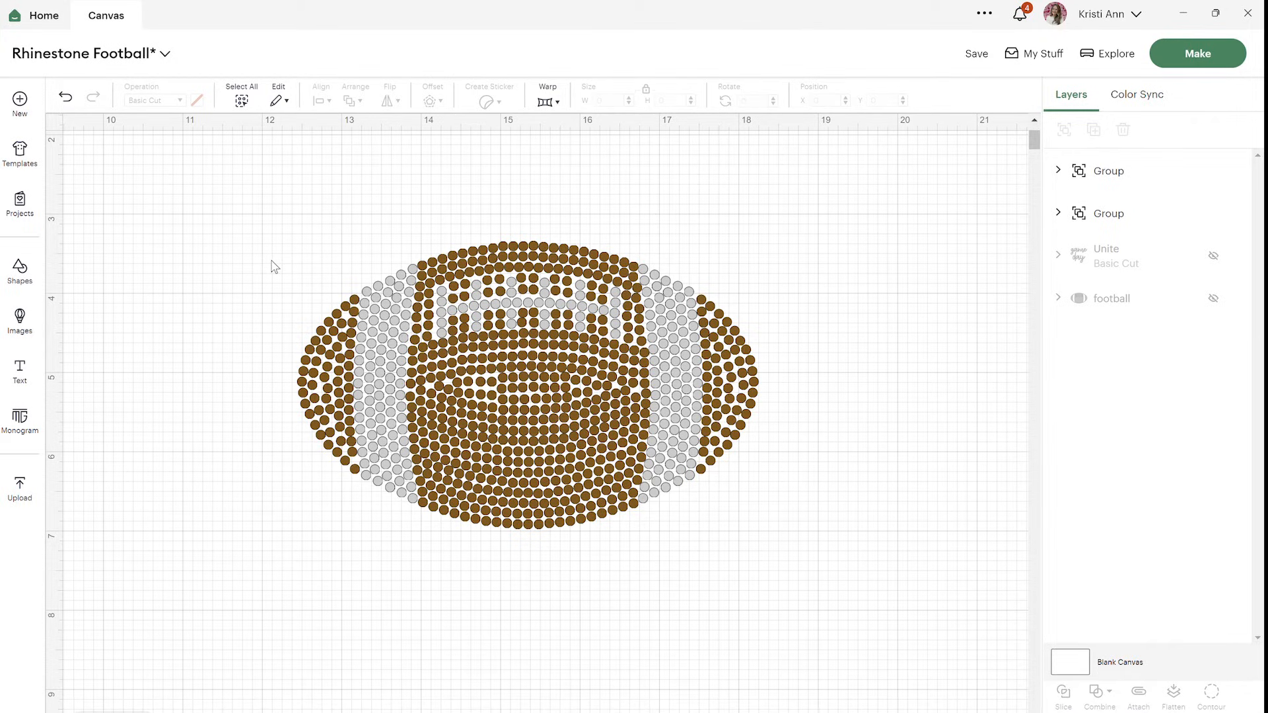
Add a 2 in basic square beside the rhinestone football and select it with the shape library closed
{"action": "left_click", "coordinate": [19, 270]}
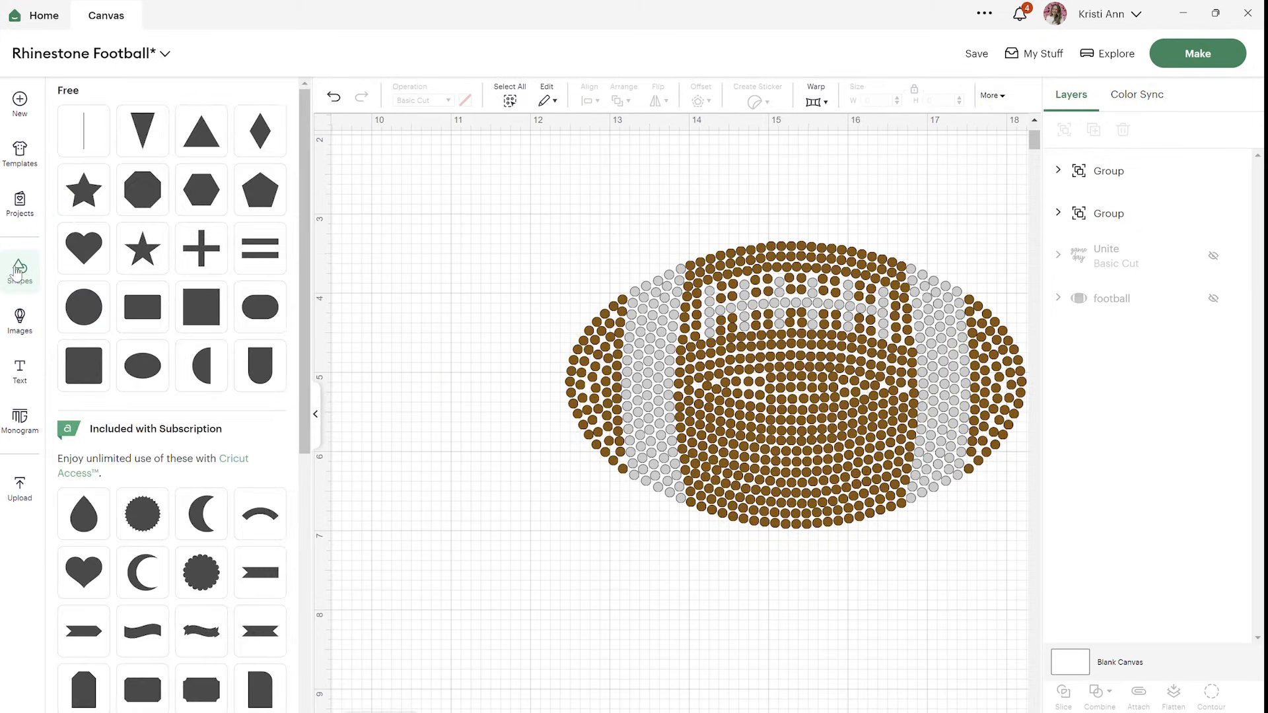
{"action": "left_click", "coordinate": [209, 301]}
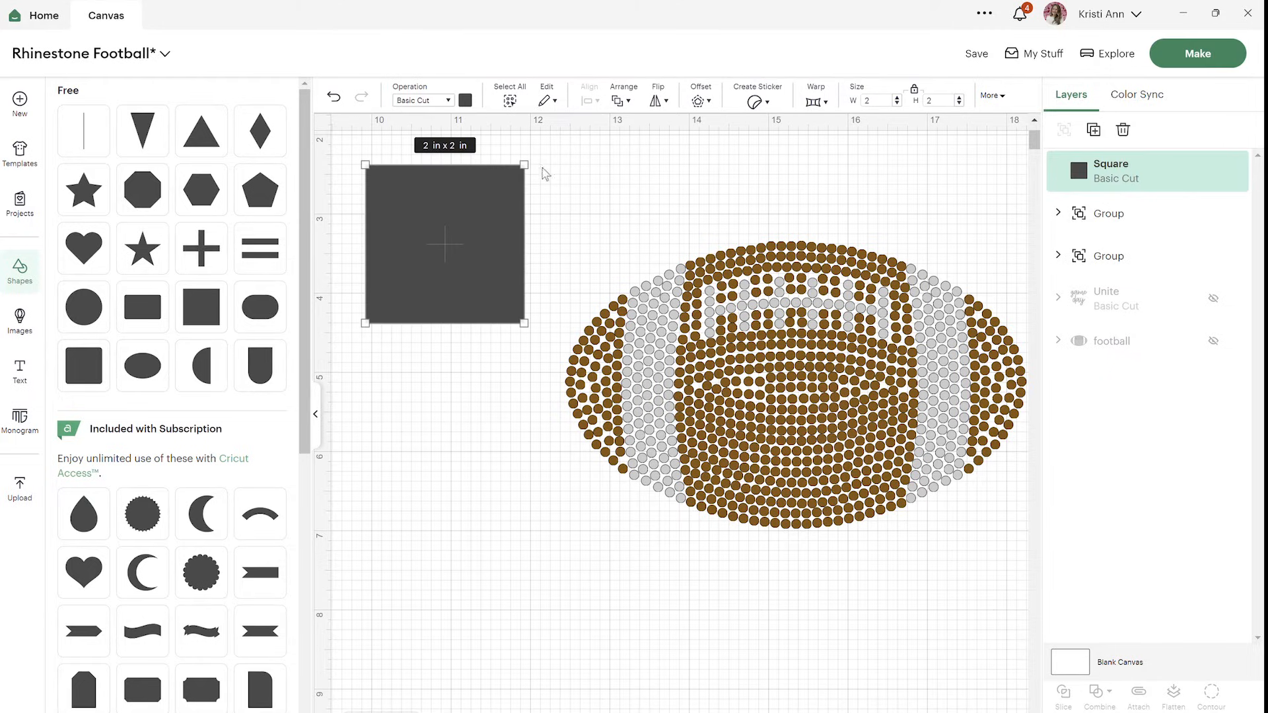
{"action": "left_click", "coordinate": [738, 196]}
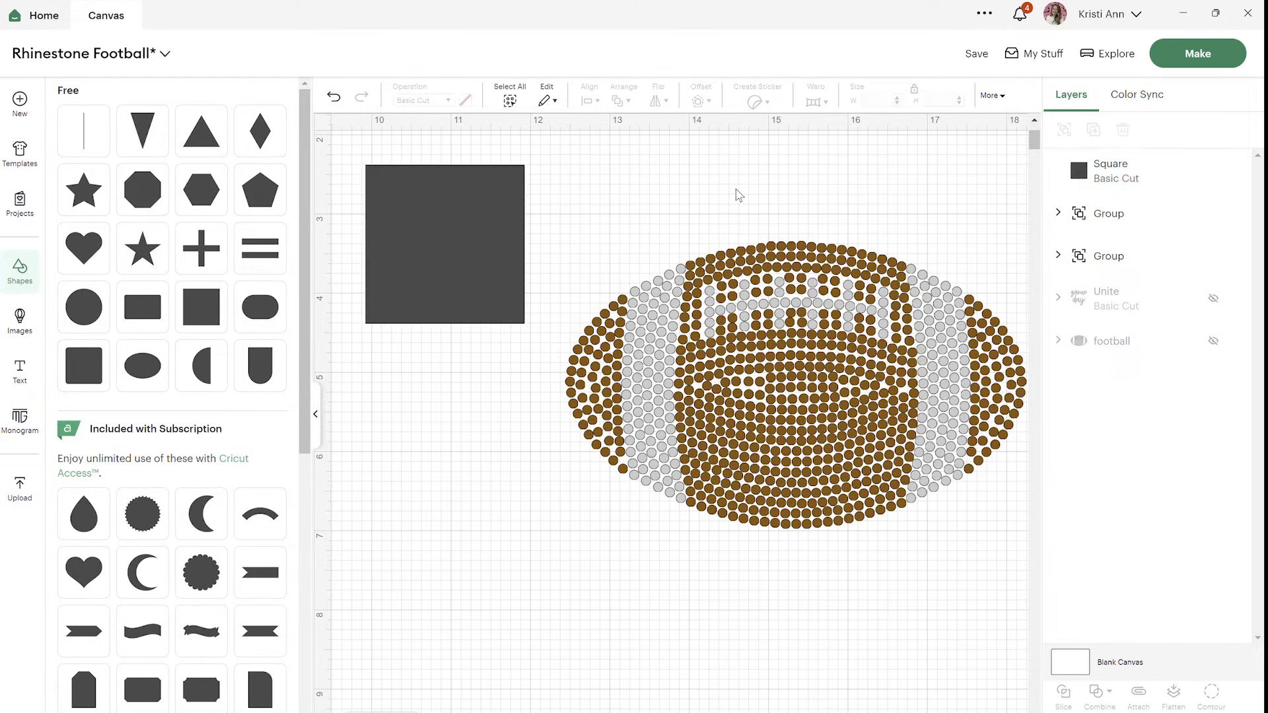
{"action": "left_click", "coordinate": [317, 416]}
{"action": "left_click", "coordinate": [204, 258]}
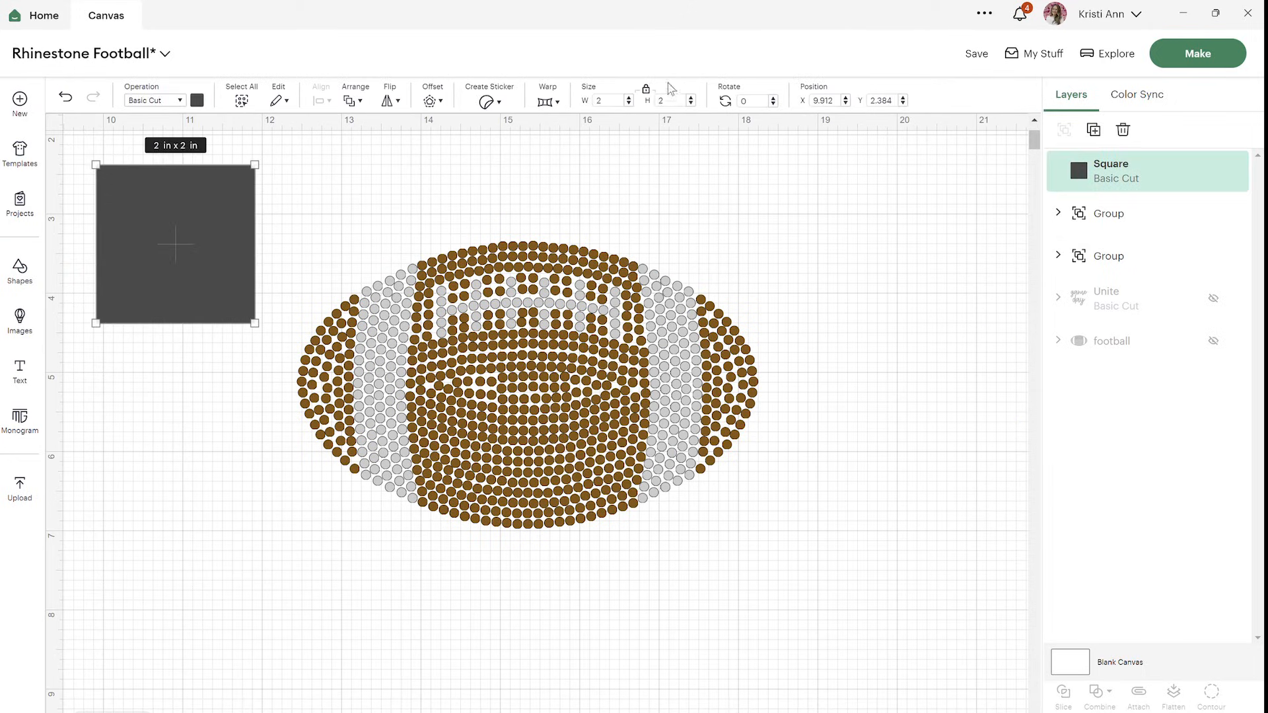
Unlock the square's proportions, stretch it to about 6.29 x 4.27 in and place it over the rhinestone football
{"action": "left_click", "coordinate": [646, 90]}
{"action": "left_click_drag", "start_coordinate": [255, 324], "coordinate": [594, 410]}
{"action": "left_click_drag", "start_coordinate": [489, 323], "coordinate": [691, 416]}
{"action": "left_click_drag", "start_coordinate": [563, 260], "coordinate": [563, 224]}
{"action": "left_click_drag", "start_coordinate": [546, 502], "coordinate": [547, 558]}
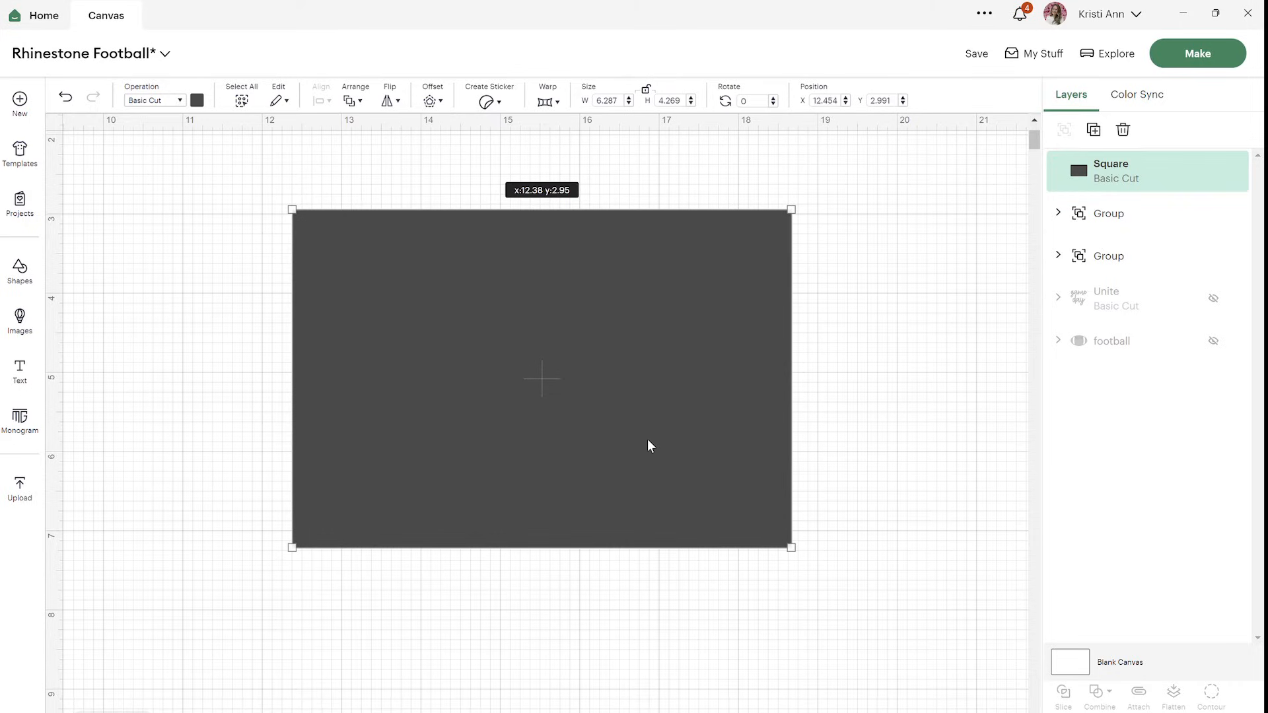
Duplicate the rectangle, move the white circle group and one rectangle below the football, and cover the brown circles with the other
{"action": "left_click", "coordinate": [1096, 131]}
{"action": "left_click_drag", "start_coordinate": [668, 383], "coordinate": [504, 331]}
{"action": "left_click_drag", "start_coordinate": [680, 324], "coordinate": [663, 645]}
{"action": "left_click_drag", "start_coordinate": [507, 303], "coordinate": [671, 363]}
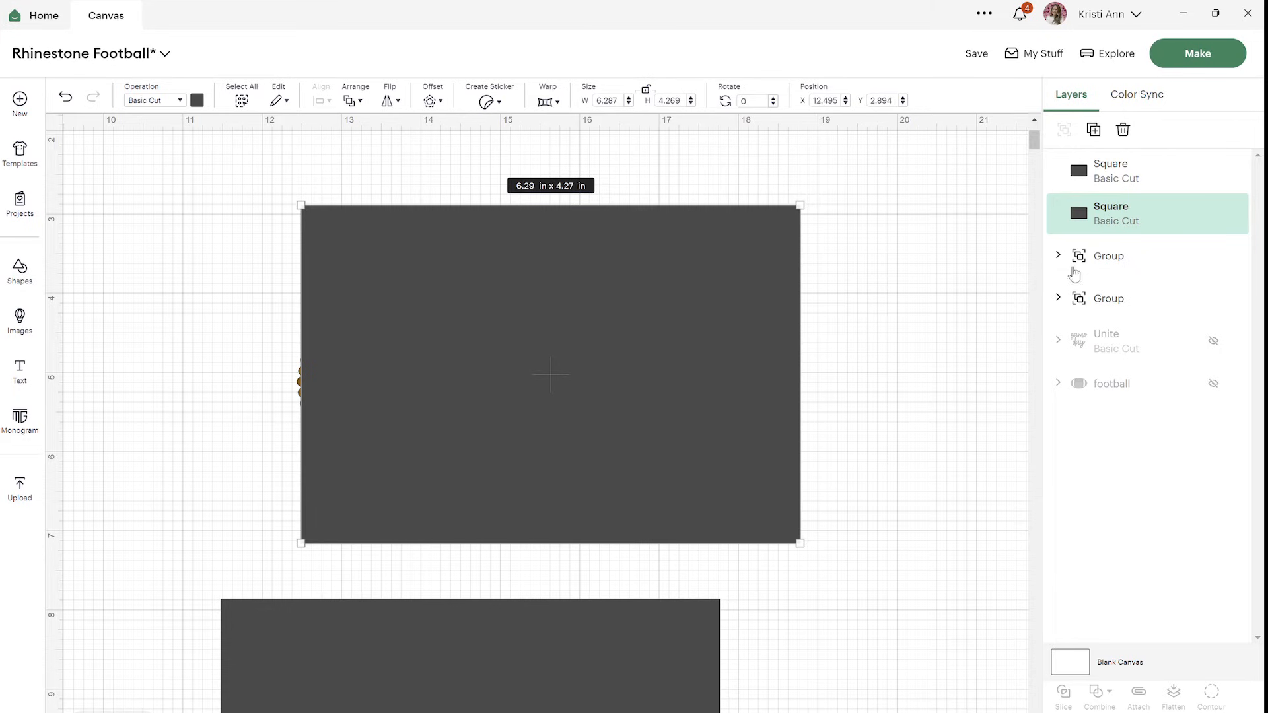
Send the upper rectangle to the back and nudge it left until it extends past the football's left tip
{"action": "right_click", "coordinate": [775, 276]}
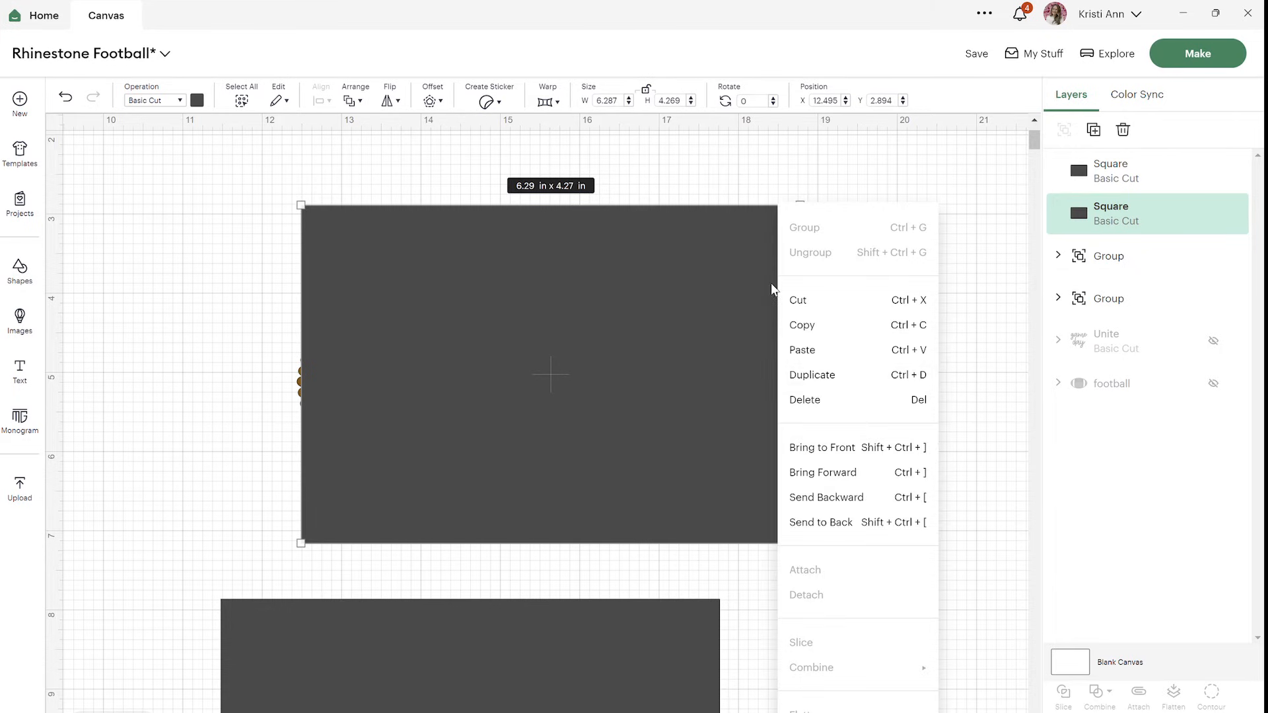
{"action": "left_click", "coordinate": [846, 528]}
{"action": "key", "text": "Left"}
{"action": "key", "text": "Left"}
{"action": "key", "text": "Left"}
{"action": "key", "text": "Left"}
{"action": "key", "text": "Left"}
{"action": "key", "text": "Left"}
{"action": "key", "text": "Left"}
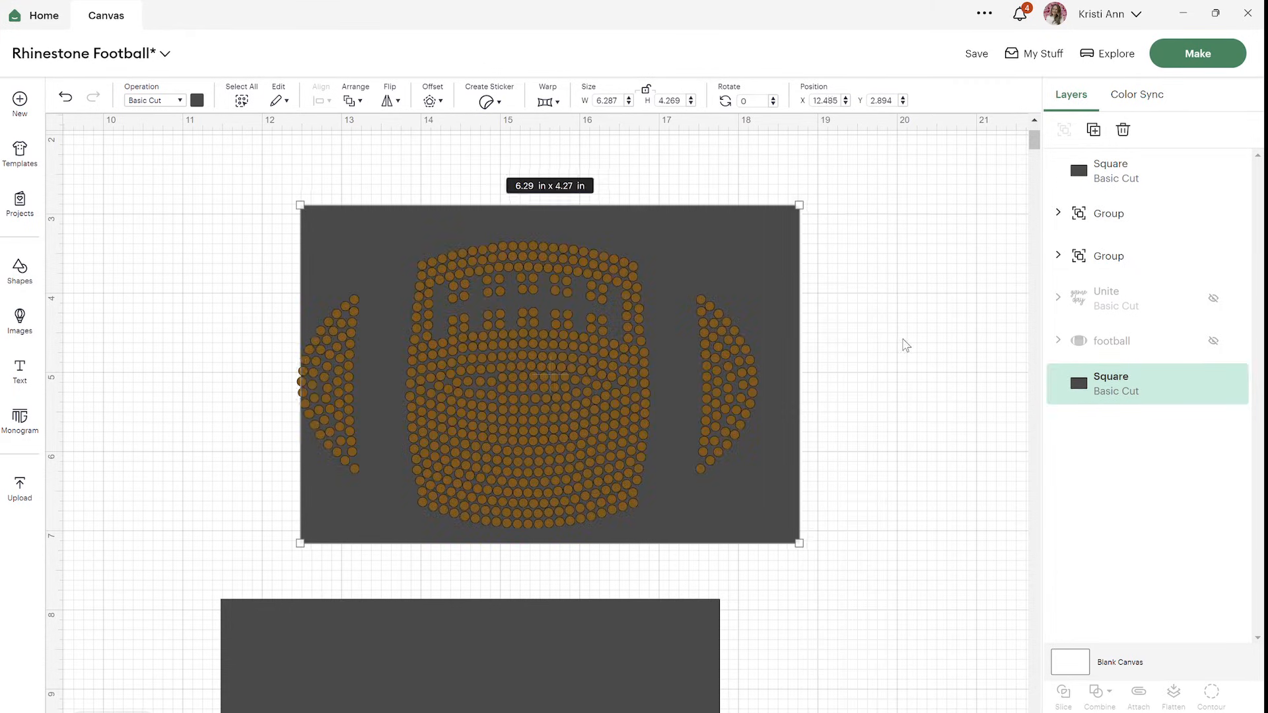
{"action": "key", "text": "Left"}
{"action": "key", "text": "Left"}
{"action": "key", "text": "Left"}
{"action": "key", "text": "Left"}
{"action": "key", "text": "Left"}
{"action": "key", "text": "Left"}
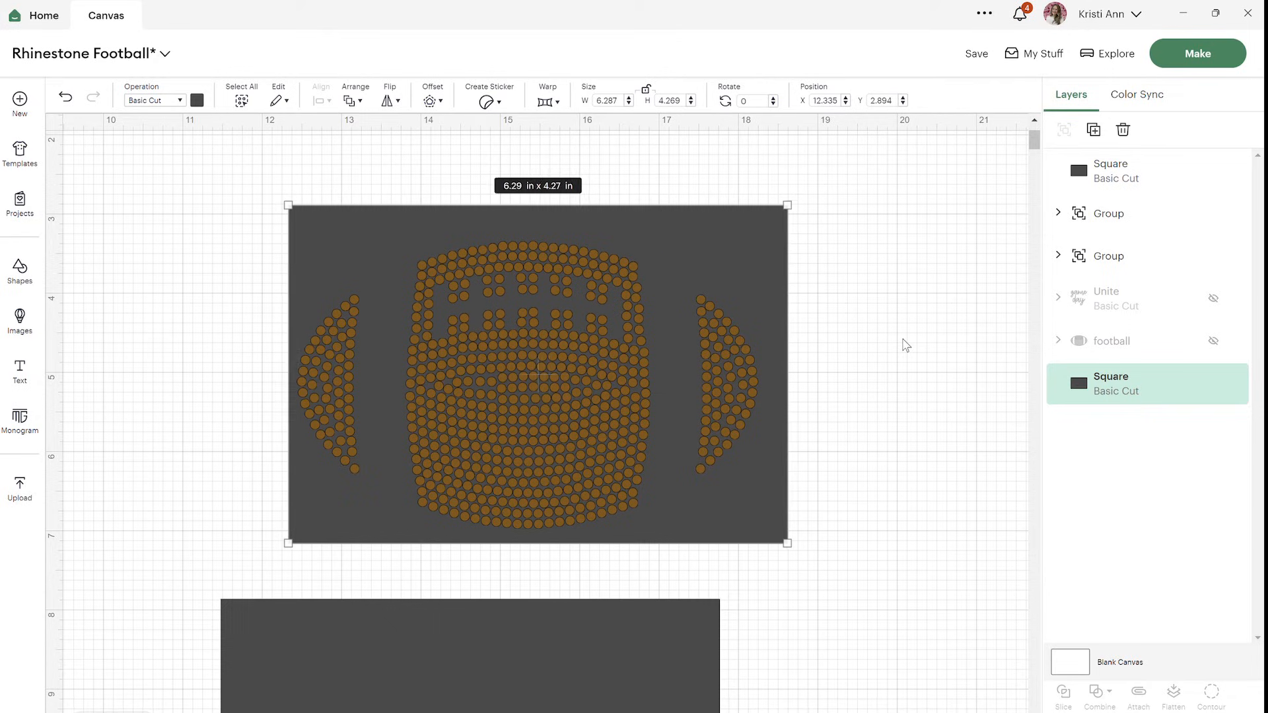
Nudge the upper rectangle to X 12.275, Y 2.964 and attach it to the brown circle group
{"action": "key", "text": "Down"}
{"action": "key", "text": "Down"}
{"action": "key", "text": "Down"}
{"action": "key", "text": "Down"}
{"action": "key", "text": "Down"}
{"action": "key", "text": "Down"}
{"action": "key", "text": "Down"}
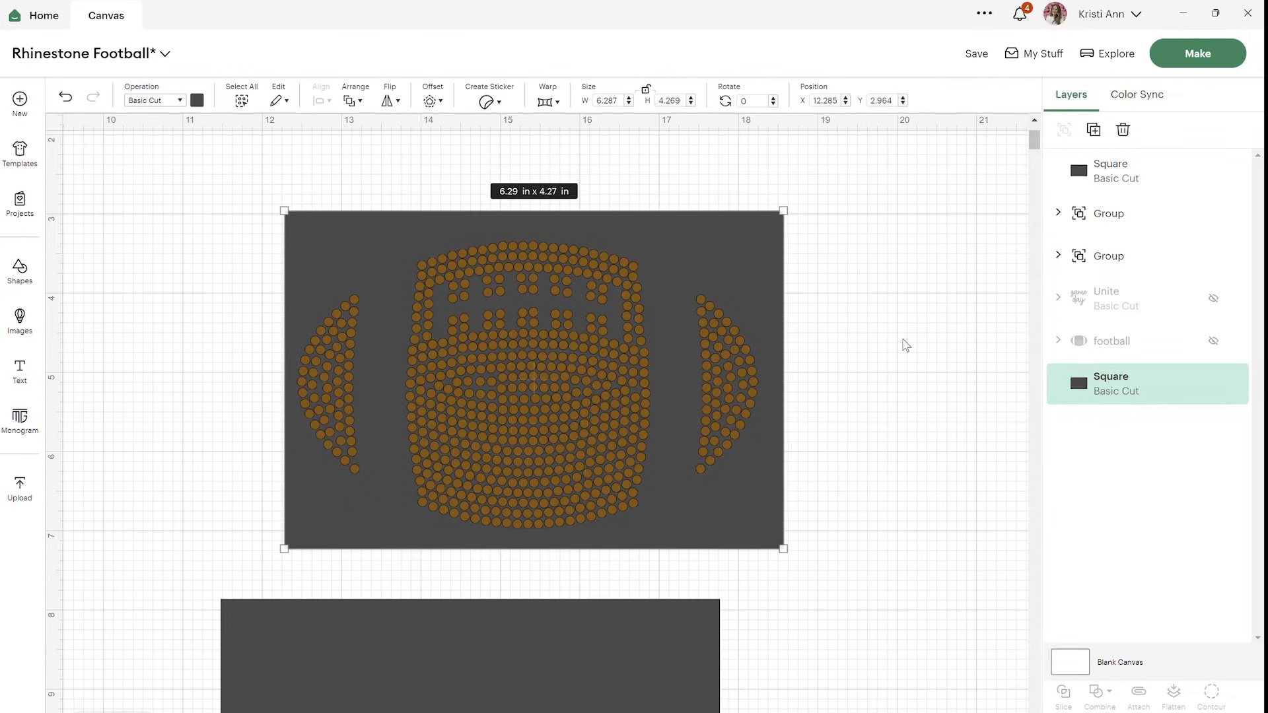
{"action": "key", "text": "Left"}
{"action": "left_click_drag", "start_coordinate": [202, 185], "coordinate": [884, 506]}
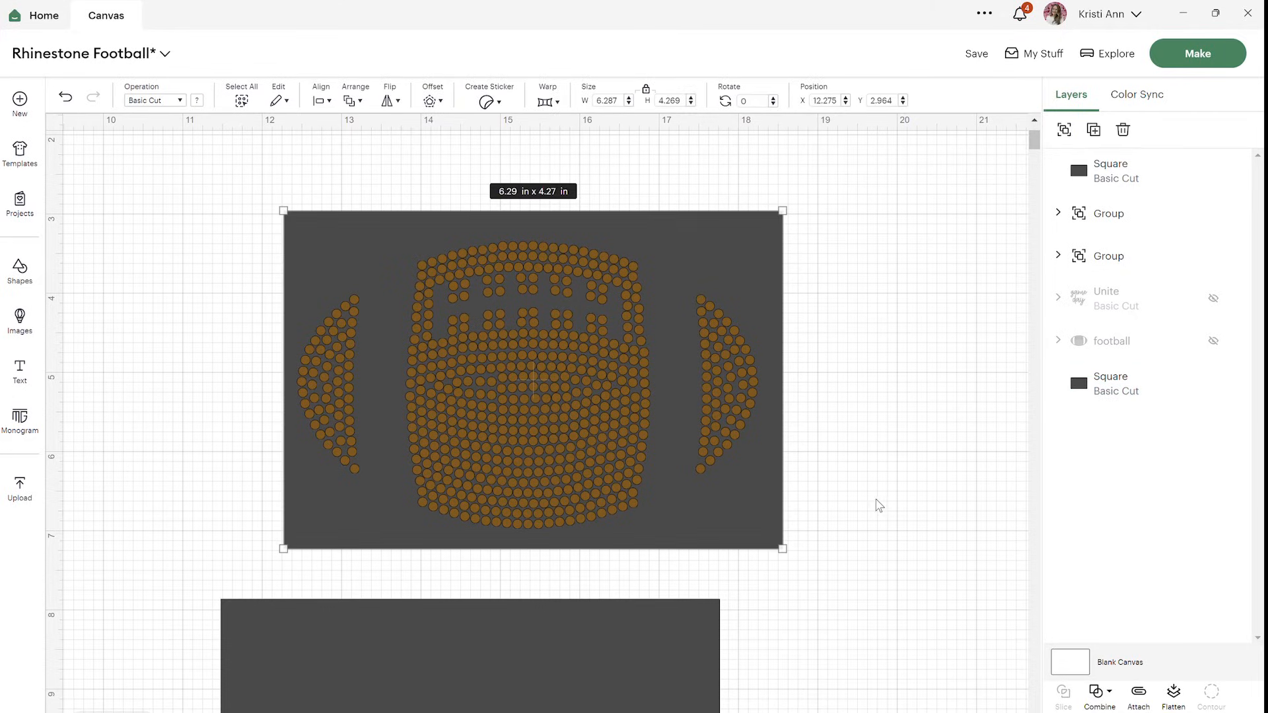
{"action": "left_click", "coordinate": [1140, 702]}
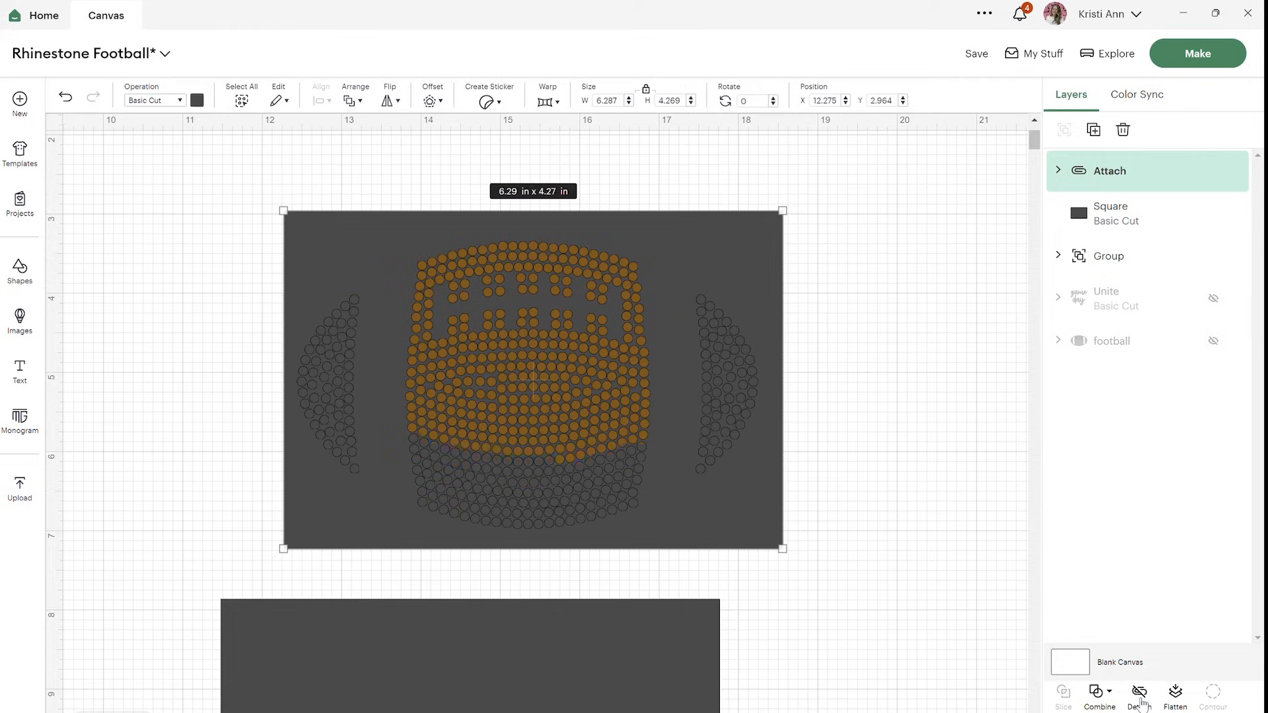
Send the lower rectangle to the back and position it around the white stripe and lacing circles
{"action": "scroll", "coordinate": [900, 509], "scroll_direction": "down", "scroll_amount": 4}
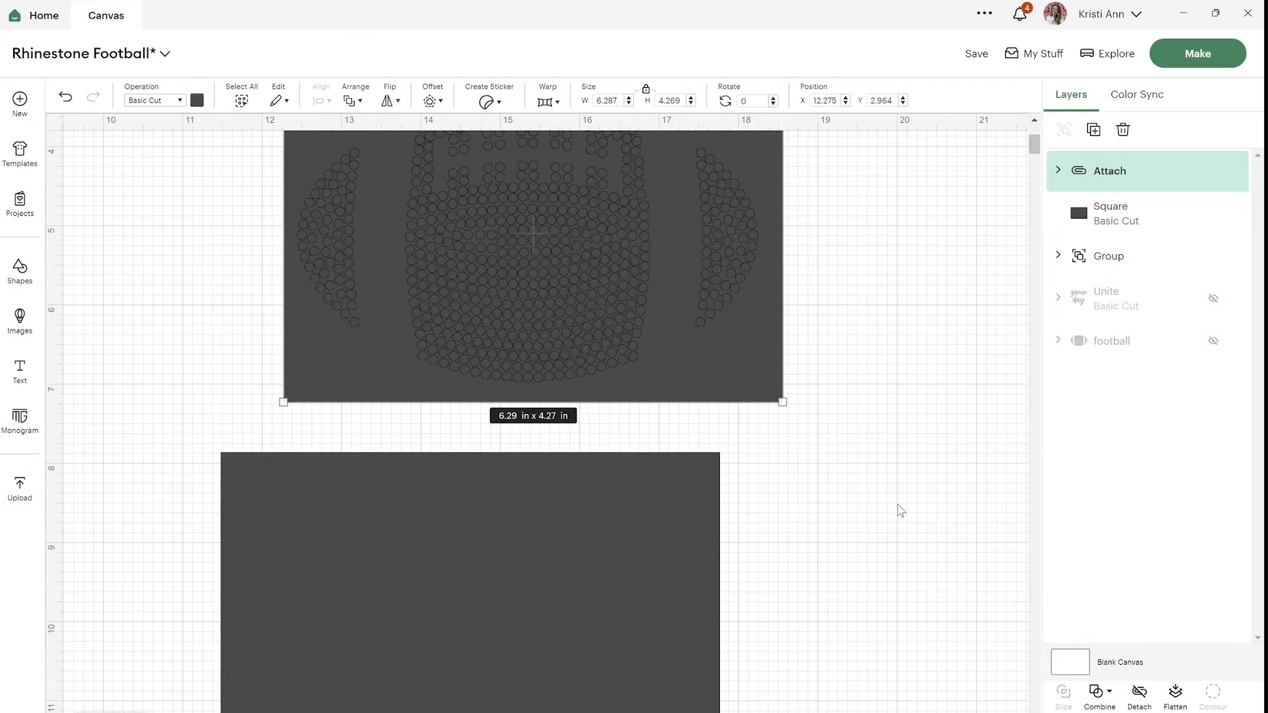
{"action": "scroll", "coordinate": [898, 509], "scroll_direction": "down", "scroll_amount": 1}
{"action": "left_click", "coordinate": [536, 428]}
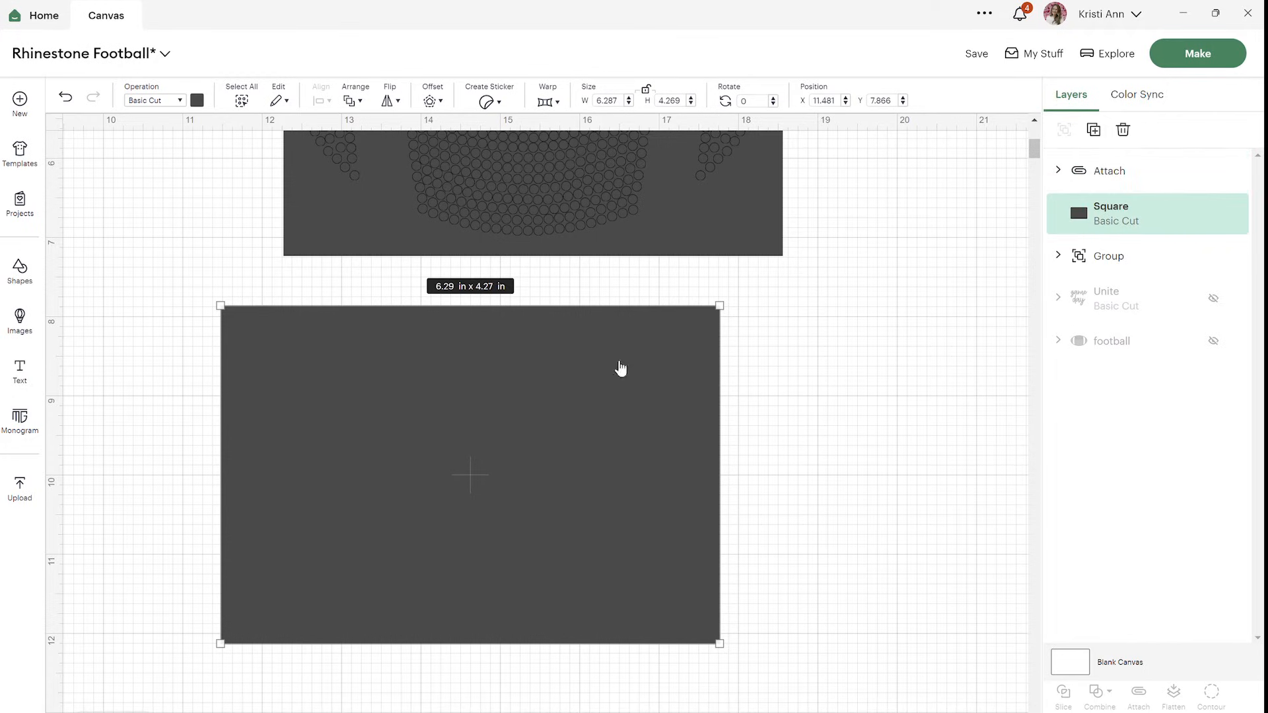
{"action": "right_click", "coordinate": [536, 425]}
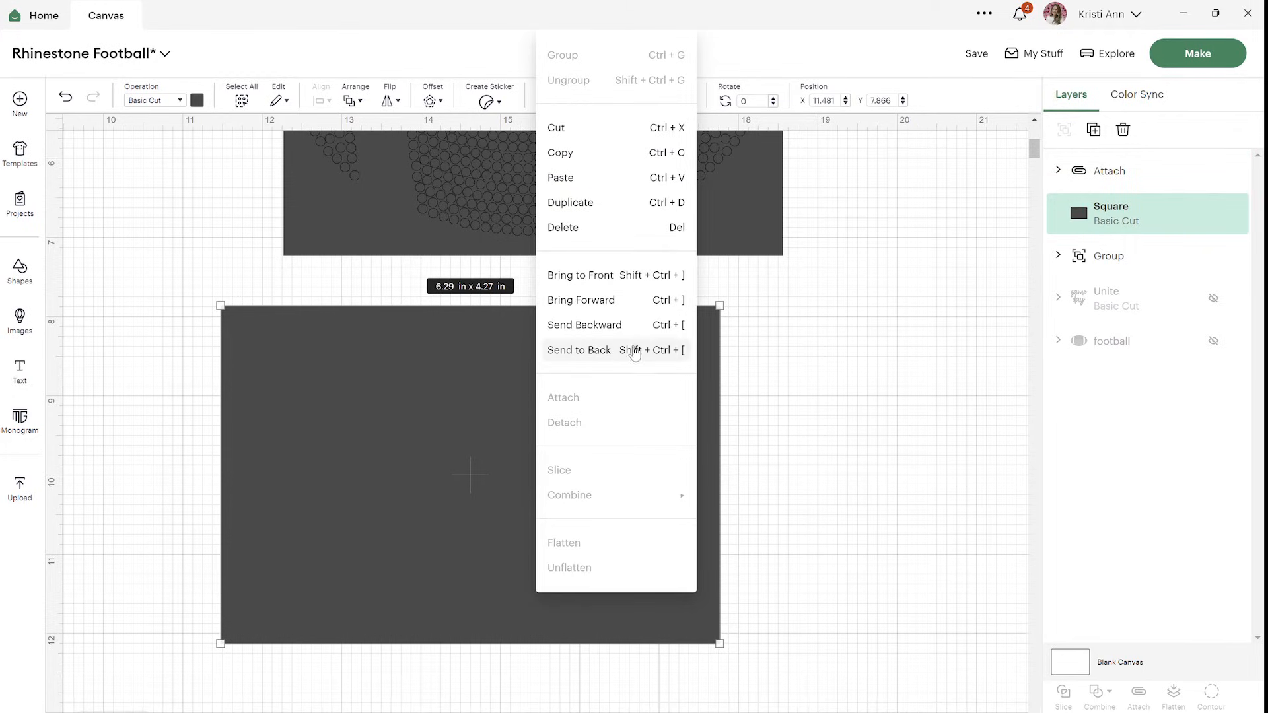
{"action": "left_click", "coordinate": [624, 351]}
{"action": "left_click_drag", "start_coordinate": [510, 580], "coordinate": [520, 572]}
{"action": "left_click", "coordinate": [888, 444]}
{"action": "left_click_drag", "start_coordinate": [674, 370], "coordinate": [649, 400]}
{"action": "left_click", "coordinate": [193, 411]}
{"action": "left_click", "coordinate": [255, 442]}
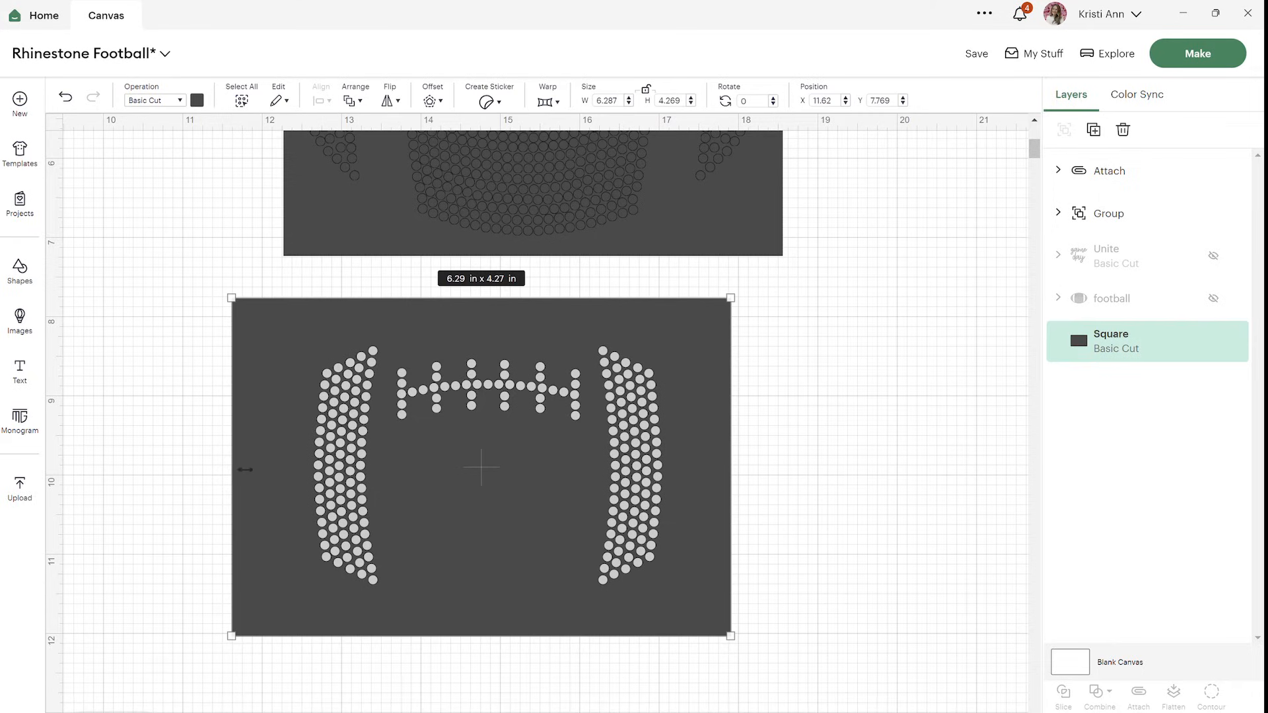
Trim the lower rectangle to about 5.32 x 4.12 in and attach it to the white circle group
{"action": "left_click_drag", "start_coordinate": [244, 470], "coordinate": [281, 466]}
{"action": "left_click_drag", "start_coordinate": [743, 473], "coordinate": [709, 473]}
{"action": "left_click_drag", "start_coordinate": [510, 648], "coordinate": [518, 636]}
{"action": "left_click_drag", "start_coordinate": [212, 344], "coordinate": [804, 626]}
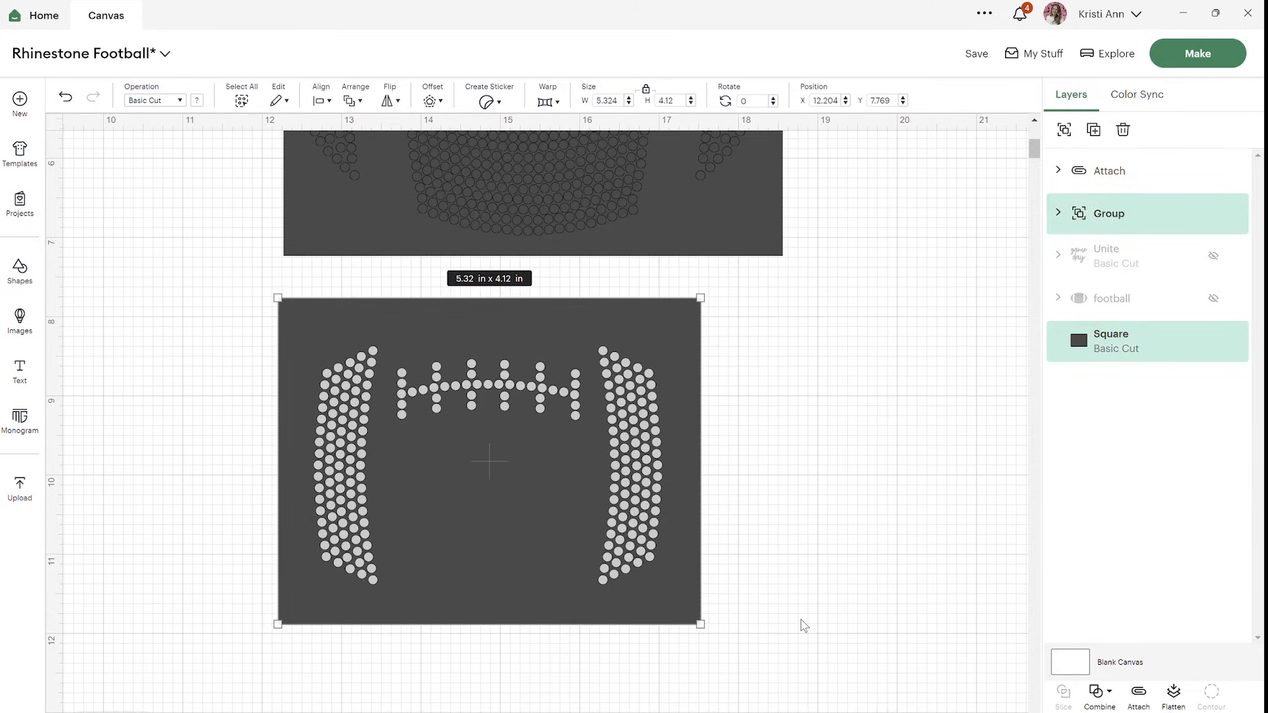
{"action": "left_click", "coordinate": [1148, 702]}
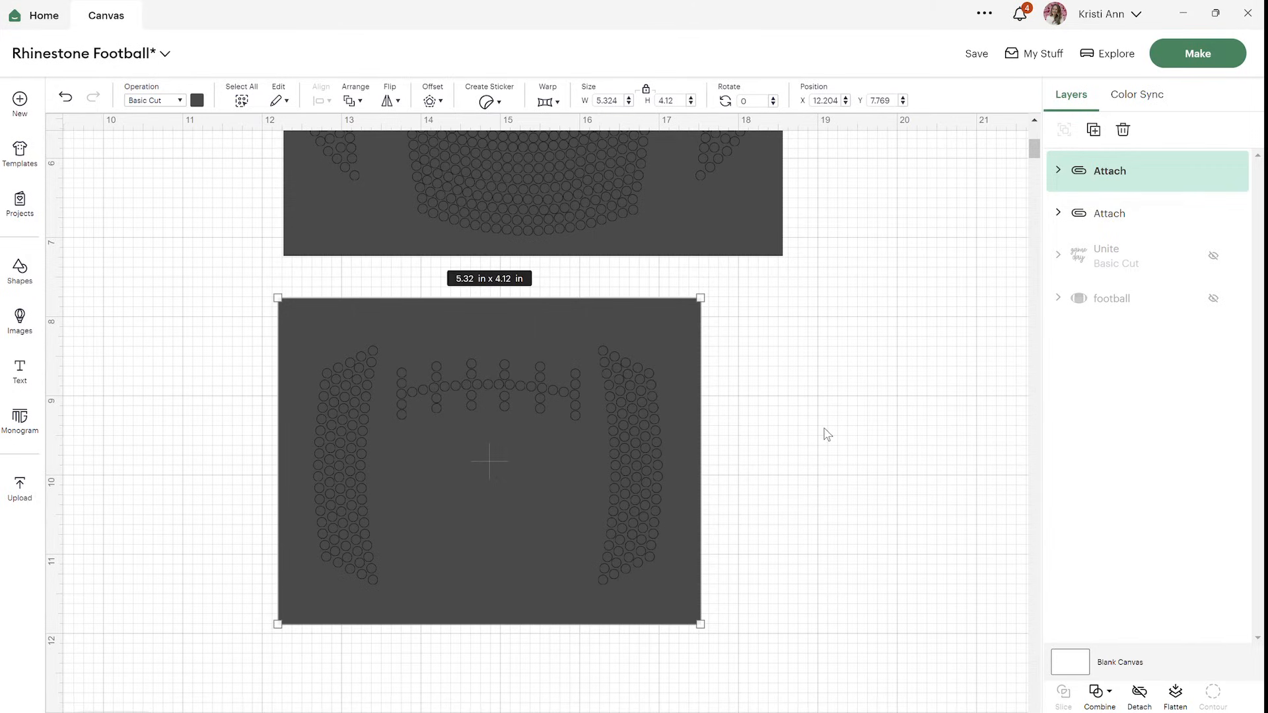
Show the hidden "game day" lettering and change its material color to black
{"action": "scroll", "coordinate": [827, 434], "scroll_direction": "up", "scroll_amount": 2}
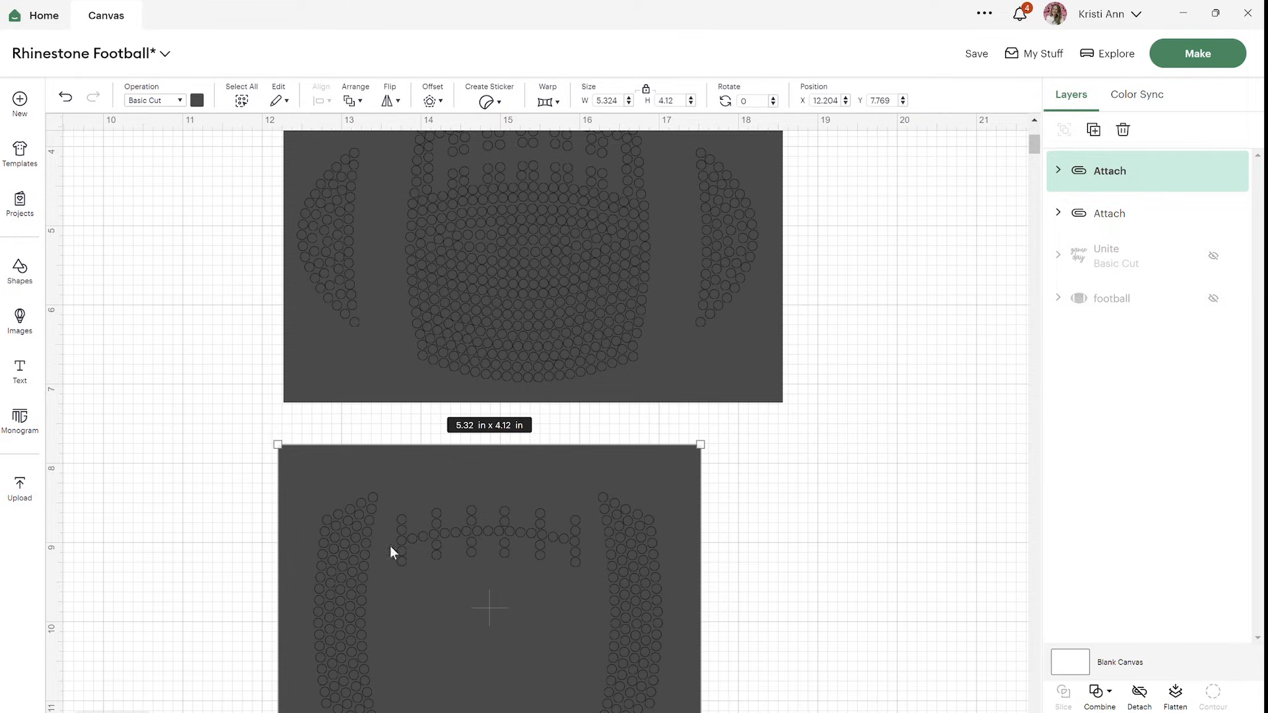
{"action": "scroll", "coordinate": [390, 552], "scroll_direction": "left", "scroll_amount": 10}
{"action": "scroll", "coordinate": [546, 414], "scroll_direction": "right", "scroll_amount": 4}
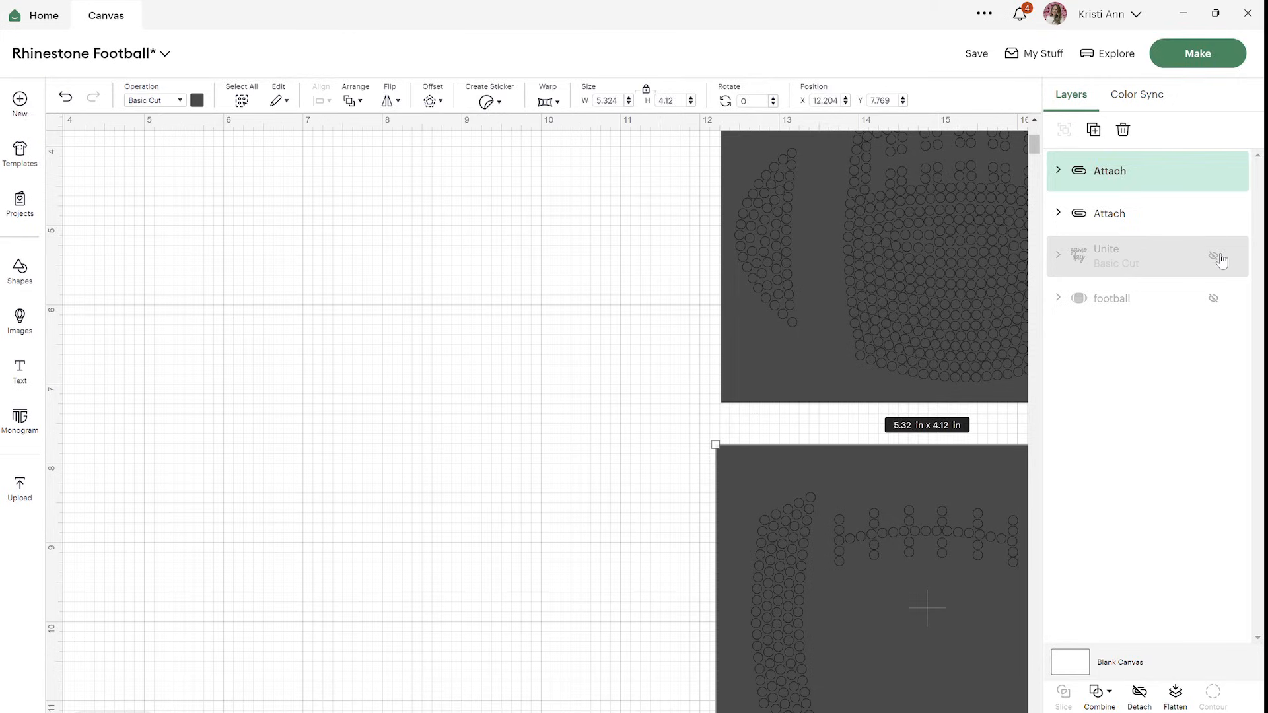
{"action": "left_click", "coordinate": [1214, 257]}
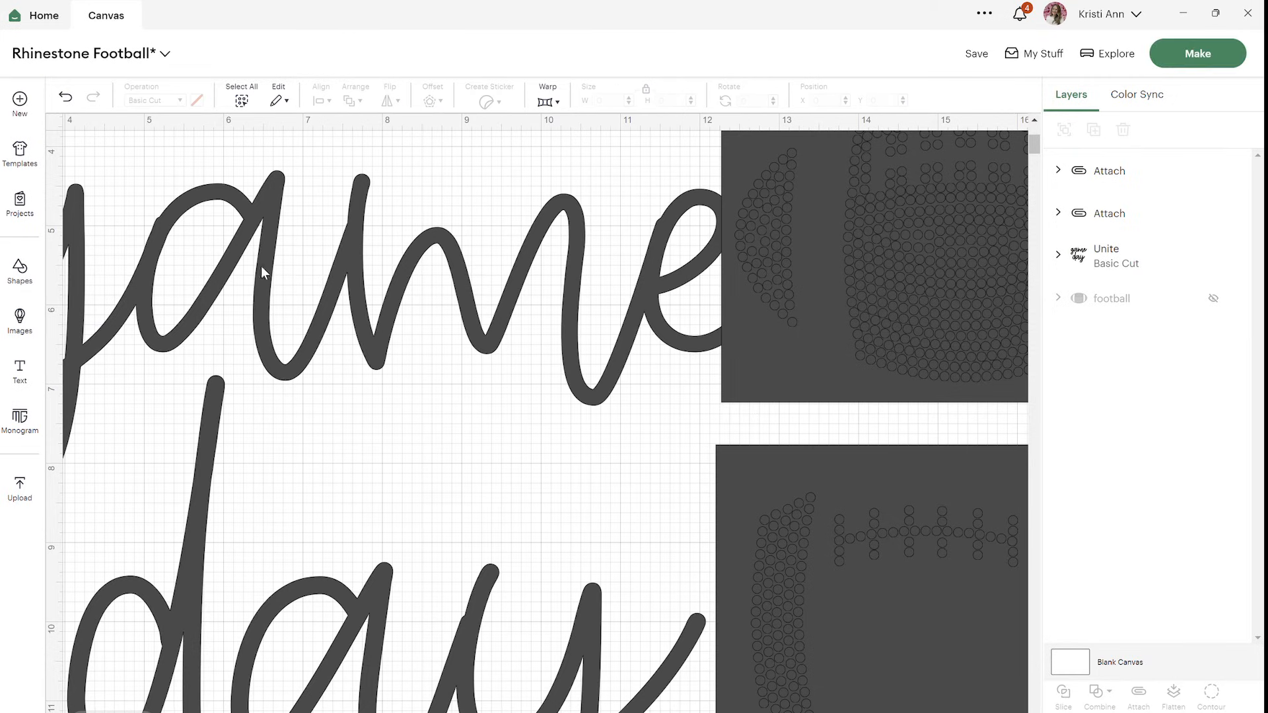
{"action": "left_click", "coordinate": [274, 253]}
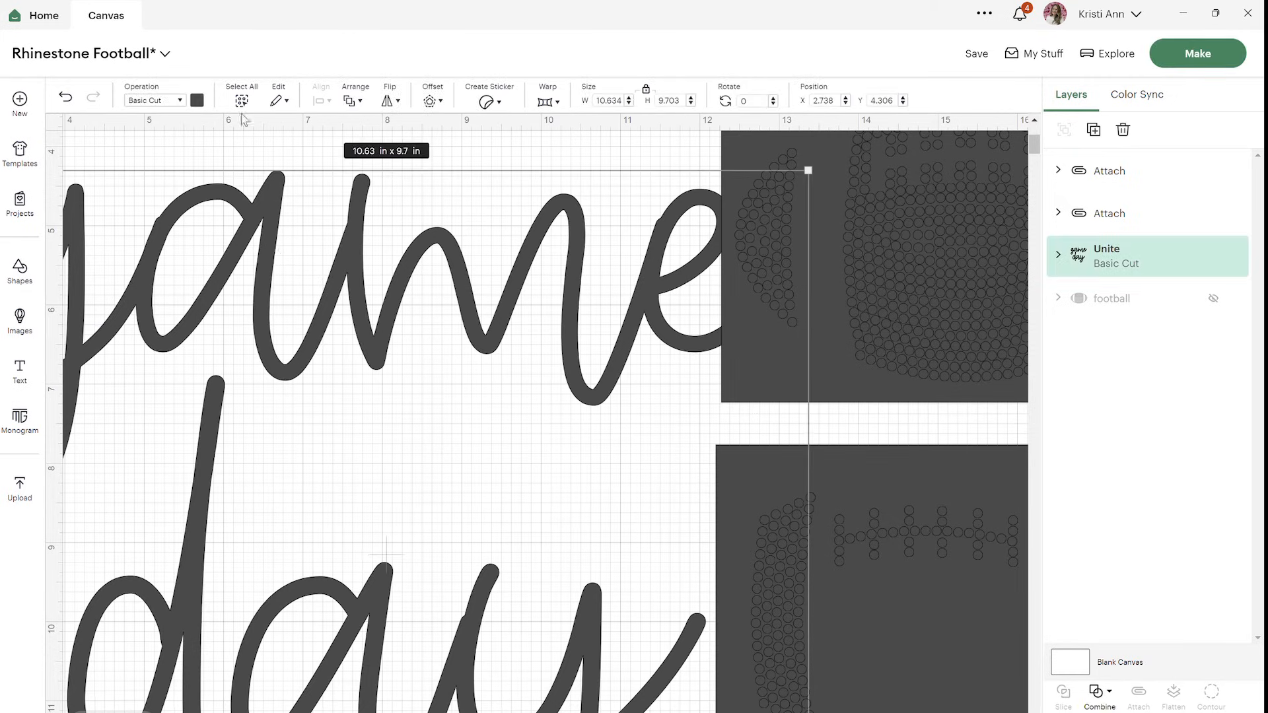
{"action": "left_click", "coordinate": [197, 101]}
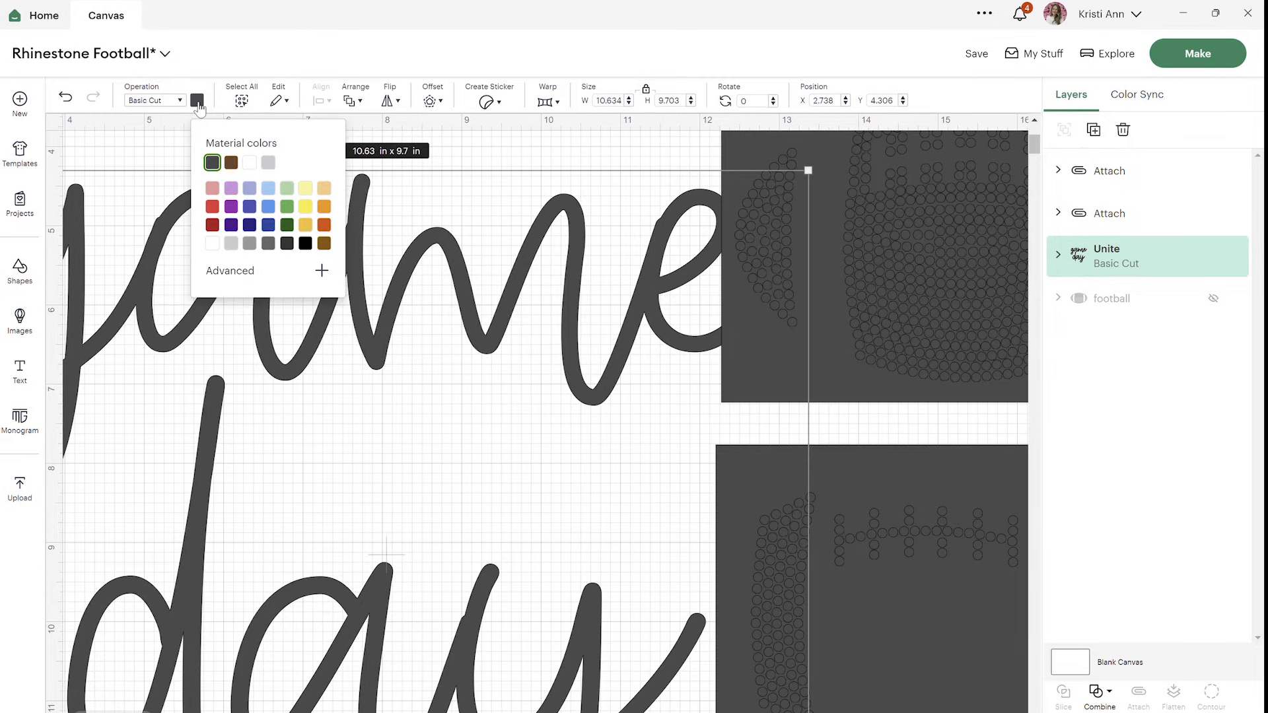
{"action": "left_click", "coordinate": [306, 243]}
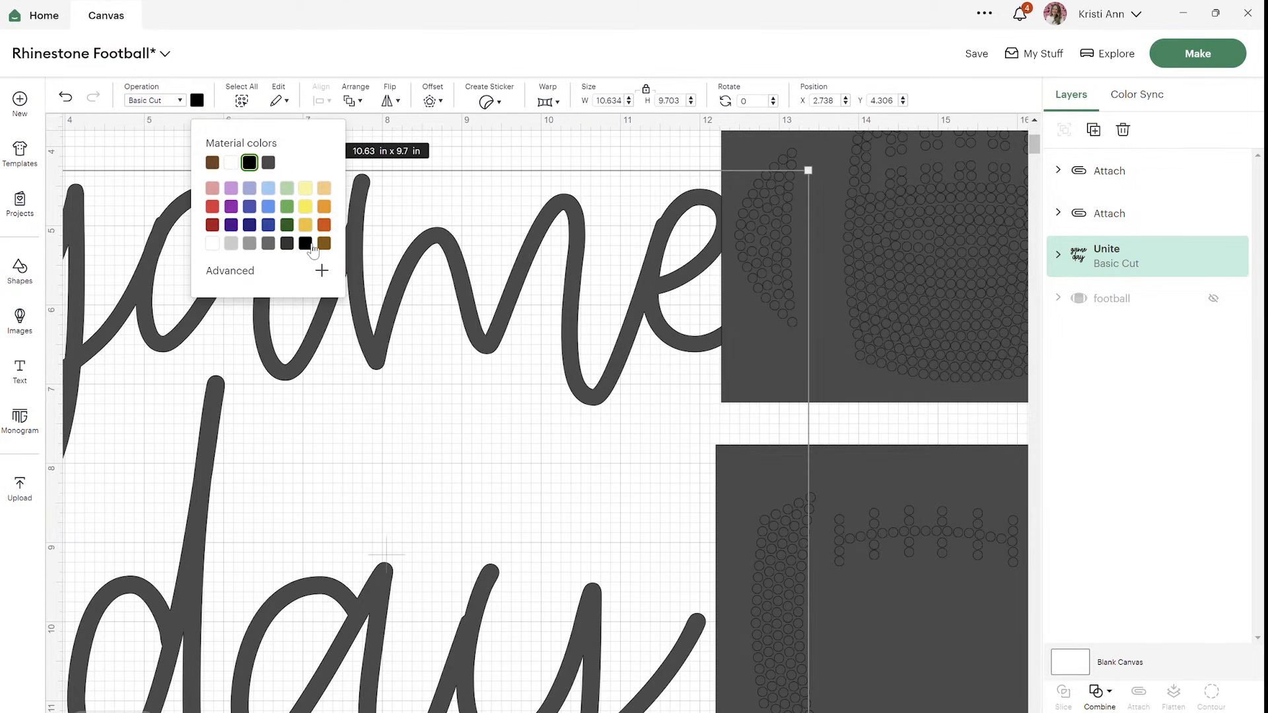
{"action": "left_click", "coordinate": [543, 161]}
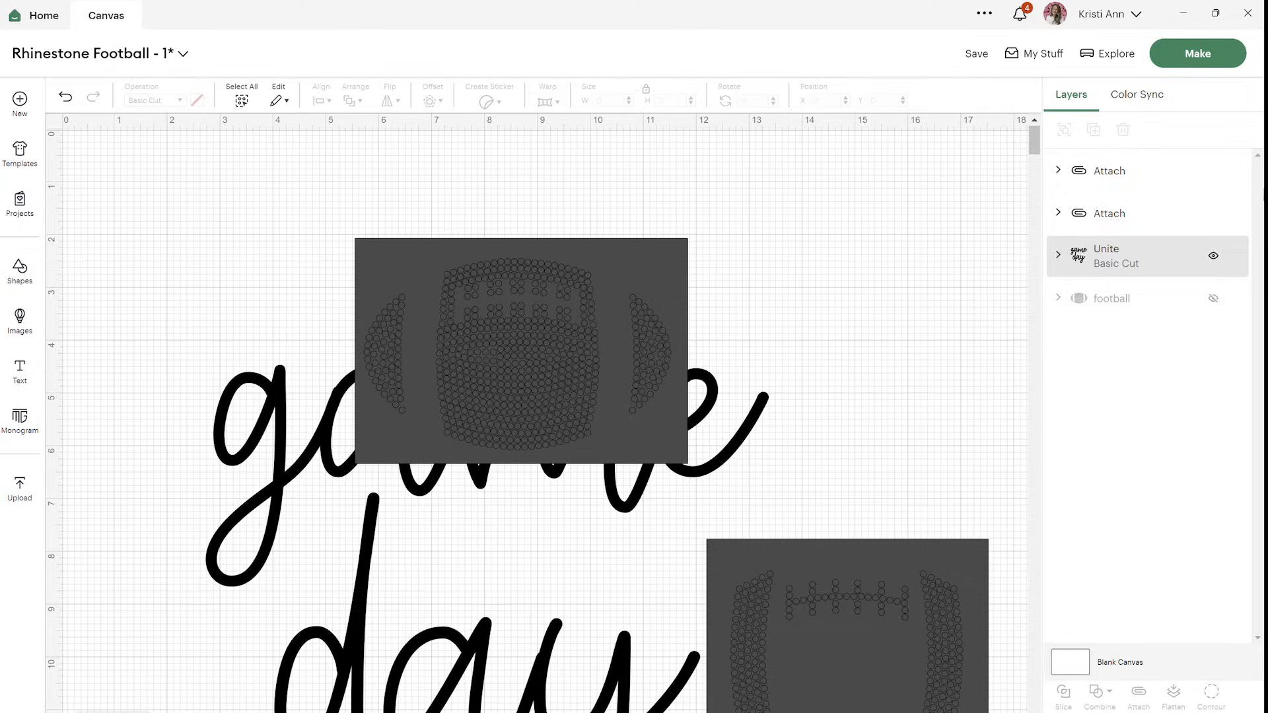
Prepare the project for cutting with all materials loaded on a mat, and mirror the "game day" mat
{"action": "left_click", "coordinate": [1199, 55]}
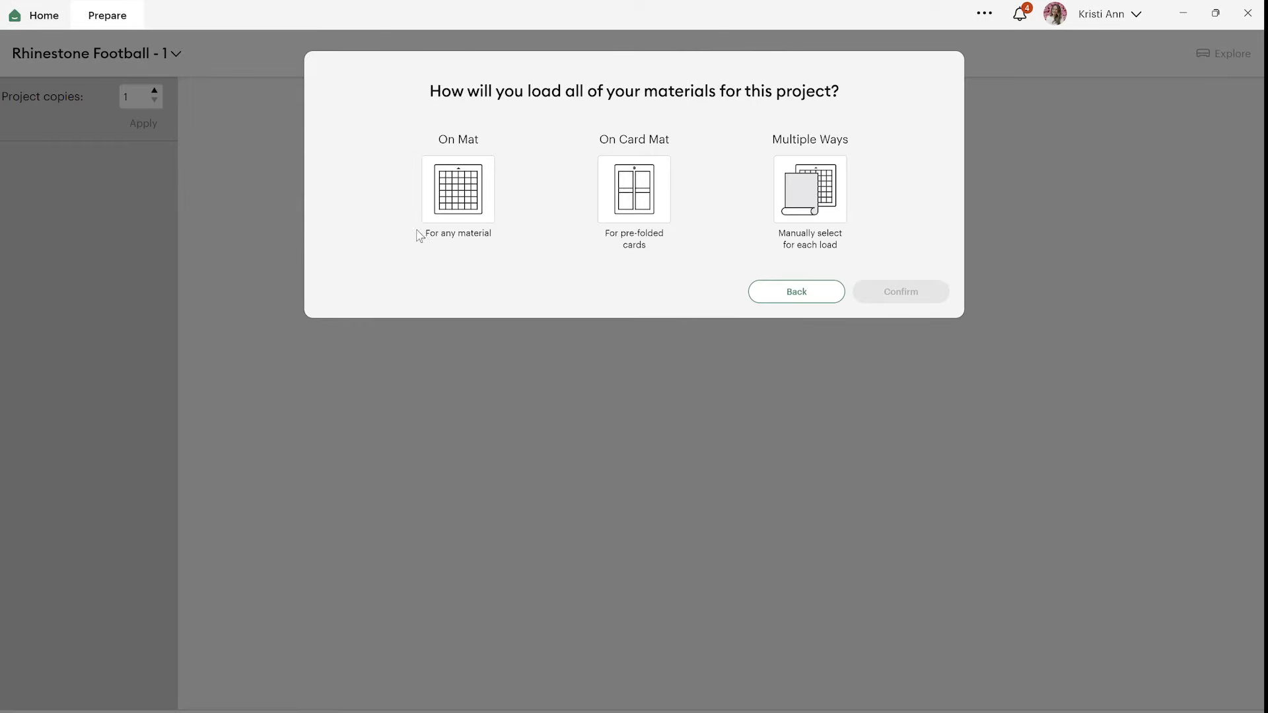
{"action": "left_click", "coordinate": [457, 187]}
{"action": "left_click", "coordinate": [913, 343]}
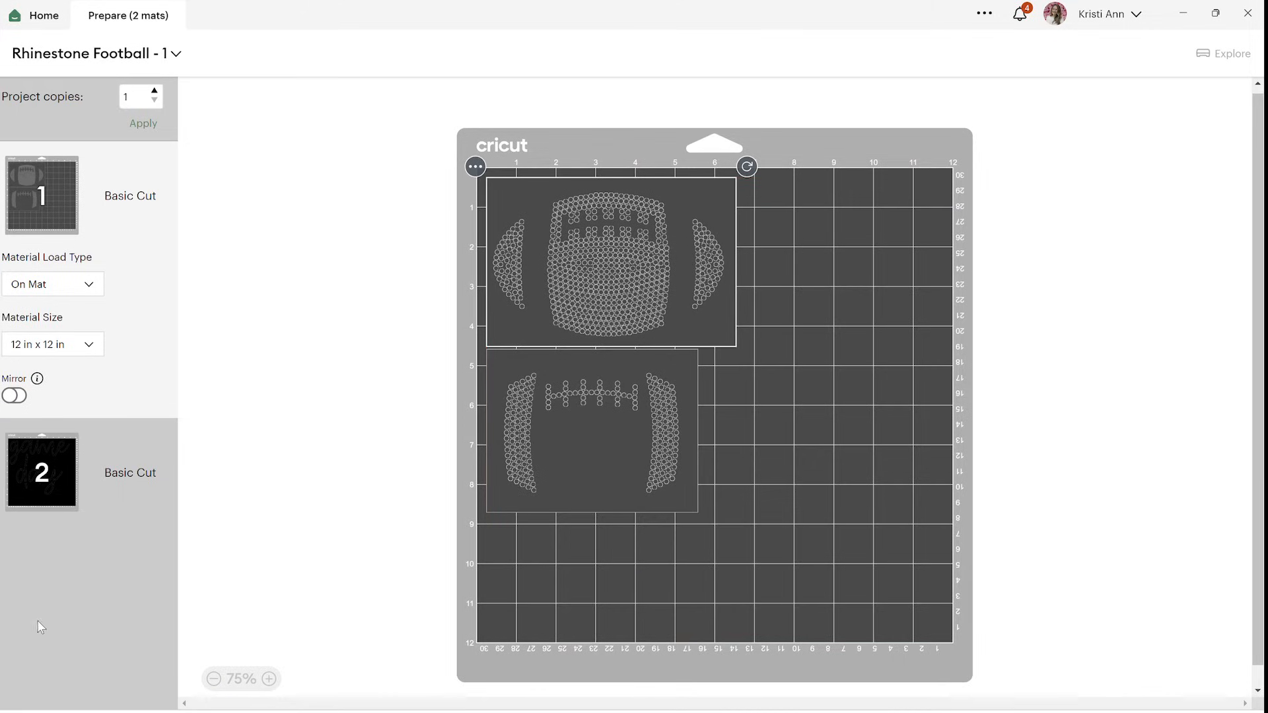
{"action": "left_click", "coordinate": [42, 471]}
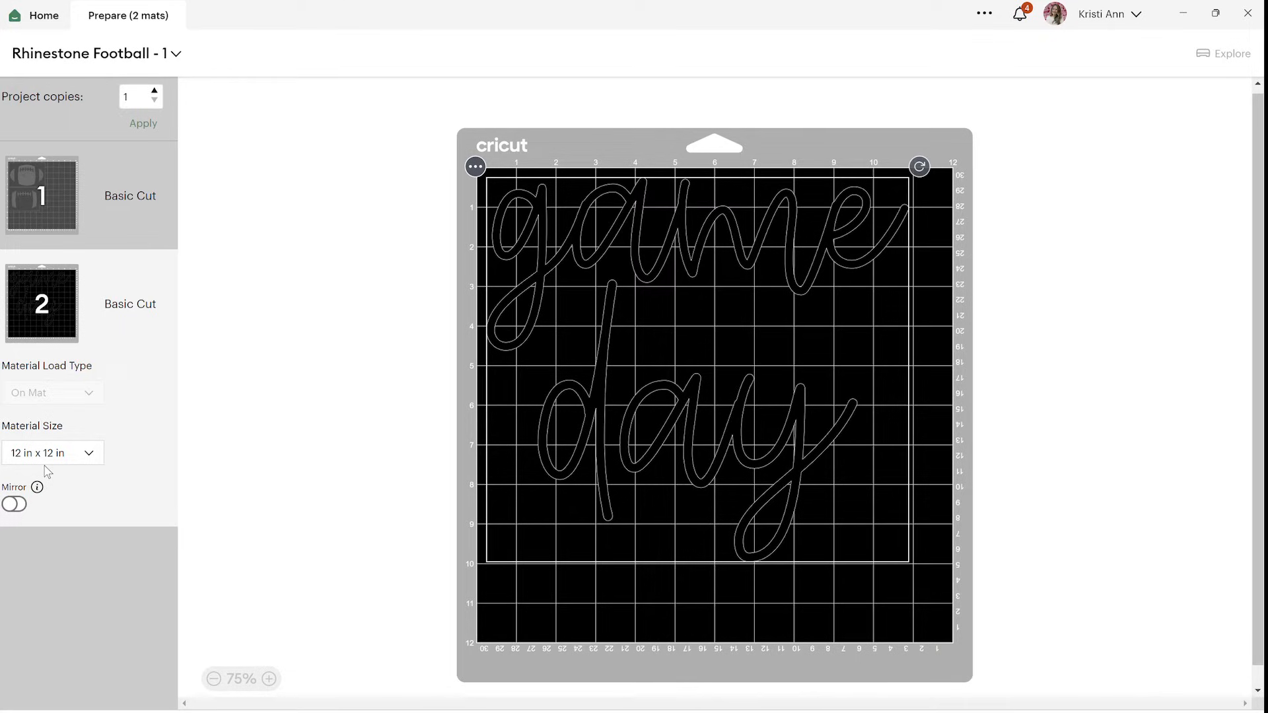
{"action": "left_click", "coordinate": [15, 505]}
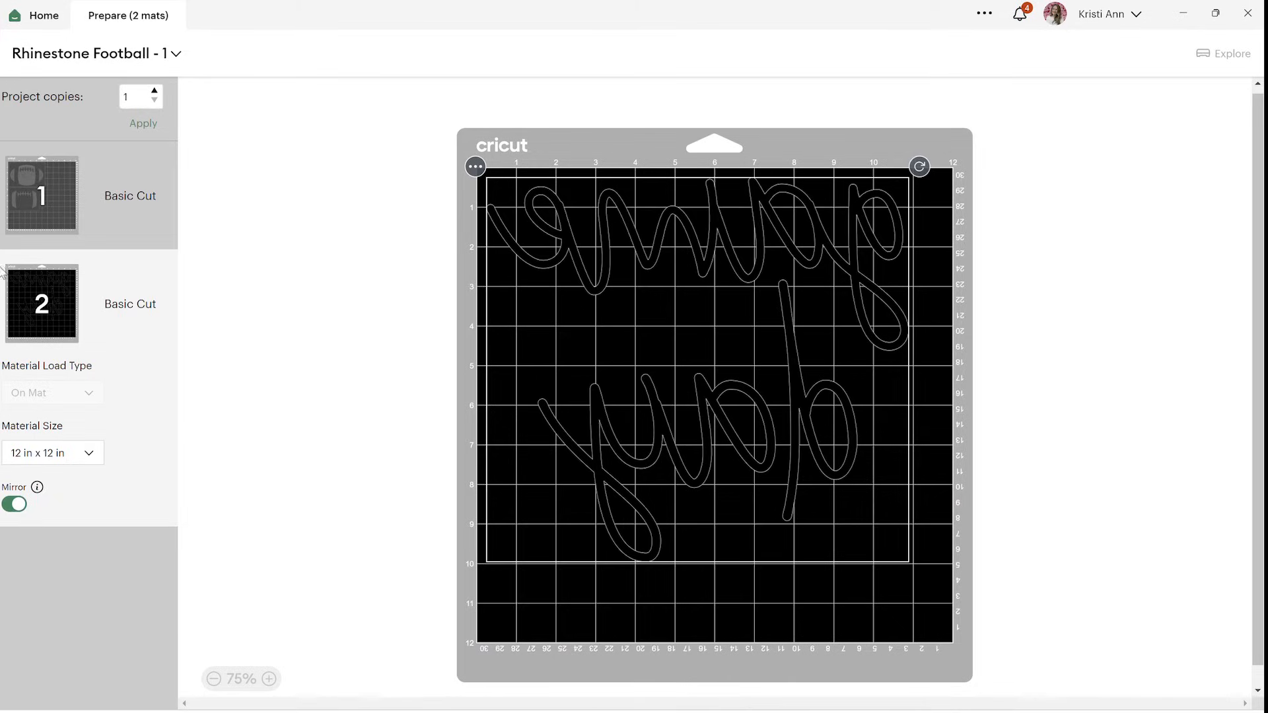
Return to the football template mat and set its base material to Heavy Cardstock - 100 lb (270 gsm)
{"action": "left_click", "coordinate": [52, 179]}
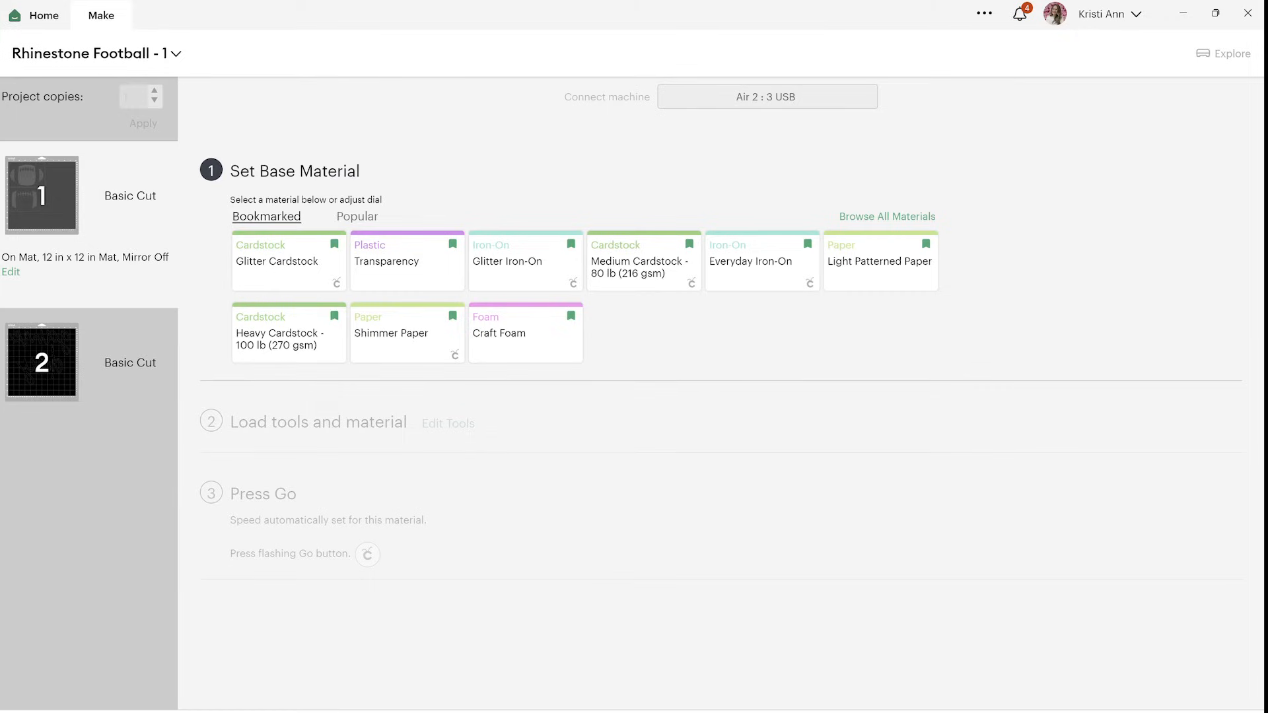
{"action": "left_click", "coordinate": [286, 352]}
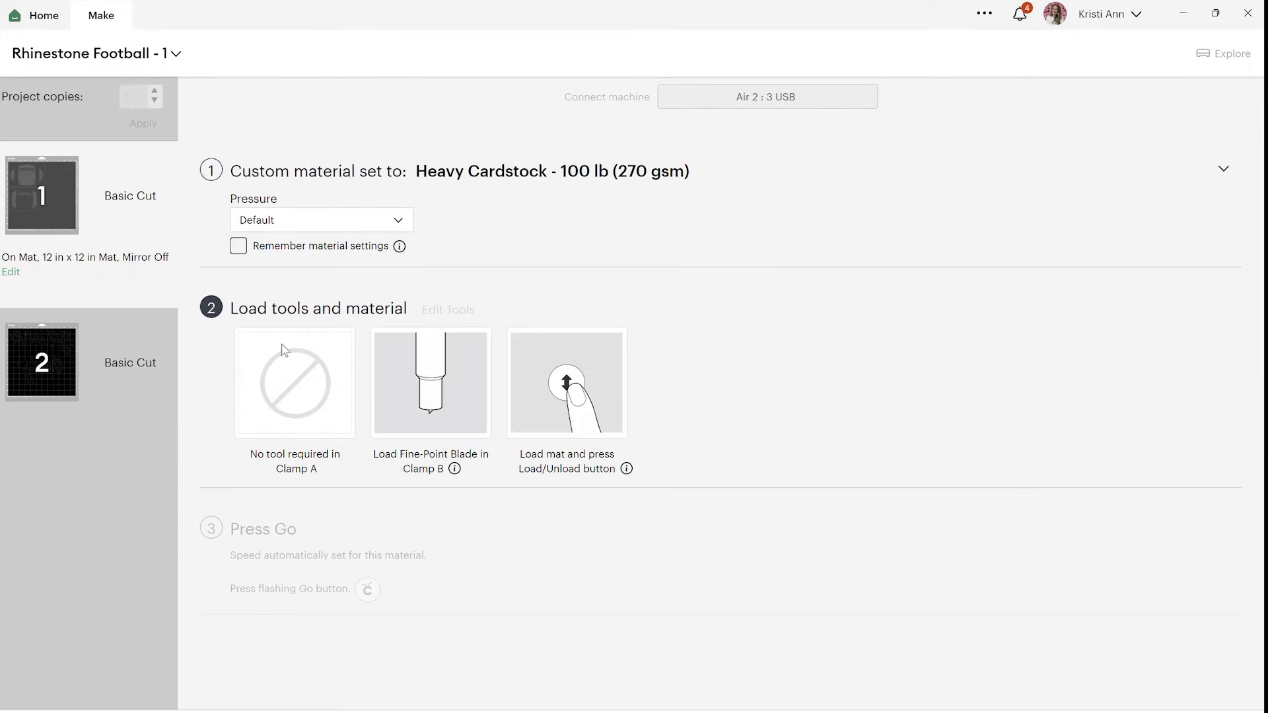
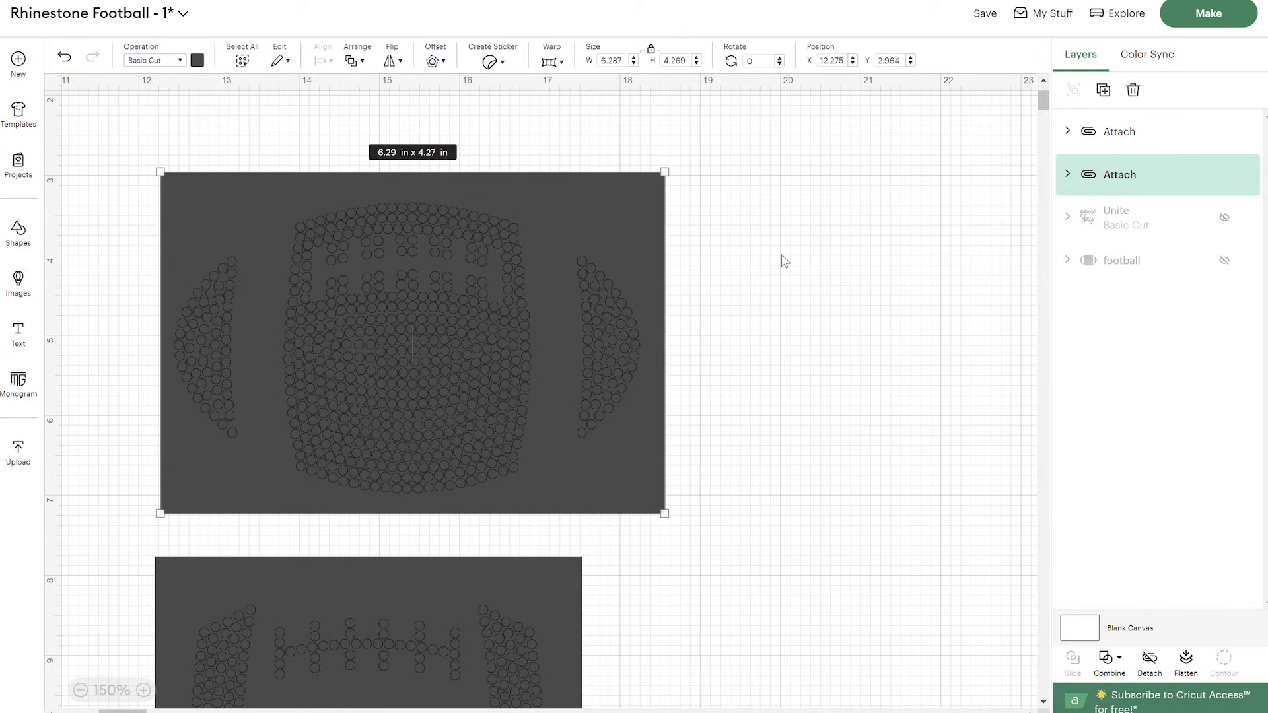
Detach the upper template and delete its background rectangle, keeping the football's brown-section circles
{"action": "key", "text": "ctrl+z"}
{"action": "left_click", "coordinate": [772, 280]}
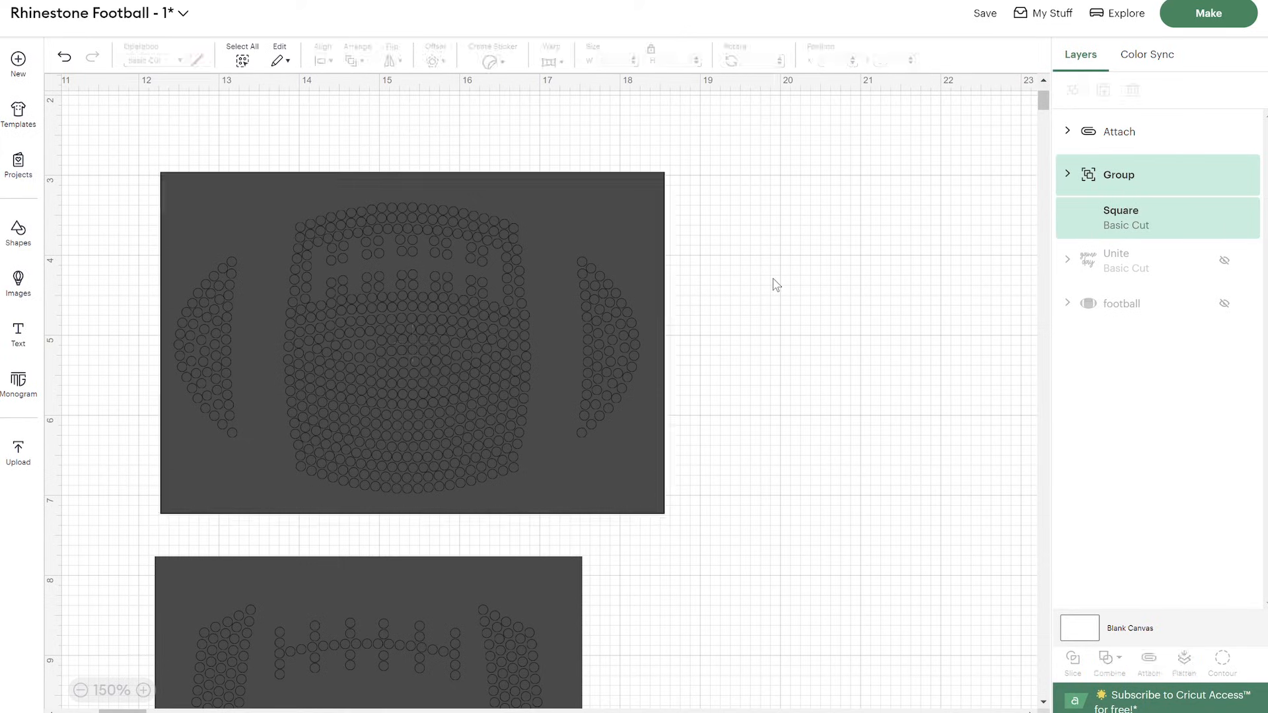
{"action": "left_click", "coordinate": [619, 202]}
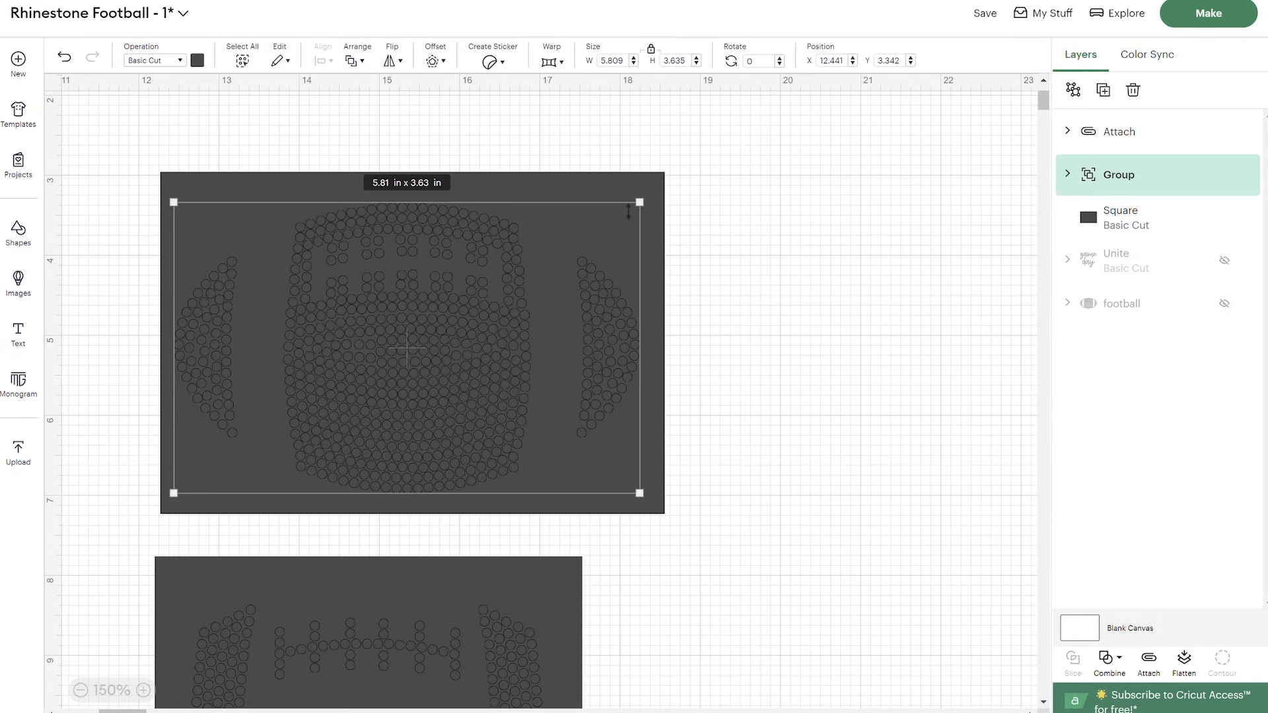
{"action": "left_click", "coordinate": [637, 179]}
{"action": "key", "text": "Delete"}
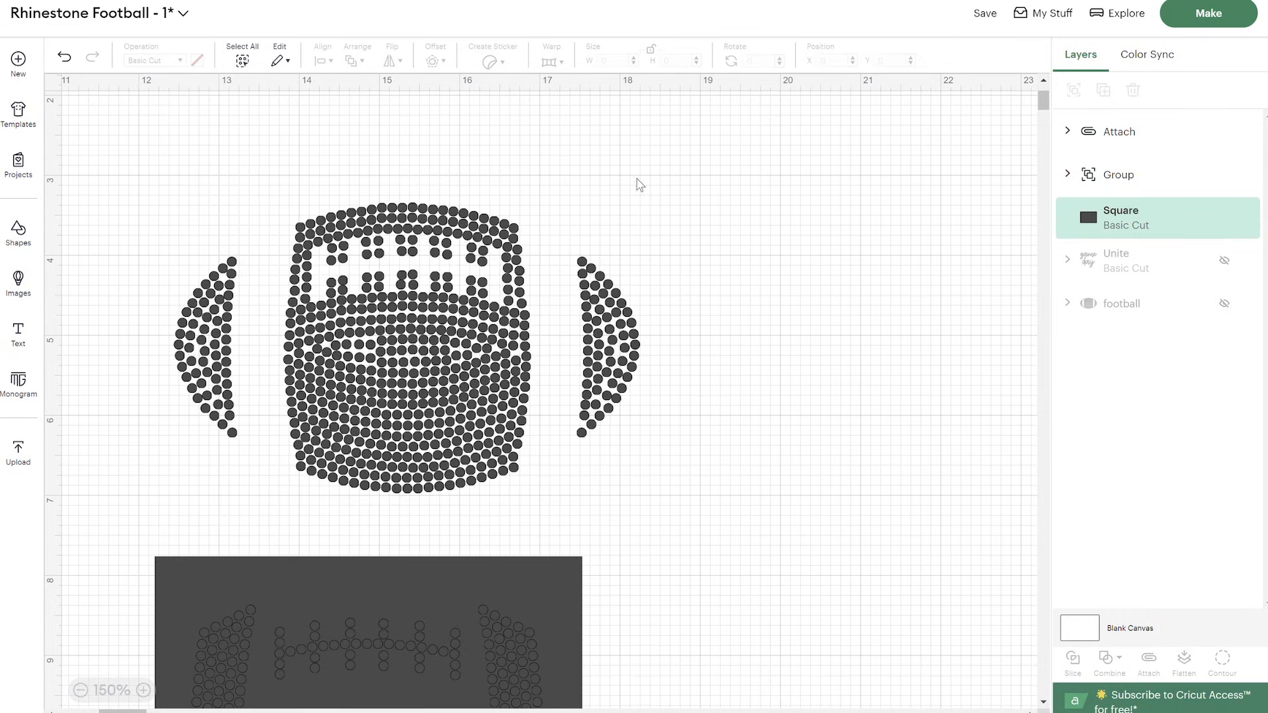
Detach the lower template and delete its background rectangle, keeping the stripe and lacing circles
{"action": "left_click", "coordinate": [548, 568]}
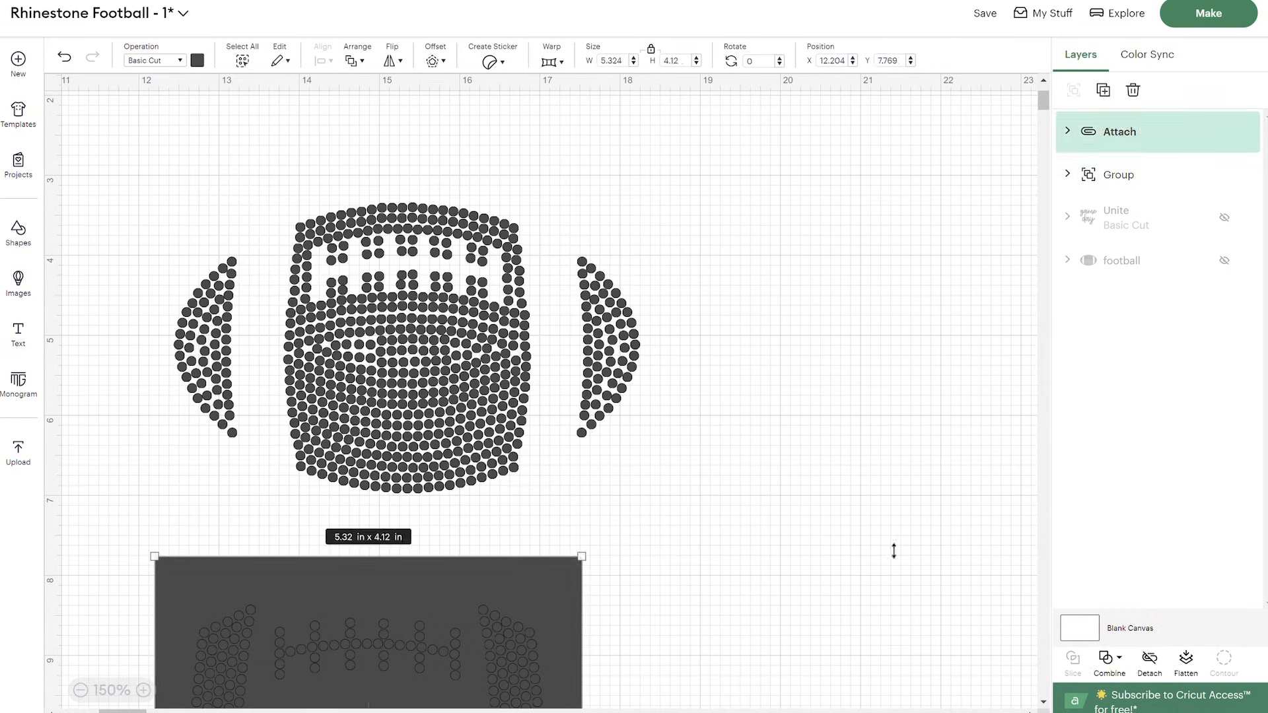
{"action": "left_click", "coordinate": [1149, 663]}
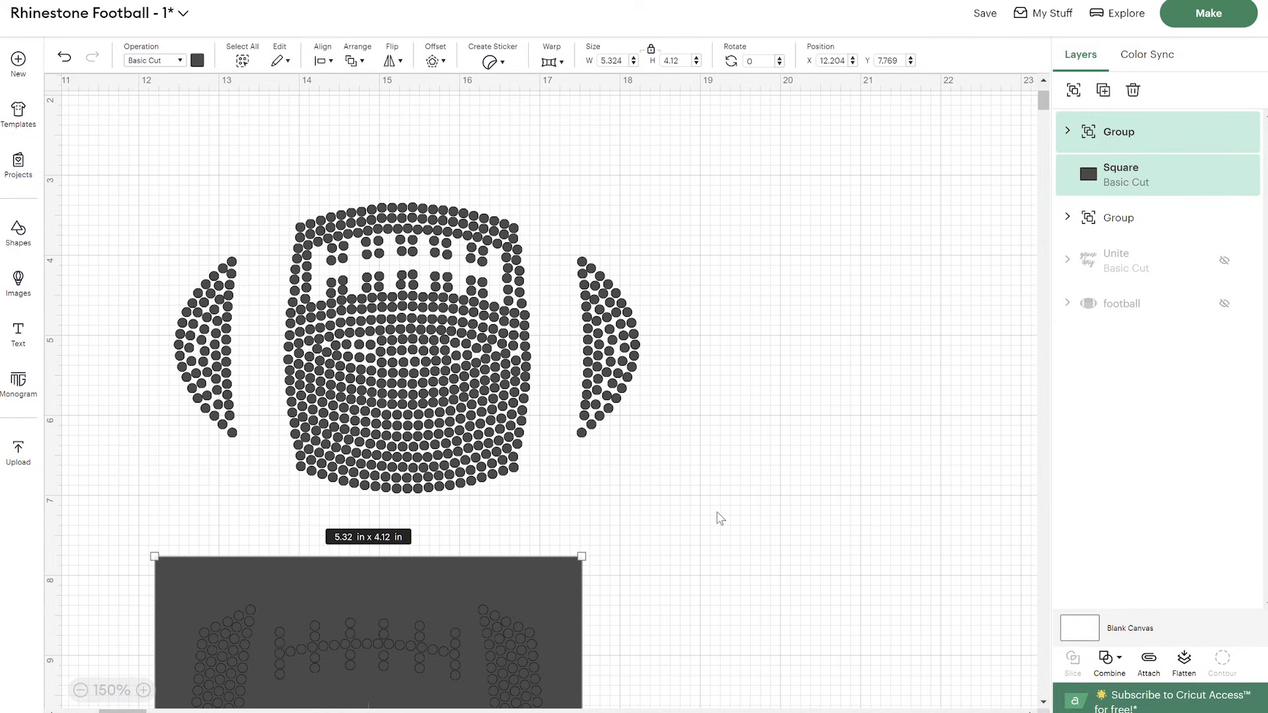
{"action": "left_click", "coordinate": [495, 605]}
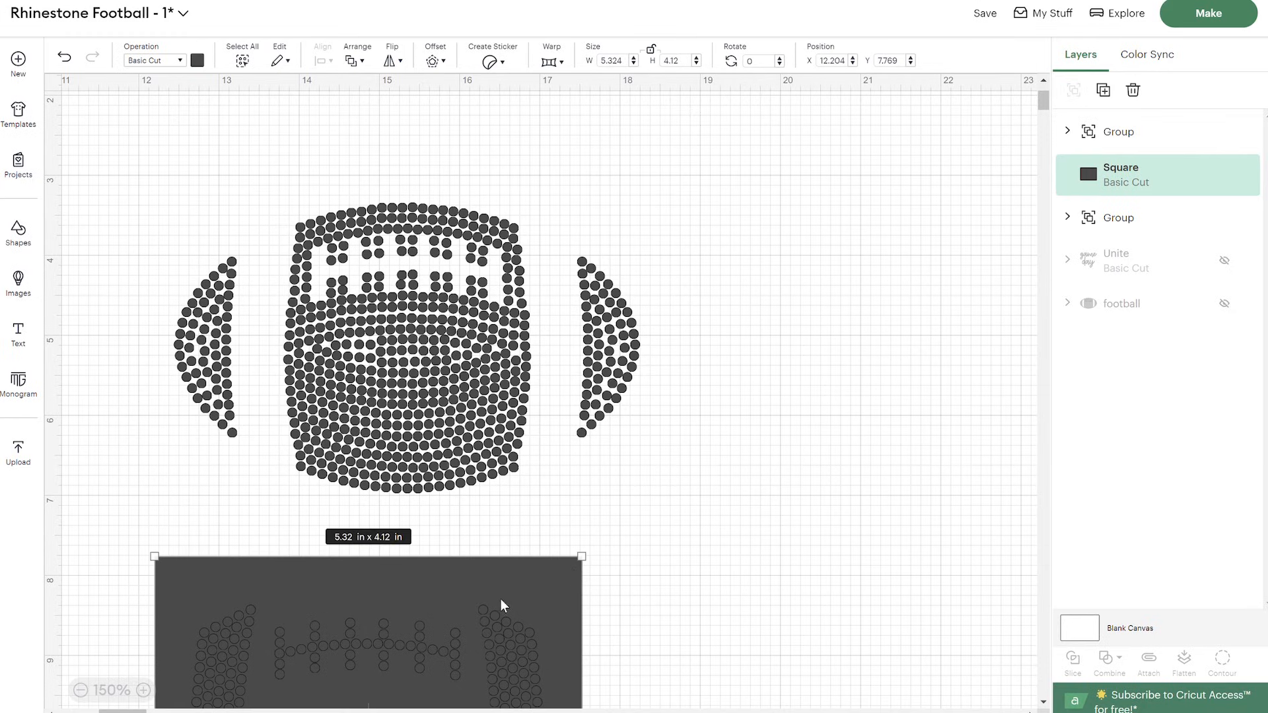
{"action": "key", "text": "Delete"}
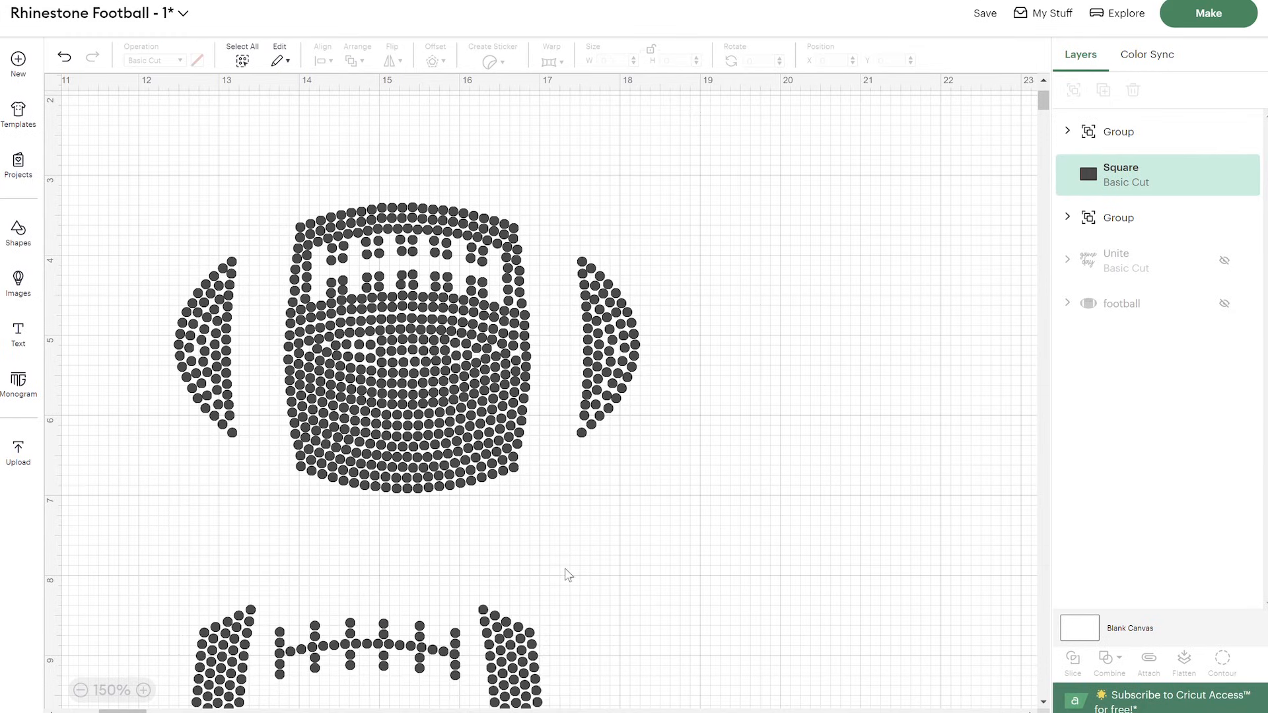
Change the material color of the grouped stripe and lacing circles to light gray
{"action": "left_click", "coordinate": [512, 650]}
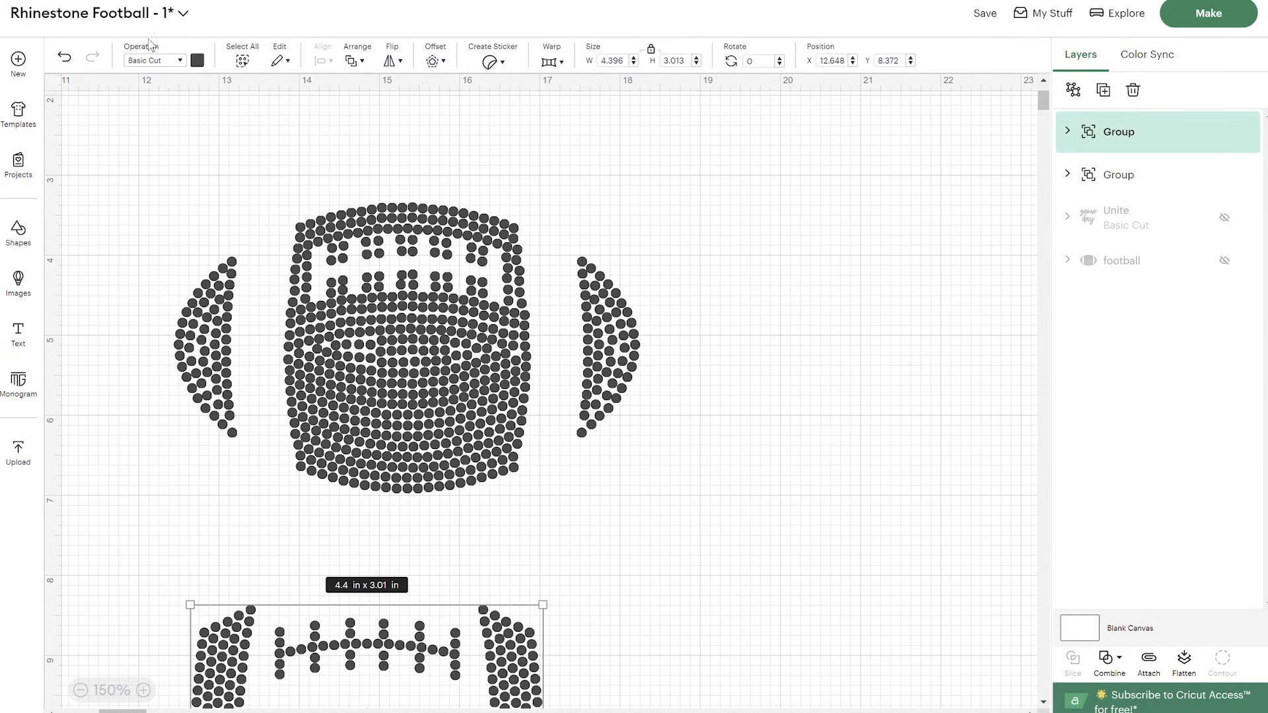
{"action": "left_click", "coordinate": [202, 62]}
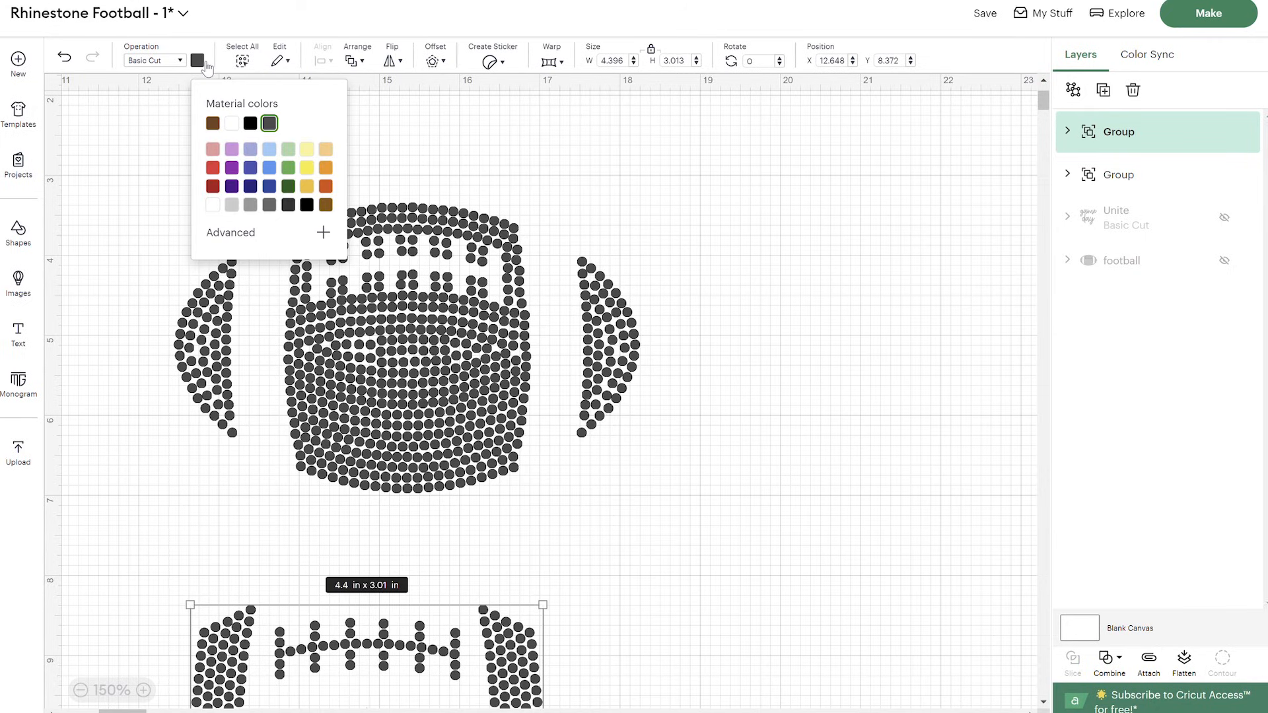
{"action": "left_click", "coordinate": [231, 205]}
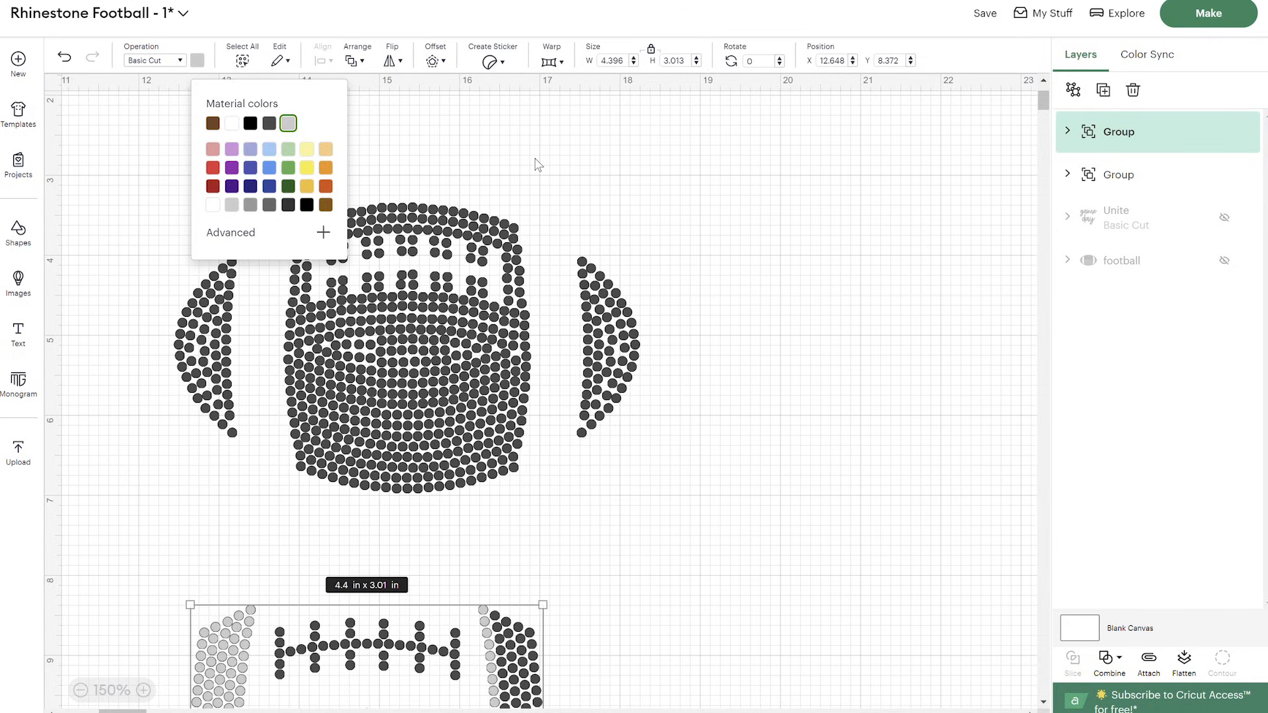
{"action": "left_click", "coordinate": [538, 165]}
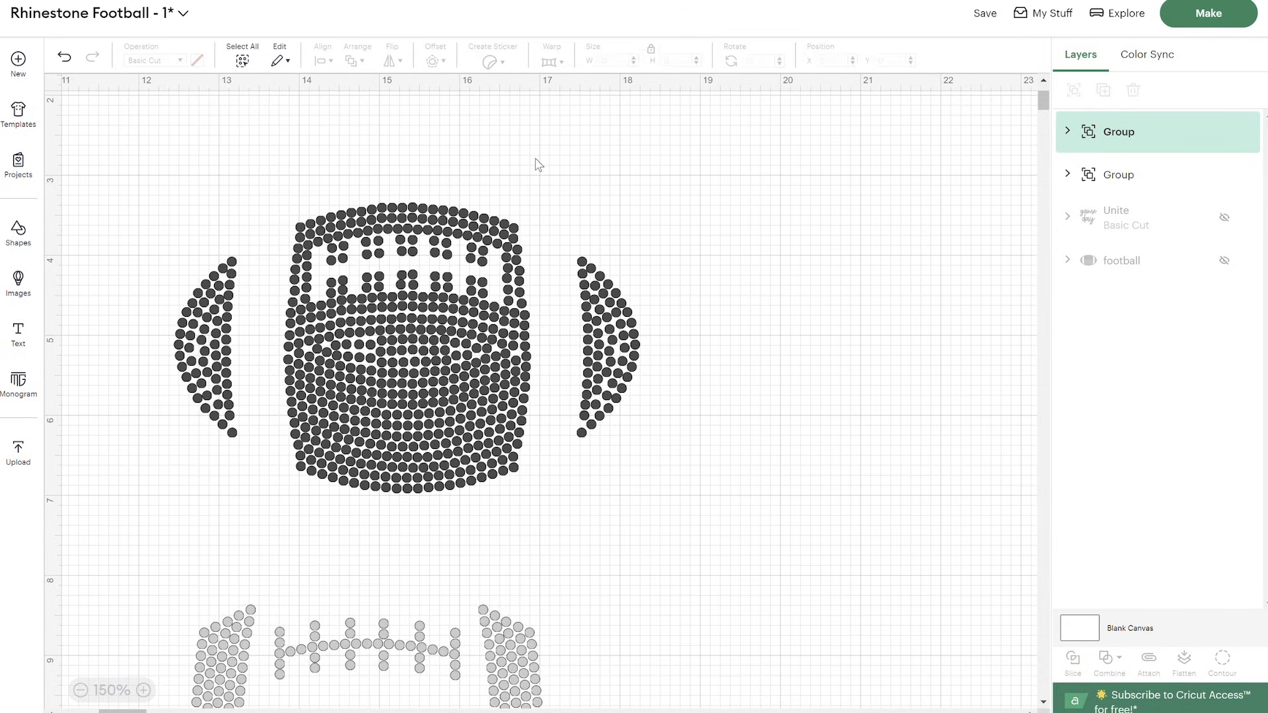
Weld the grouped dark circles of the football's brown section into one shape
{"action": "left_click", "coordinate": [494, 324]}
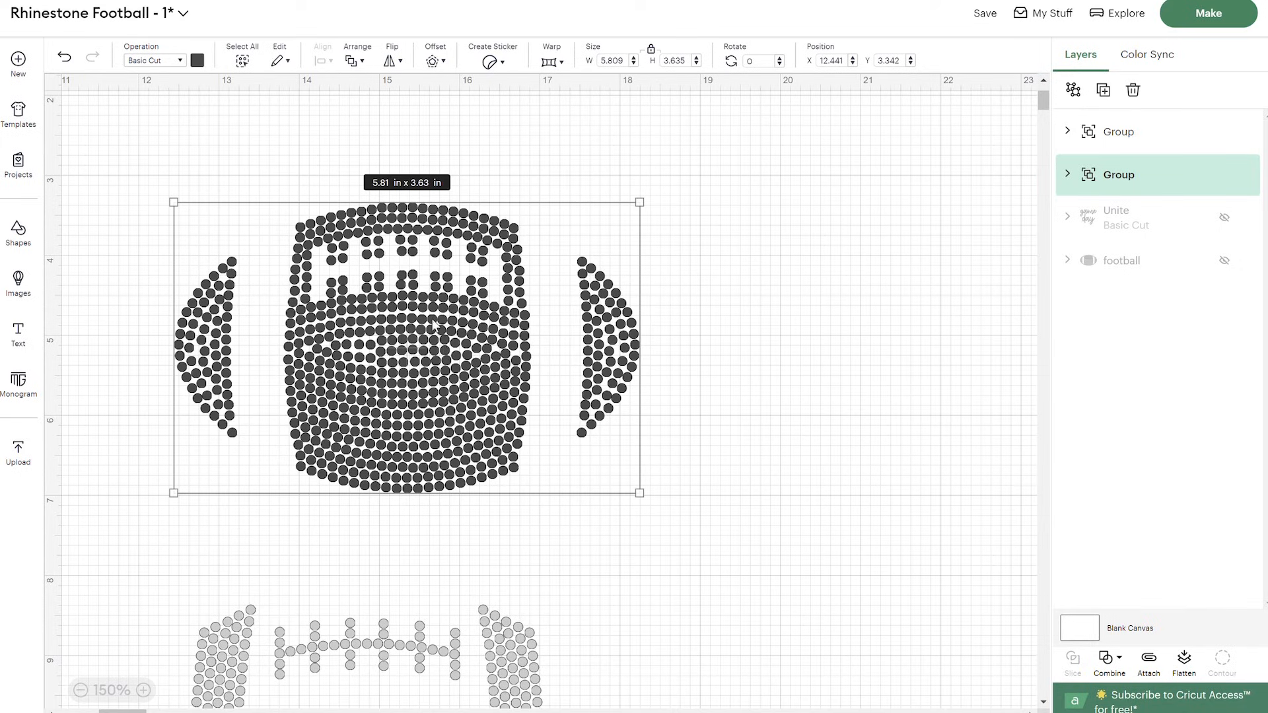
{"action": "left_click", "coordinate": [1113, 666]}
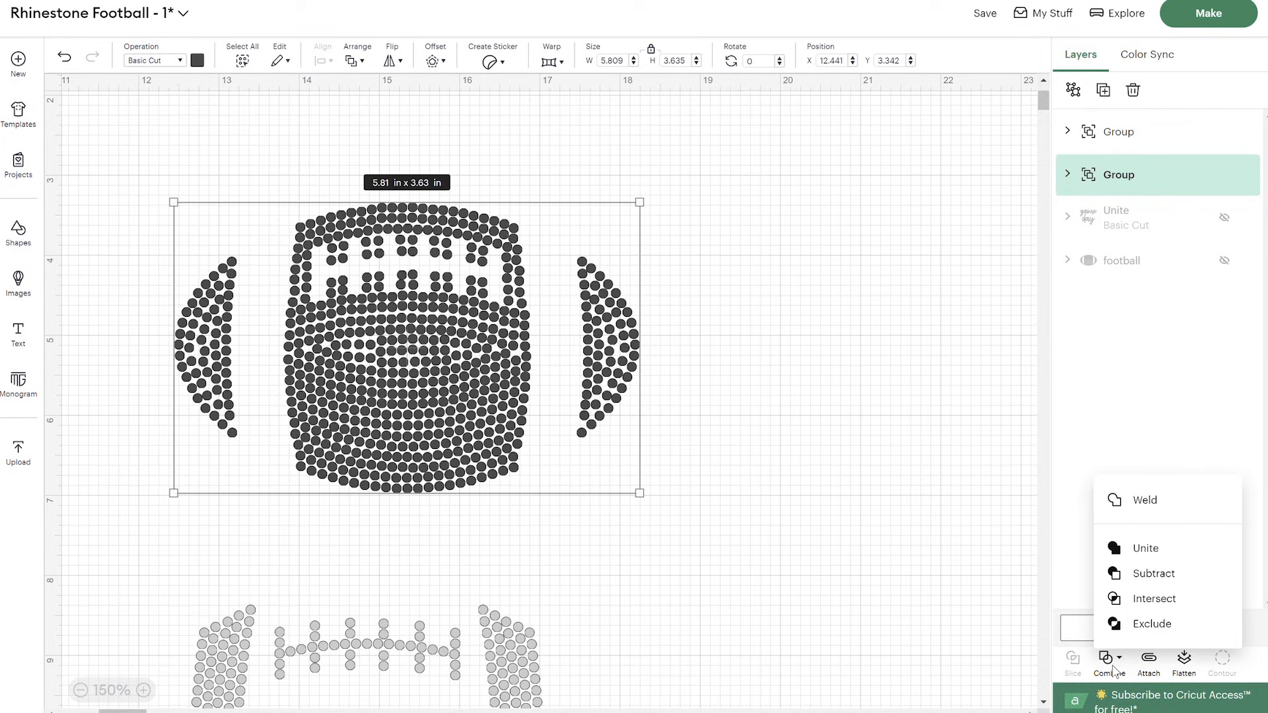
{"action": "left_click", "coordinate": [1141, 502]}
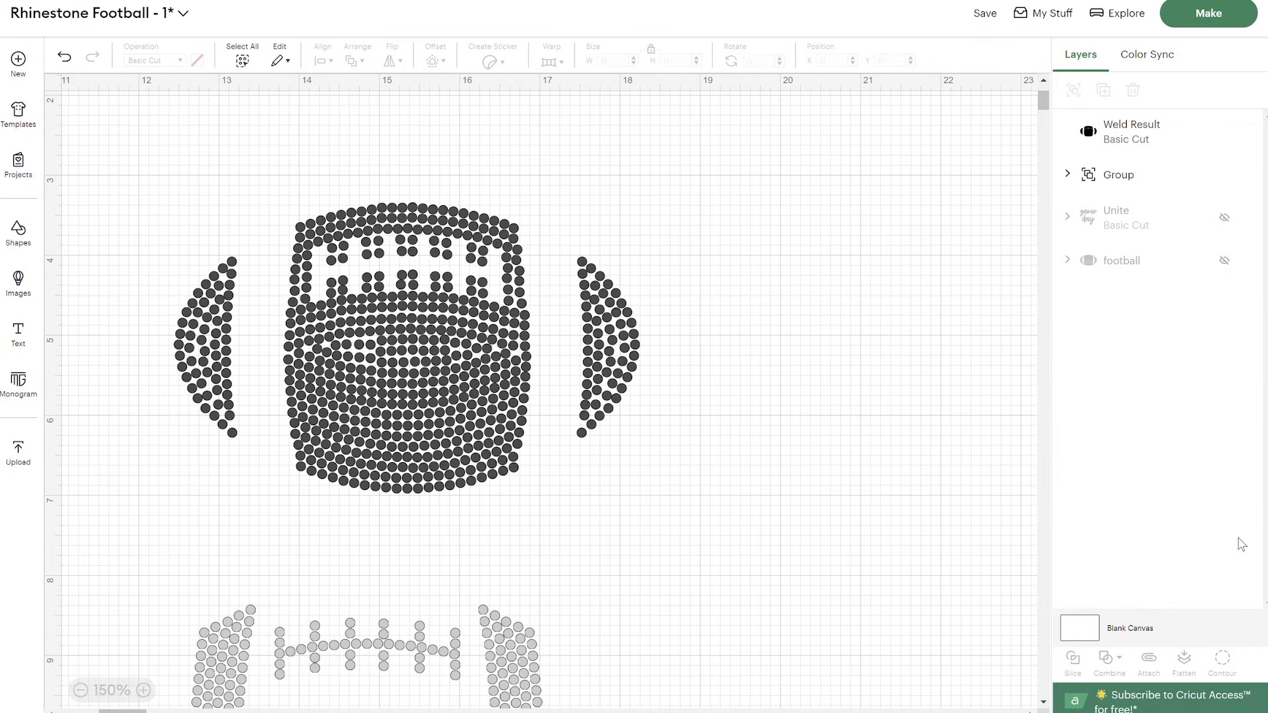
Hide all contours of the welded brown-section shape except a single circle
{"action": "left_click", "coordinate": [516, 363]}
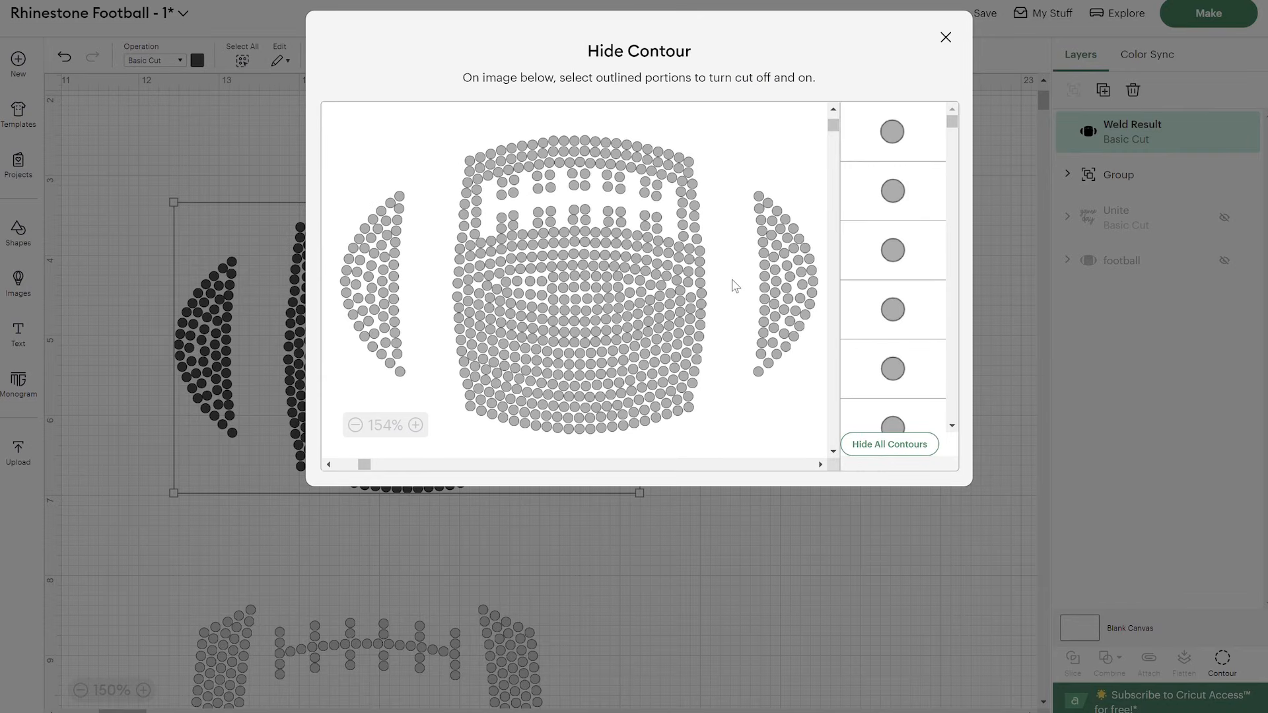
{"action": "left_click", "coordinate": [910, 445]}
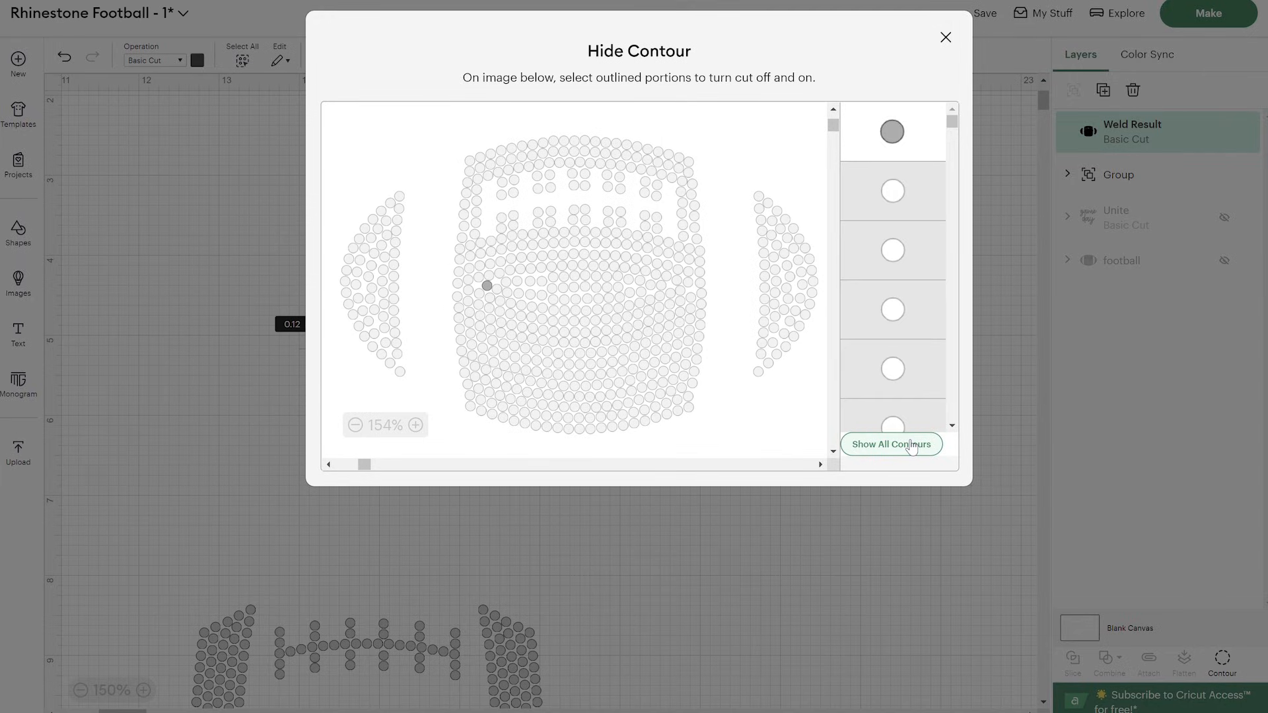
{"action": "left_click", "coordinate": [892, 135]}
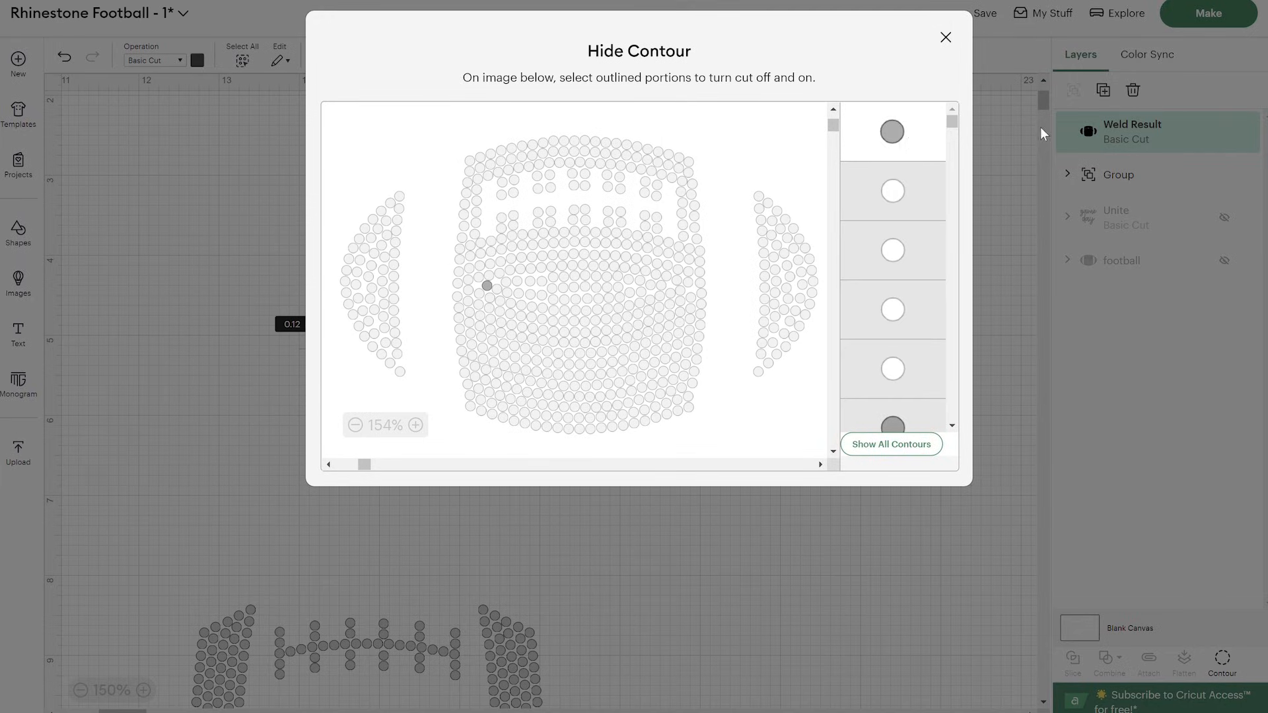
{"action": "left_click", "coordinate": [946, 38]}
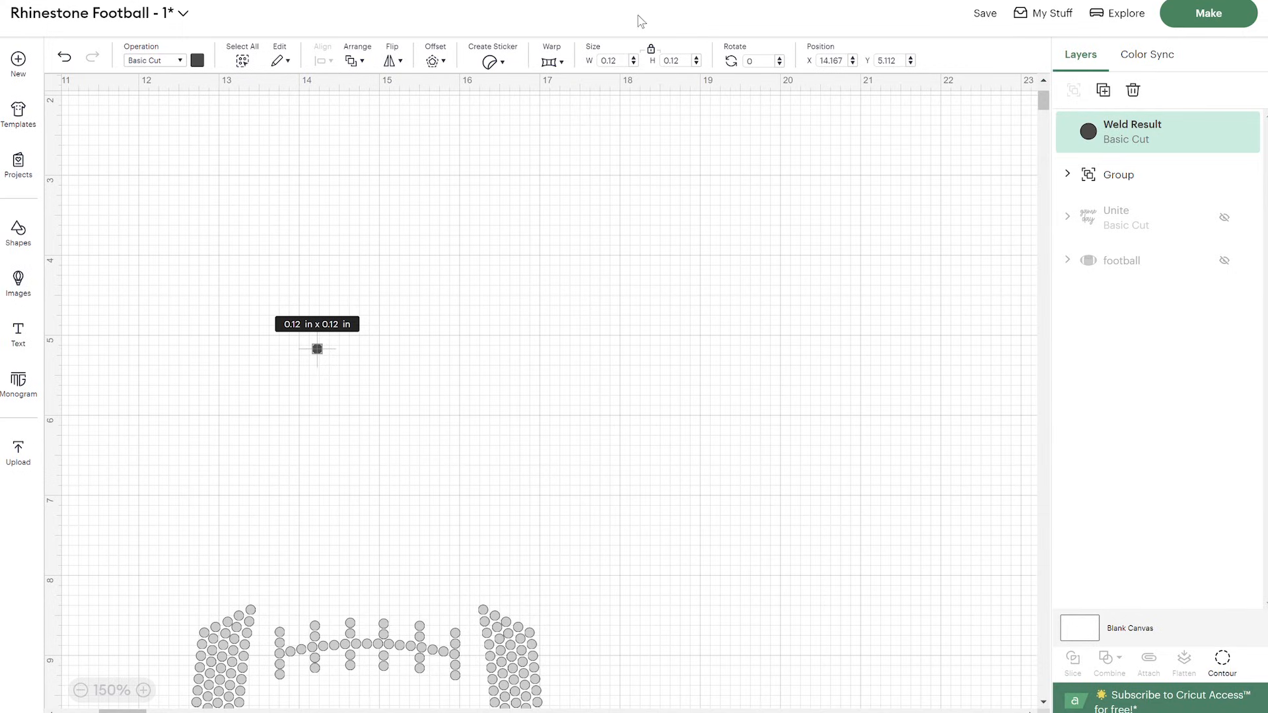
Resize the remaining dark circle to 0.16 in and show all contours of the brown-section shape again
{"action": "left_click", "coordinate": [630, 66]}
{"action": "key", "text": "BackSpace"}
{"action": "type", "text": "6"}
{"action": "left_click", "coordinate": [692, 66]}
{"action": "left_click", "coordinate": [1224, 667]}
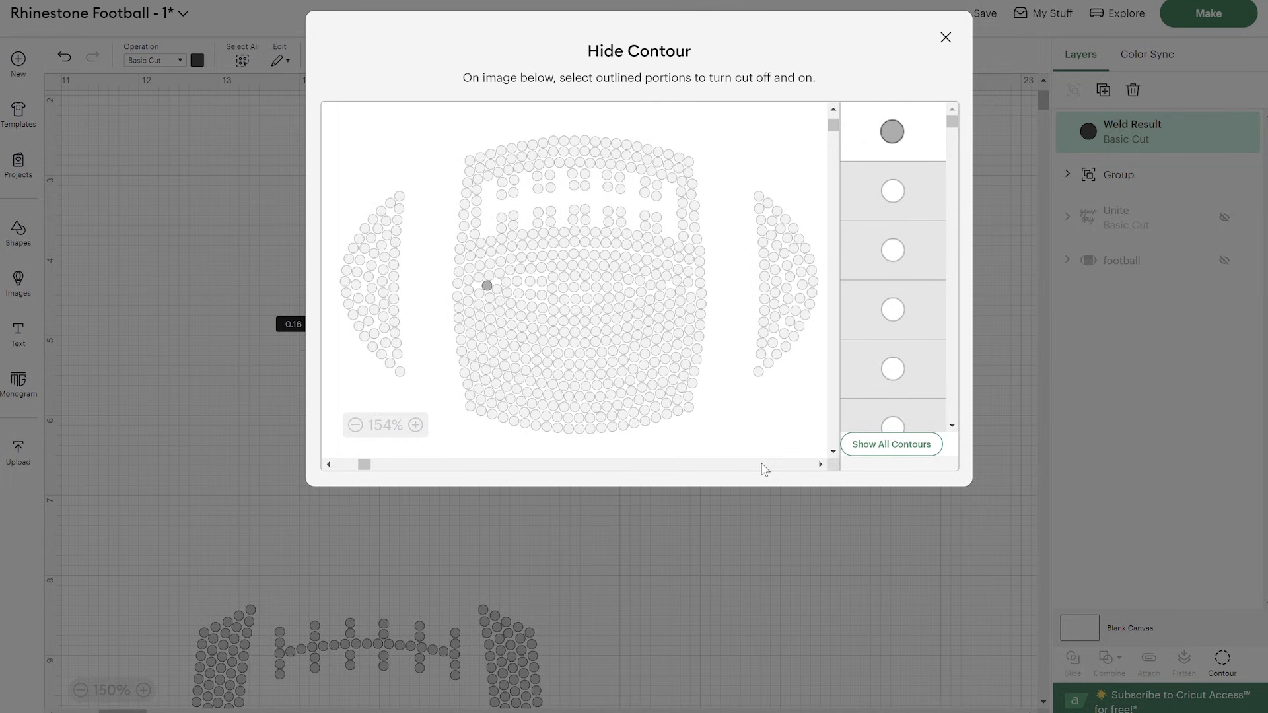
{"action": "left_click", "coordinate": [924, 453]}
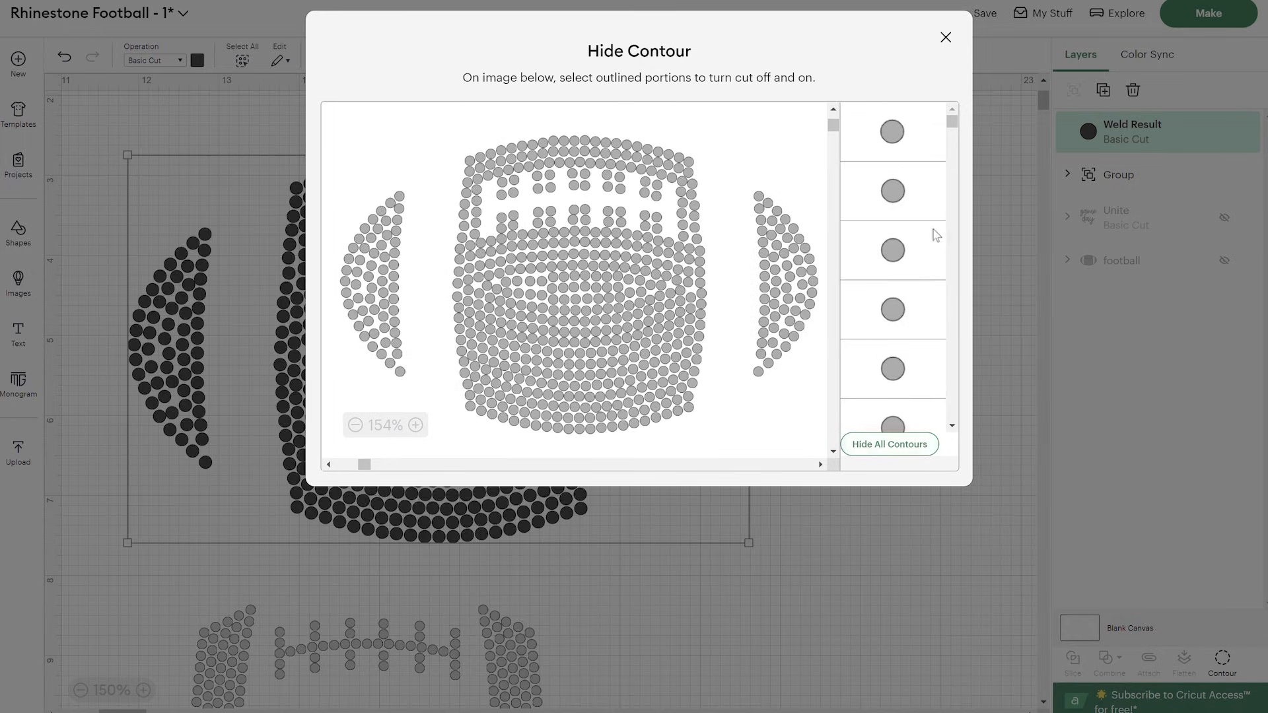
{"action": "left_click", "coordinate": [946, 38]}
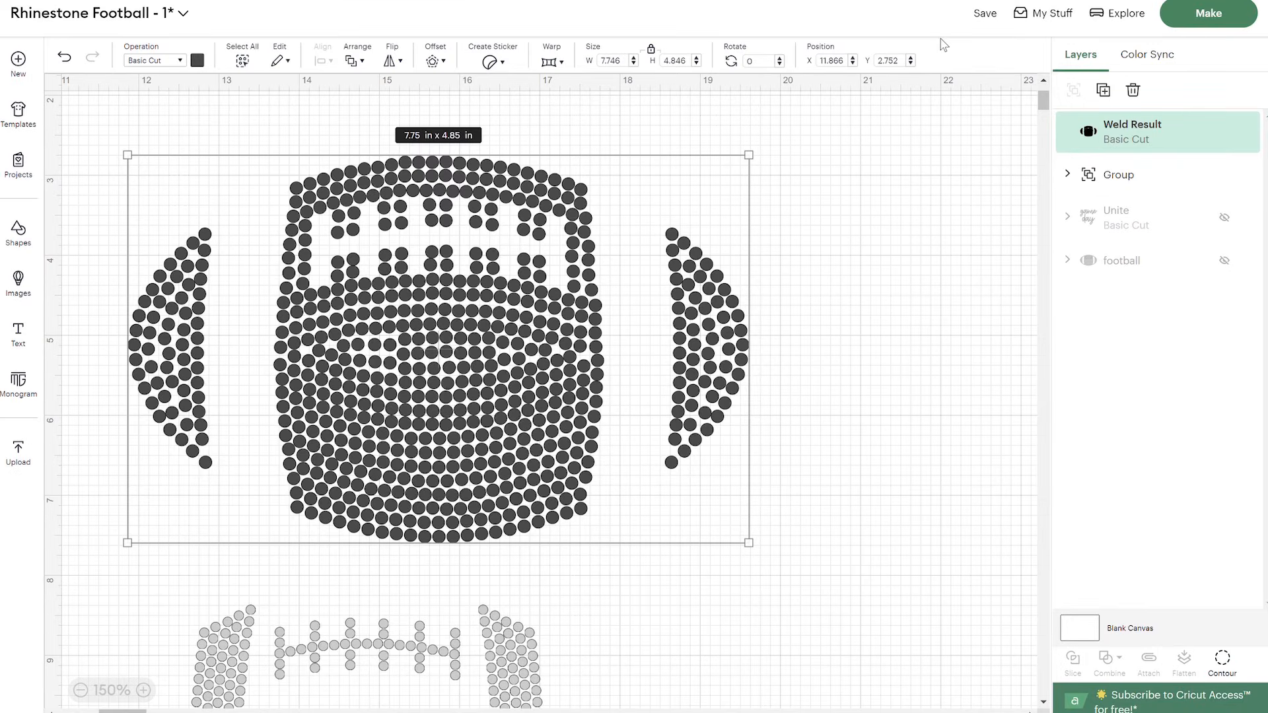
Weld the grouped light gray stripe and lacing circles into one shape
{"action": "left_click", "coordinate": [521, 651]}
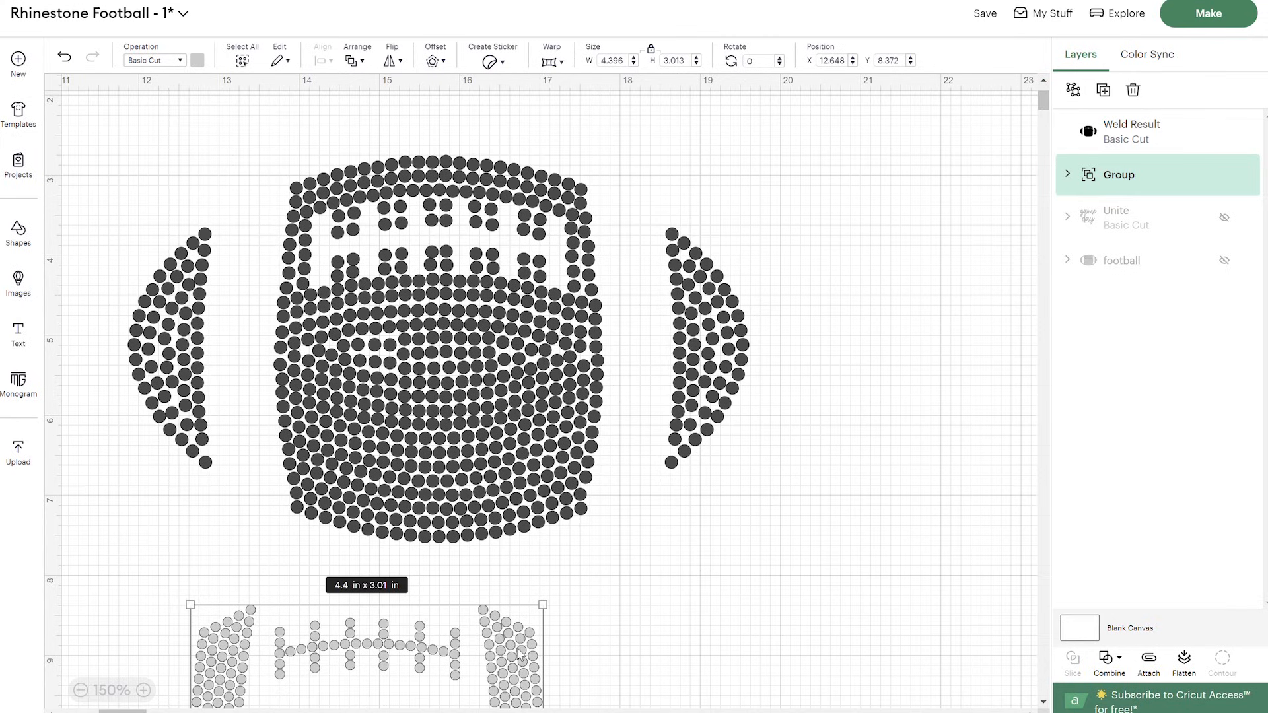
{"action": "left_click", "coordinate": [1125, 672]}
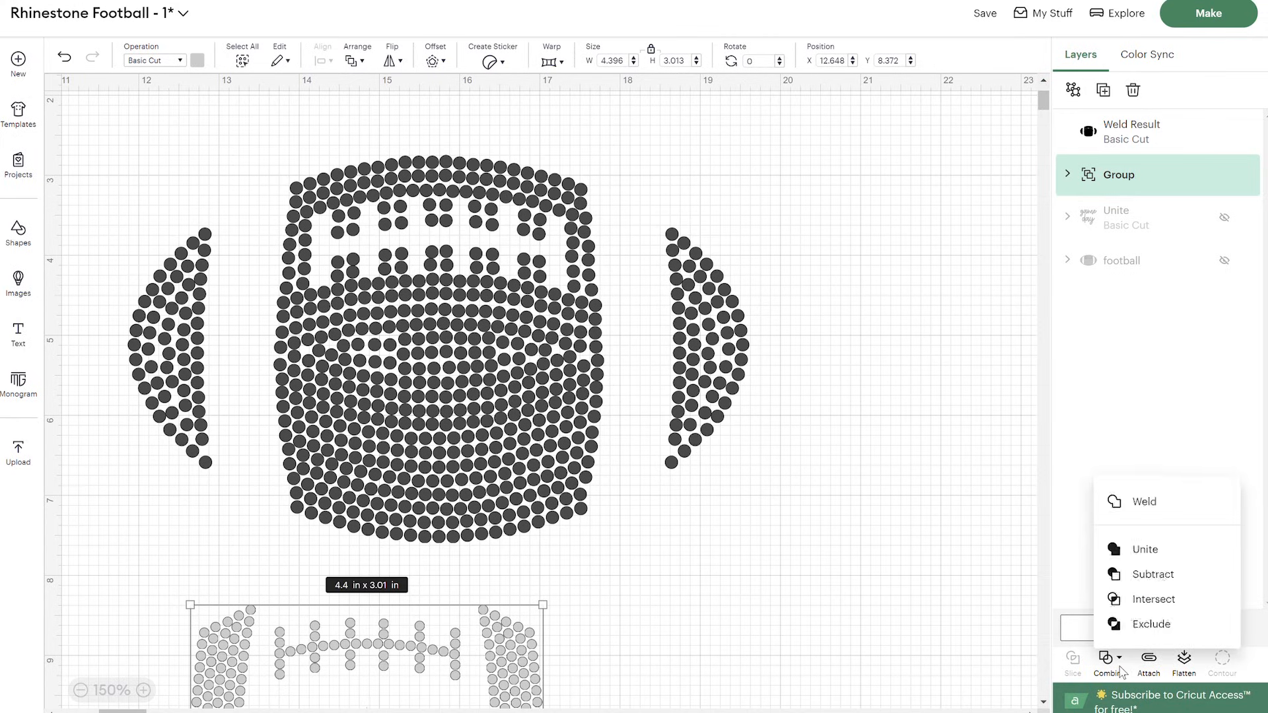
{"action": "left_click", "coordinate": [1161, 509]}
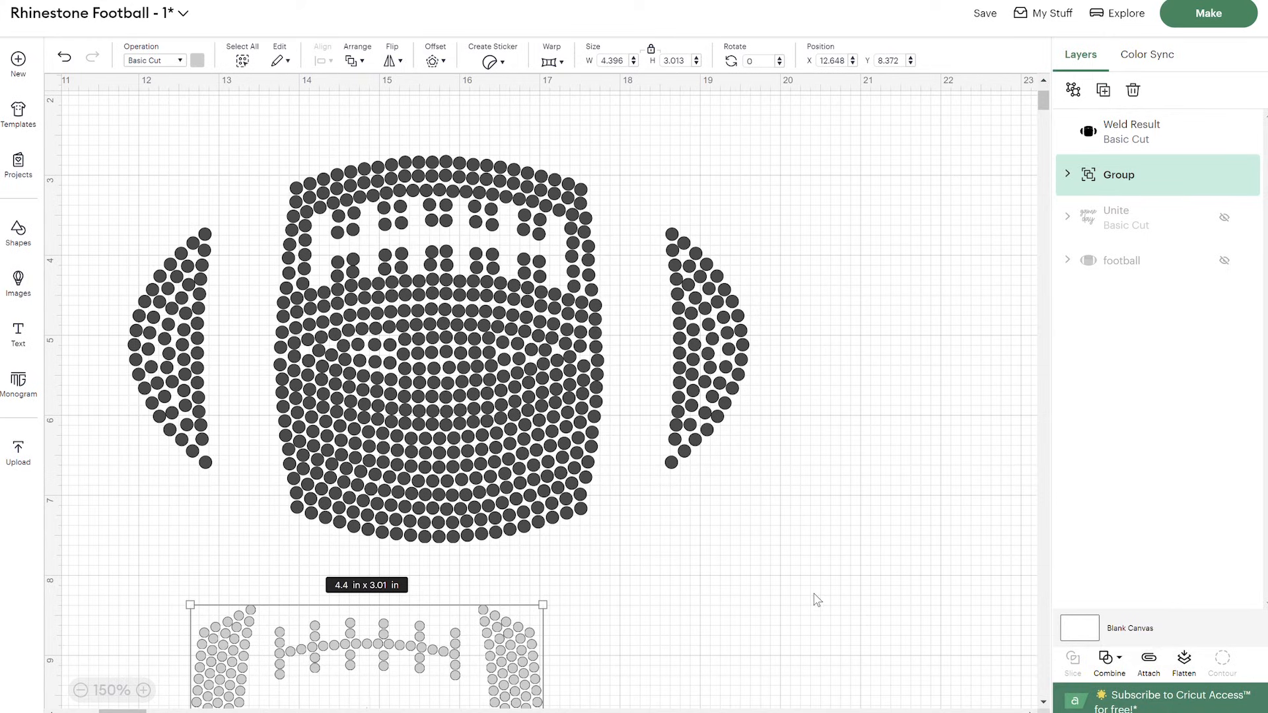
Hide all contours of the welded stripe and lacing shape except a single circle
{"action": "left_click", "coordinate": [525, 649]}
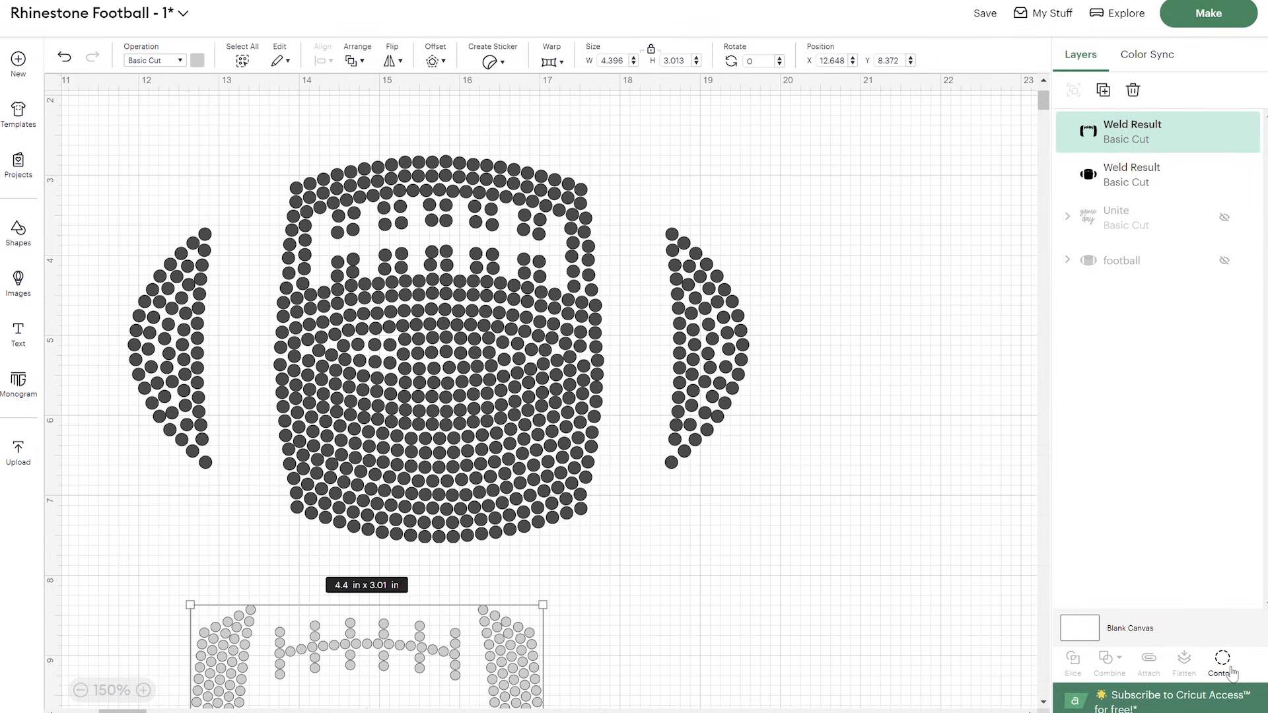
{"action": "left_click", "coordinate": [1230, 671]}
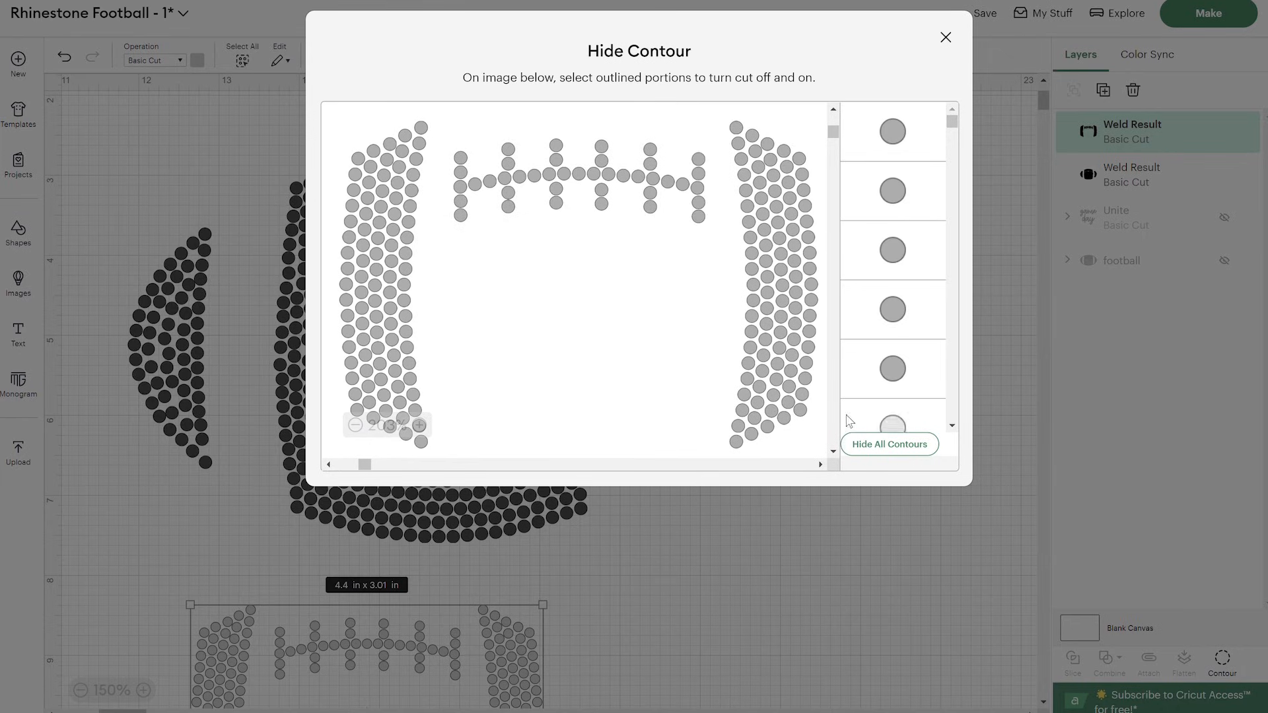
{"action": "left_click", "coordinate": [891, 445]}
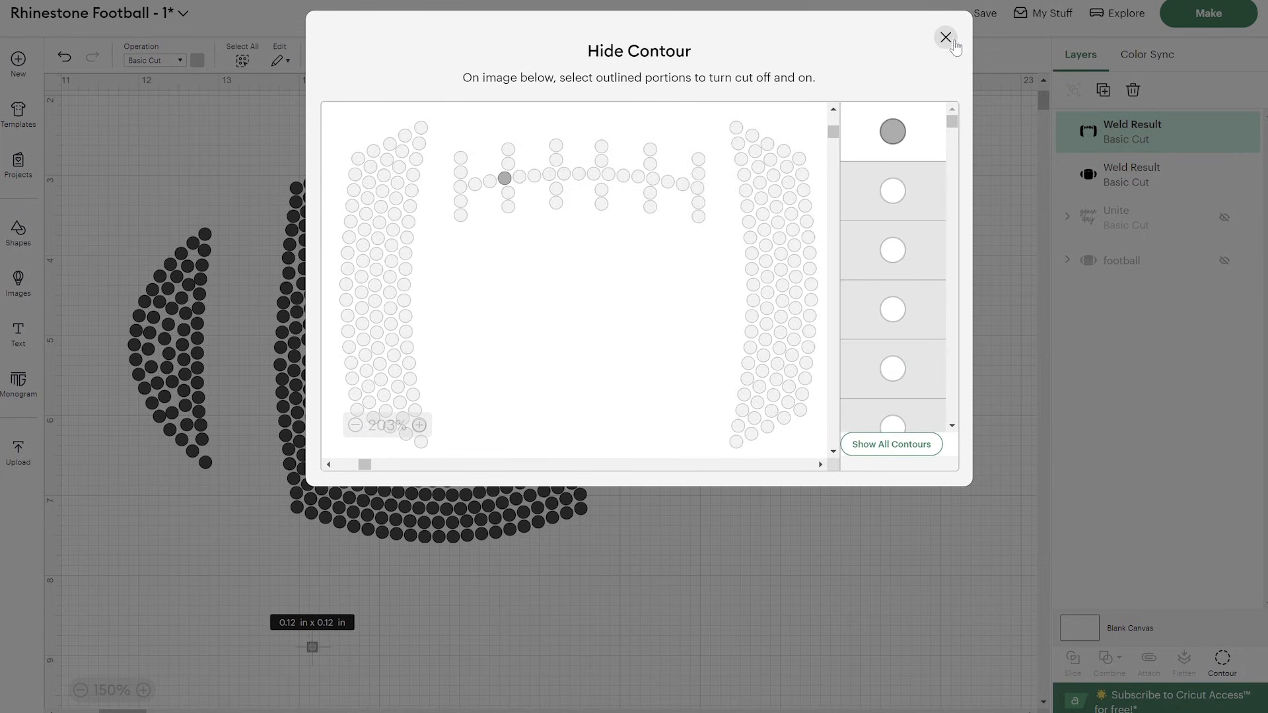
{"action": "left_click", "coordinate": [946, 37]}
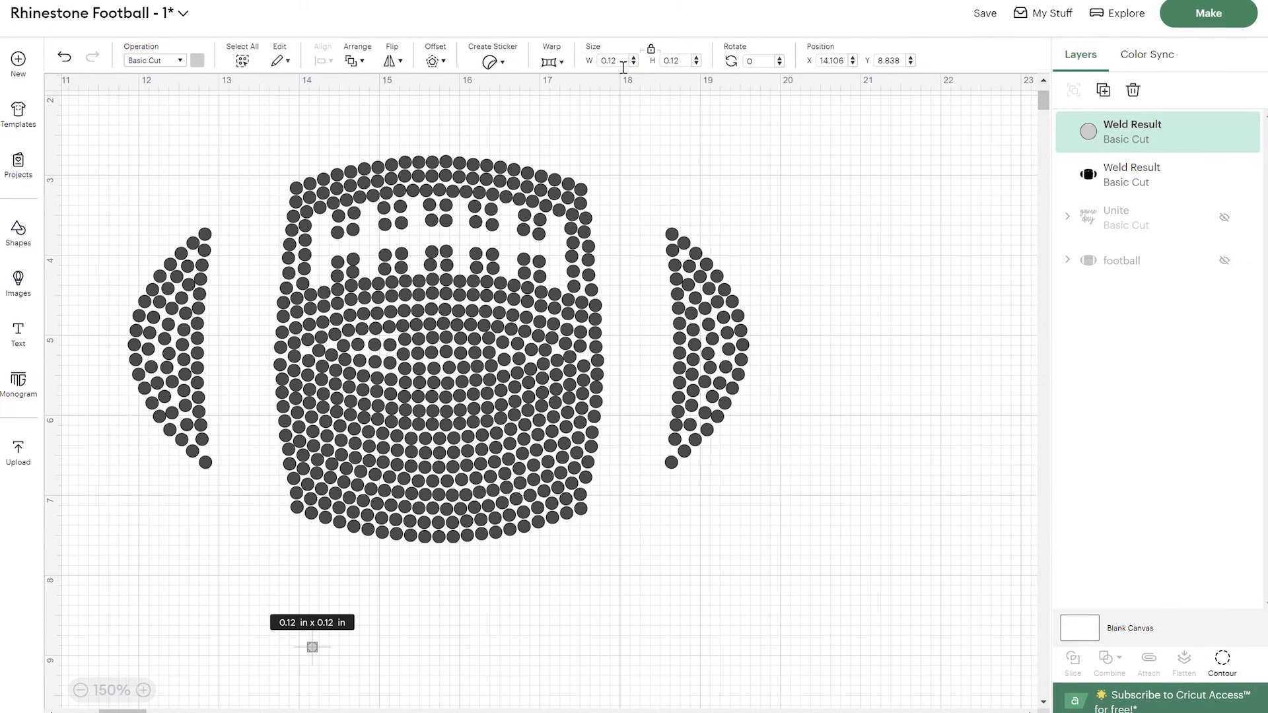
Resize the remaining light gray circle to 0.16 in and show all contours of the stripe and lacing shape again
{"action": "left_click", "coordinate": [623, 64]}
{"action": "type", "text": ".16"}
{"action": "left_click", "coordinate": [834, 304]}
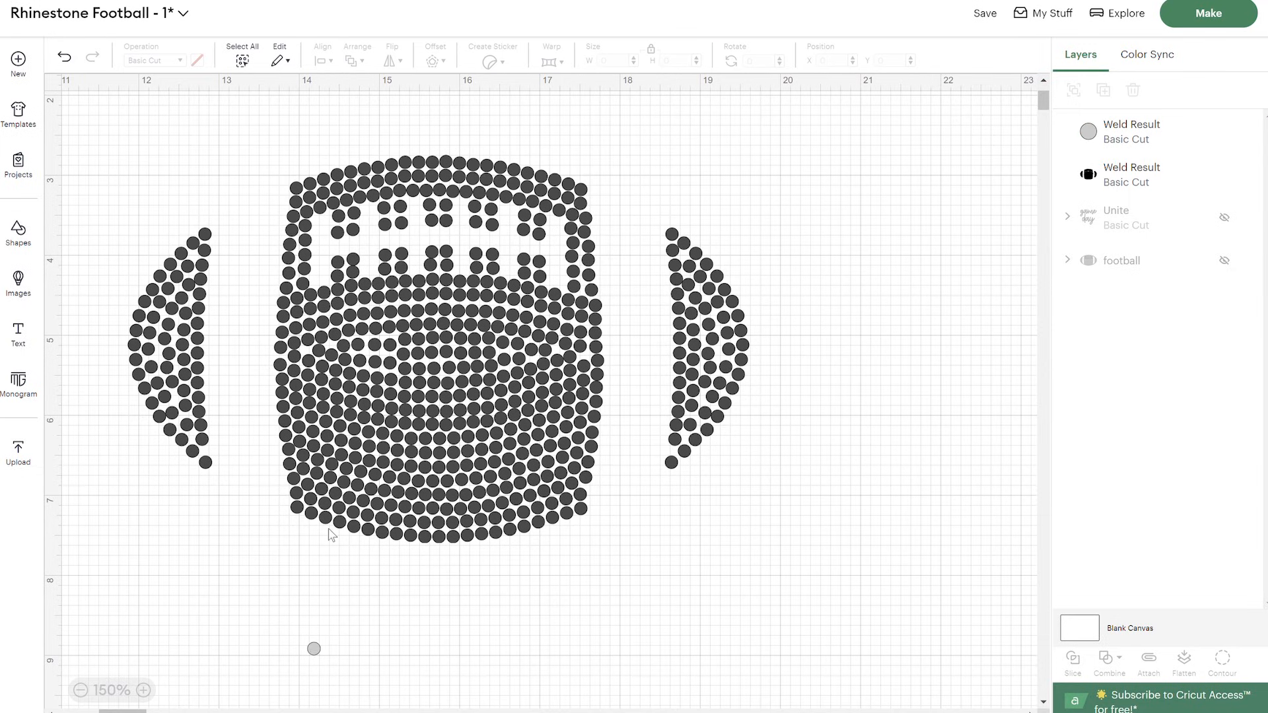
{"action": "left_click", "coordinate": [313, 650]}
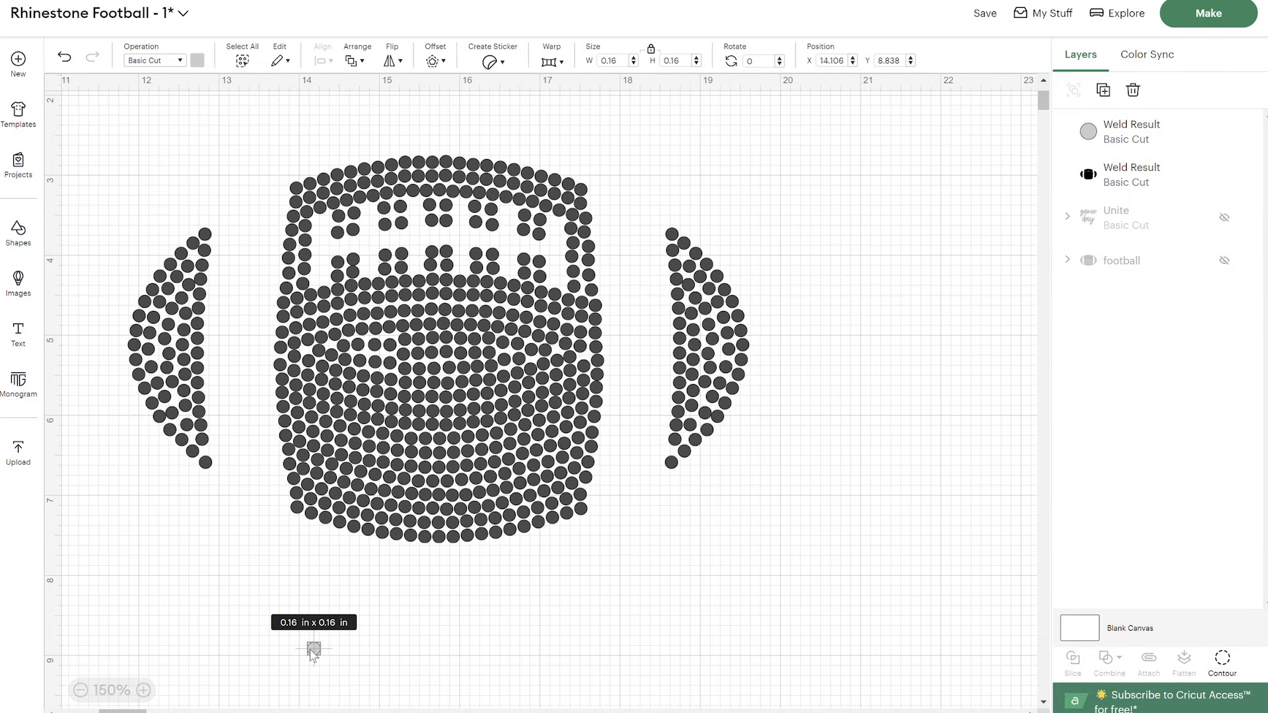
{"action": "left_click", "coordinate": [1231, 669]}
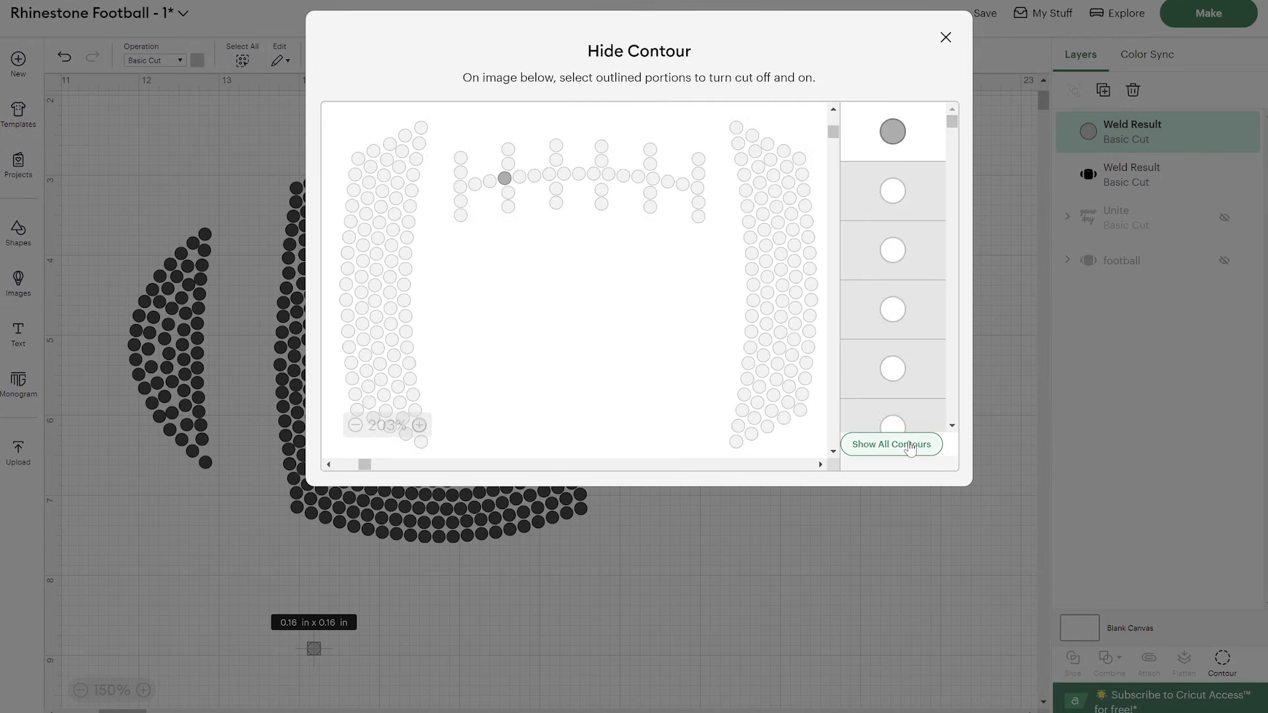
{"action": "left_click", "coordinate": [909, 446]}
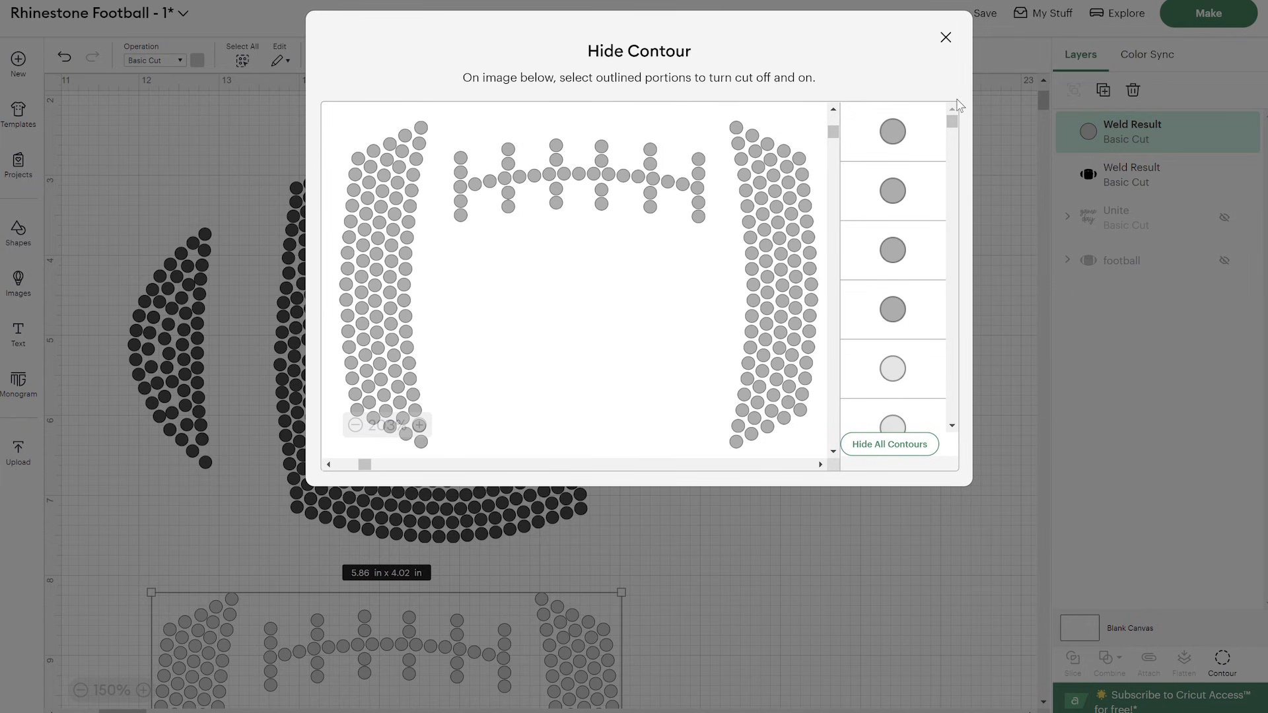
{"action": "left_click", "coordinate": [949, 46]}
Move the light gray stripe and lacing circles onto the dark football, aligning them with the gaps between its sections
{"action": "left_click_drag", "start_coordinate": [592, 665], "coordinate": [641, 257]}
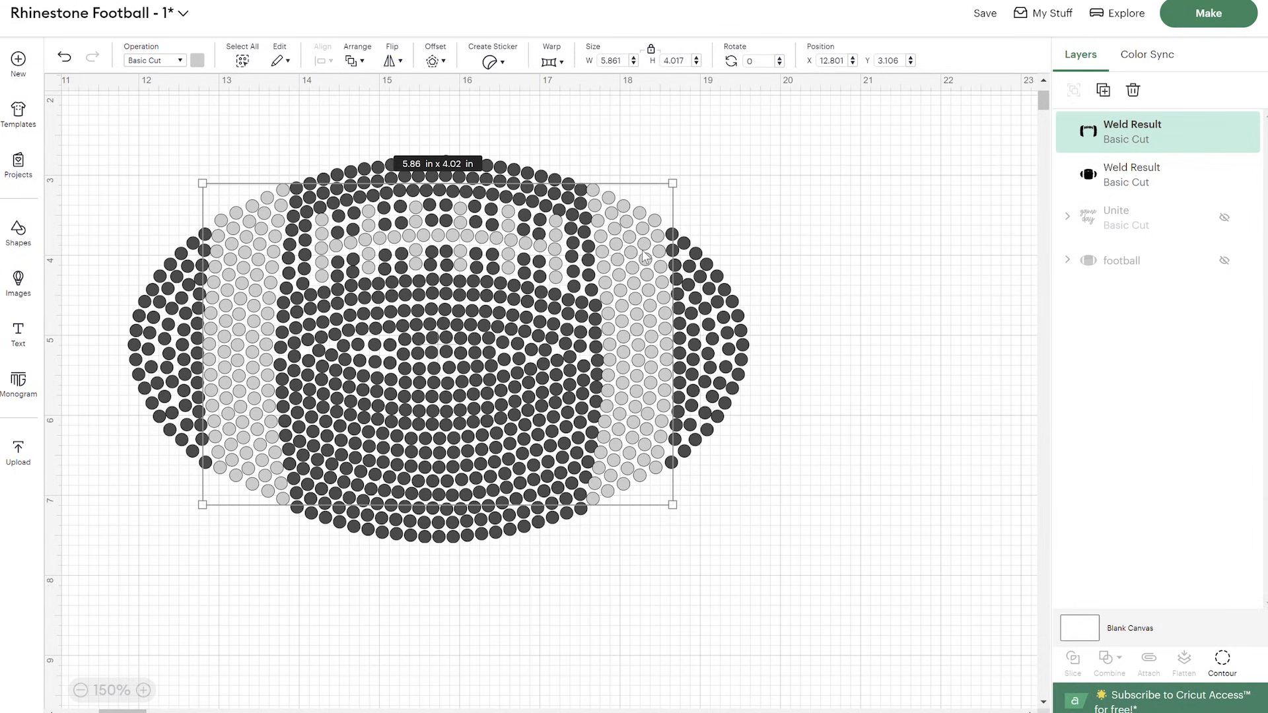
{"action": "left_click_drag", "start_coordinate": [645, 257], "coordinate": [645, 260]}
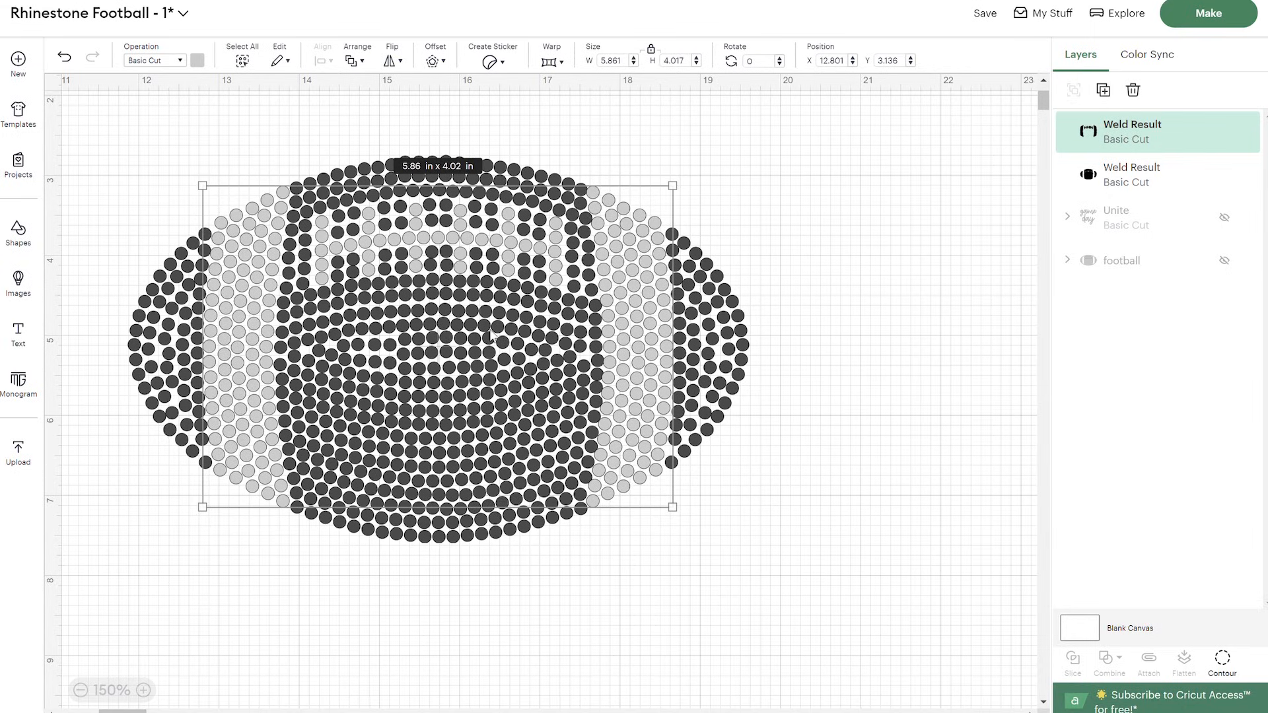
{"action": "left_click", "coordinate": [150, 169]}
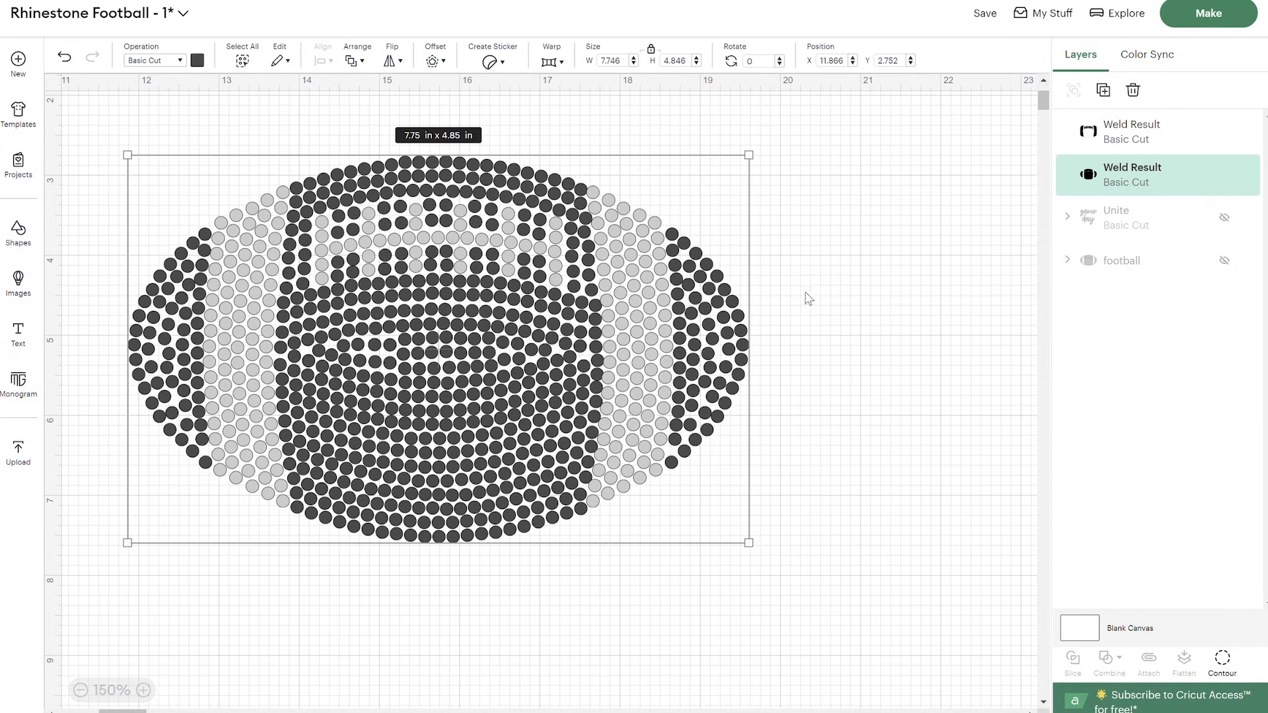